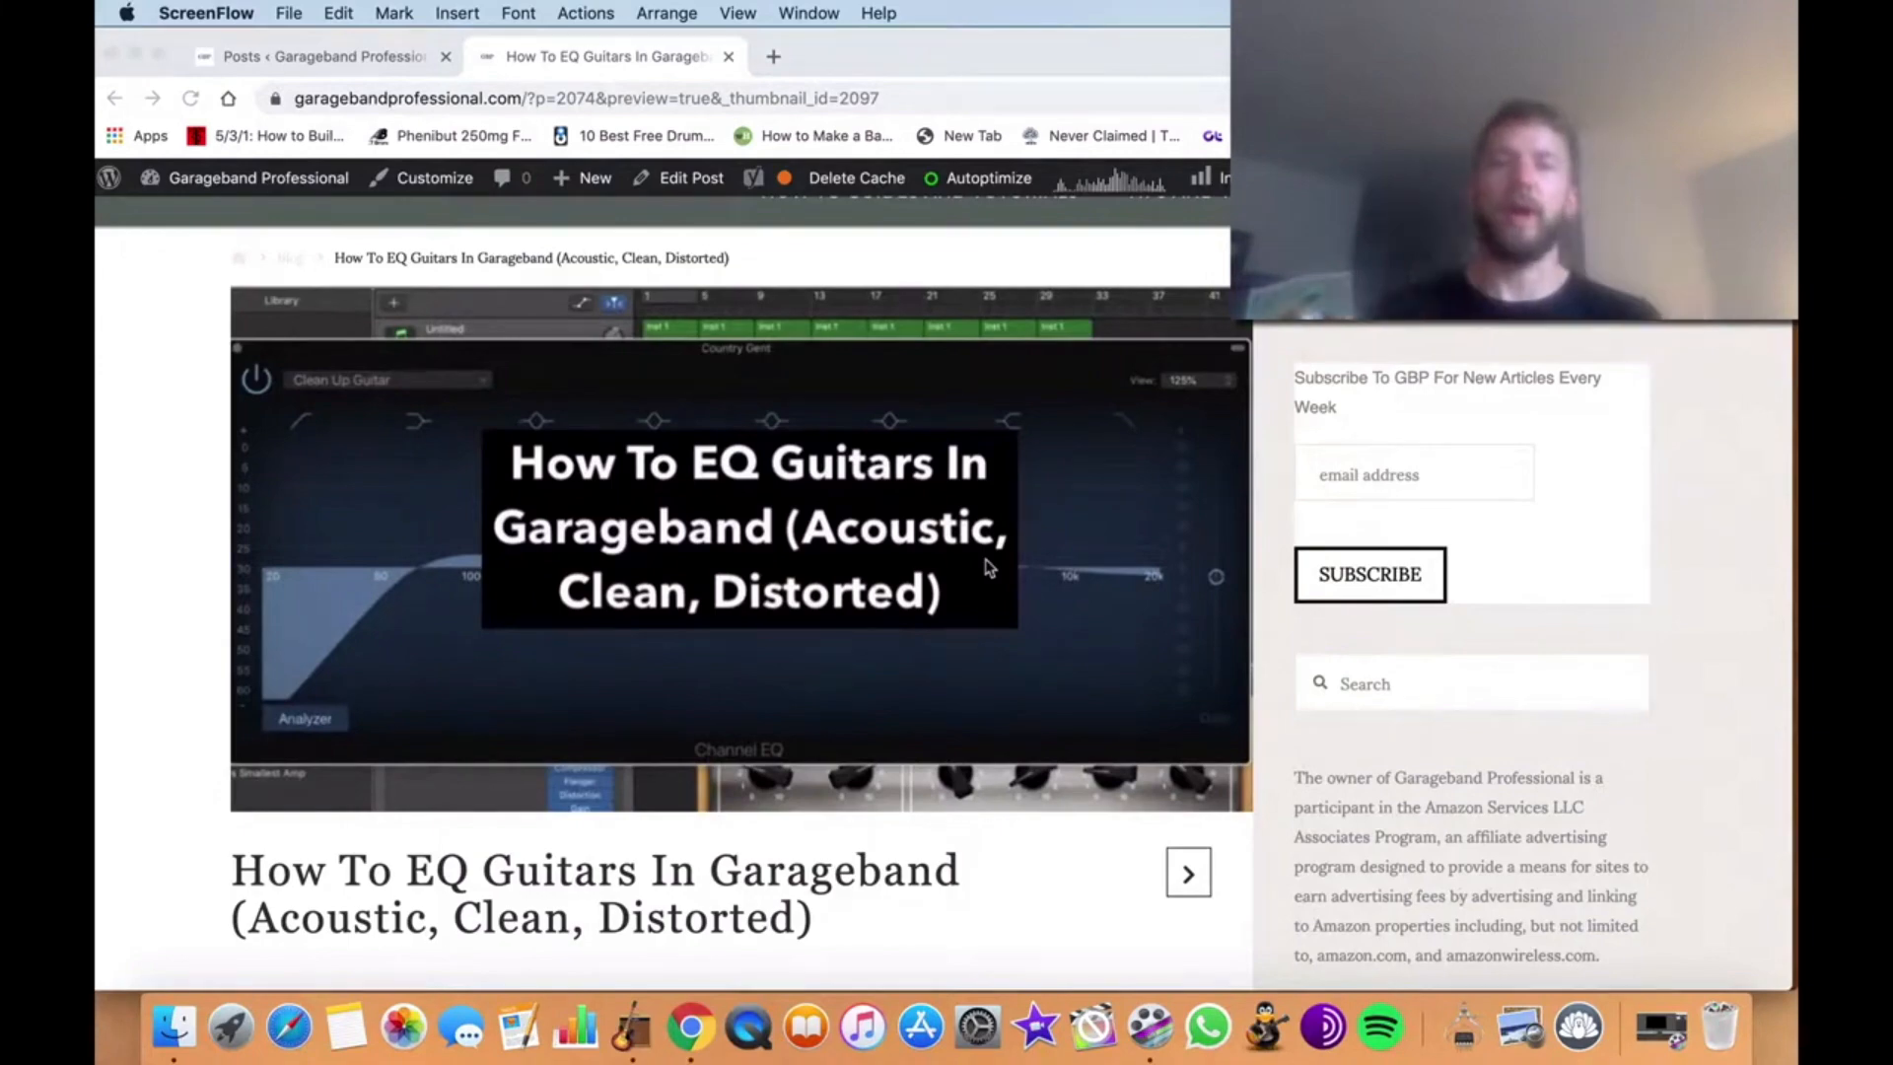
# Look through the article on EQing acoustic, clean and distorted guitars, including its Channel EQ images and frequency-range sections
pyautogui.scroll(-15, 730, 649)
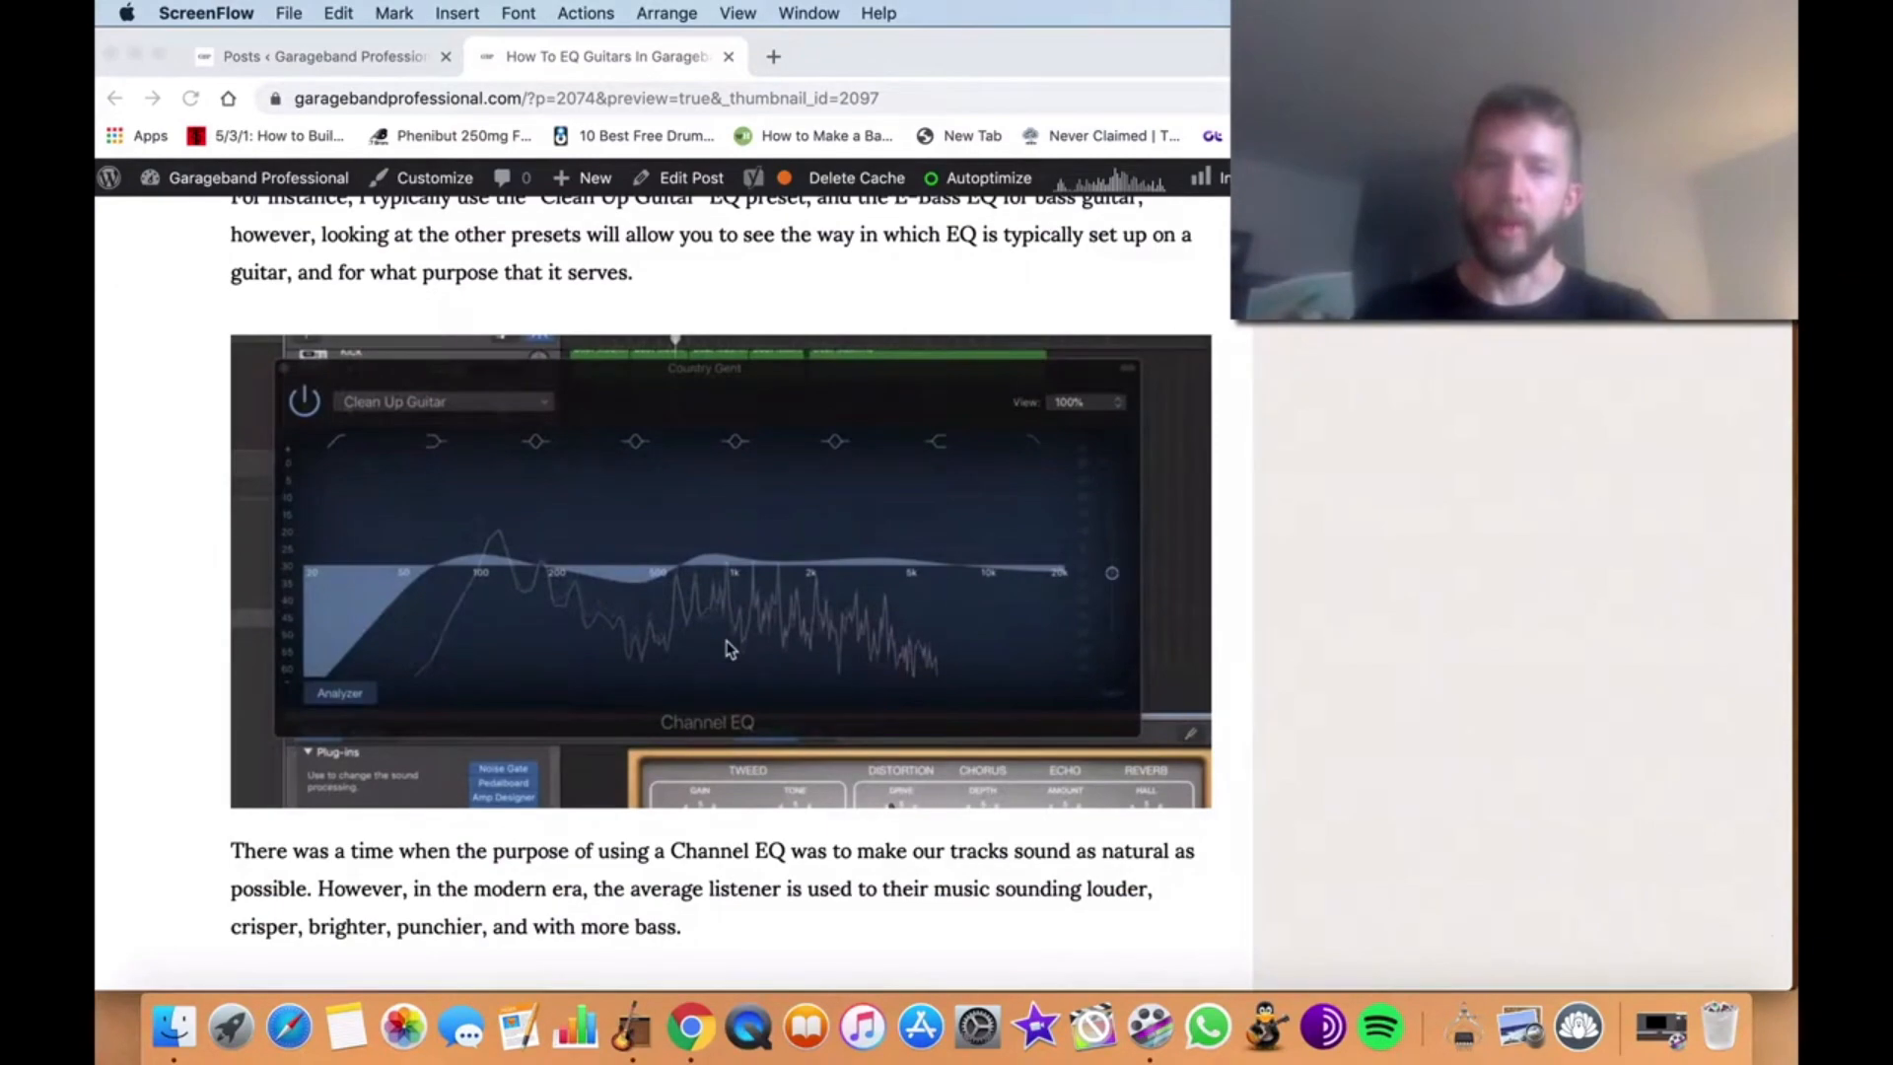
pyautogui.scroll(-20, 845, 648)
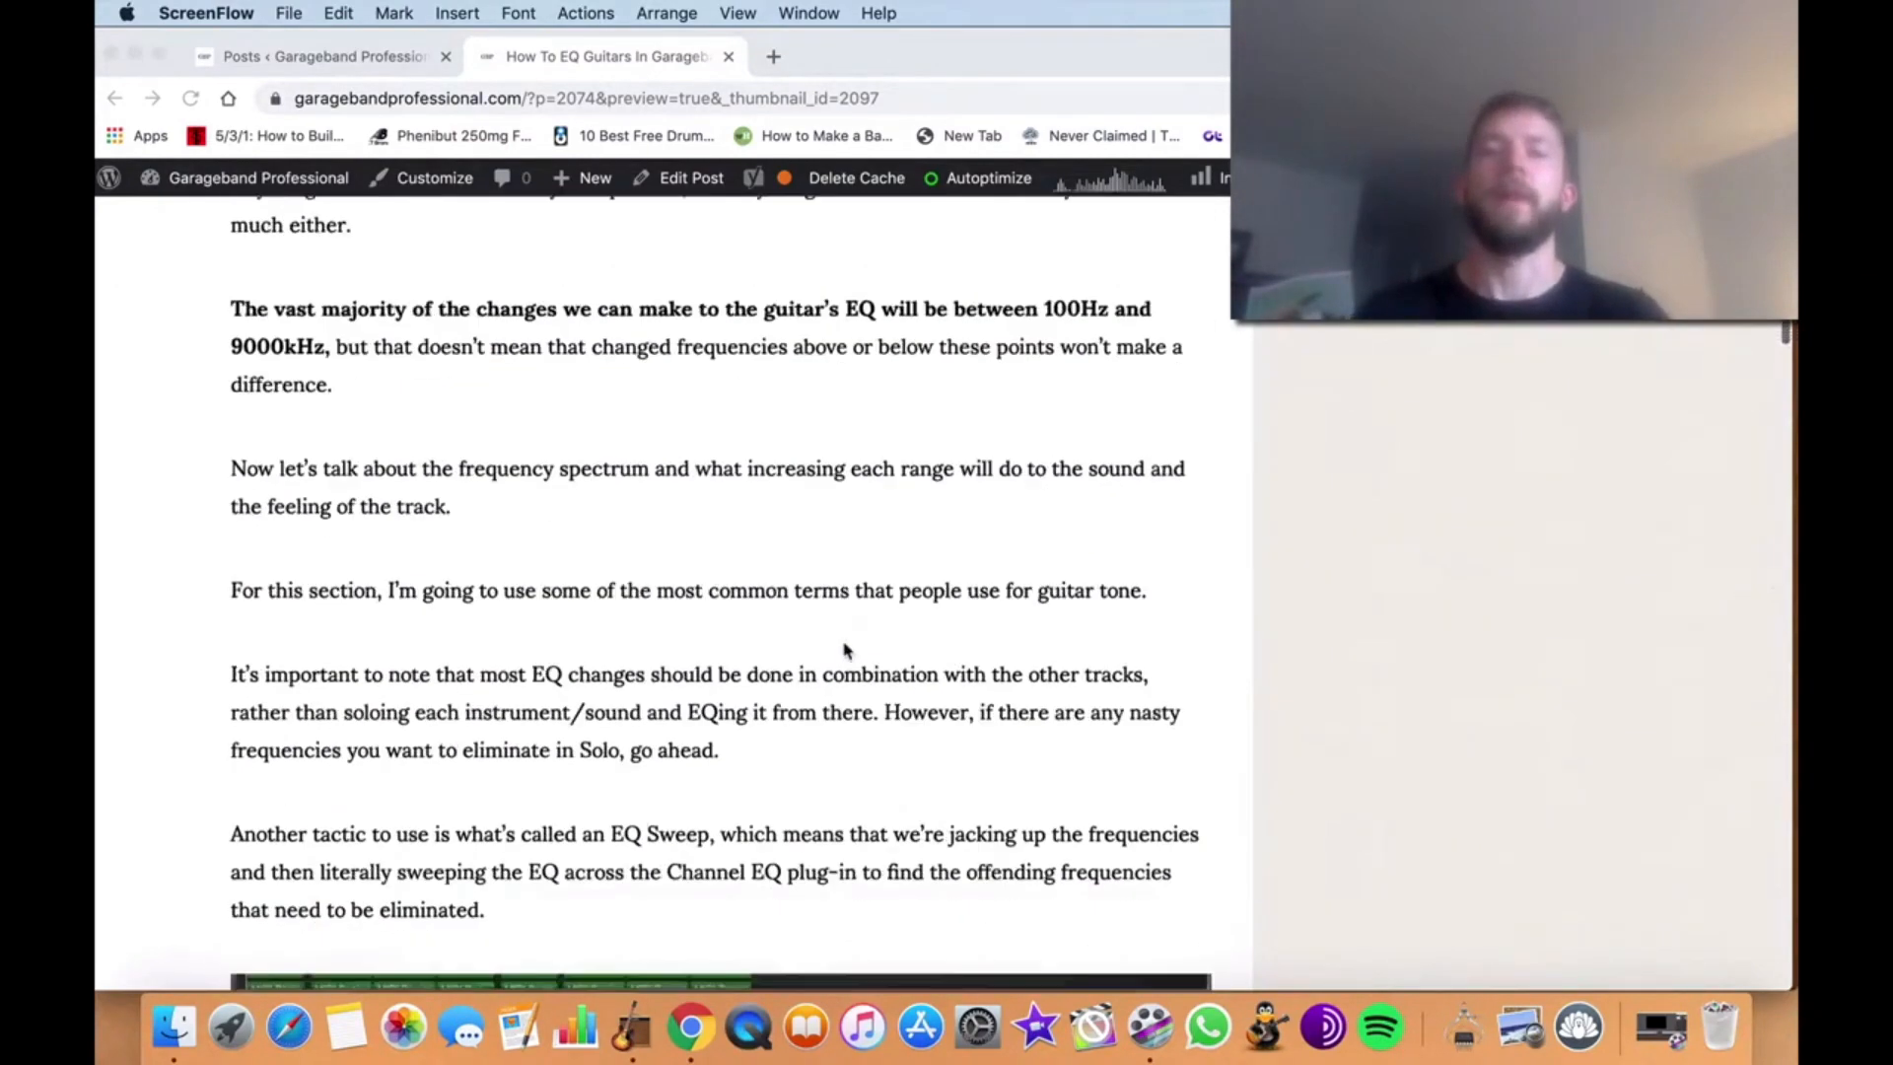
pyautogui.scroll(-20, 845, 649)
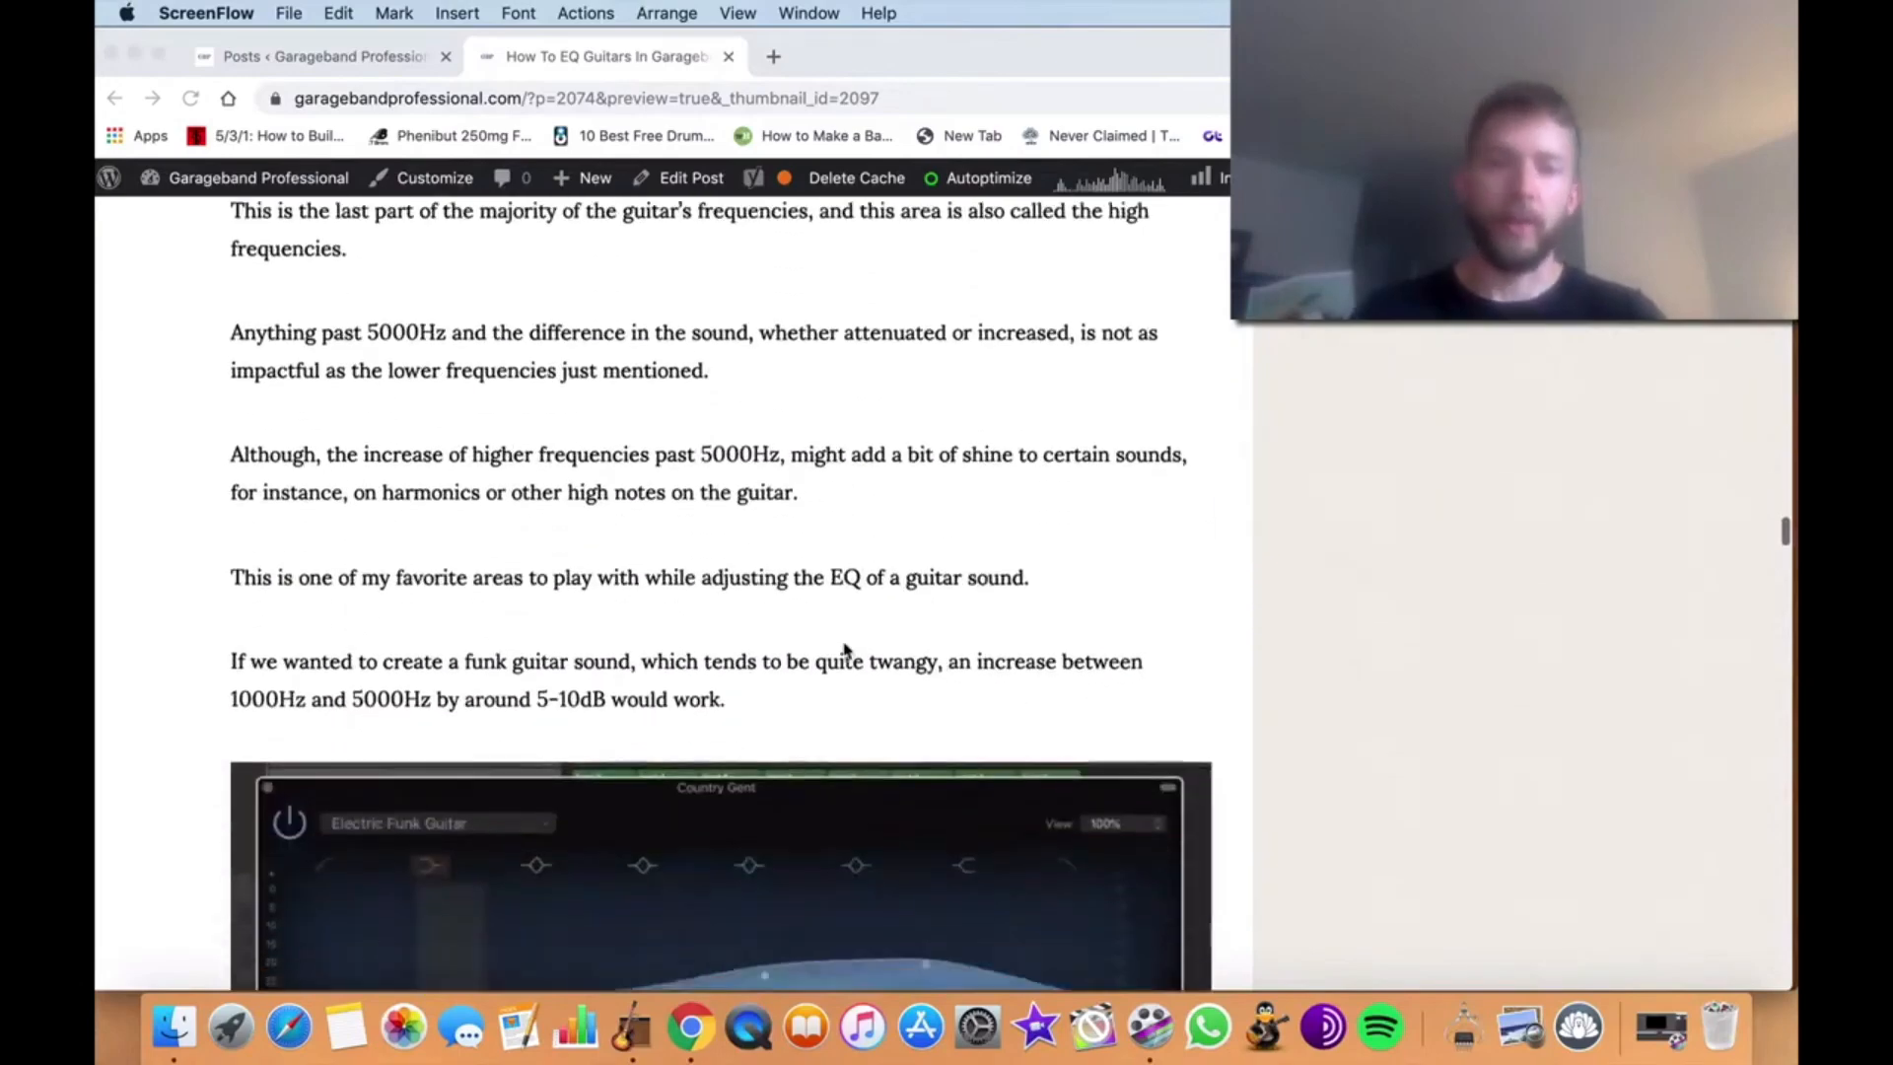
pyautogui.scroll(-3, 845, 648)
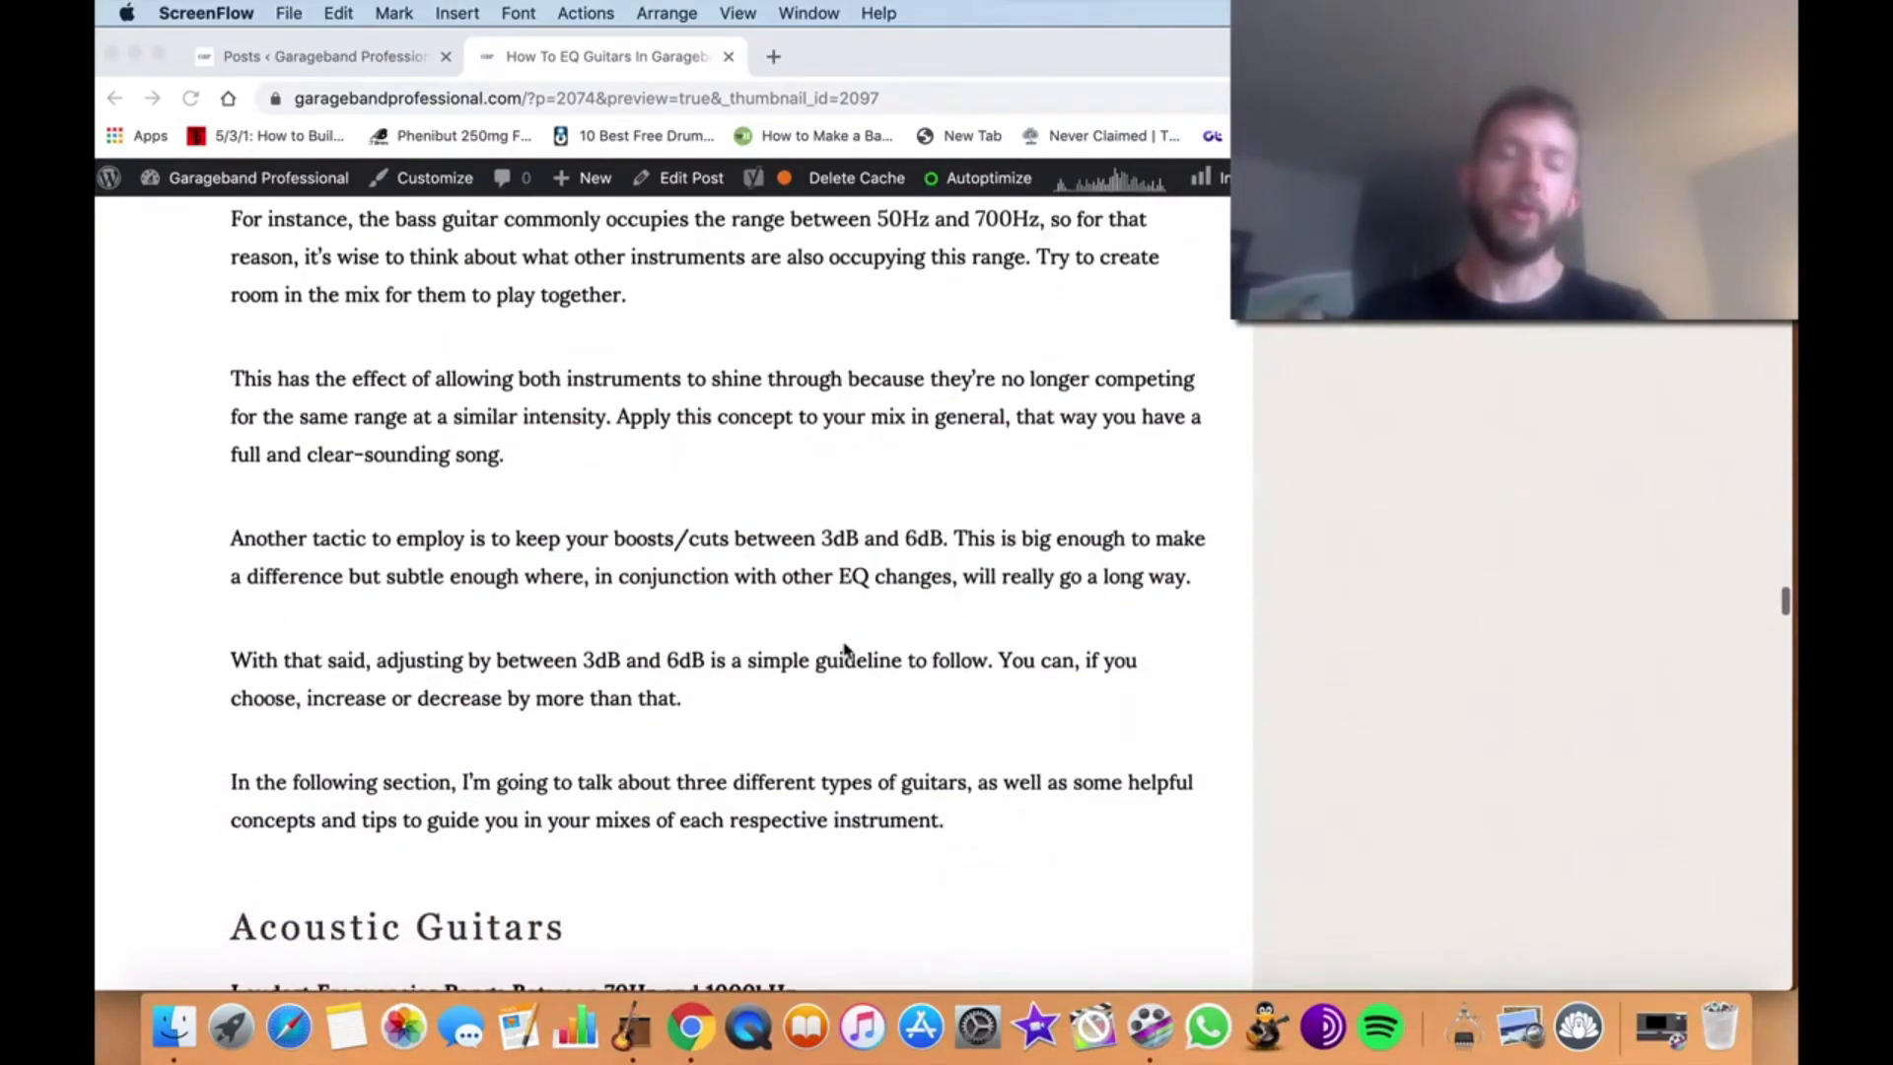
pyautogui.scroll(-15, 1071, 616)
pyautogui.scroll(20, 1071, 617)
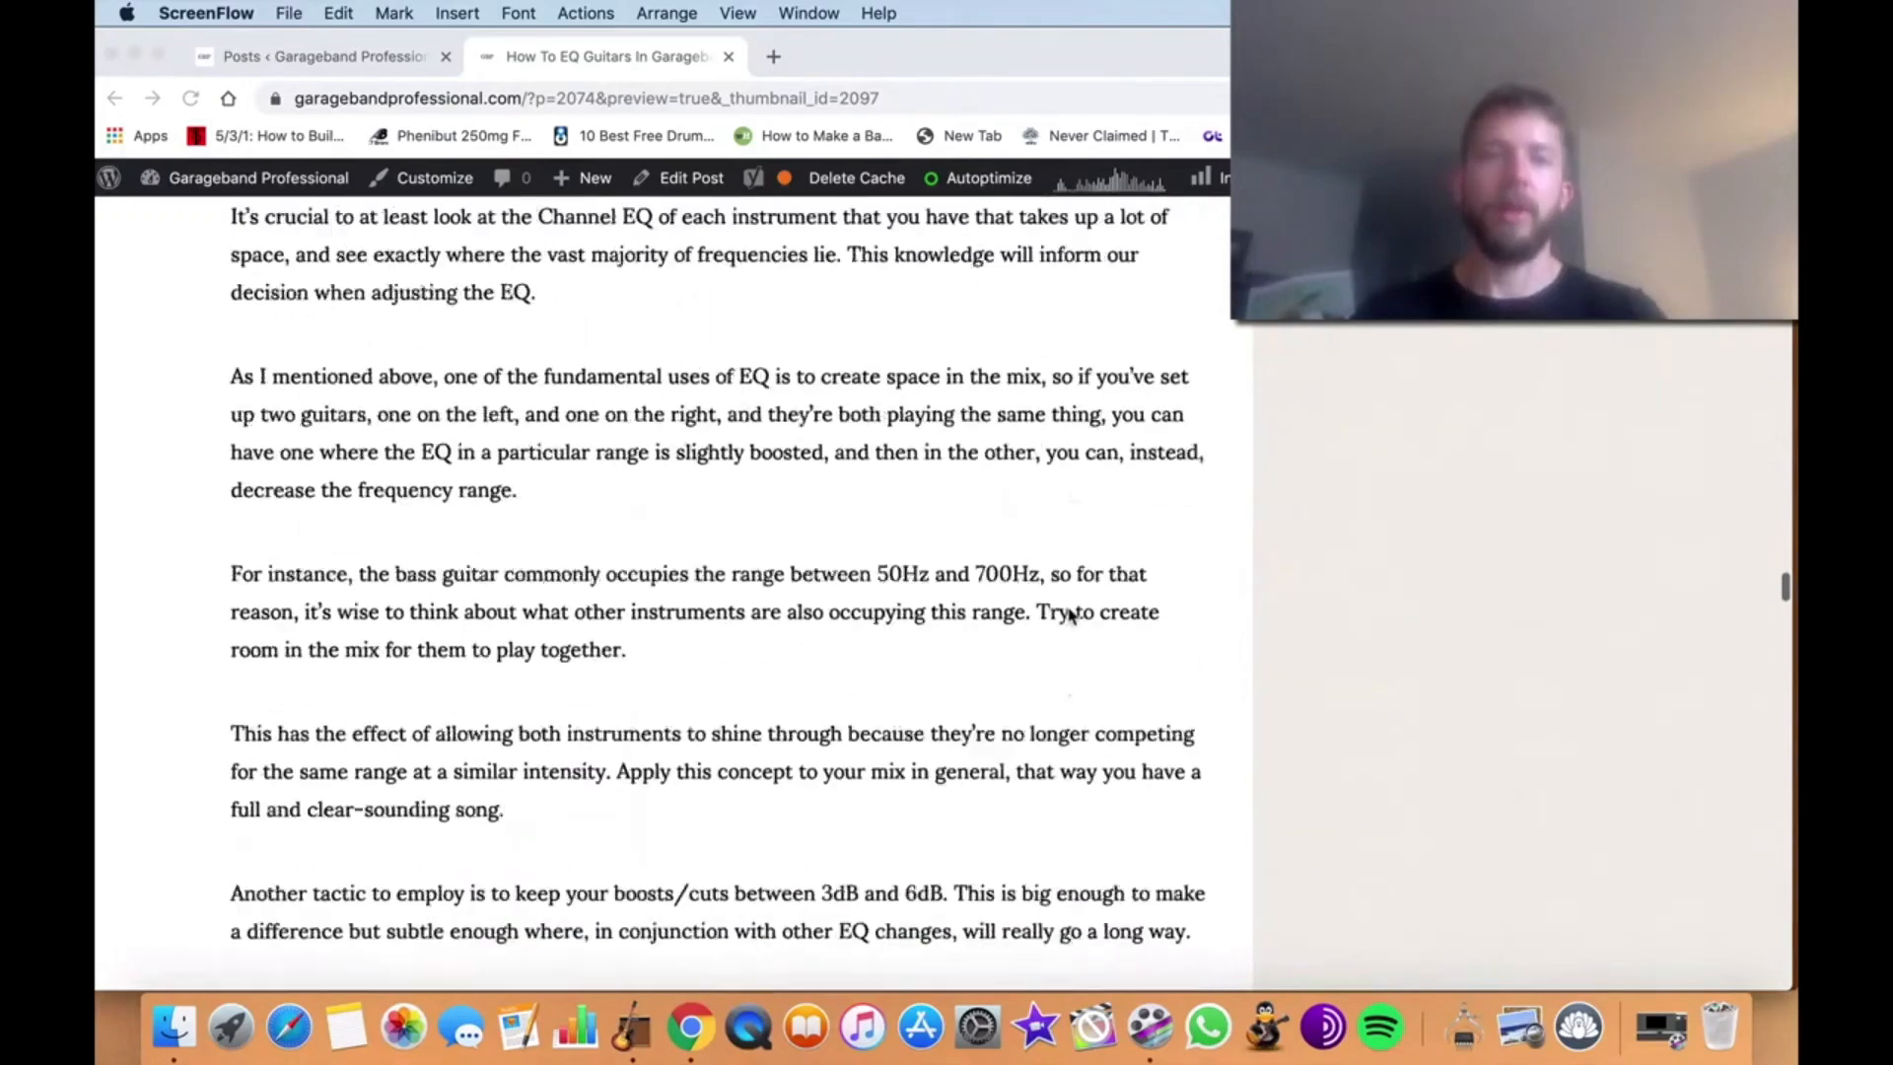
pyautogui.scroll(20, 1071, 617)
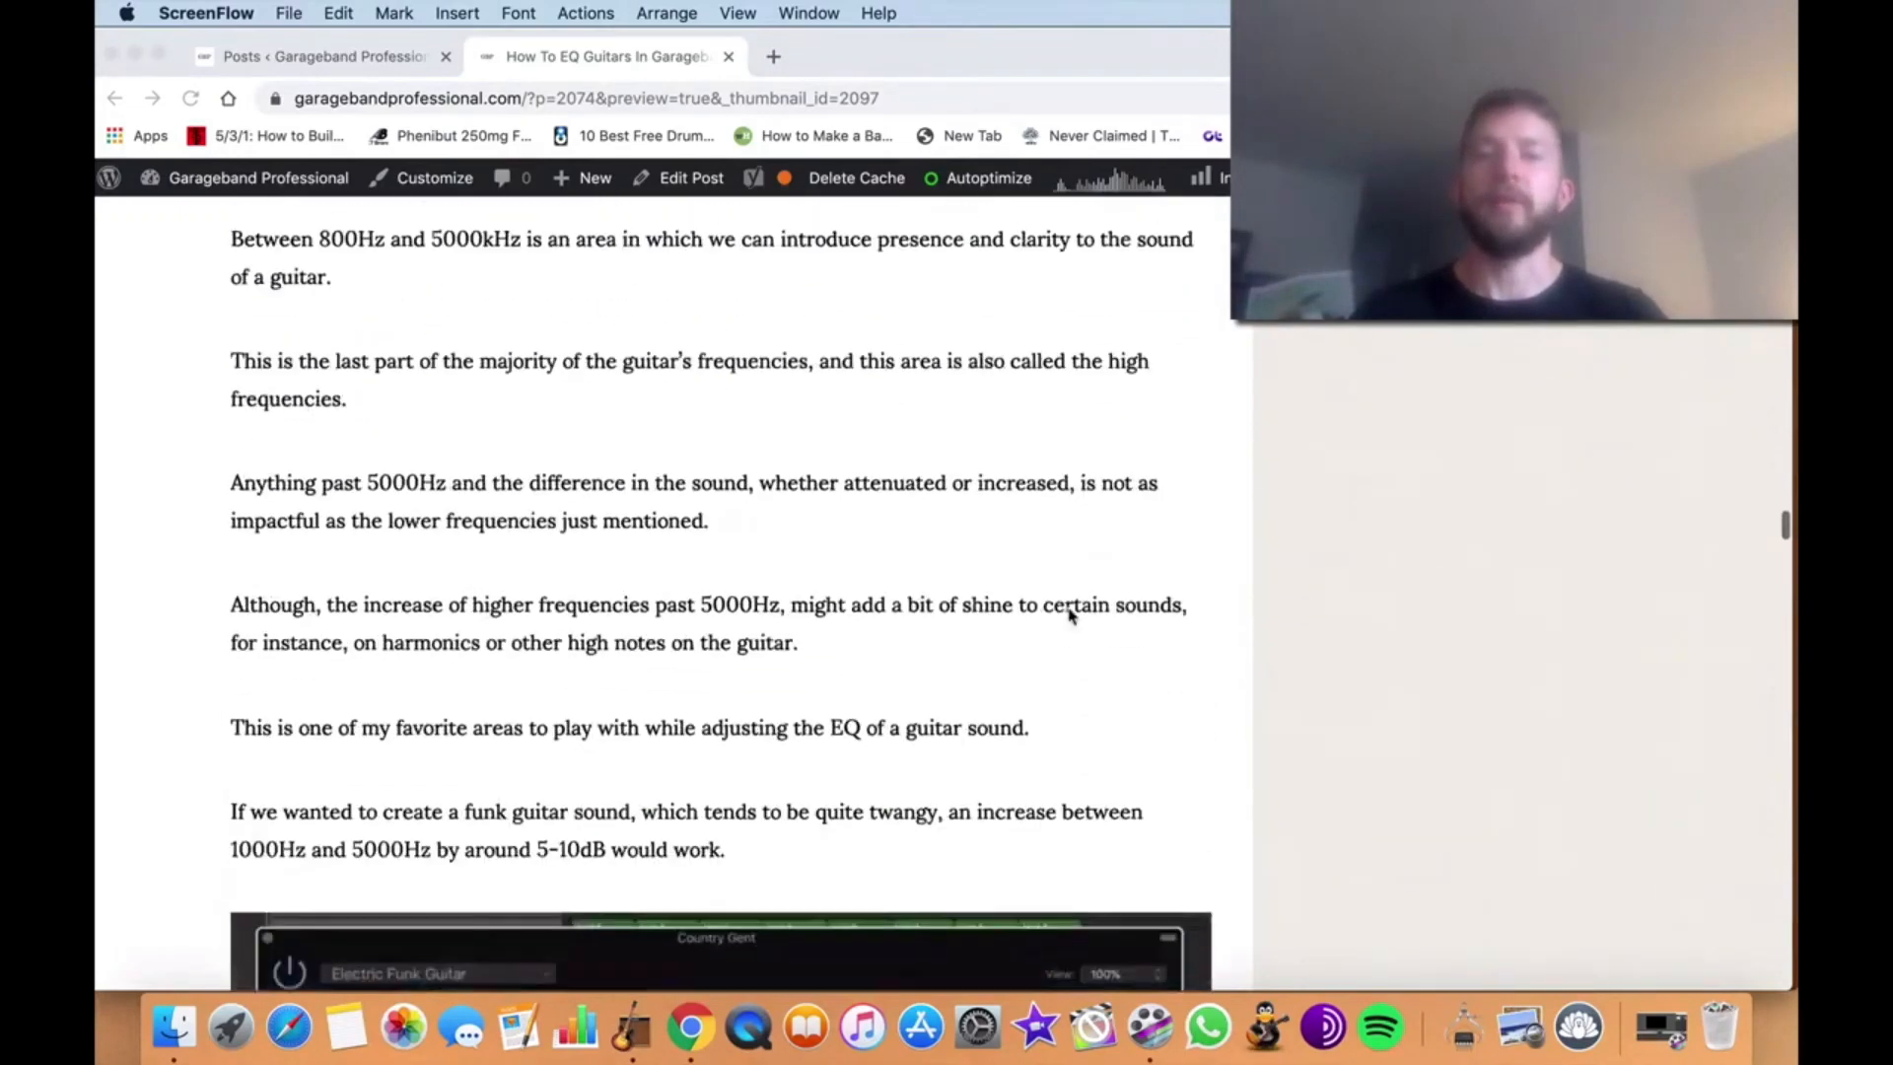
pyautogui.scroll(-20, 1071, 617)
pyautogui.scroll(-5, 1071, 616)
# Switch to GarageBand, return the playhead to the start and bypass the Compressor and Channel EQ on all three guitar tracks
pyautogui.click(632, 1026)
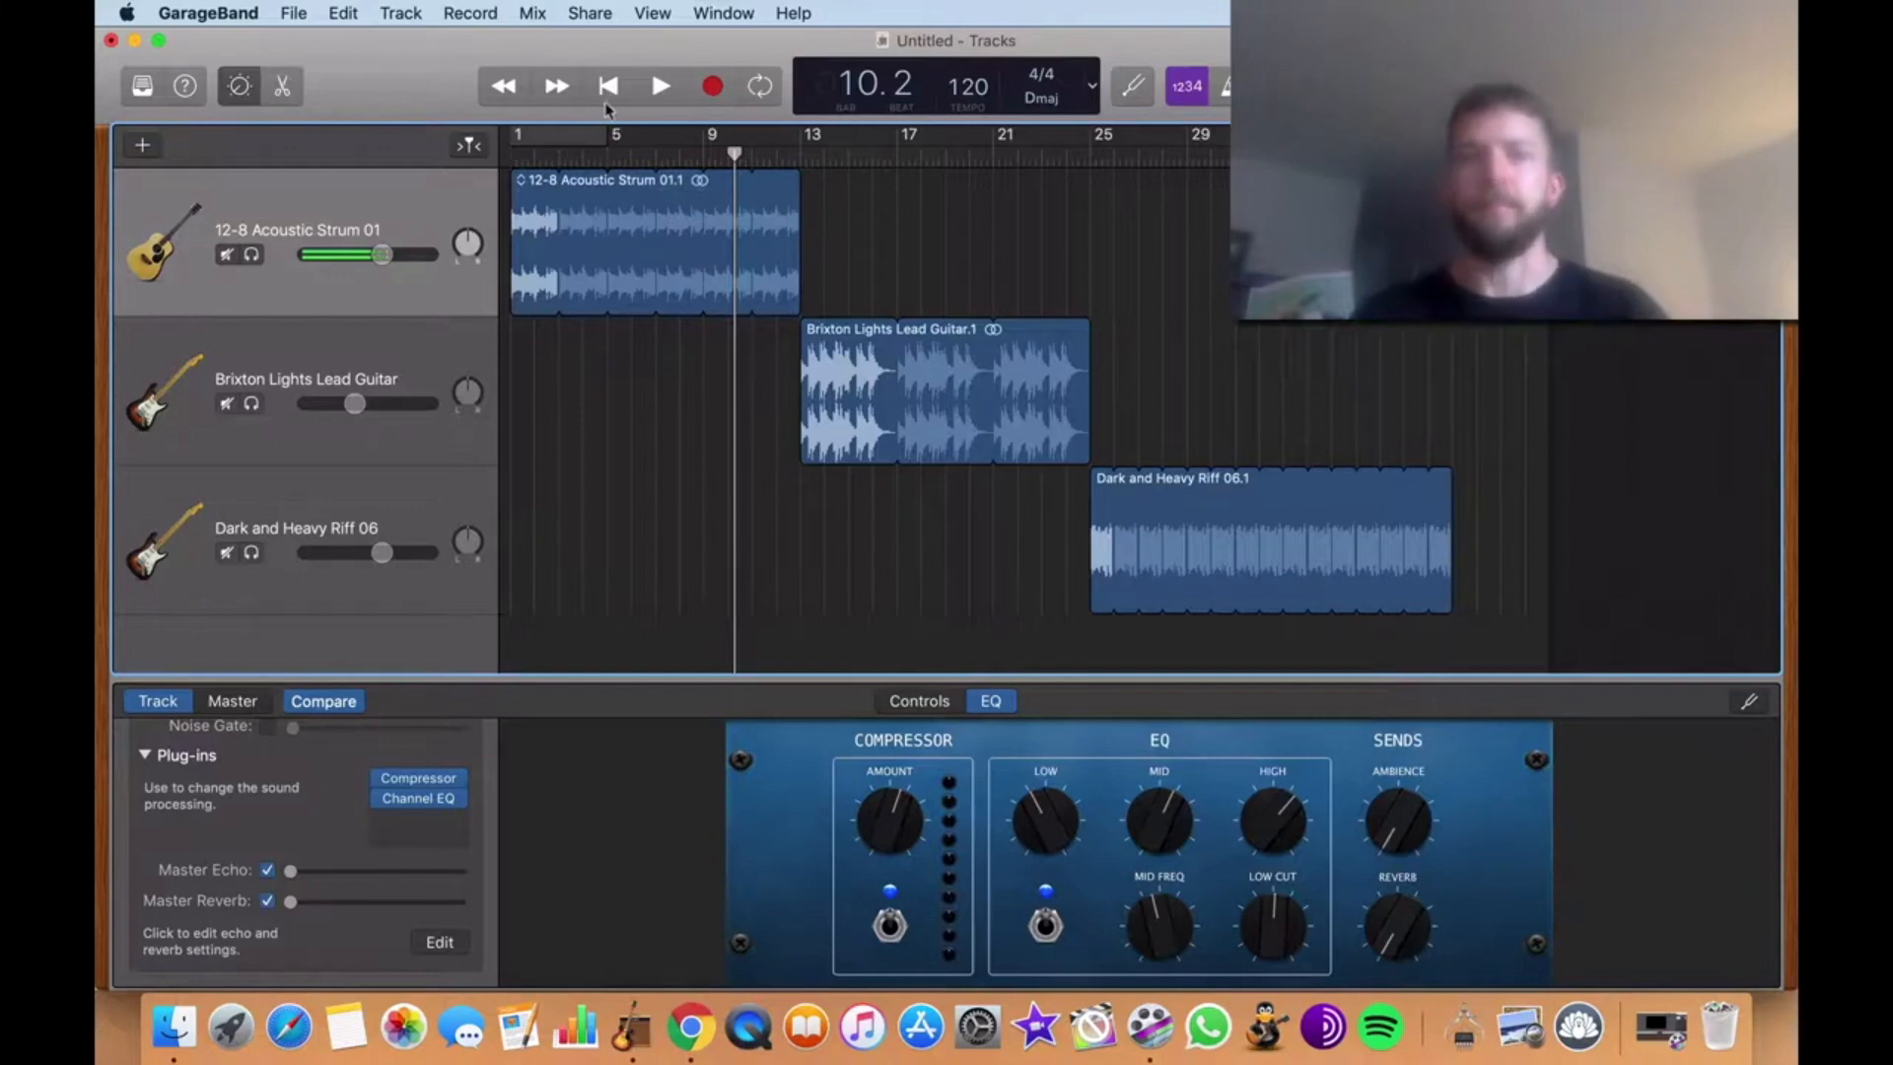
pyautogui.click(608, 87)
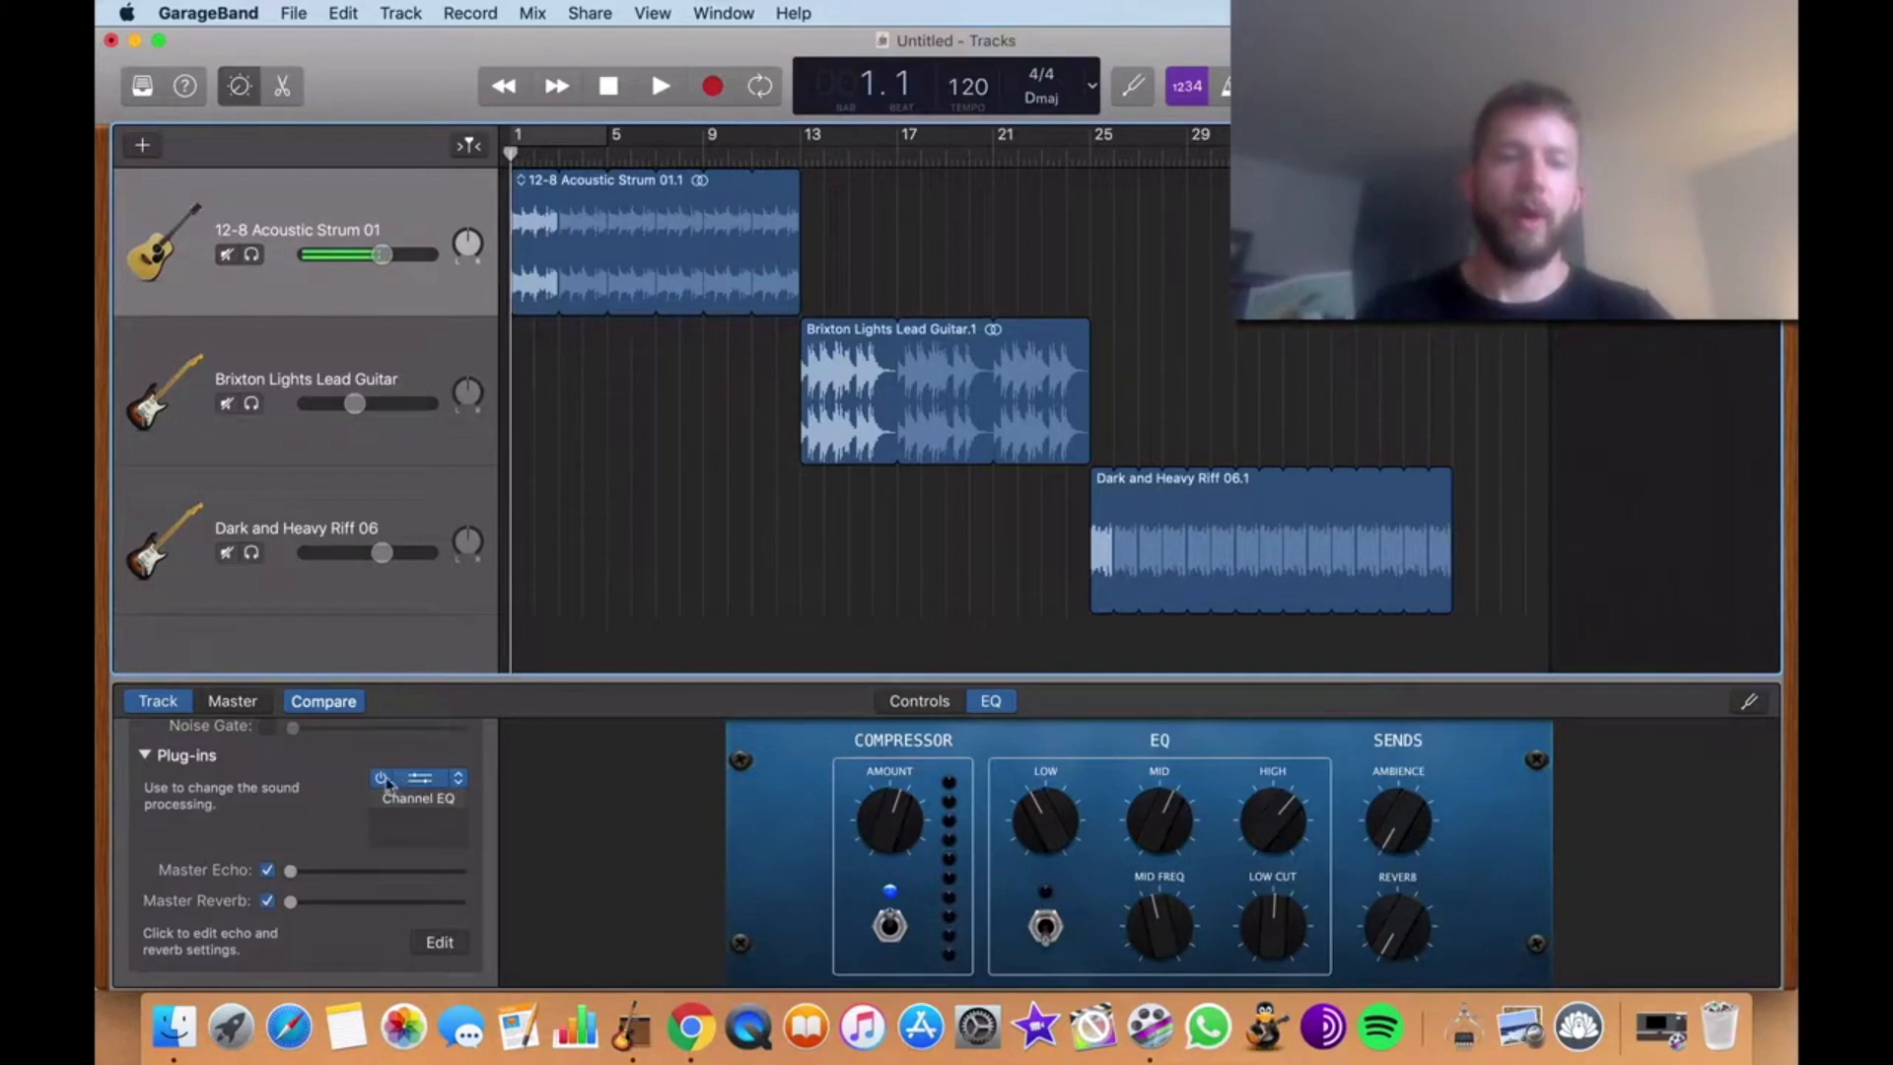
pyautogui.click(366, 361)
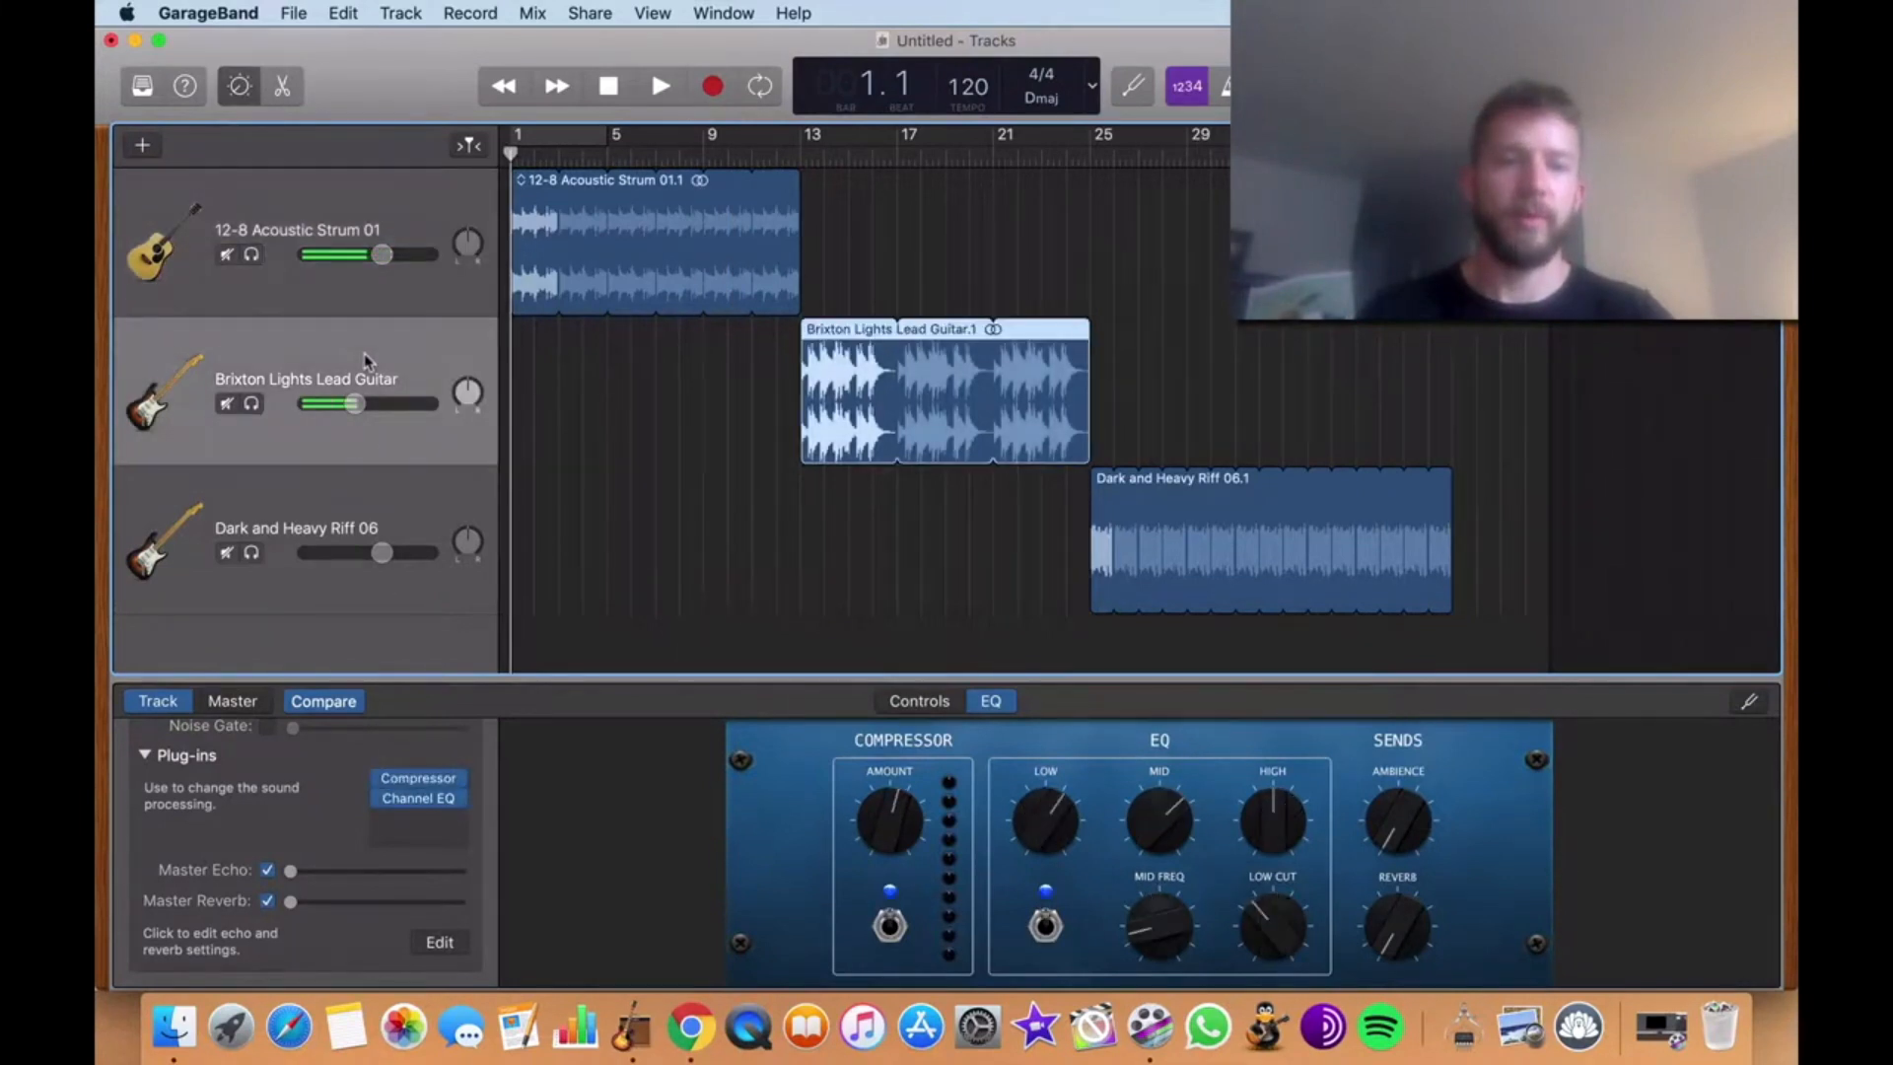
pyautogui.click(381, 784)
pyautogui.click(415, 775)
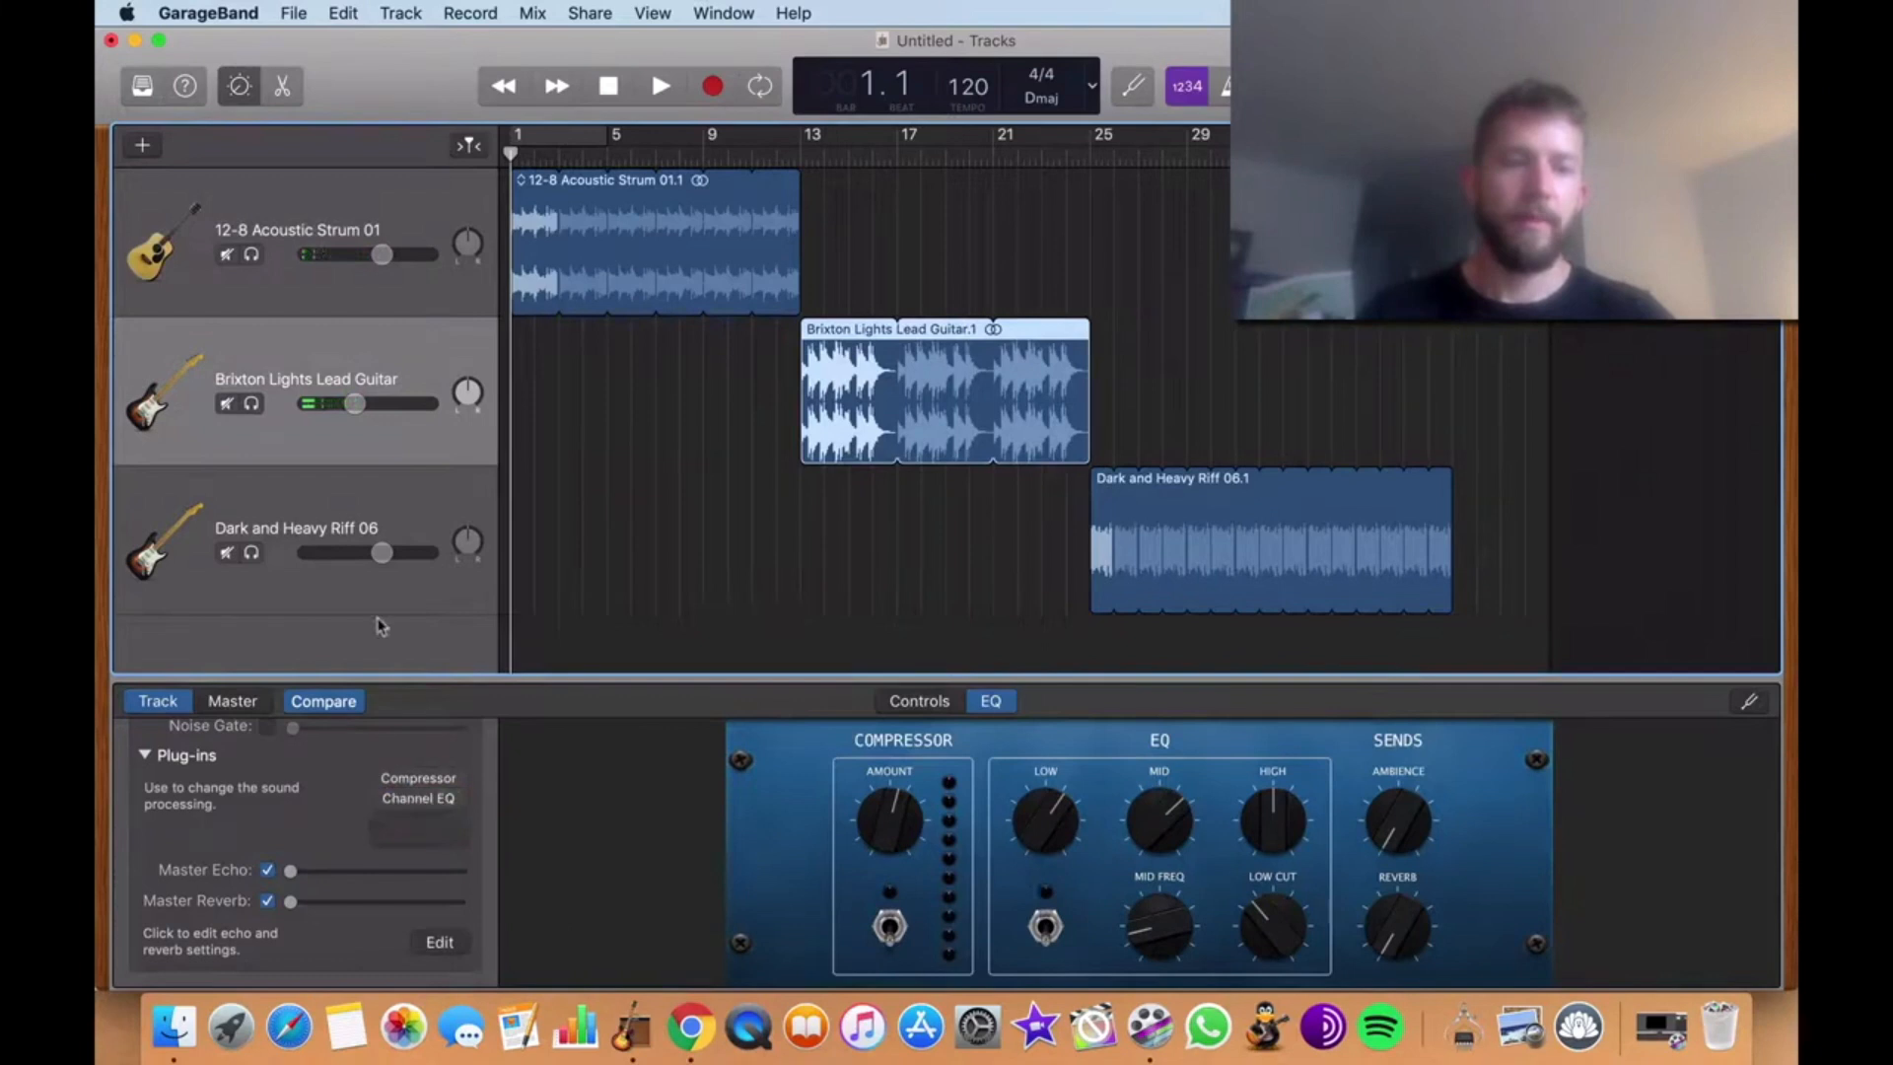
pyautogui.click(391, 531)
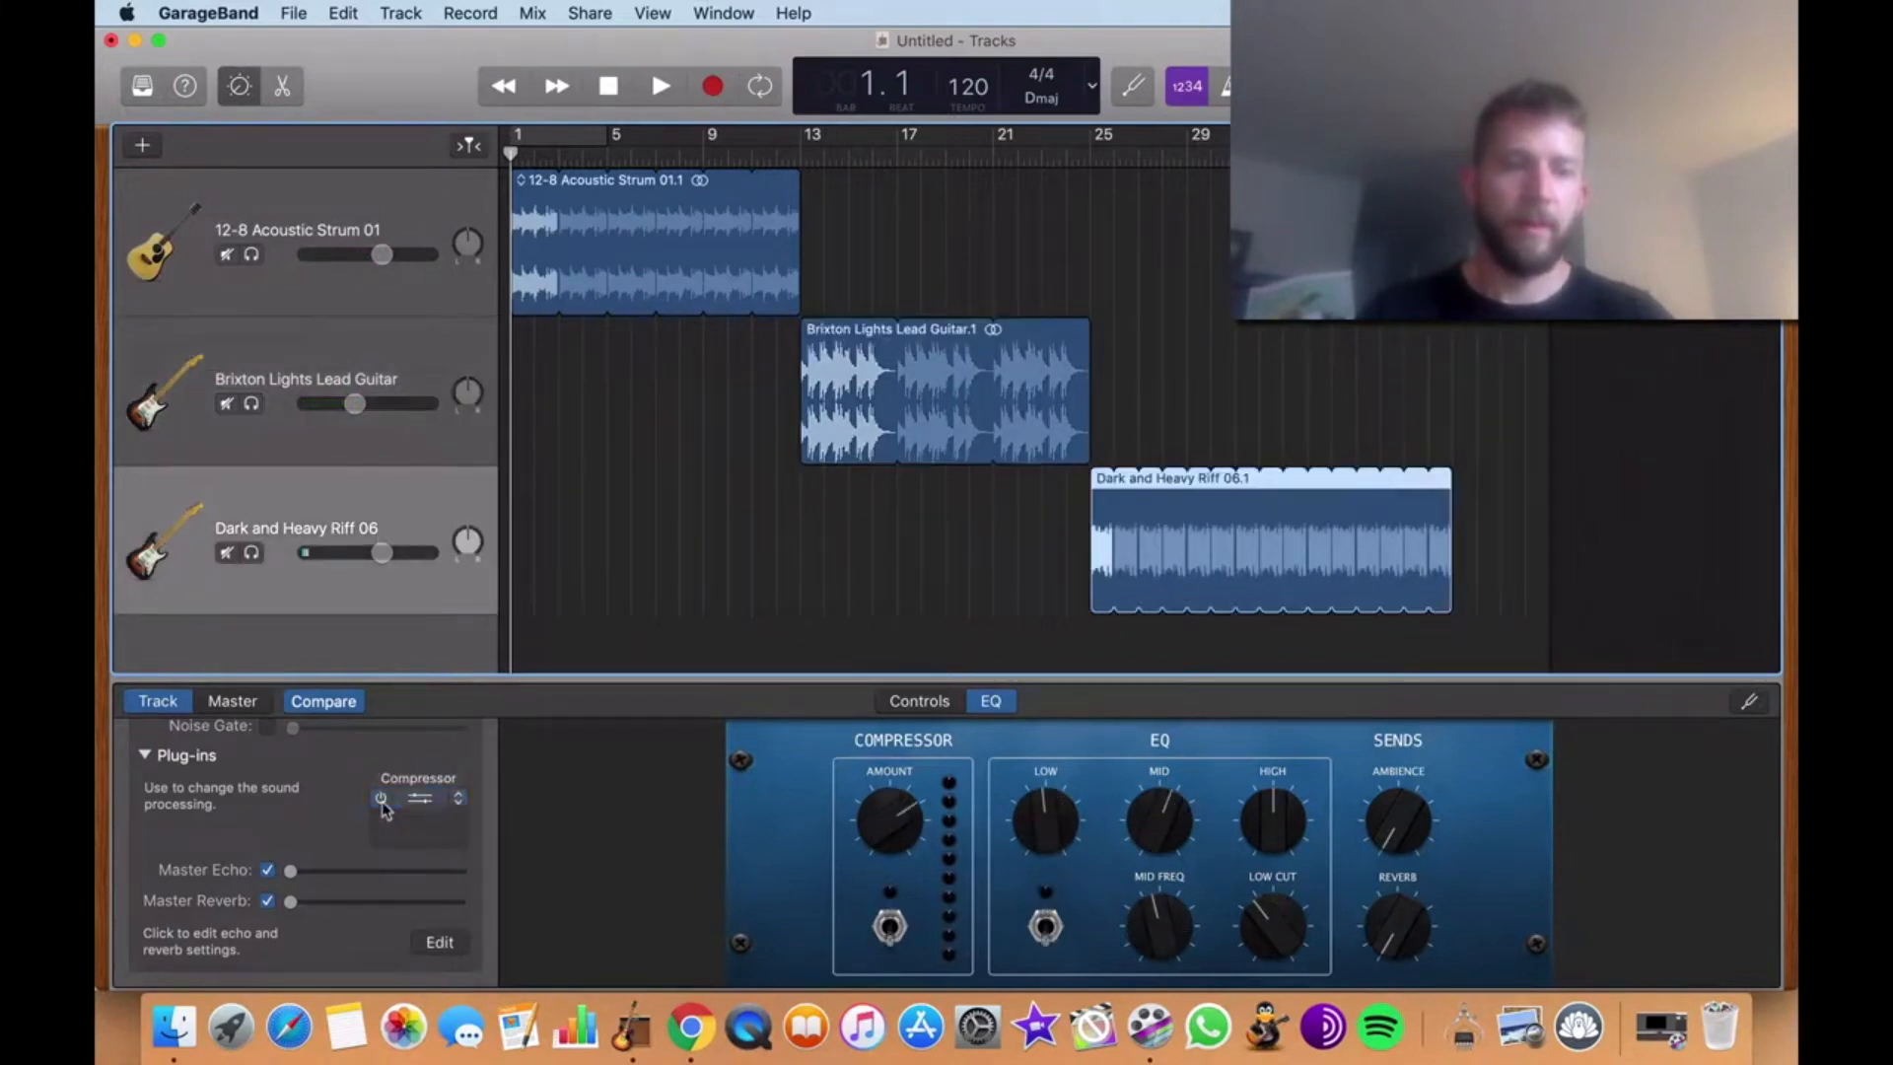
# Listen to the opening of the 12-8 Acoustic Strum 01 track with its plug-ins bypassed
pyautogui.click(407, 202)
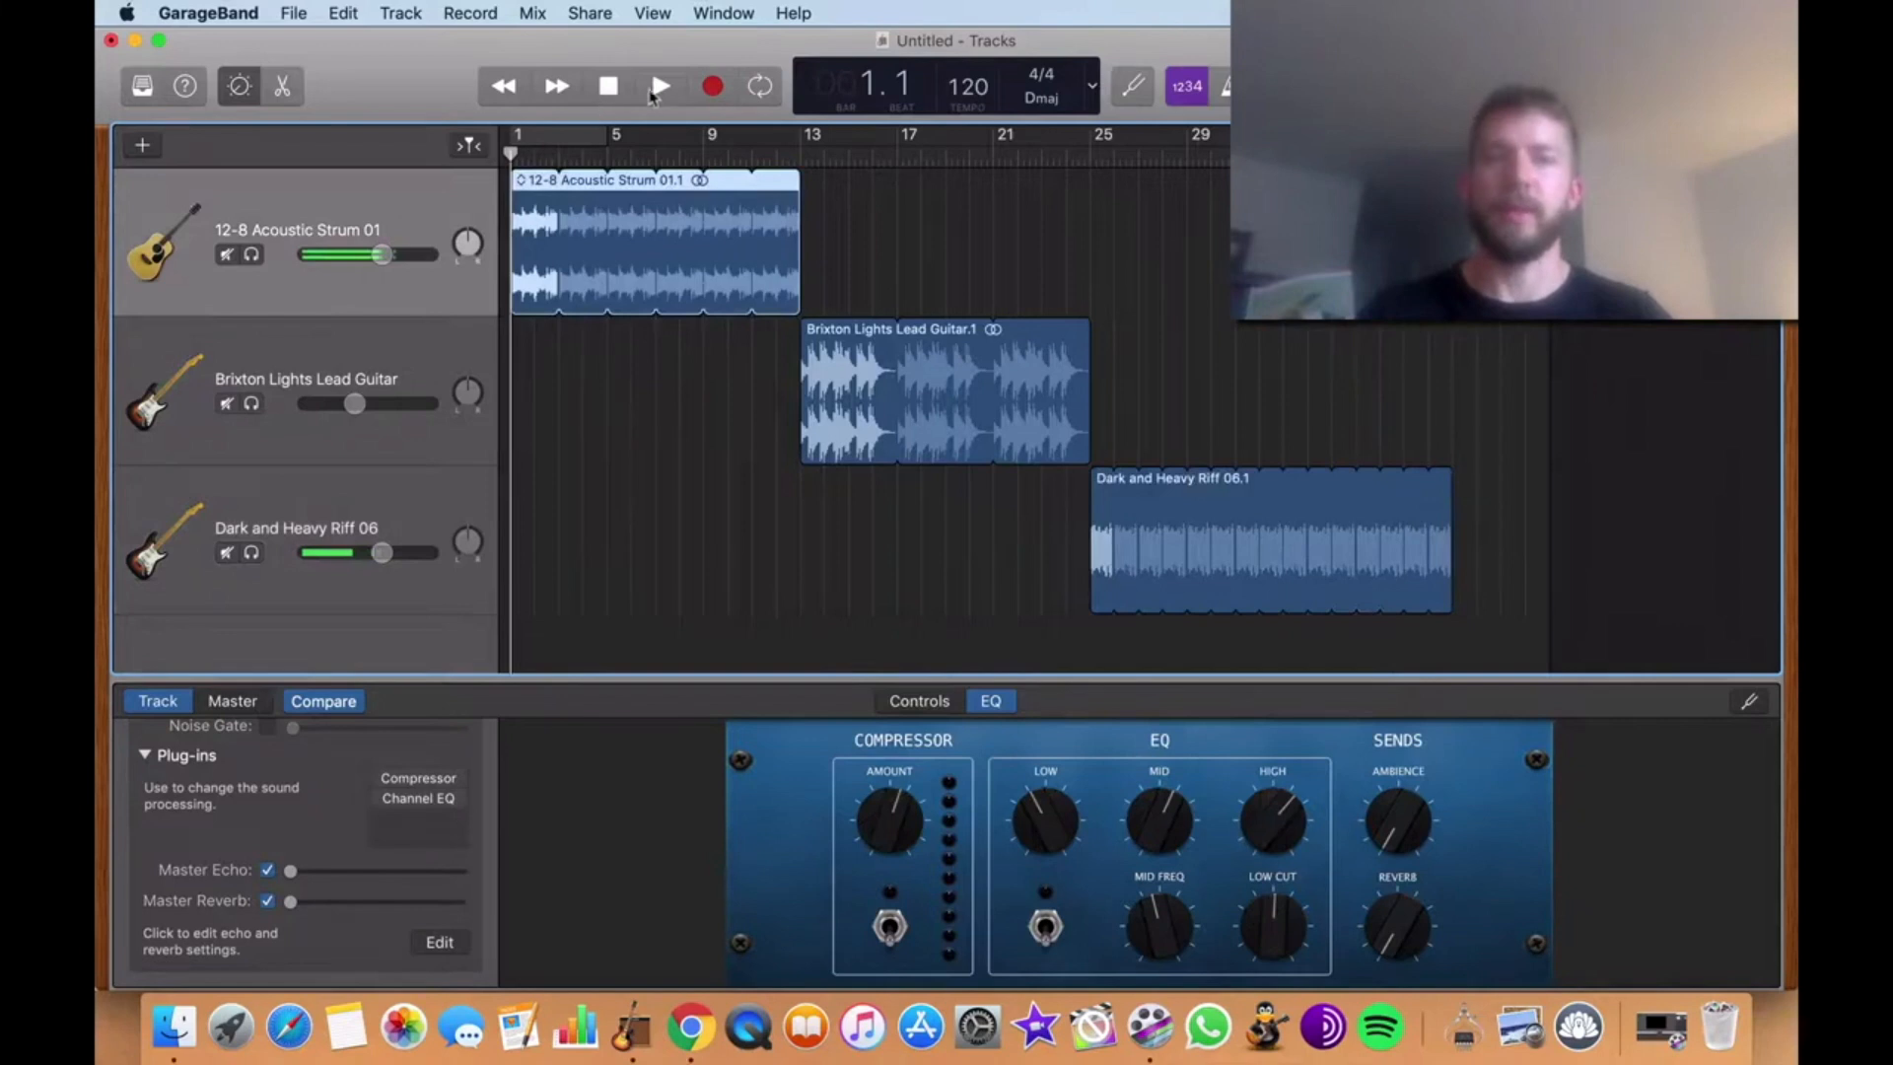
pyautogui.click(658, 89)
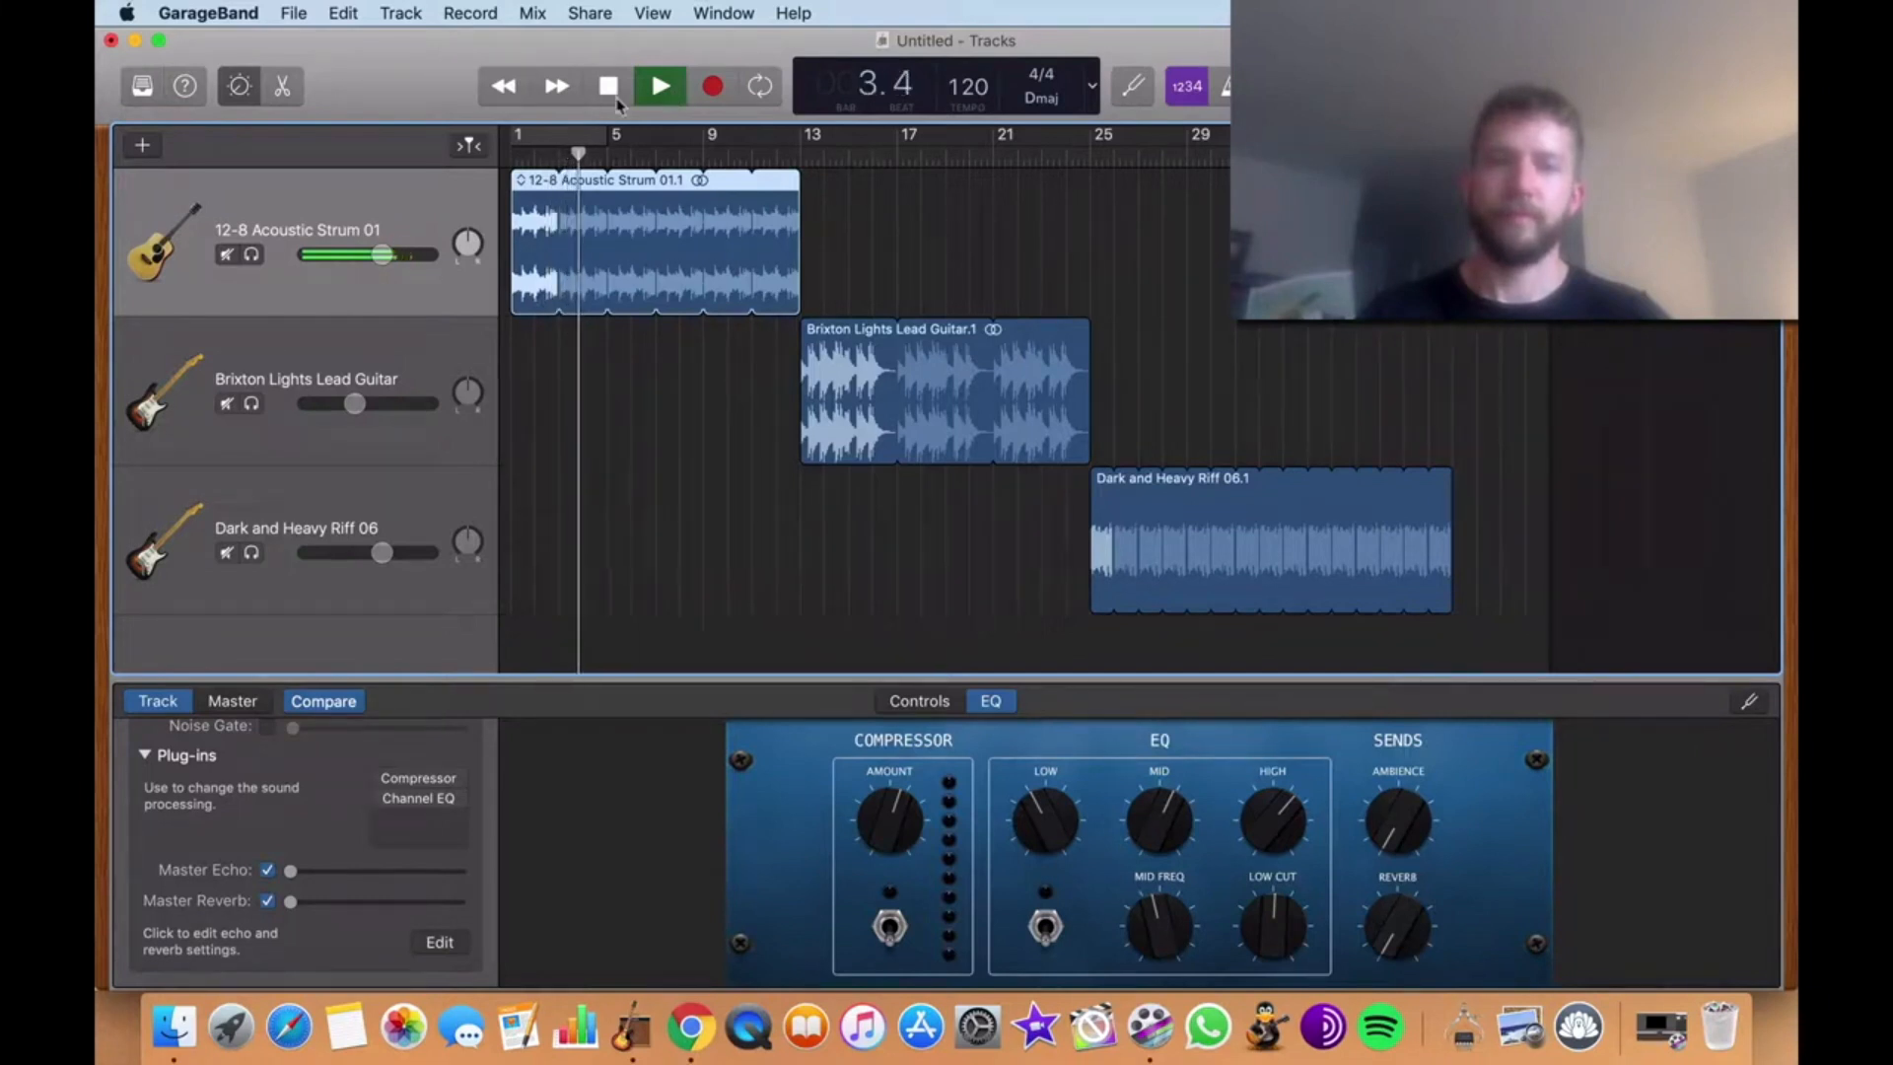
pyautogui.click(615, 96)
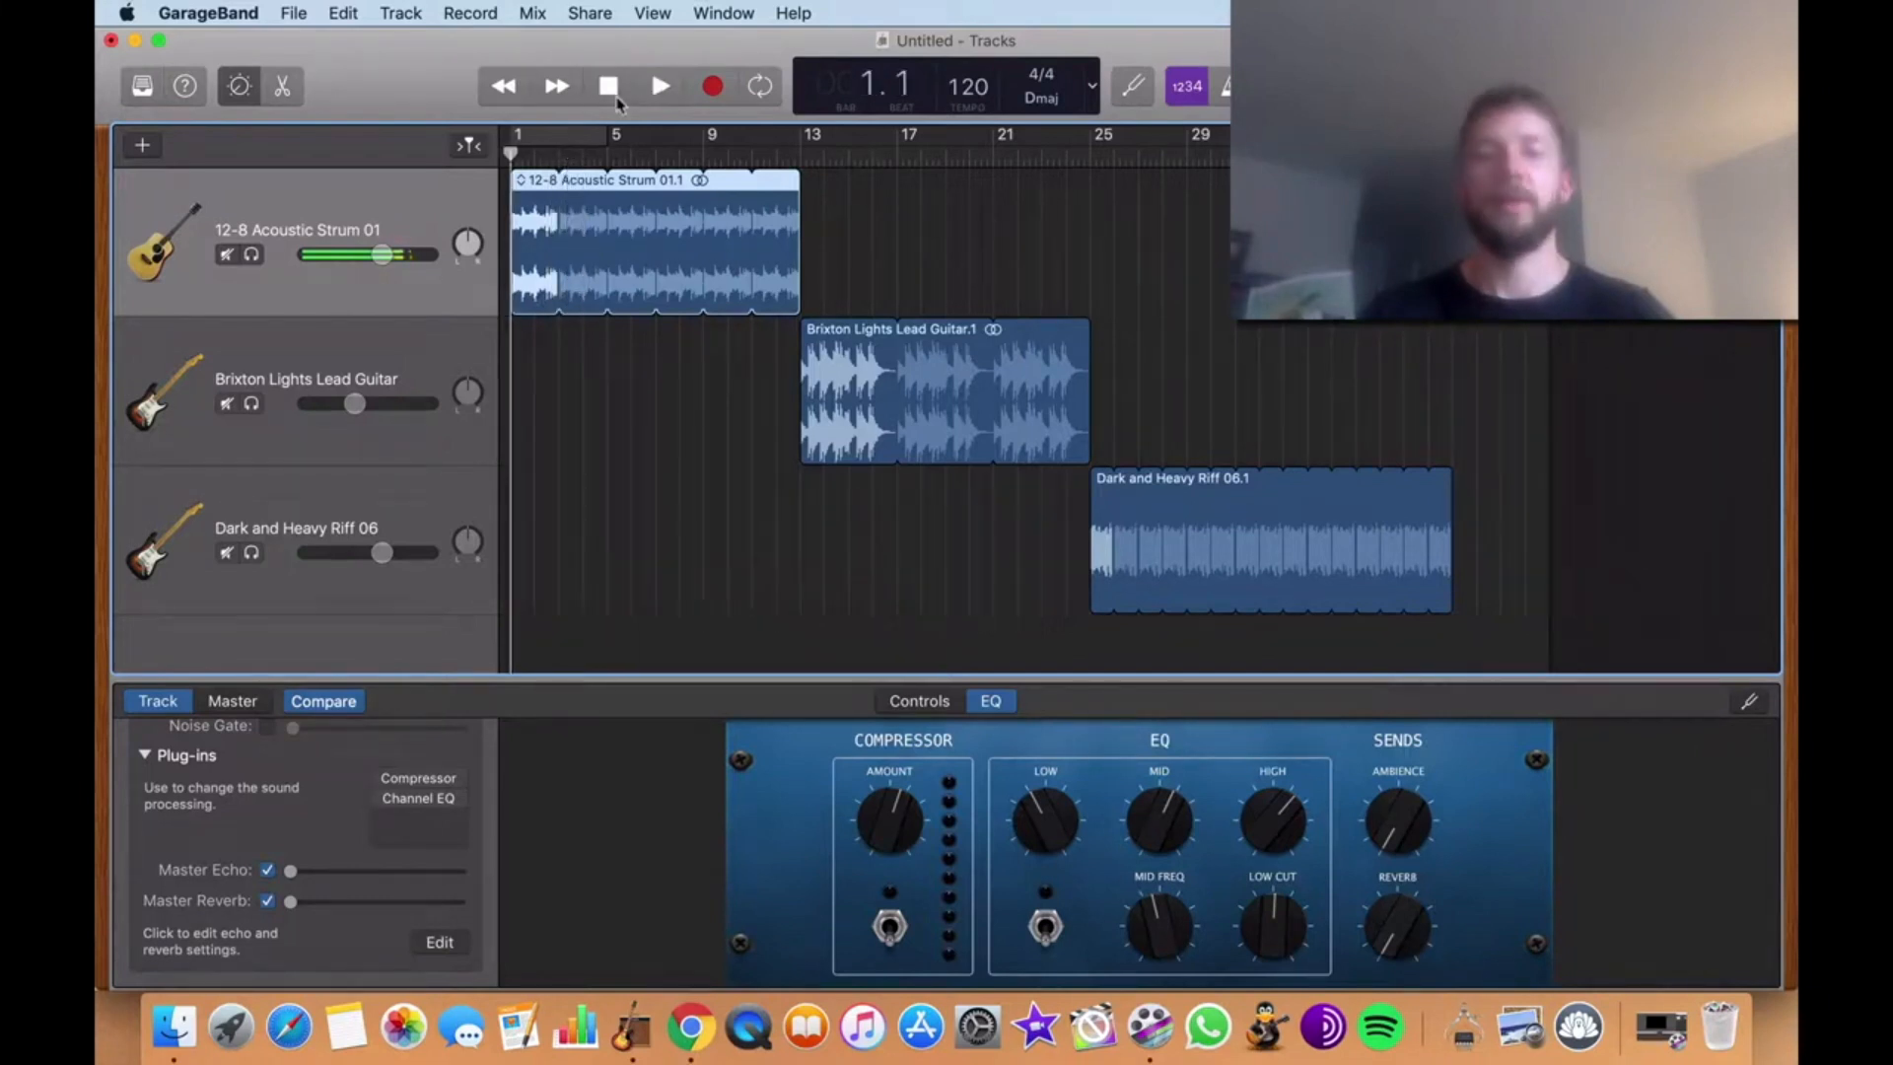
# Re-enable only the Compressor on the 12-8 Acoustic Strum 01 track
pyautogui.click(385, 789)
pyautogui.click(357, 789)
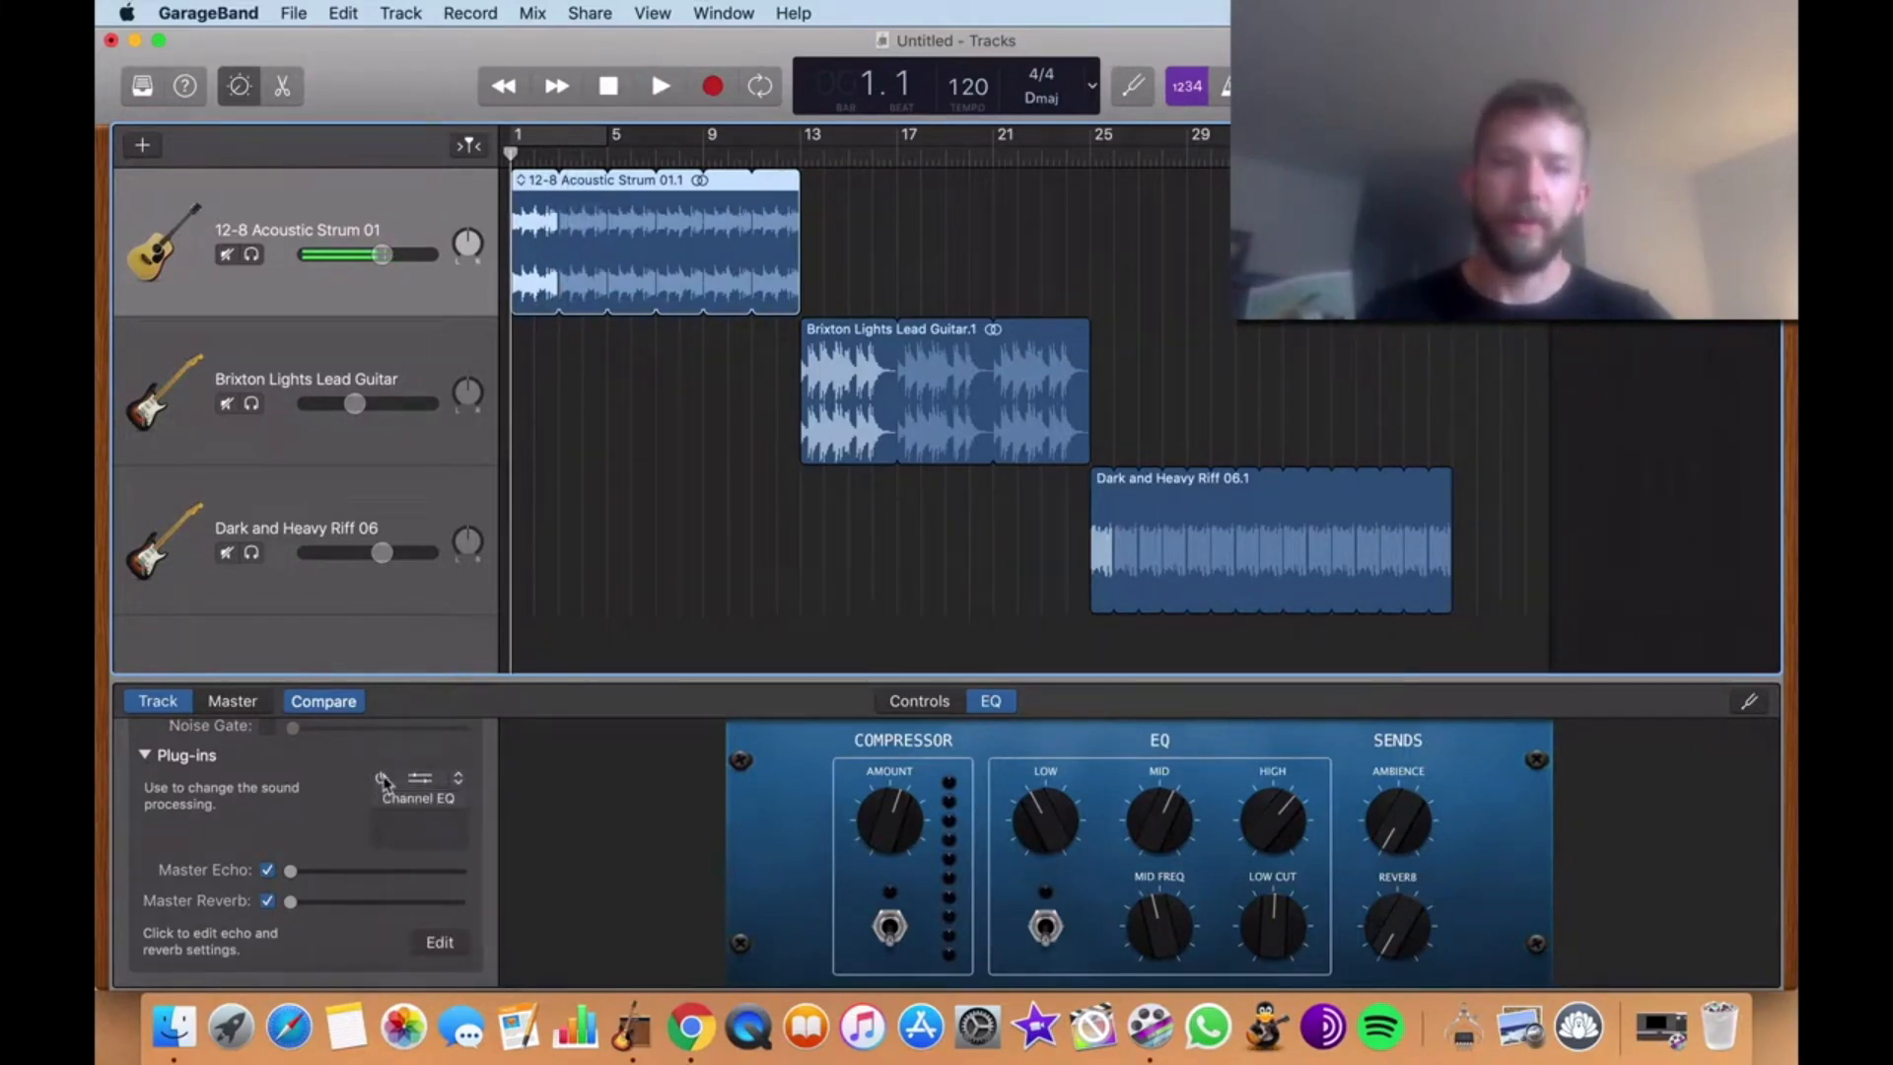
pyautogui.click(413, 780)
pyautogui.click(135, 66)
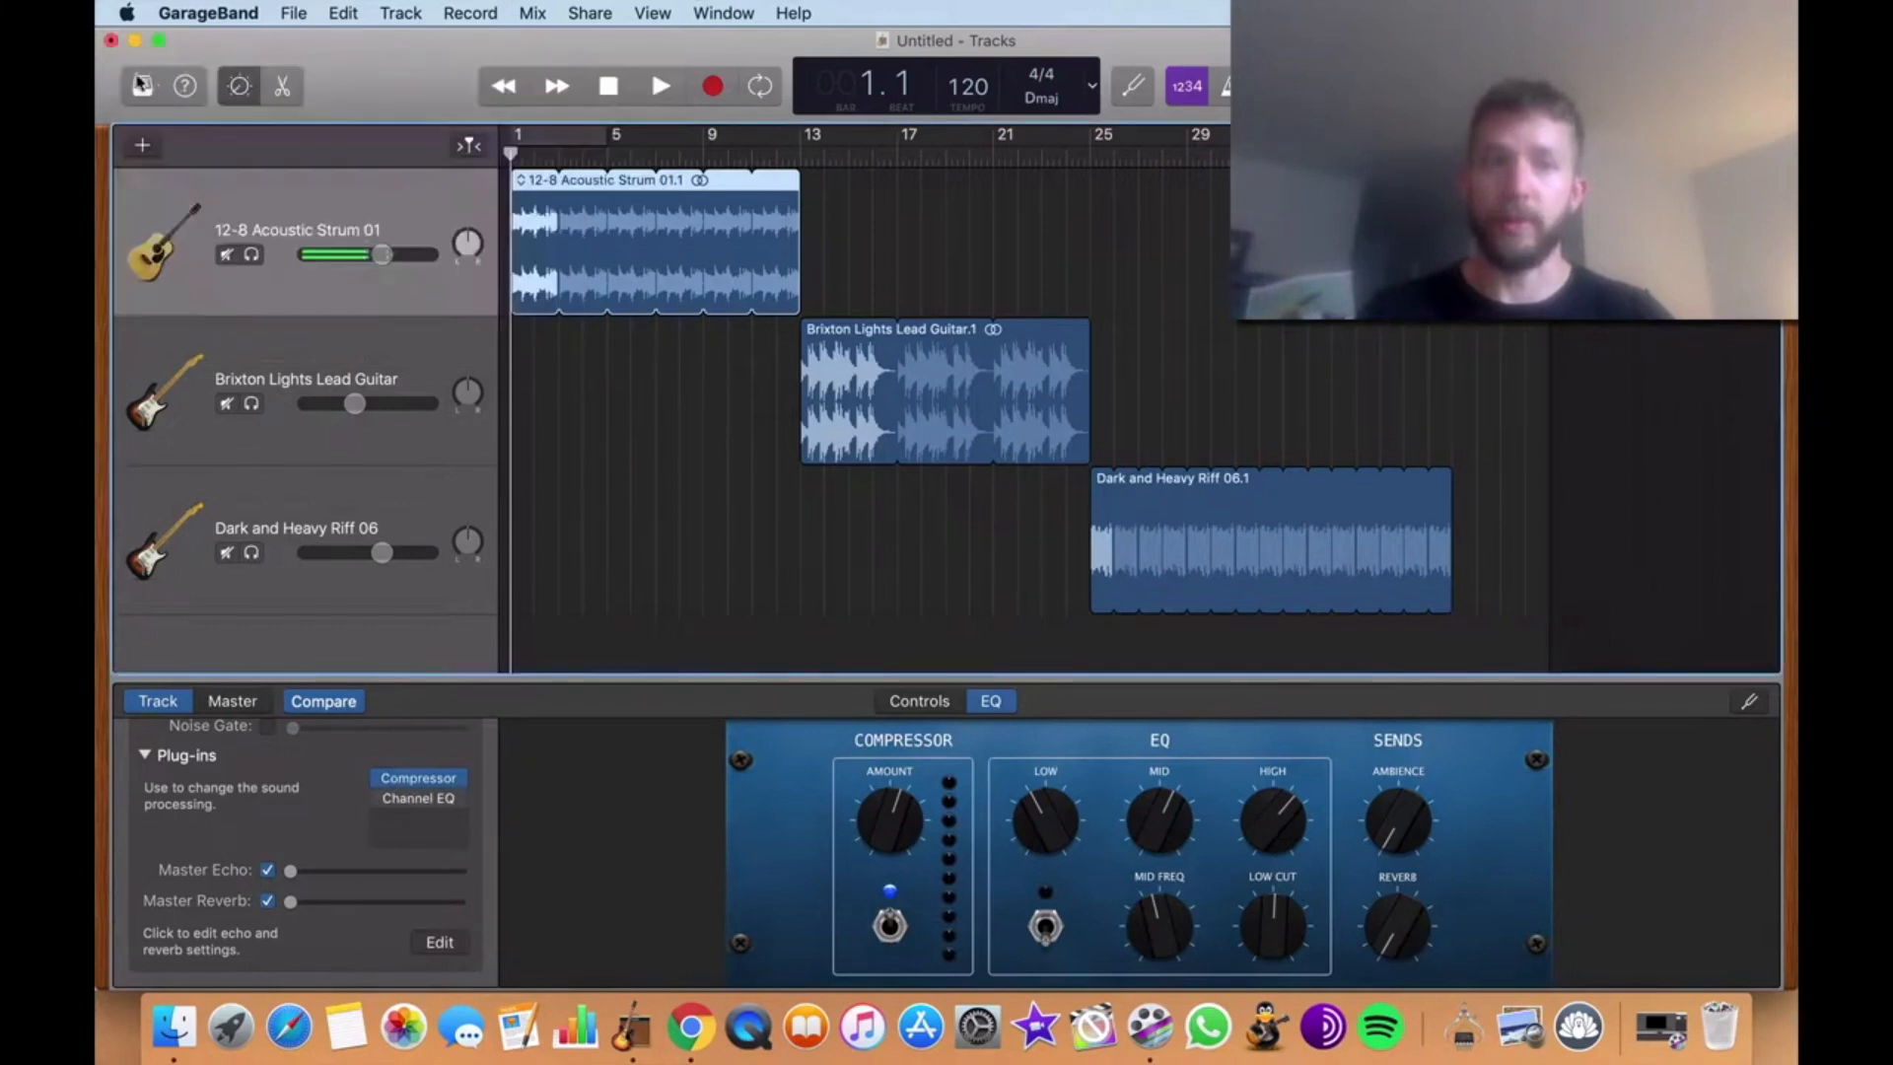
# Open the acoustic track's Channel EQ and listen to the opening bars with the EQ still bypassed
pyautogui.click(416, 800)
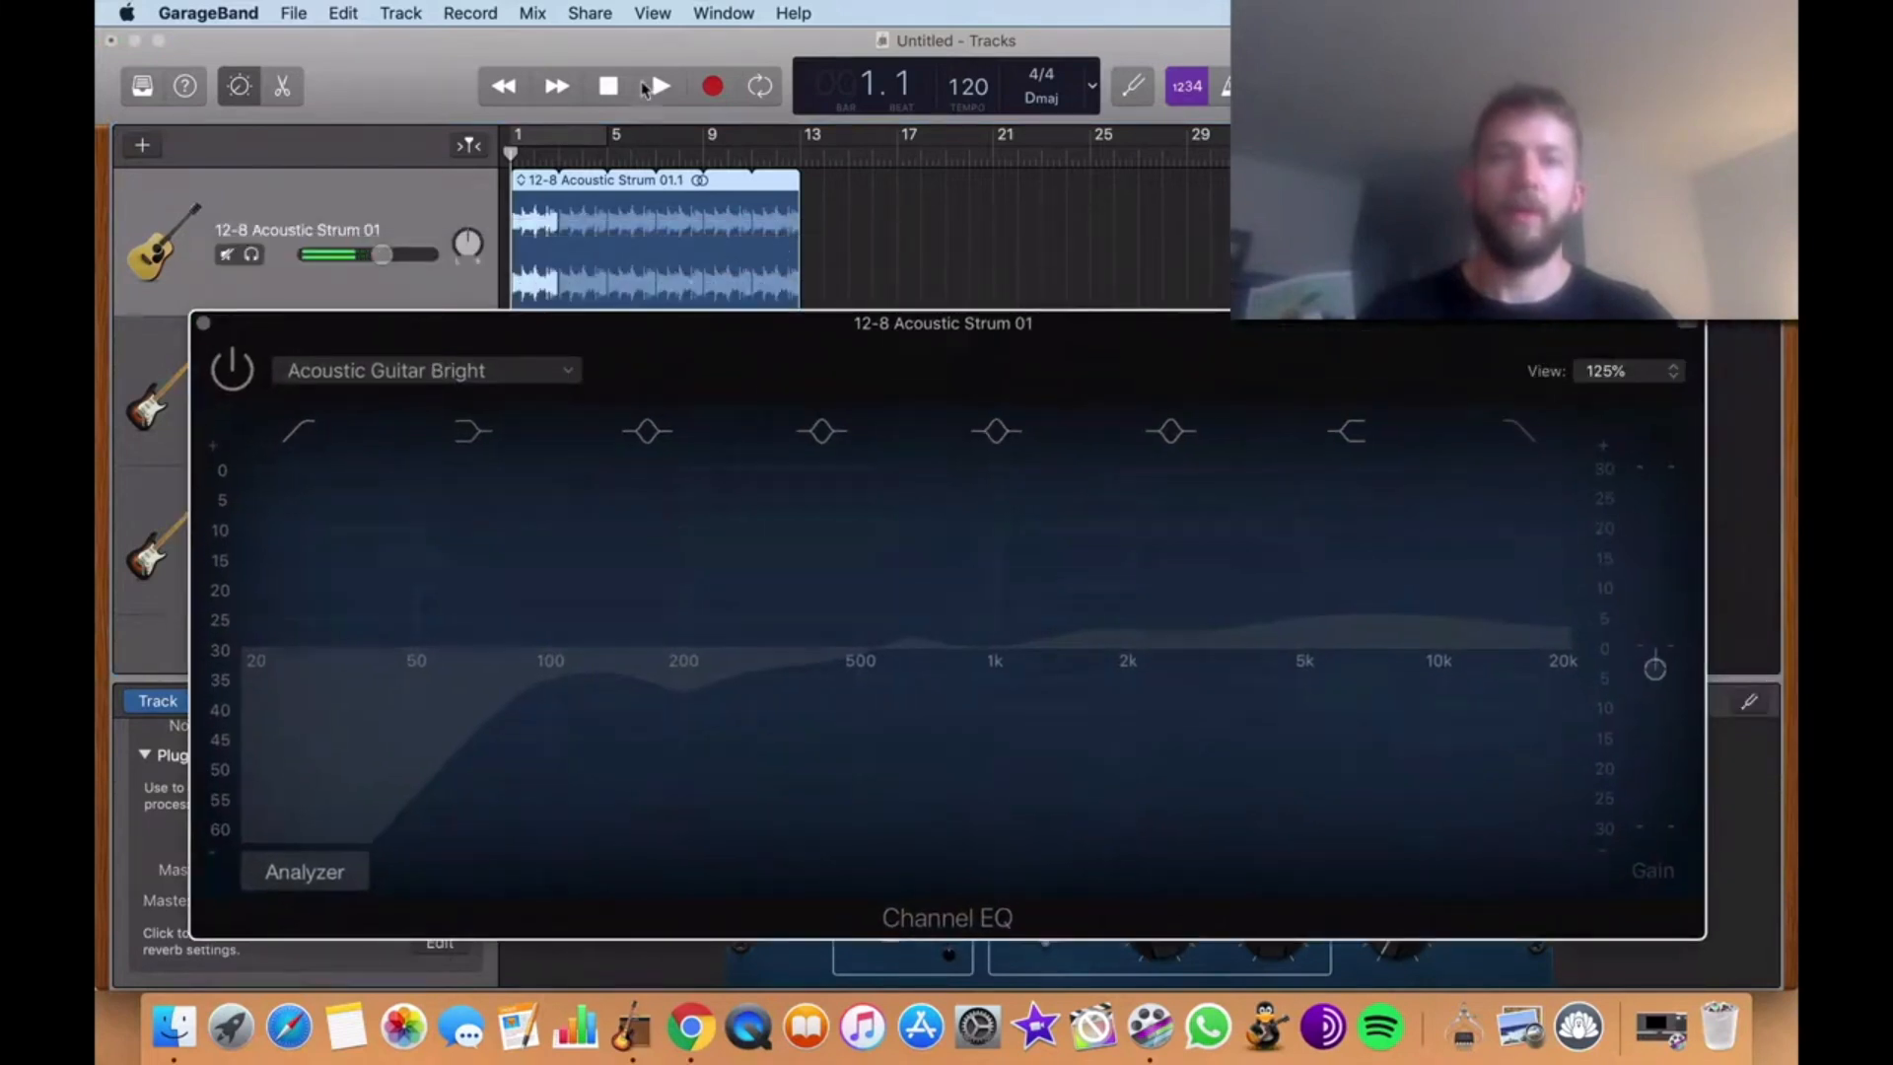
pyautogui.click(659, 87)
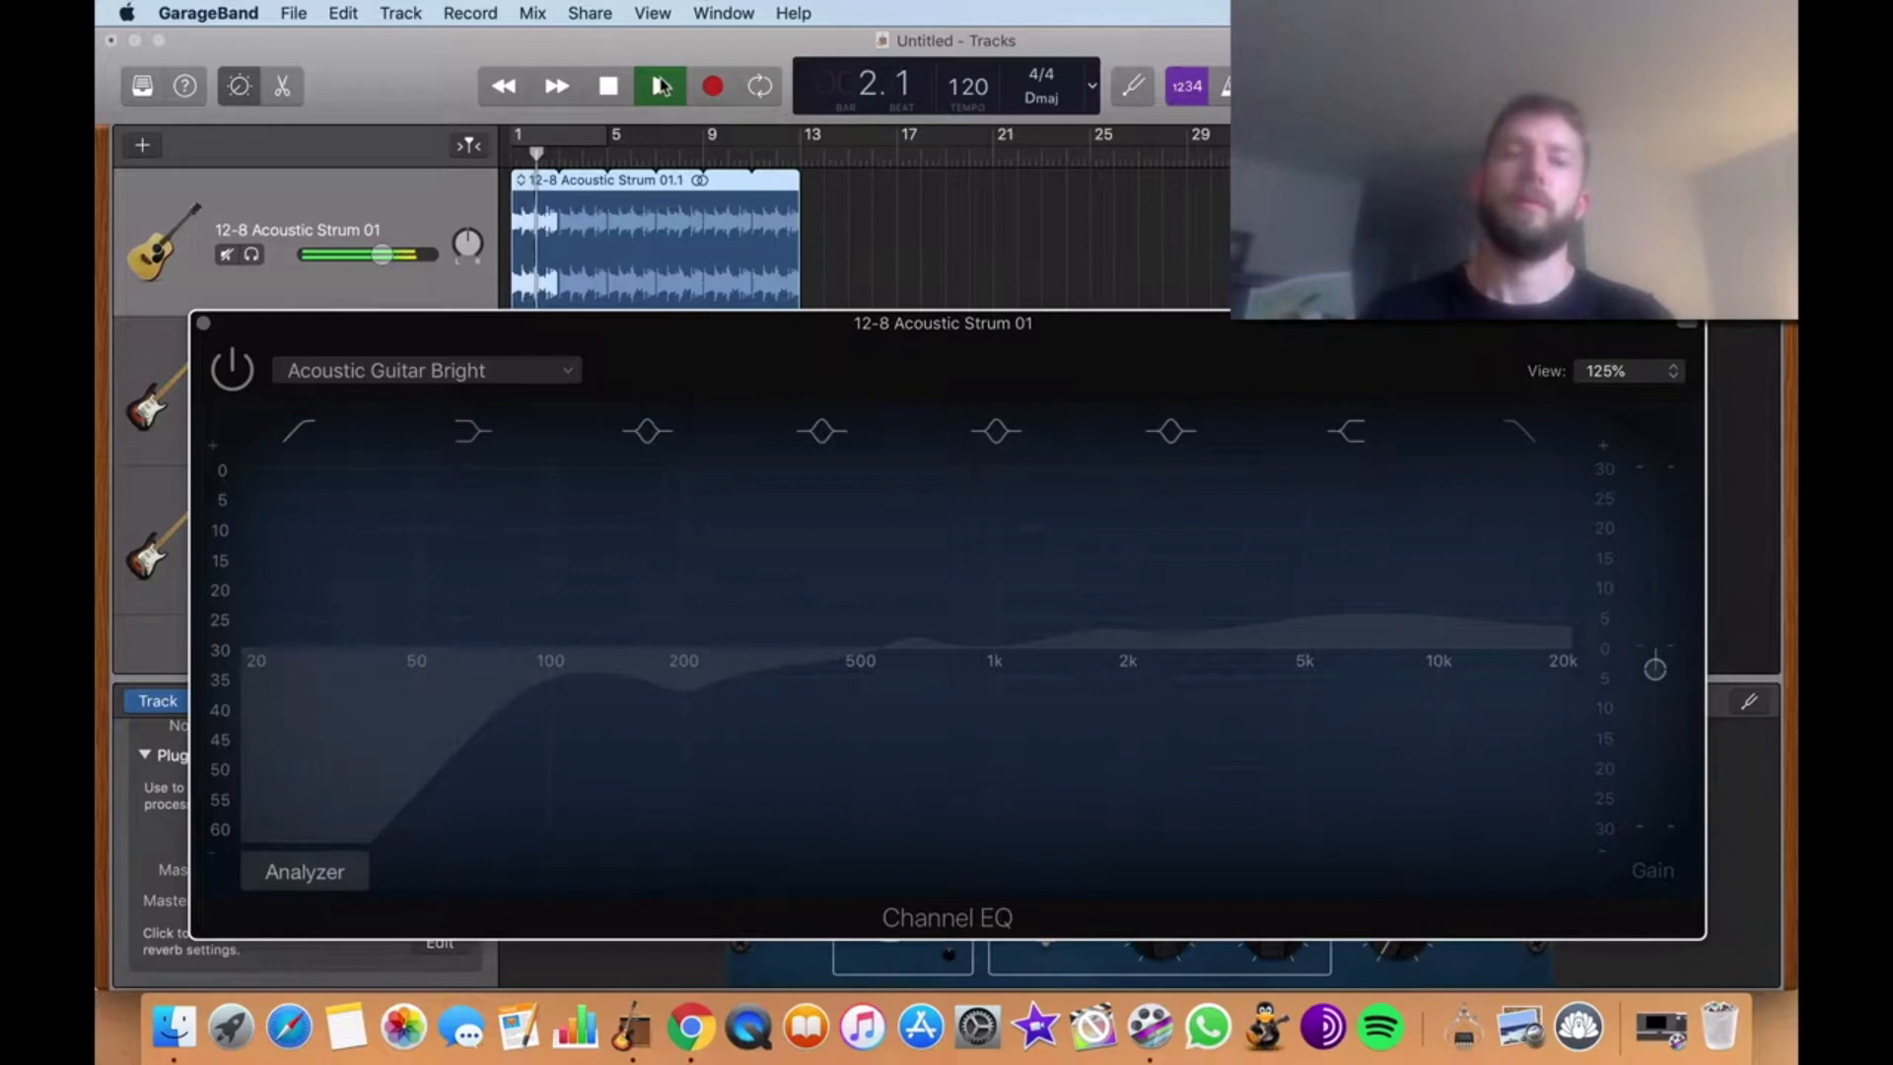
pyautogui.click(610, 88)
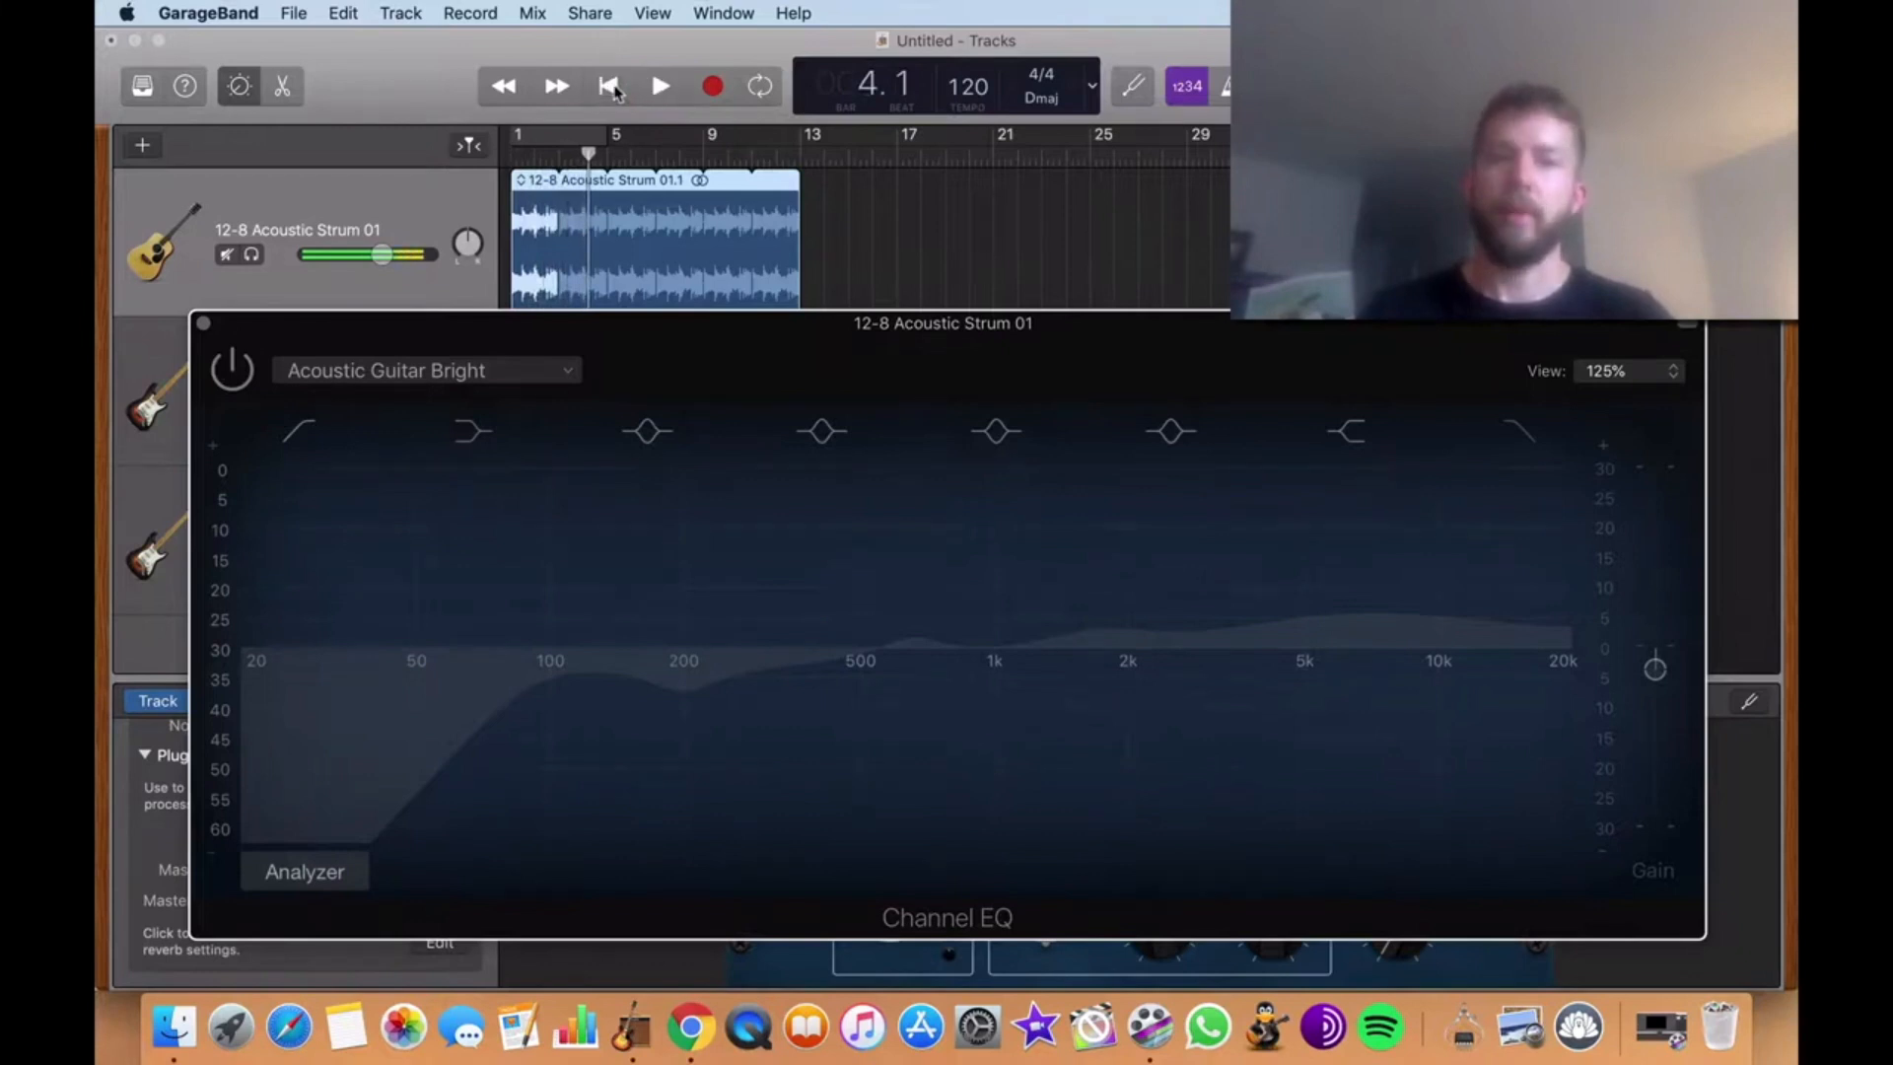
# Enable the acoustic track's Channel EQ and compare its sound on and off during playback, leaving it enabled
pyautogui.click(235, 372)
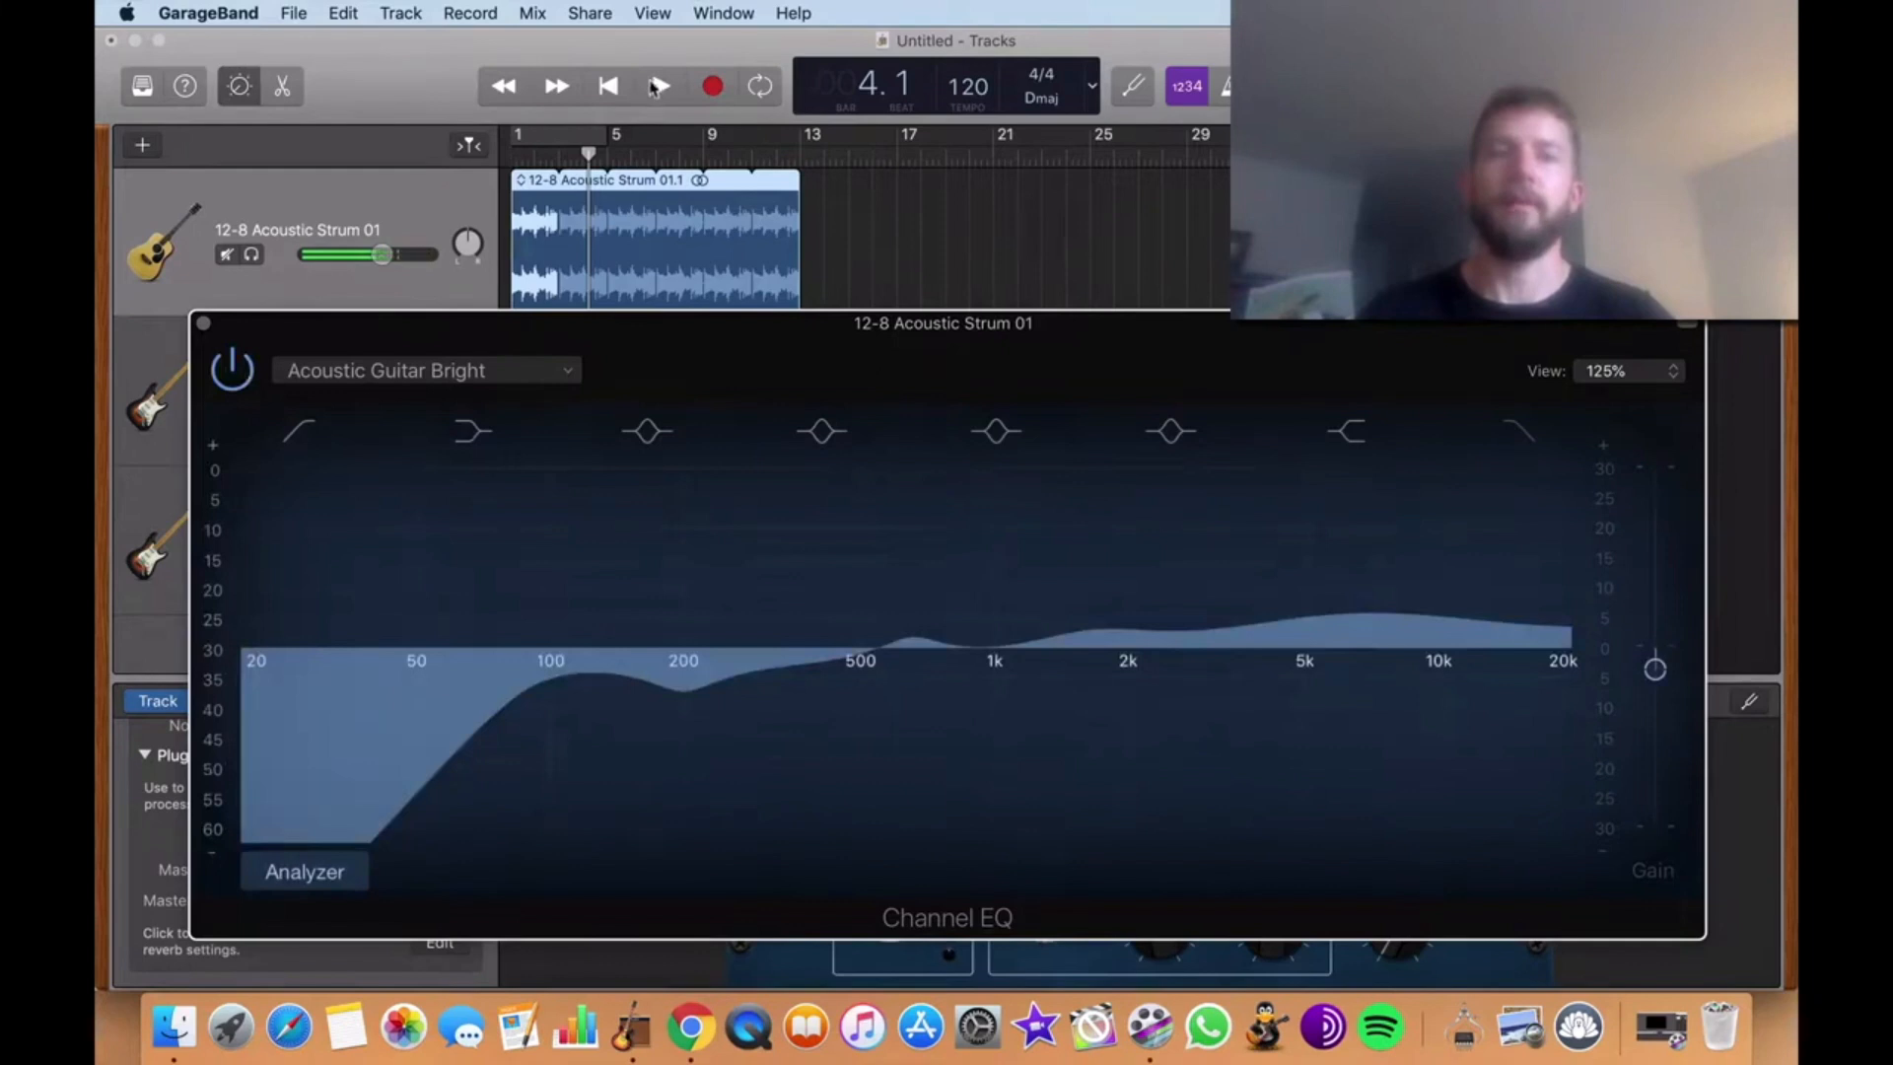
pyautogui.click(654, 87)
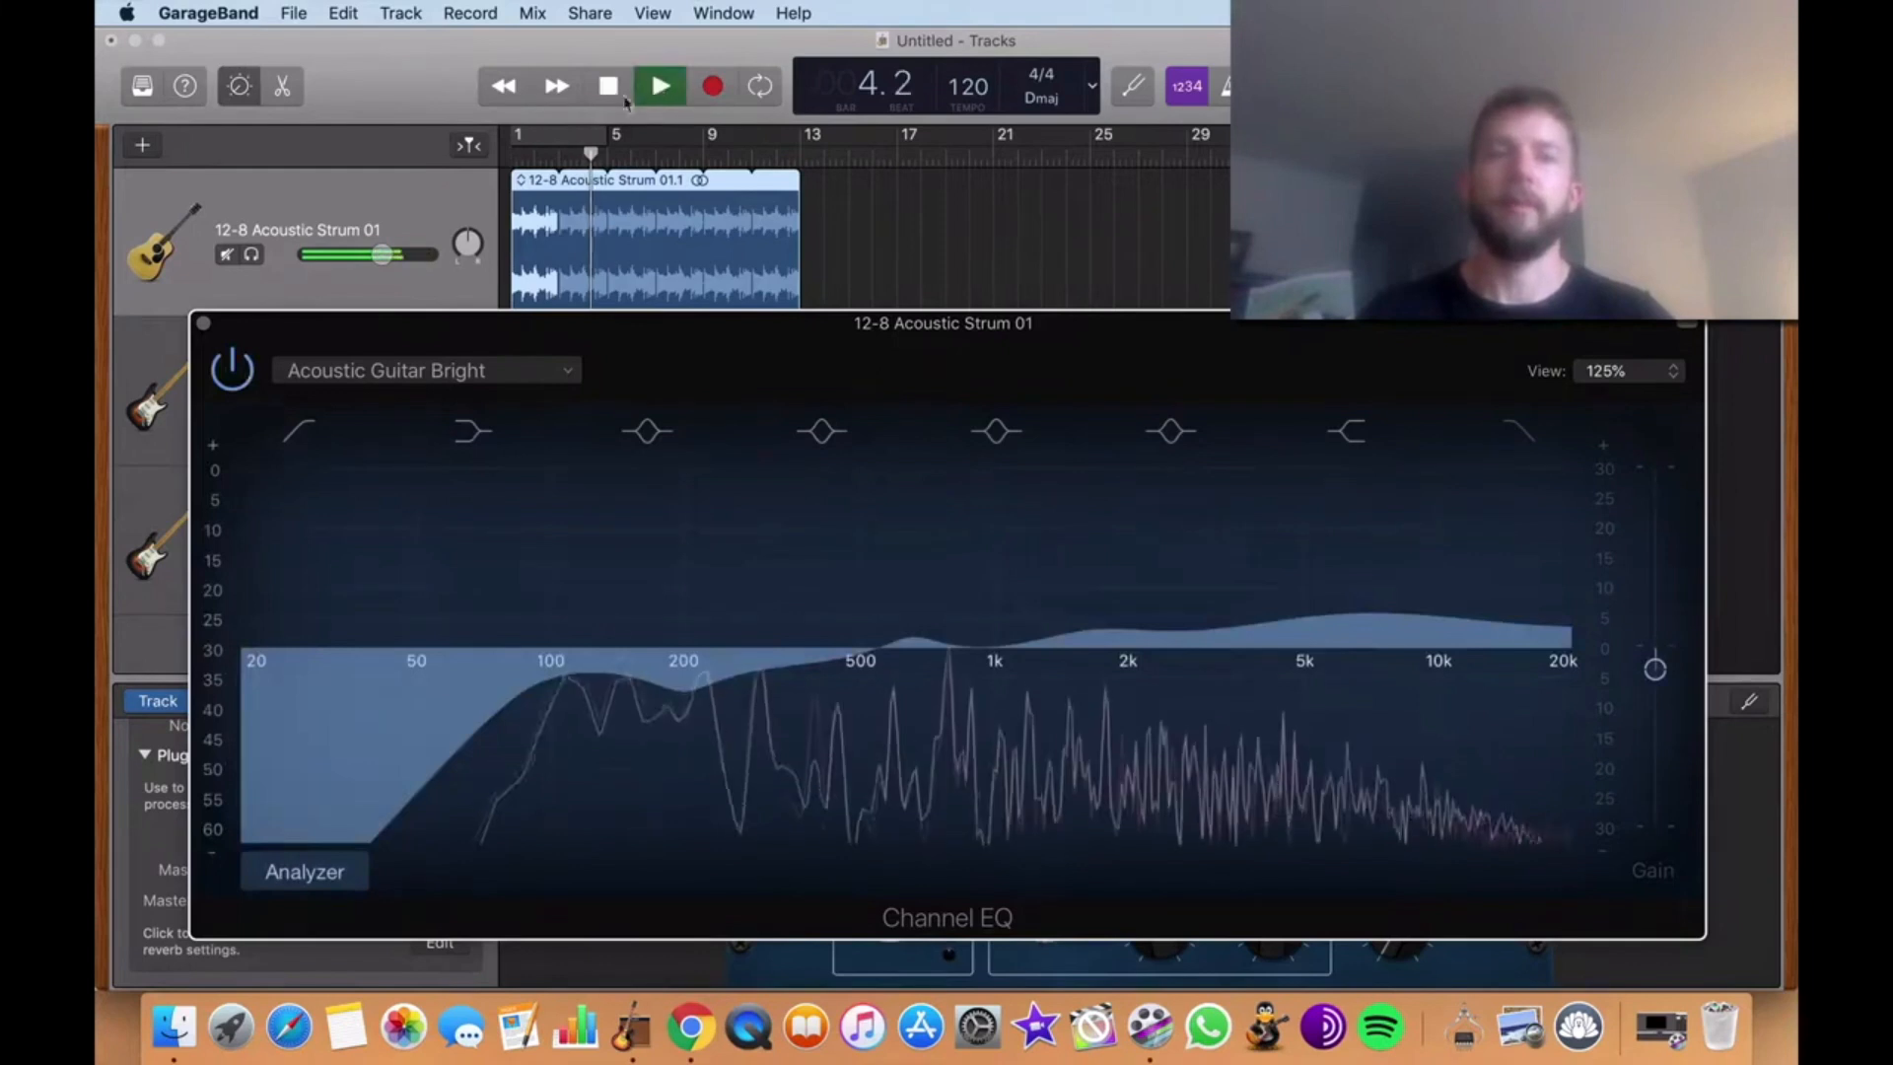
pyautogui.click(538, 160)
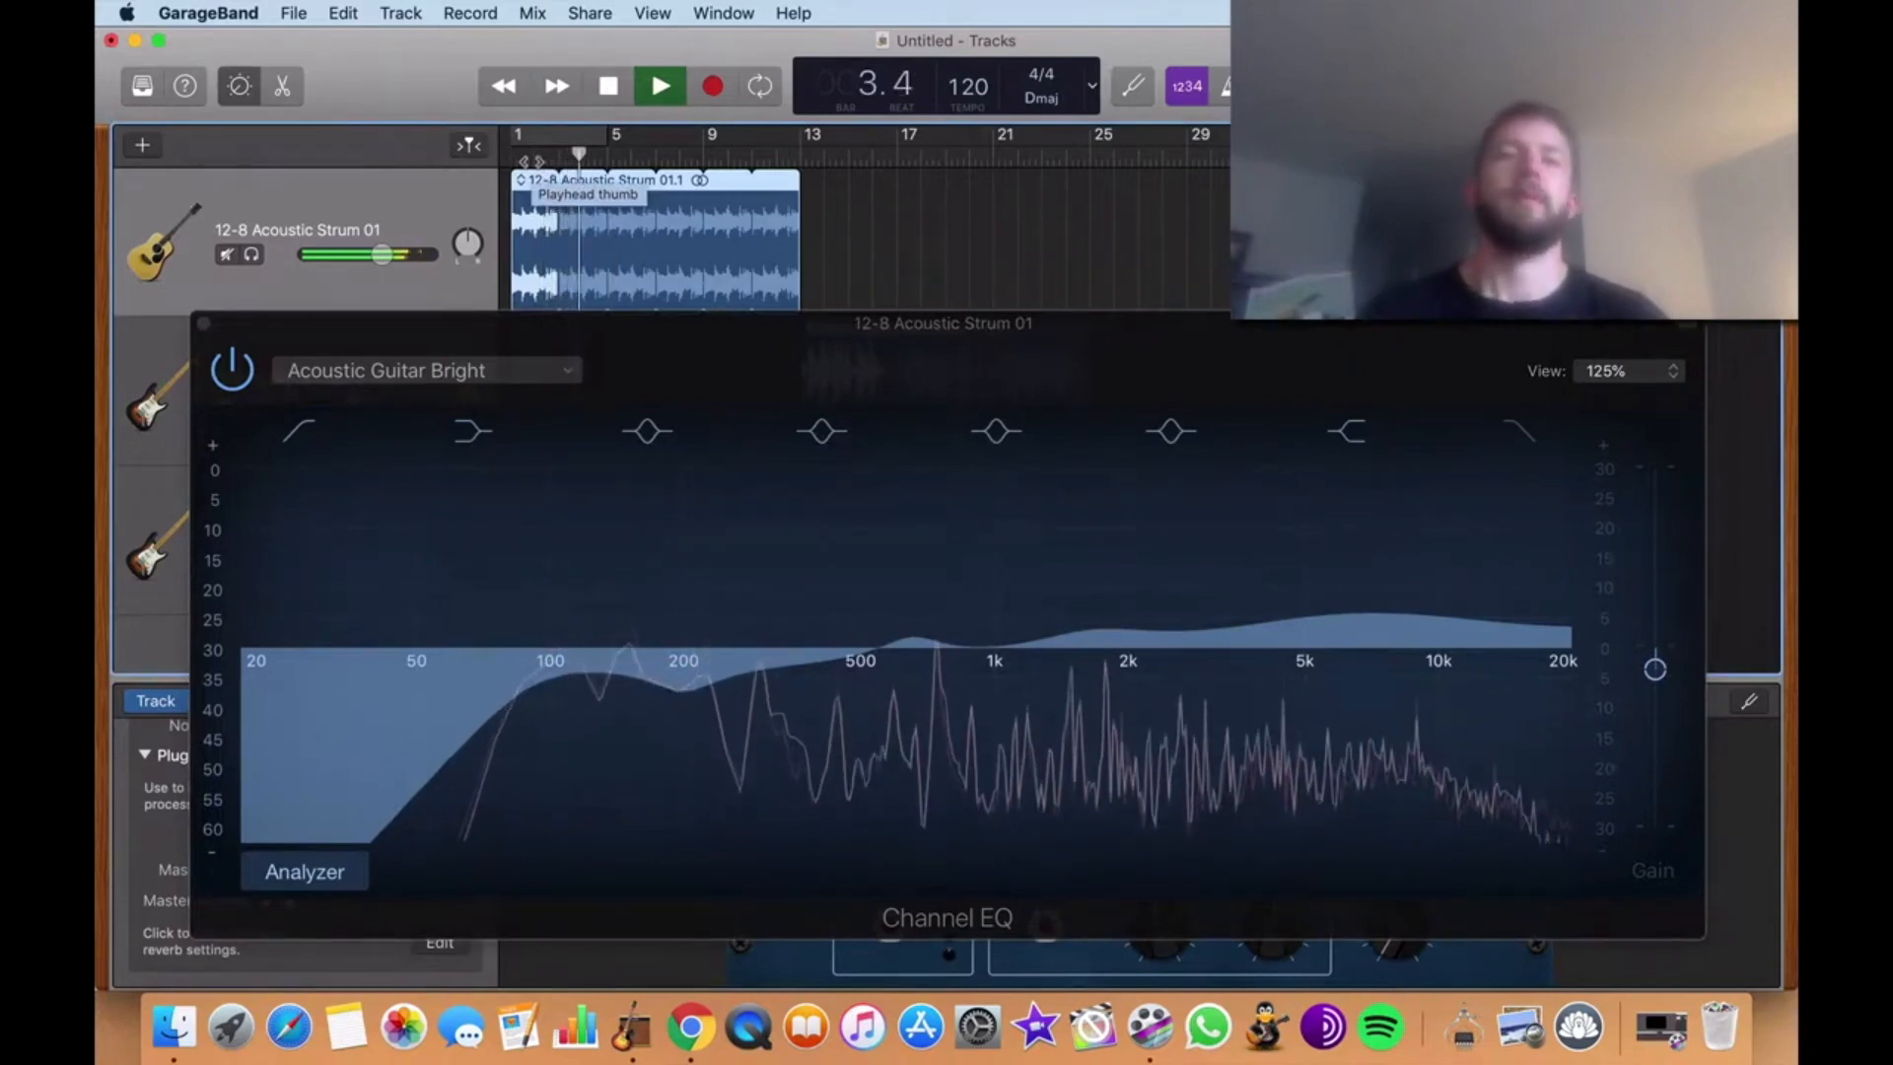
pyautogui.click(253, 381)
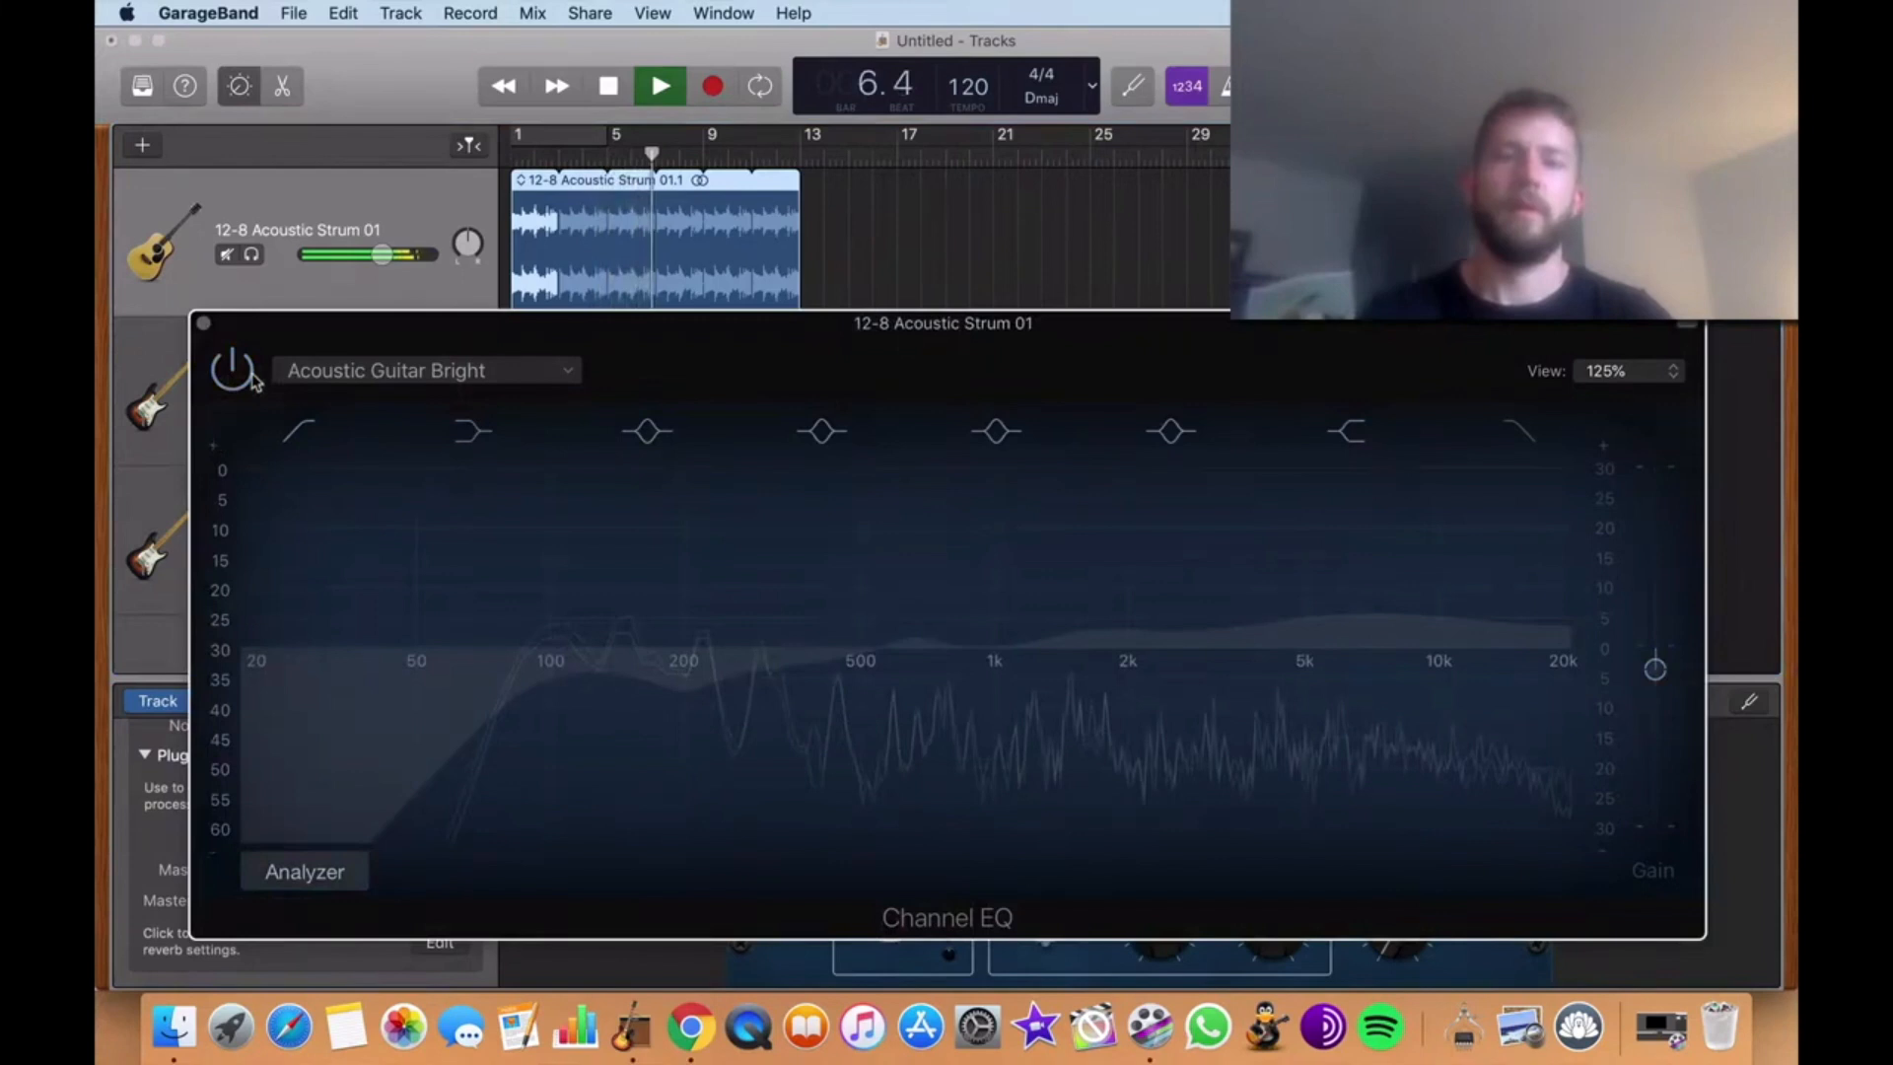
pyautogui.click(253, 382)
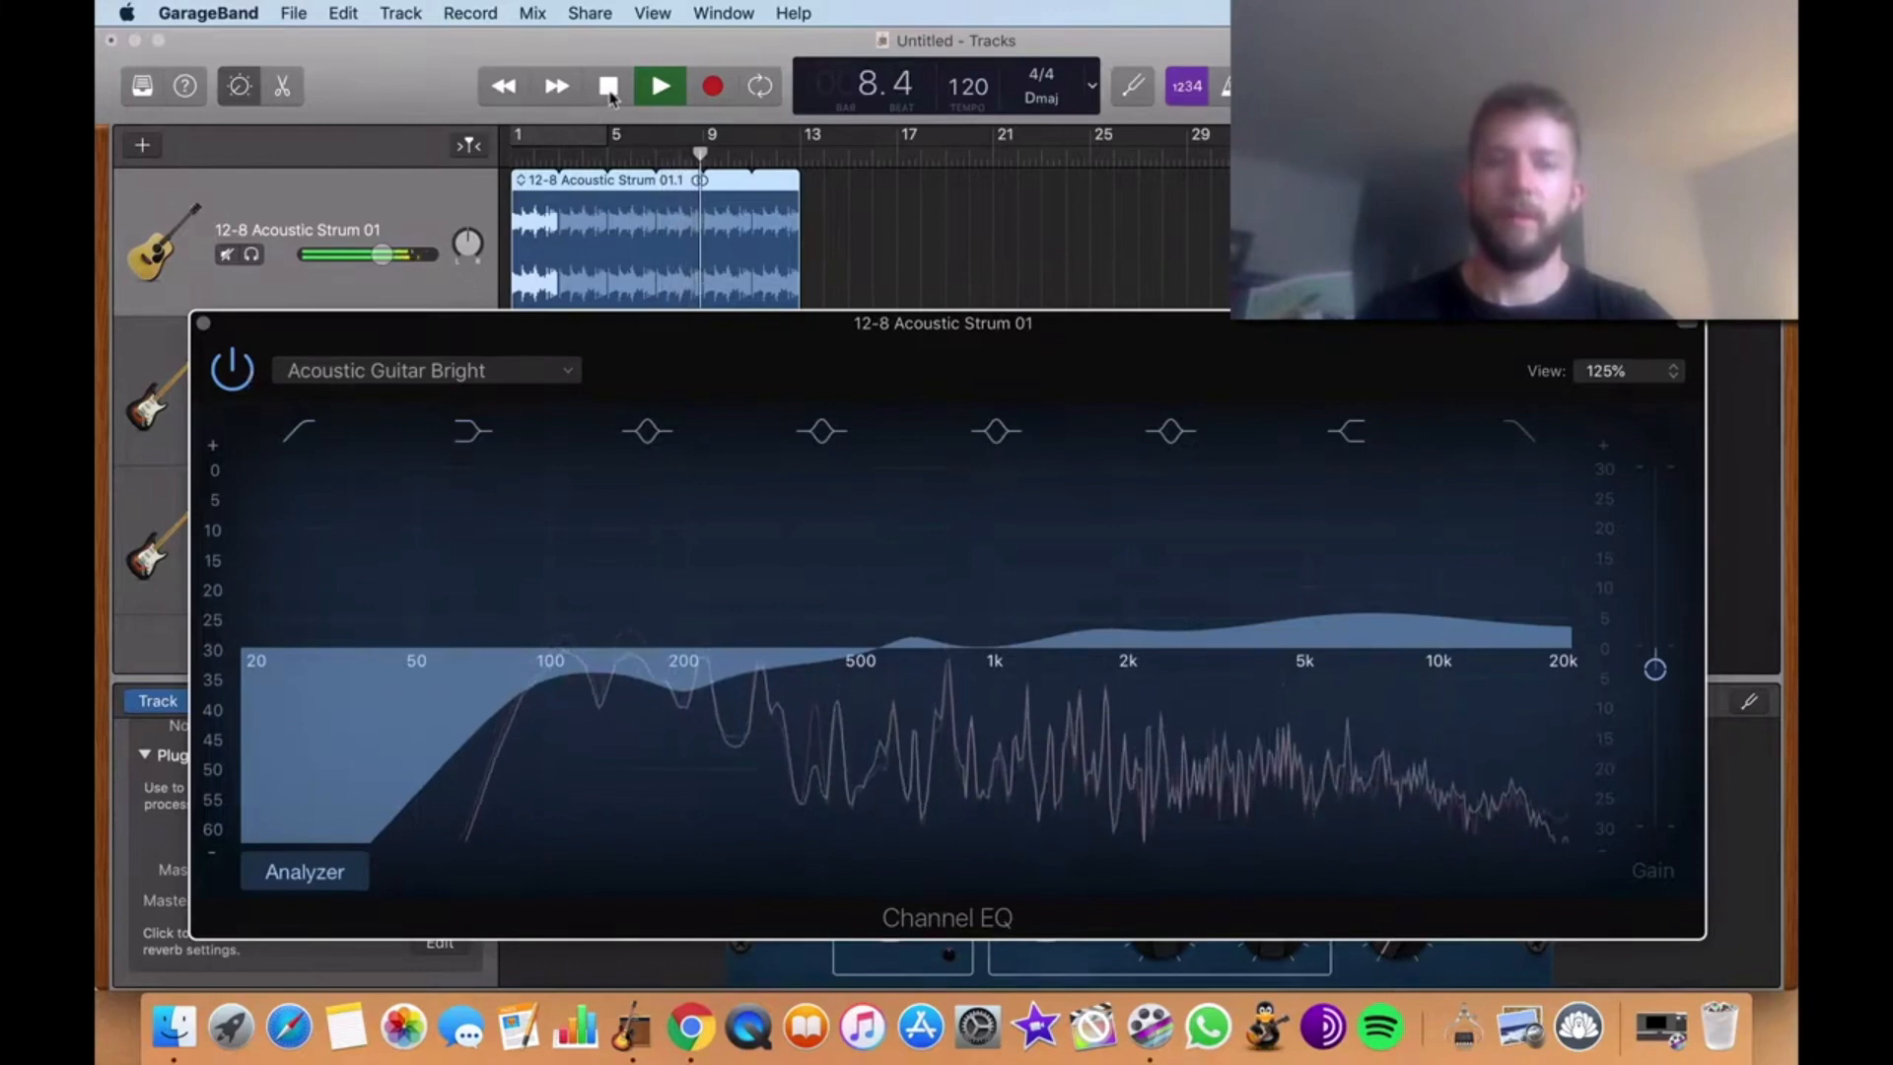
pyautogui.click(609, 87)
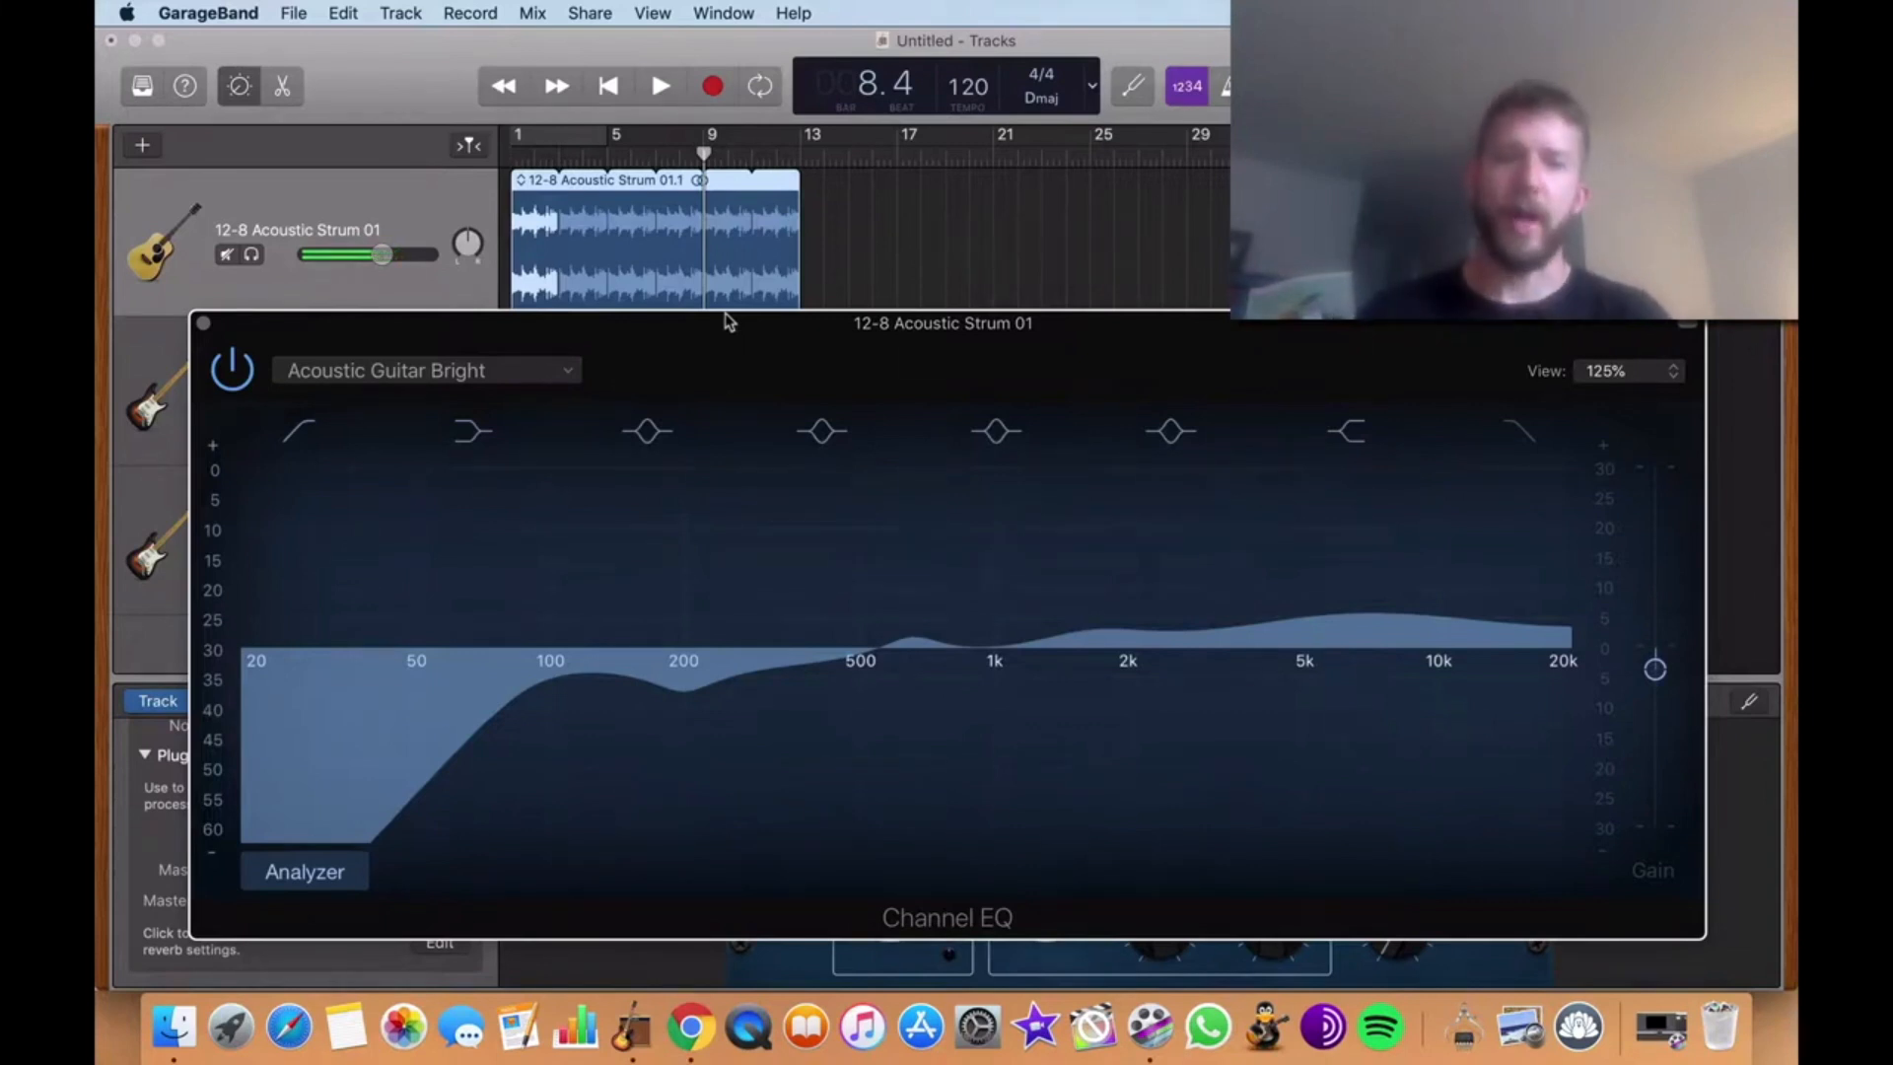
# Play the acoustic track from the start and examine its frequency spectrum against the EQ bands
pyautogui.moveTo(553, 668)
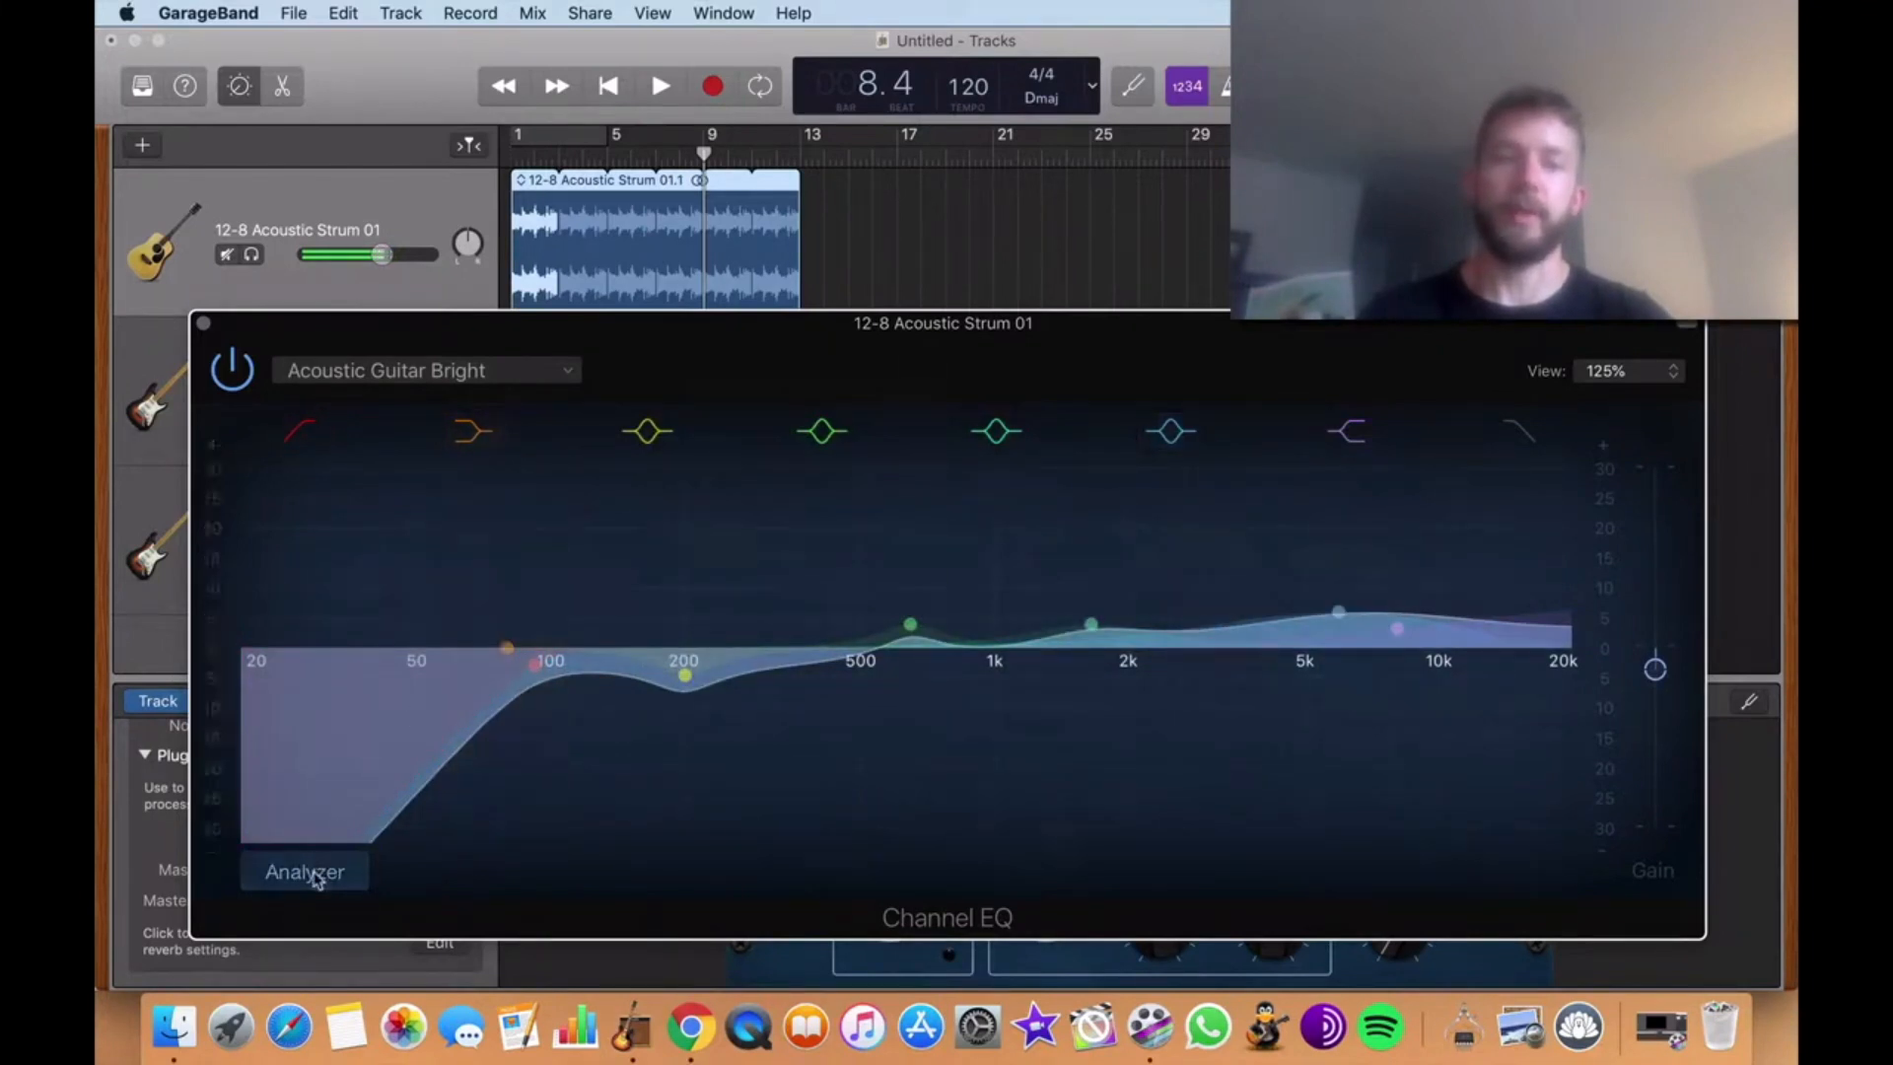
pyautogui.click(608, 87)
pyautogui.click(660, 87)
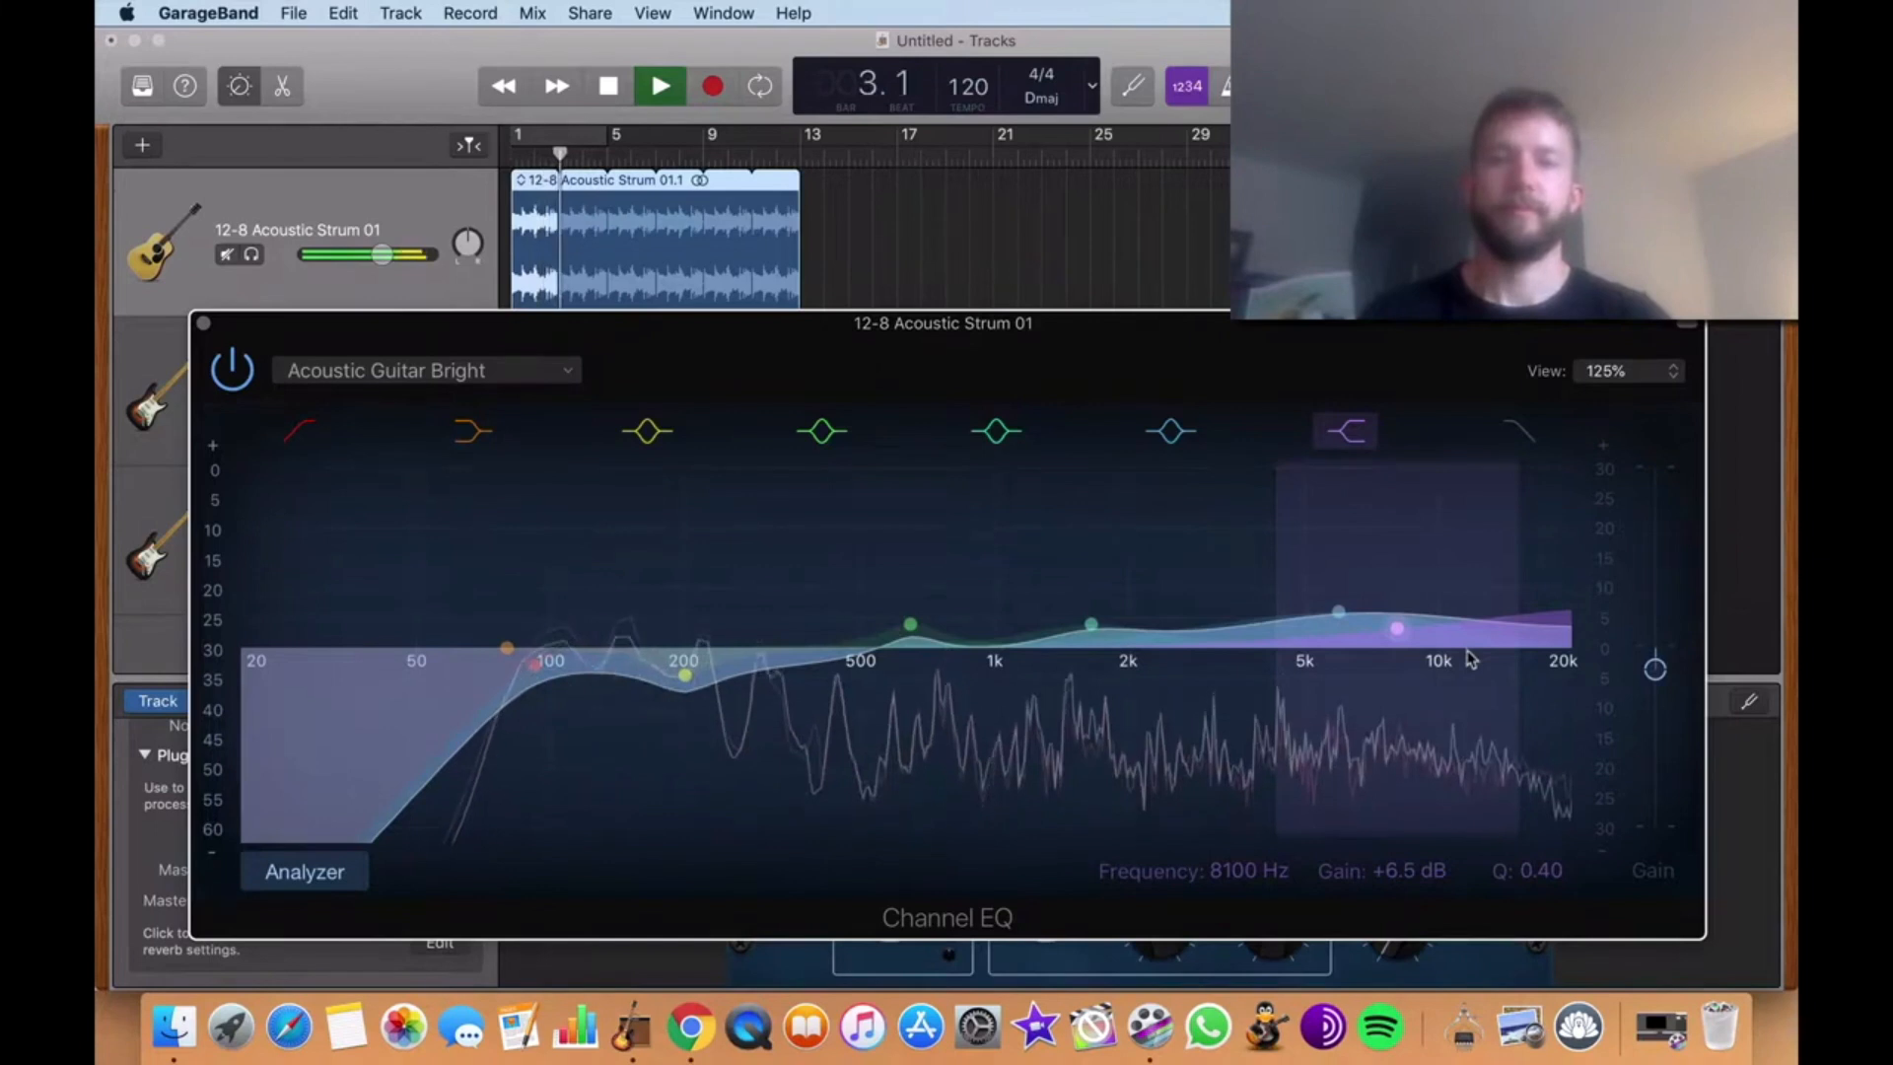
pyautogui.click(609, 88)
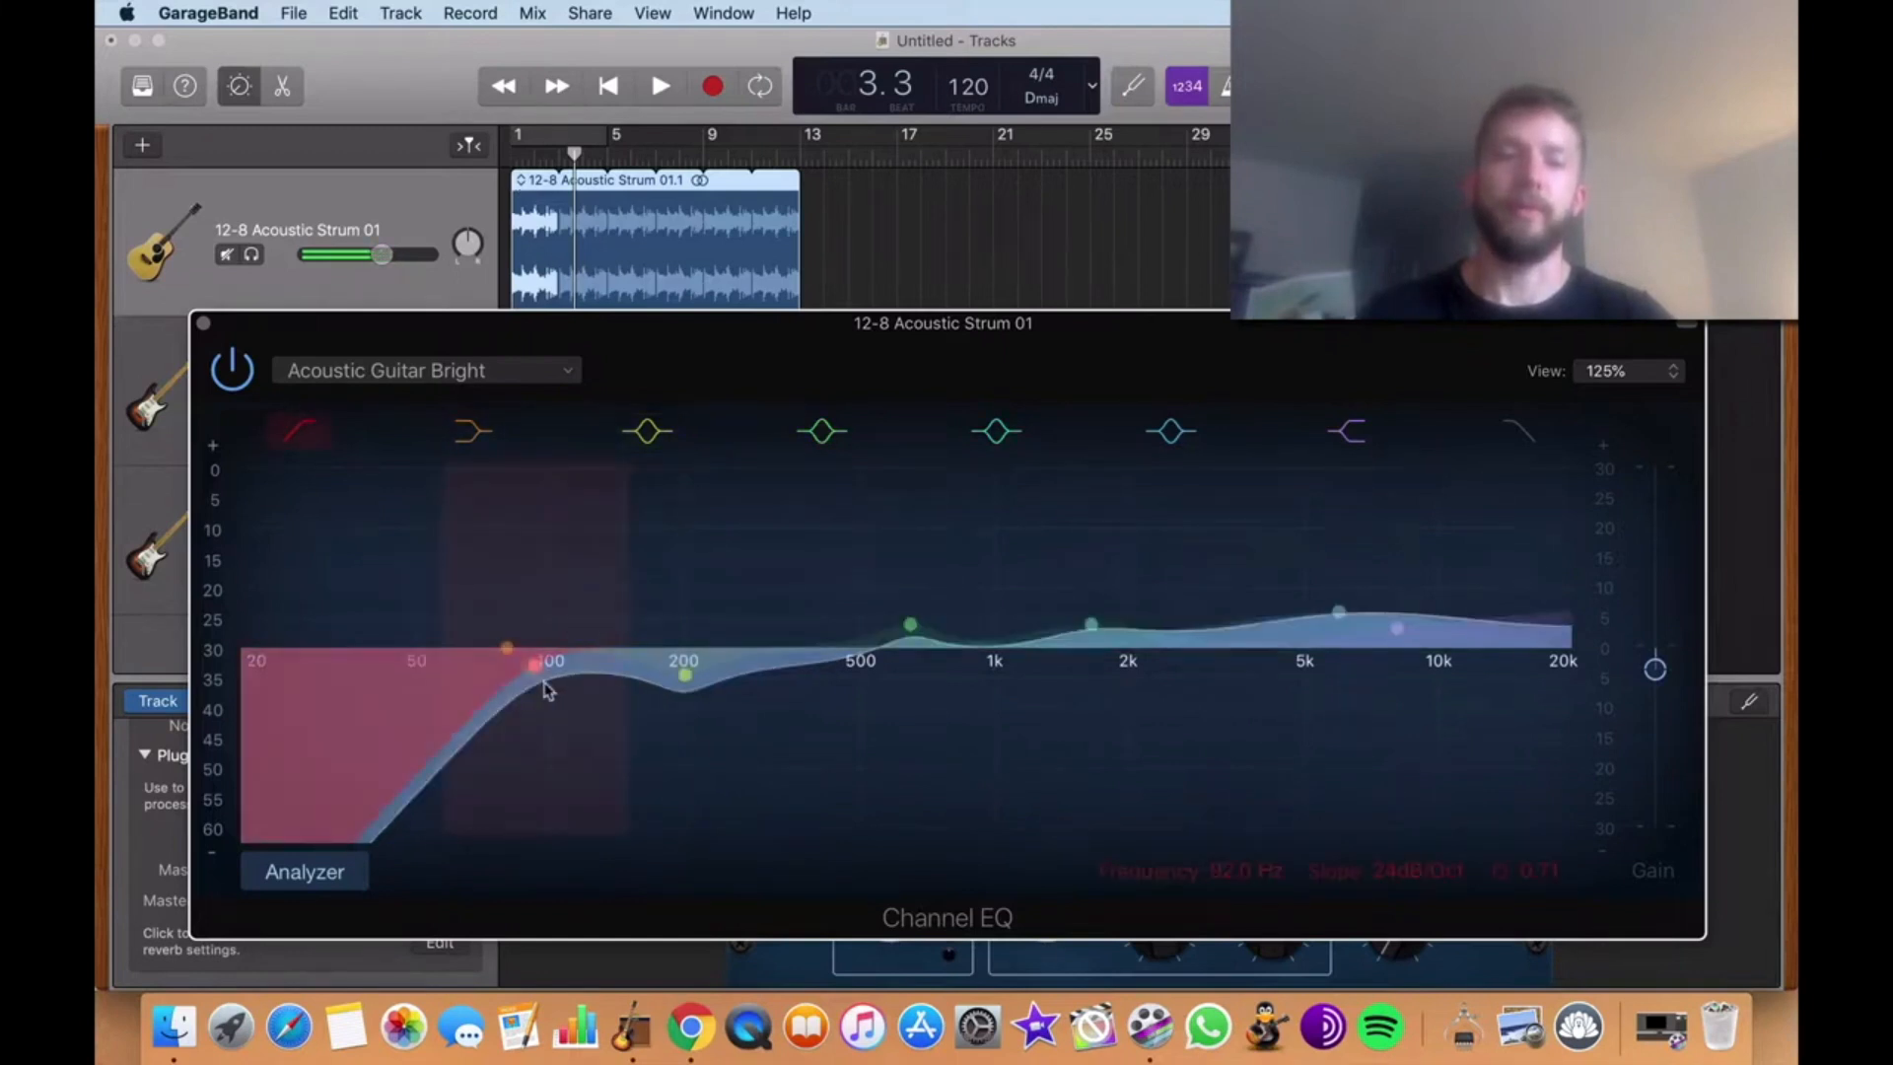
# Lower the acoustic track's low-cut frequency to about 80 Hz and resume playback to hear it
pyautogui.moveTo(545, 669)
pyautogui.mouseDown()
pyautogui.moveTo(263, 660)
pyautogui.moveTo(519, 667)
pyautogui.mouseUp()
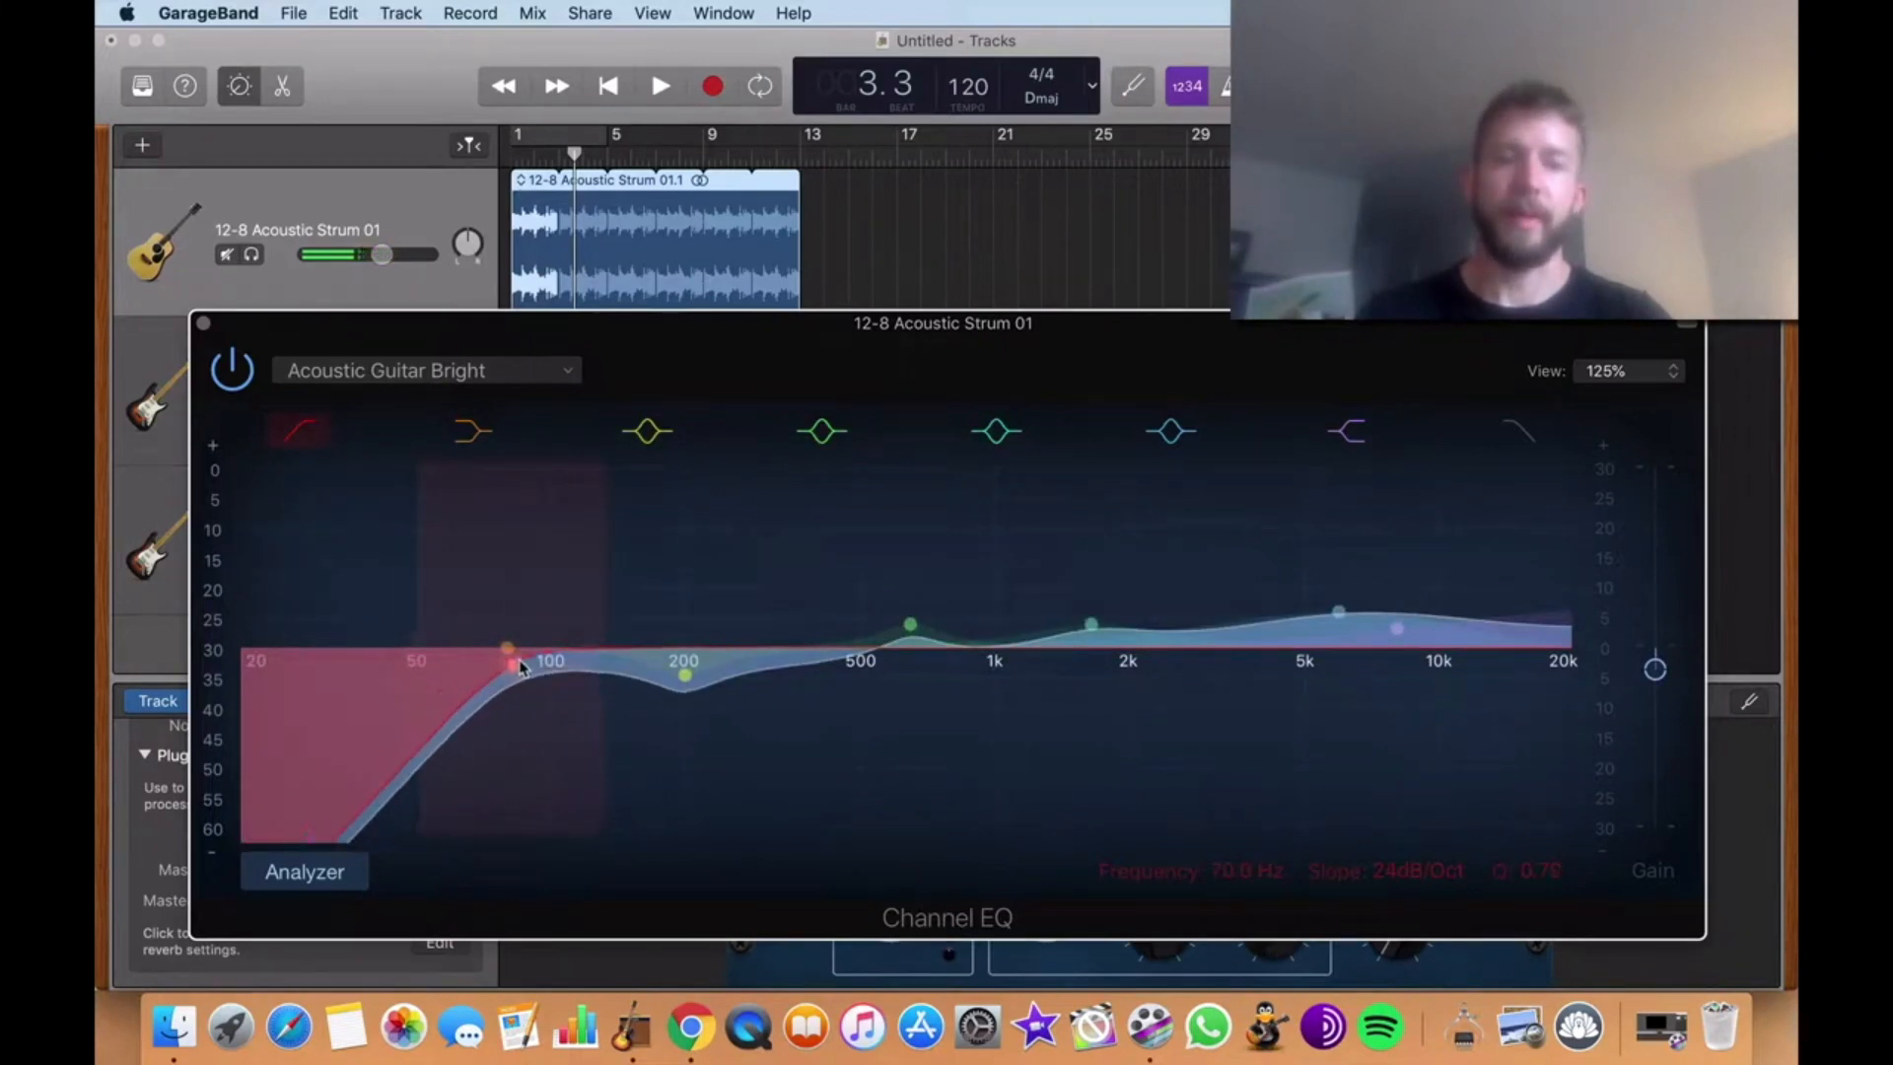
pyautogui.click(661, 87)
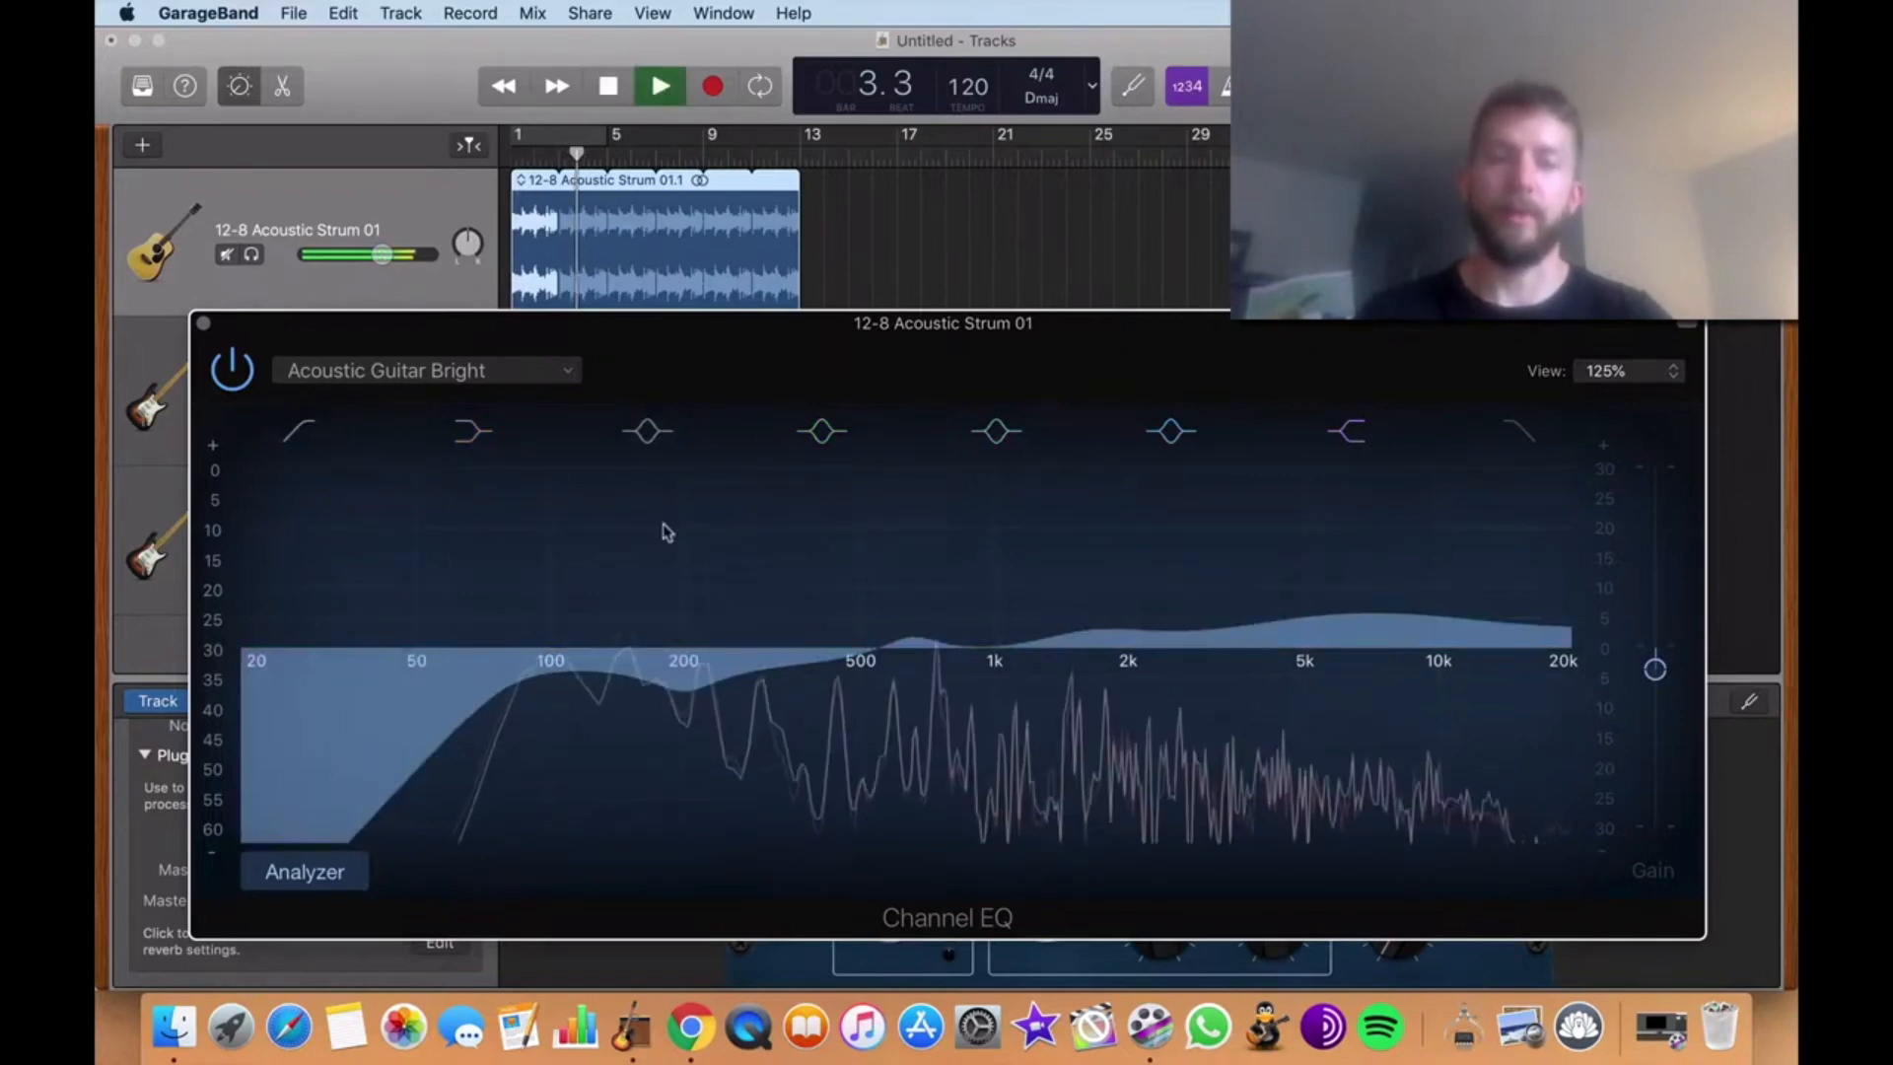
# Adjust the acoustic EQ's 200 Hz bell band by ear, stop playback and settle its gain at -3.0 dB
pyautogui.moveTo(684, 663)
pyautogui.mouseDown()
pyautogui.moveTo(684, 473)
pyautogui.moveTo(689, 703)
pyautogui.moveTo(667, 464)
pyautogui.moveTo(684, 638)
pyautogui.mouseUp()
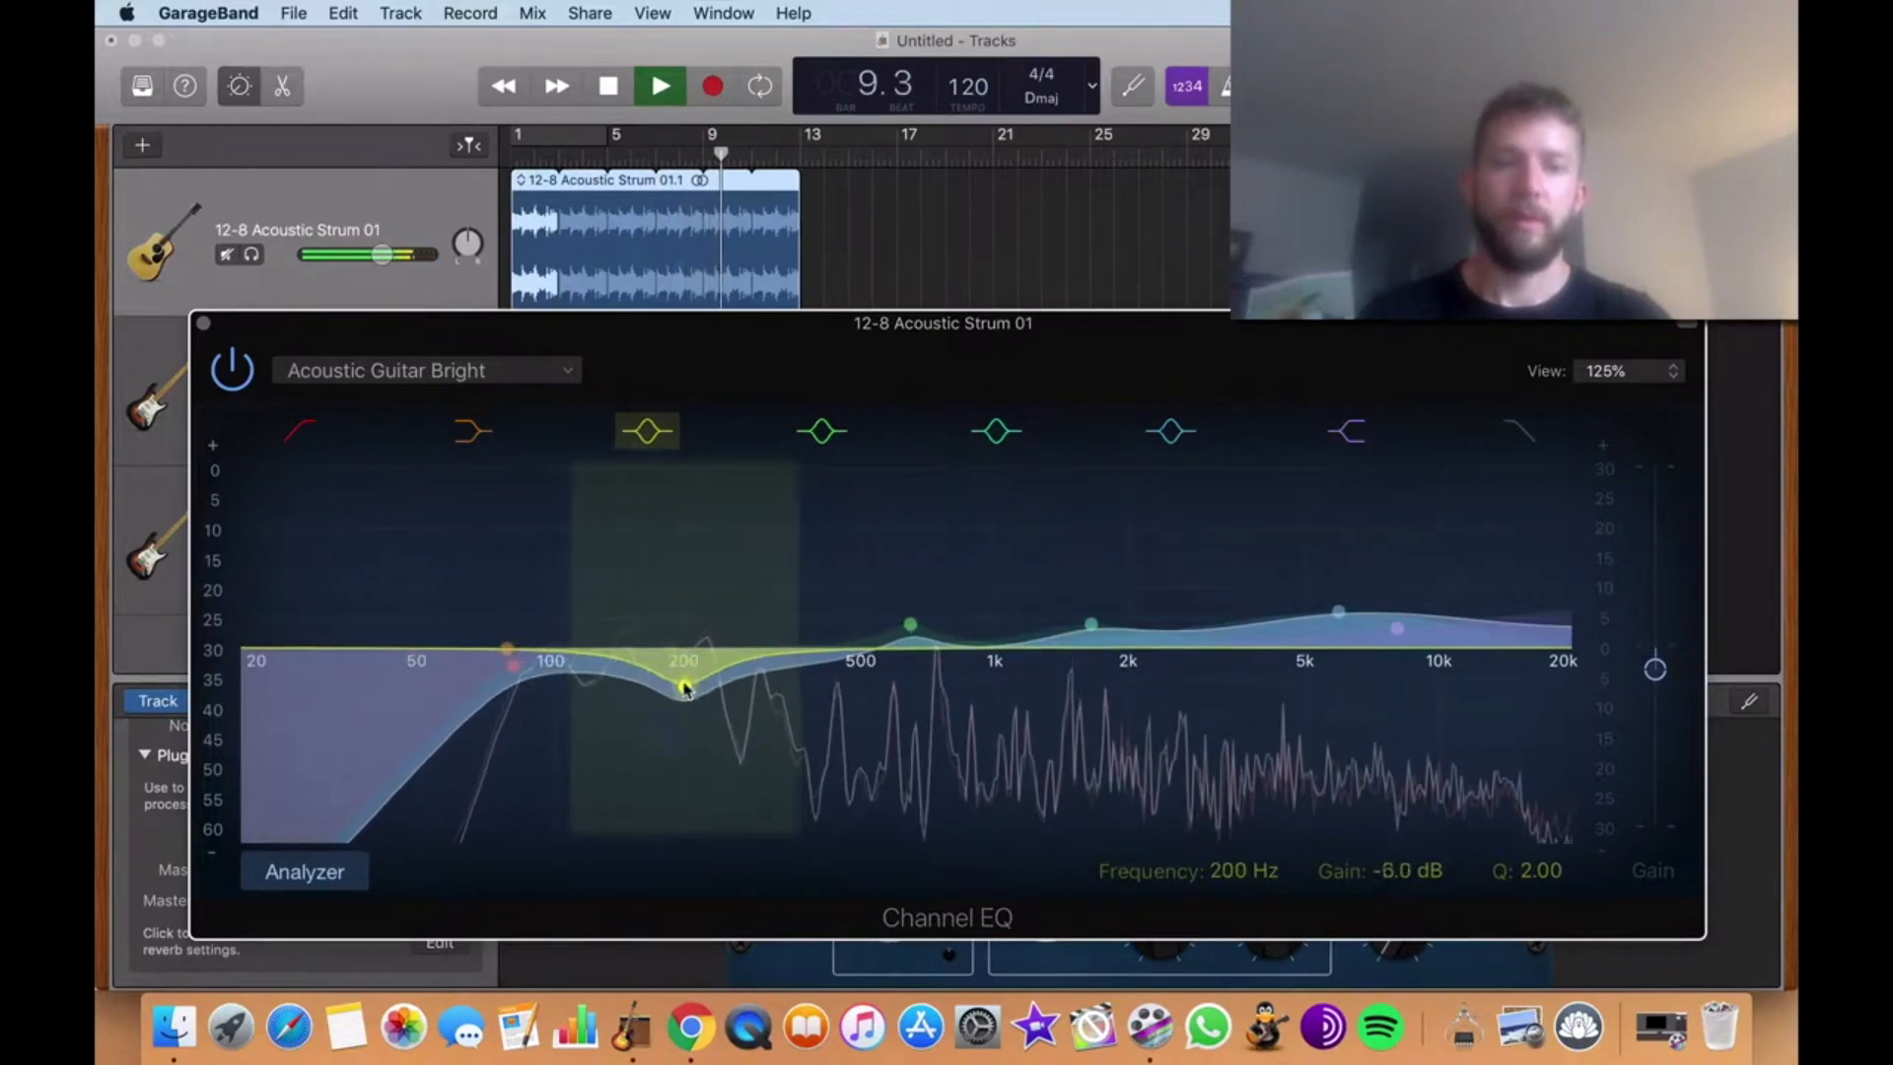
pyautogui.click(608, 88)
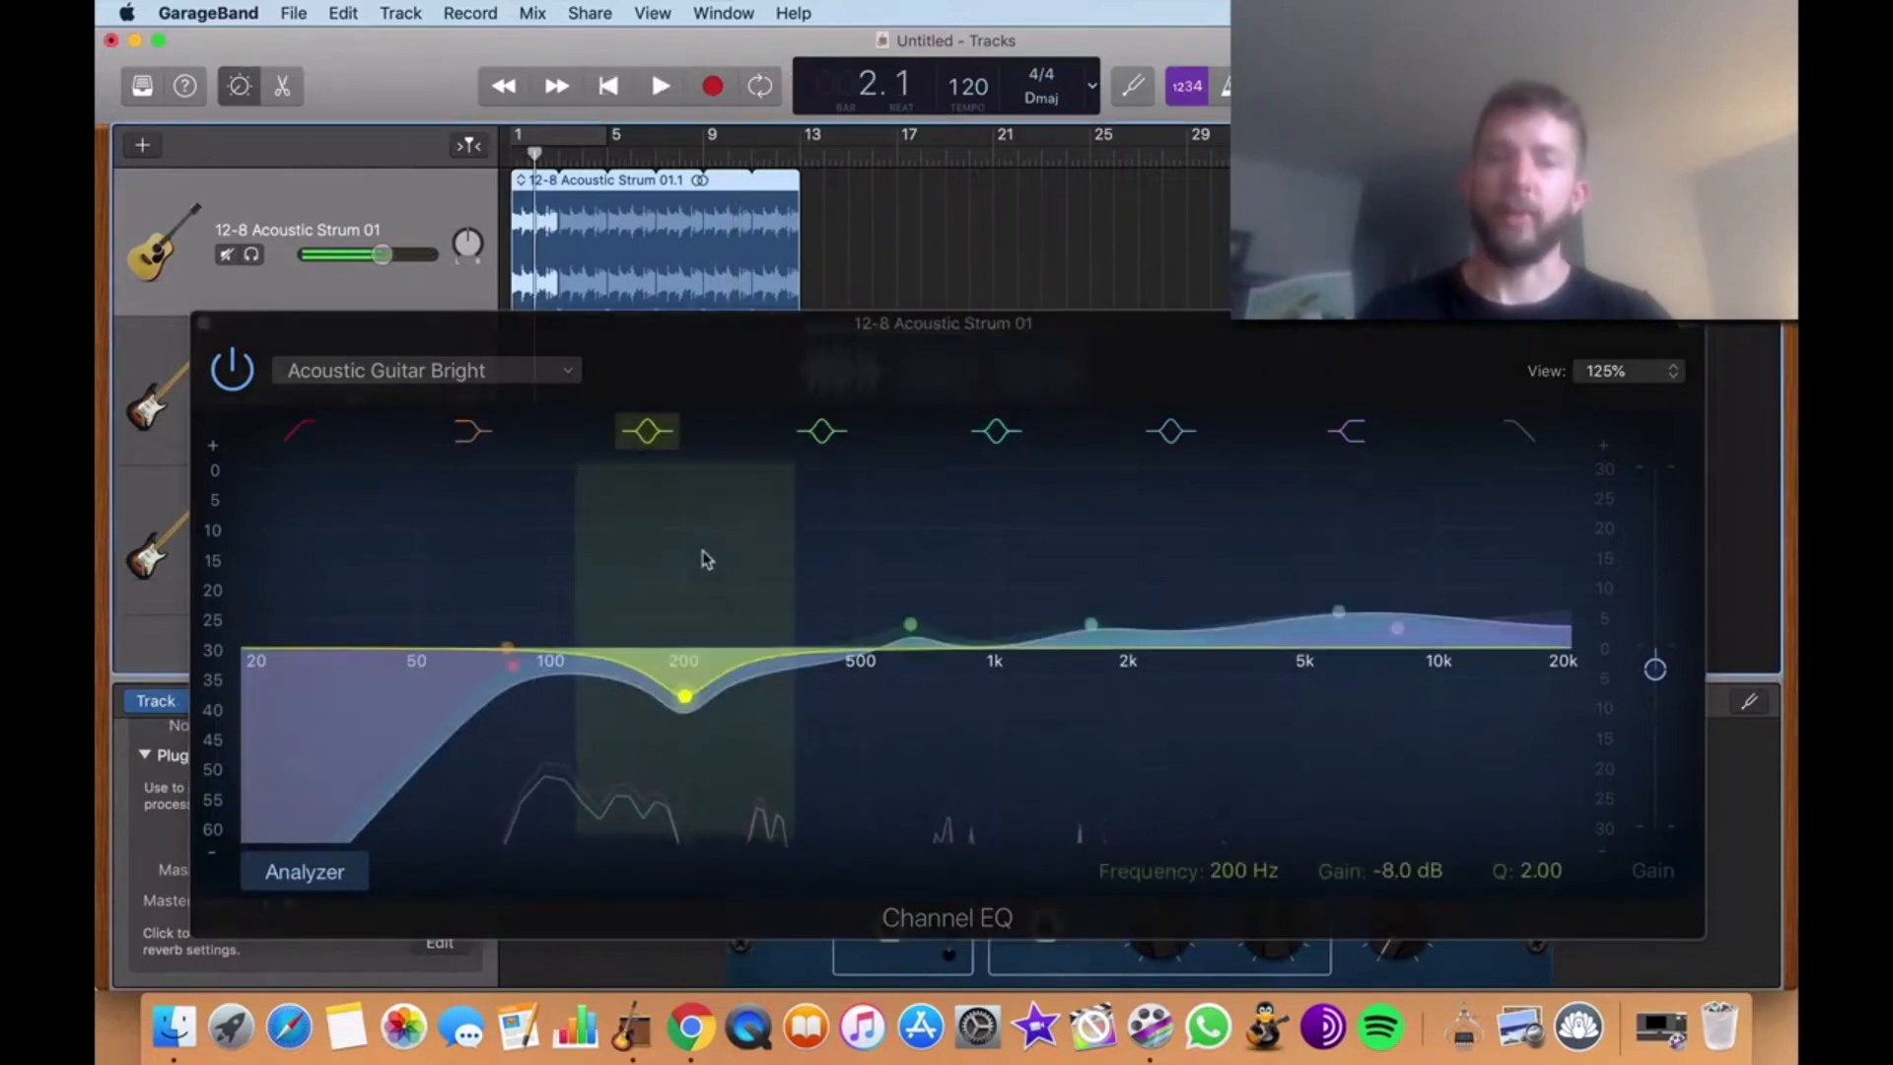
pyautogui.moveTo(684, 696)
pyautogui.mouseDown()
pyautogui.moveTo(688, 671)
pyautogui.moveTo(689, 719)
pyautogui.moveTo(694, 678)
pyautogui.mouseUp()
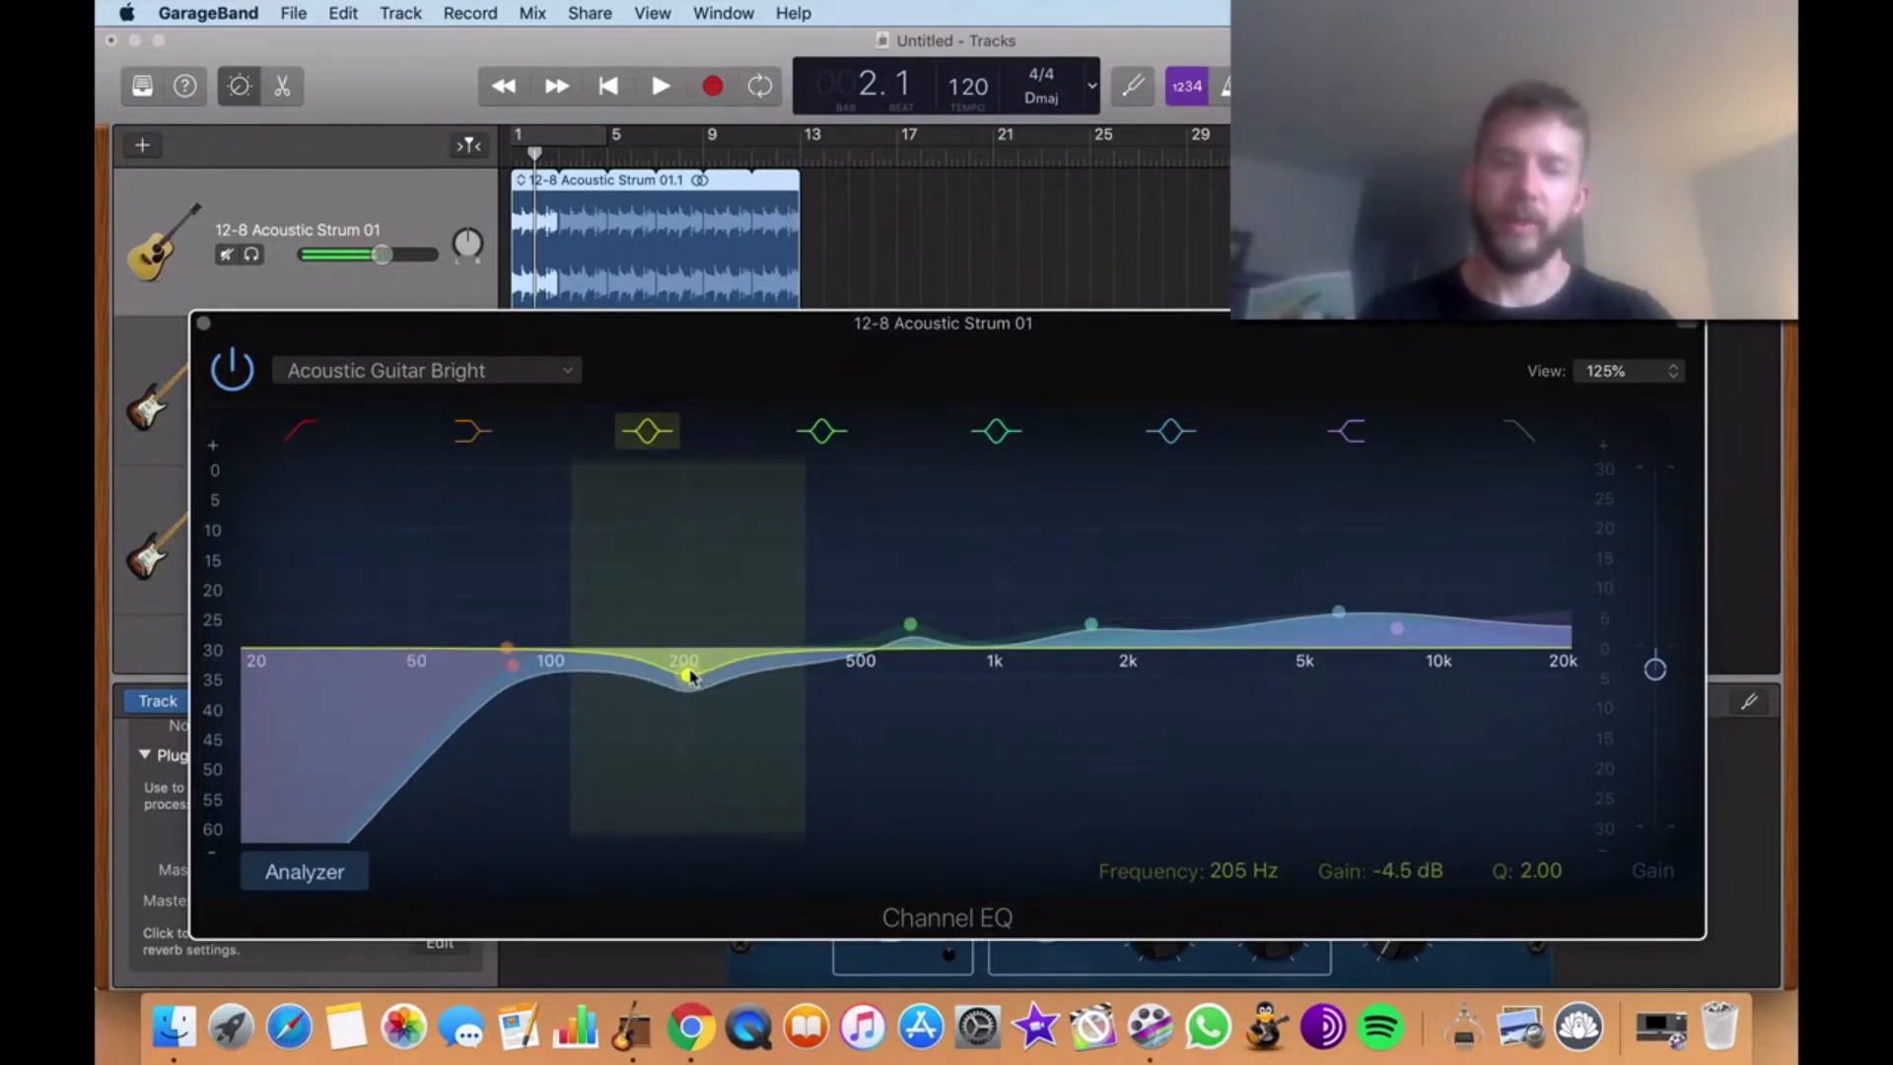
pyautogui.moveTo(691, 685)
pyautogui.mouseDown()
pyautogui.moveTo(686, 710)
pyautogui.moveTo(688, 673)
pyautogui.mouseUp()
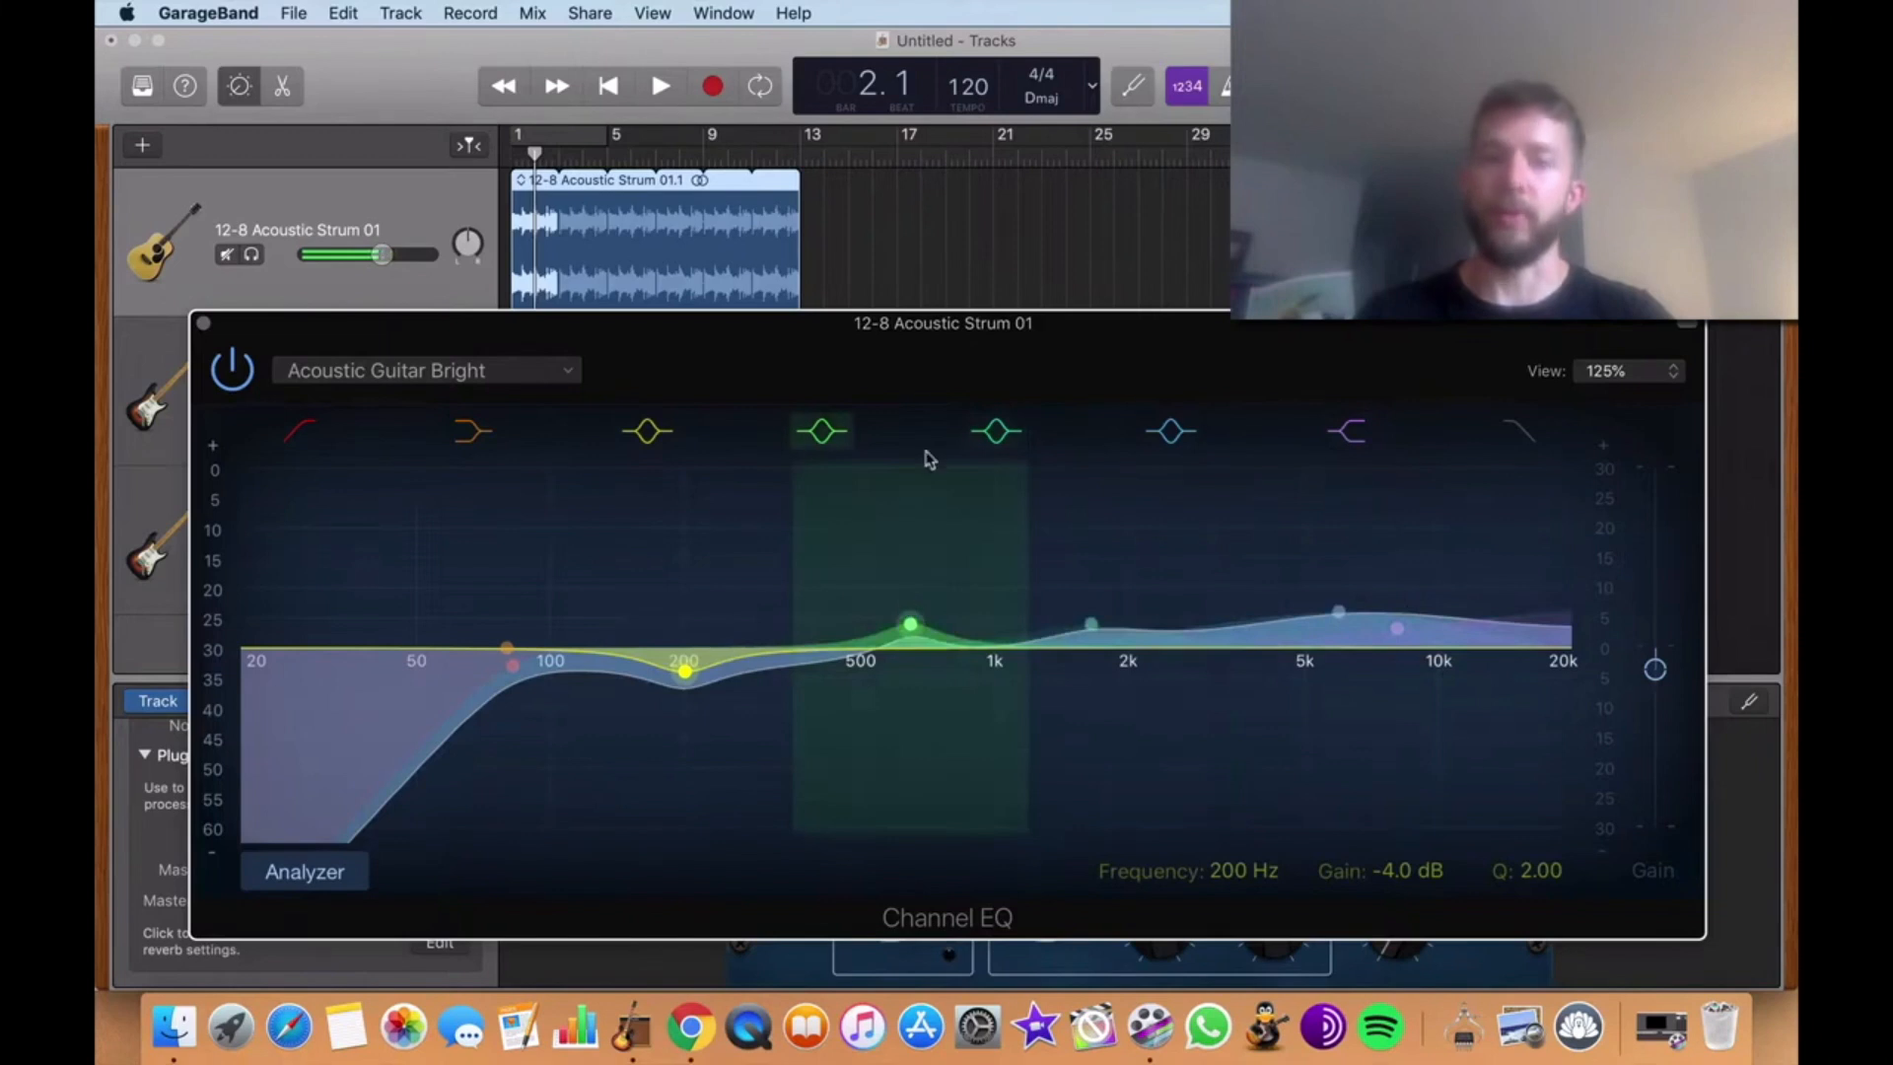
pyautogui.moveTo(696, 688)
pyautogui.mouseDown()
pyautogui.moveTo(690, 650)
pyautogui.moveTo(696, 678)
pyautogui.mouseUp()
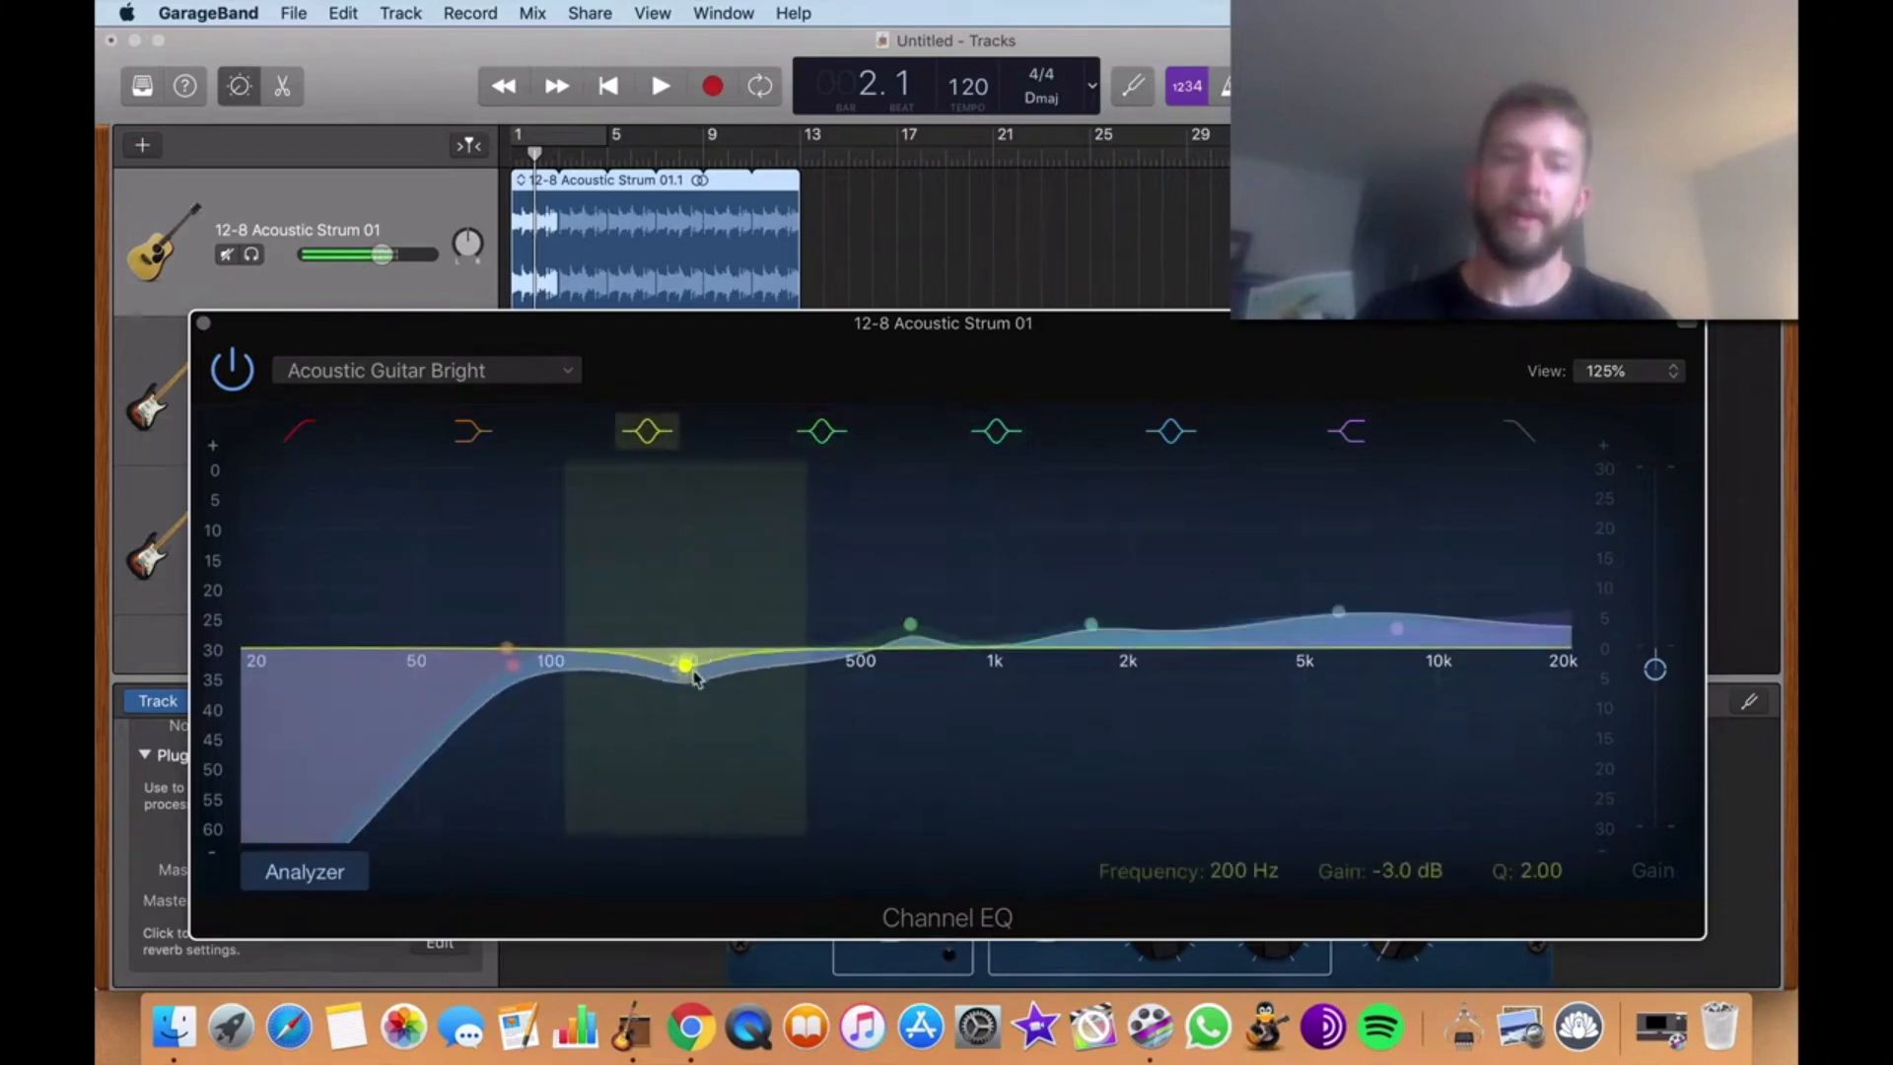
# Boost the acoustic EQ's 650 Hz band by ear to about +4.5 dB, playing and stopping the track to judge it
pyautogui.click(661, 87)
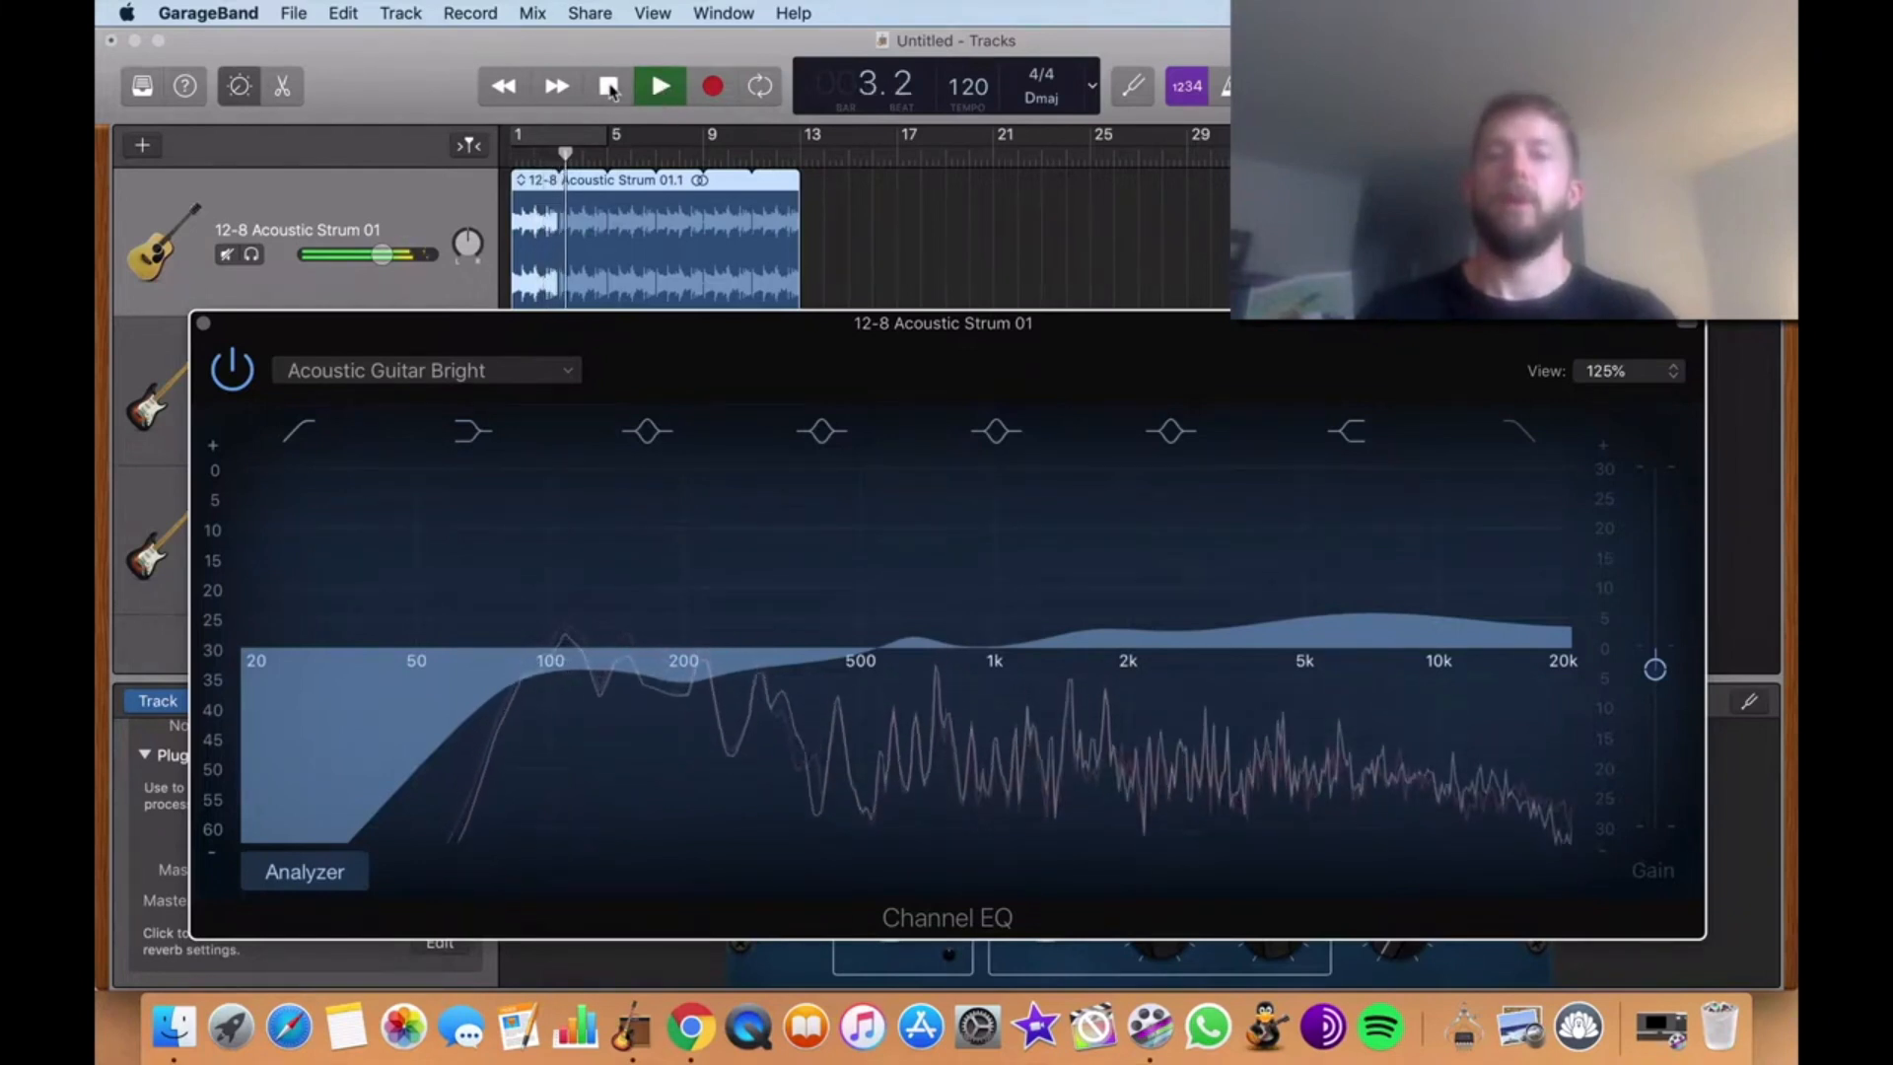
pyautogui.press('space')
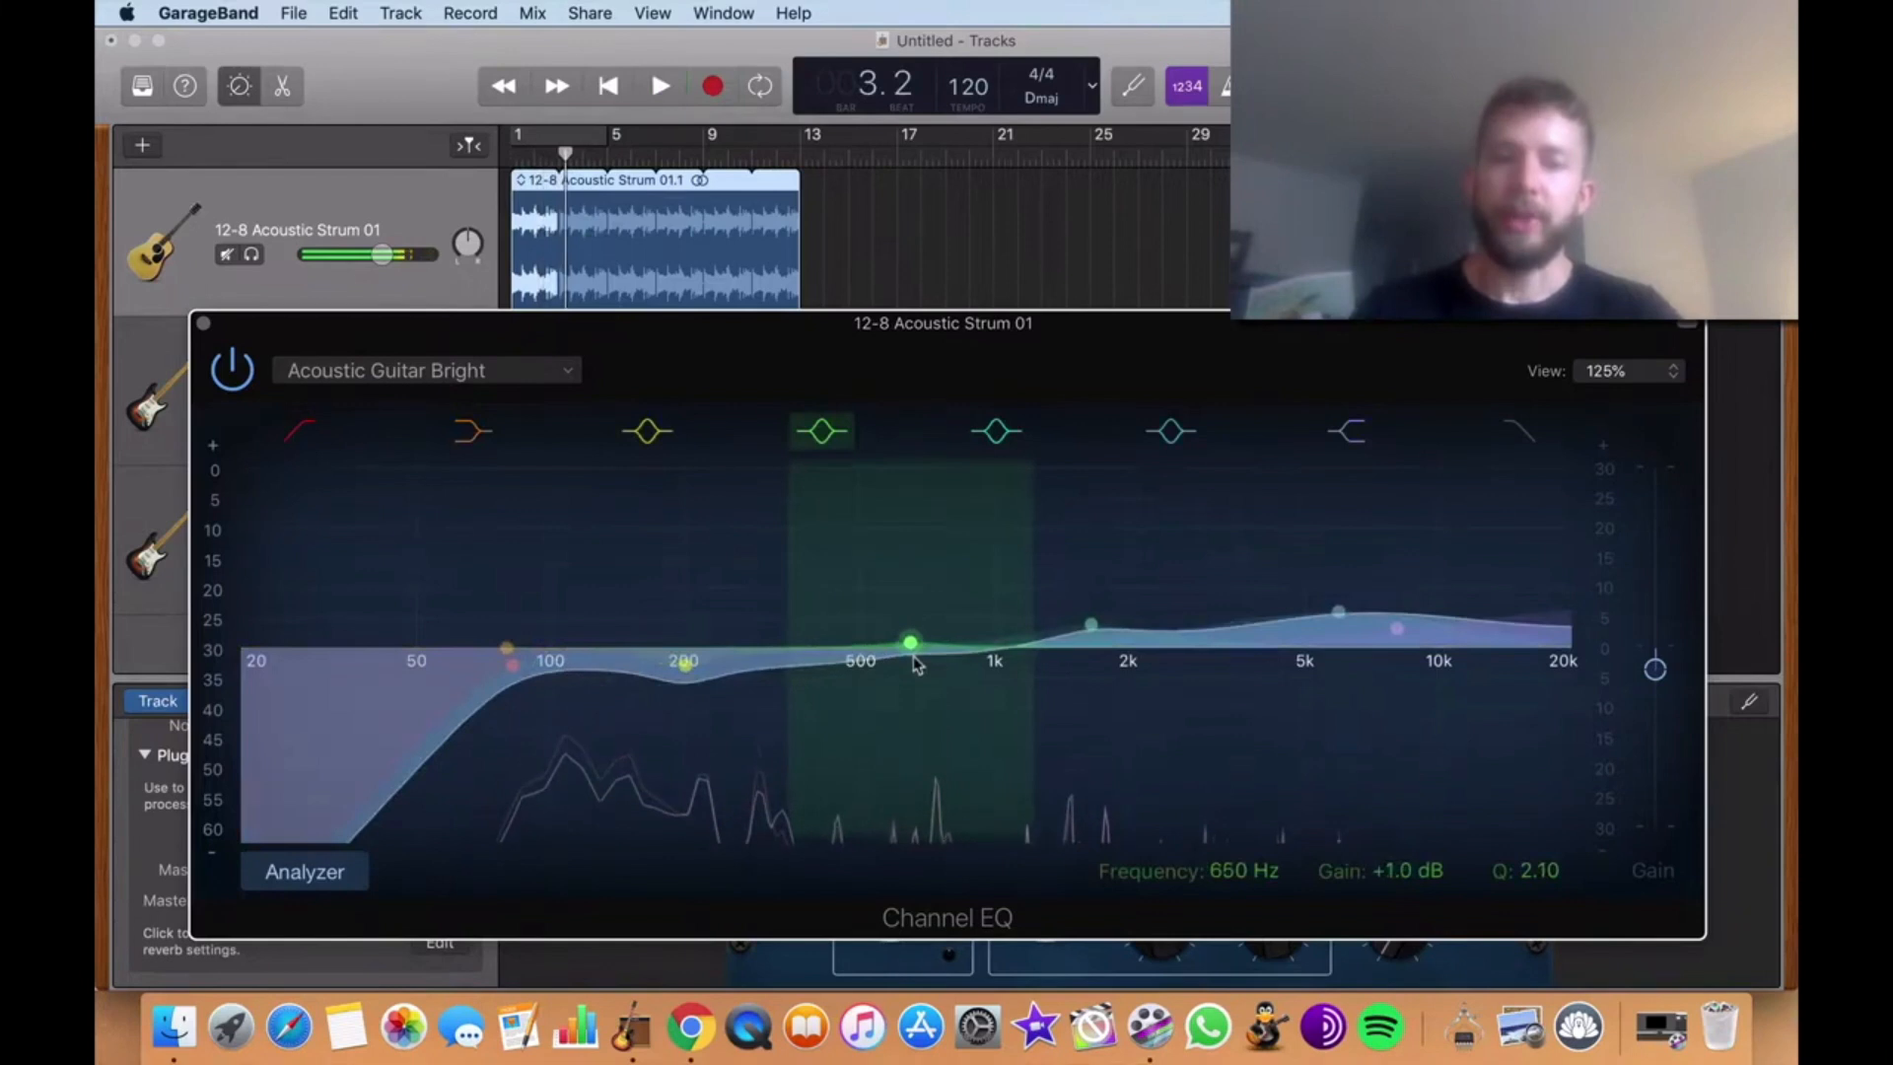
pyautogui.moveTo(916, 665); pyautogui.dragTo(916, 646)
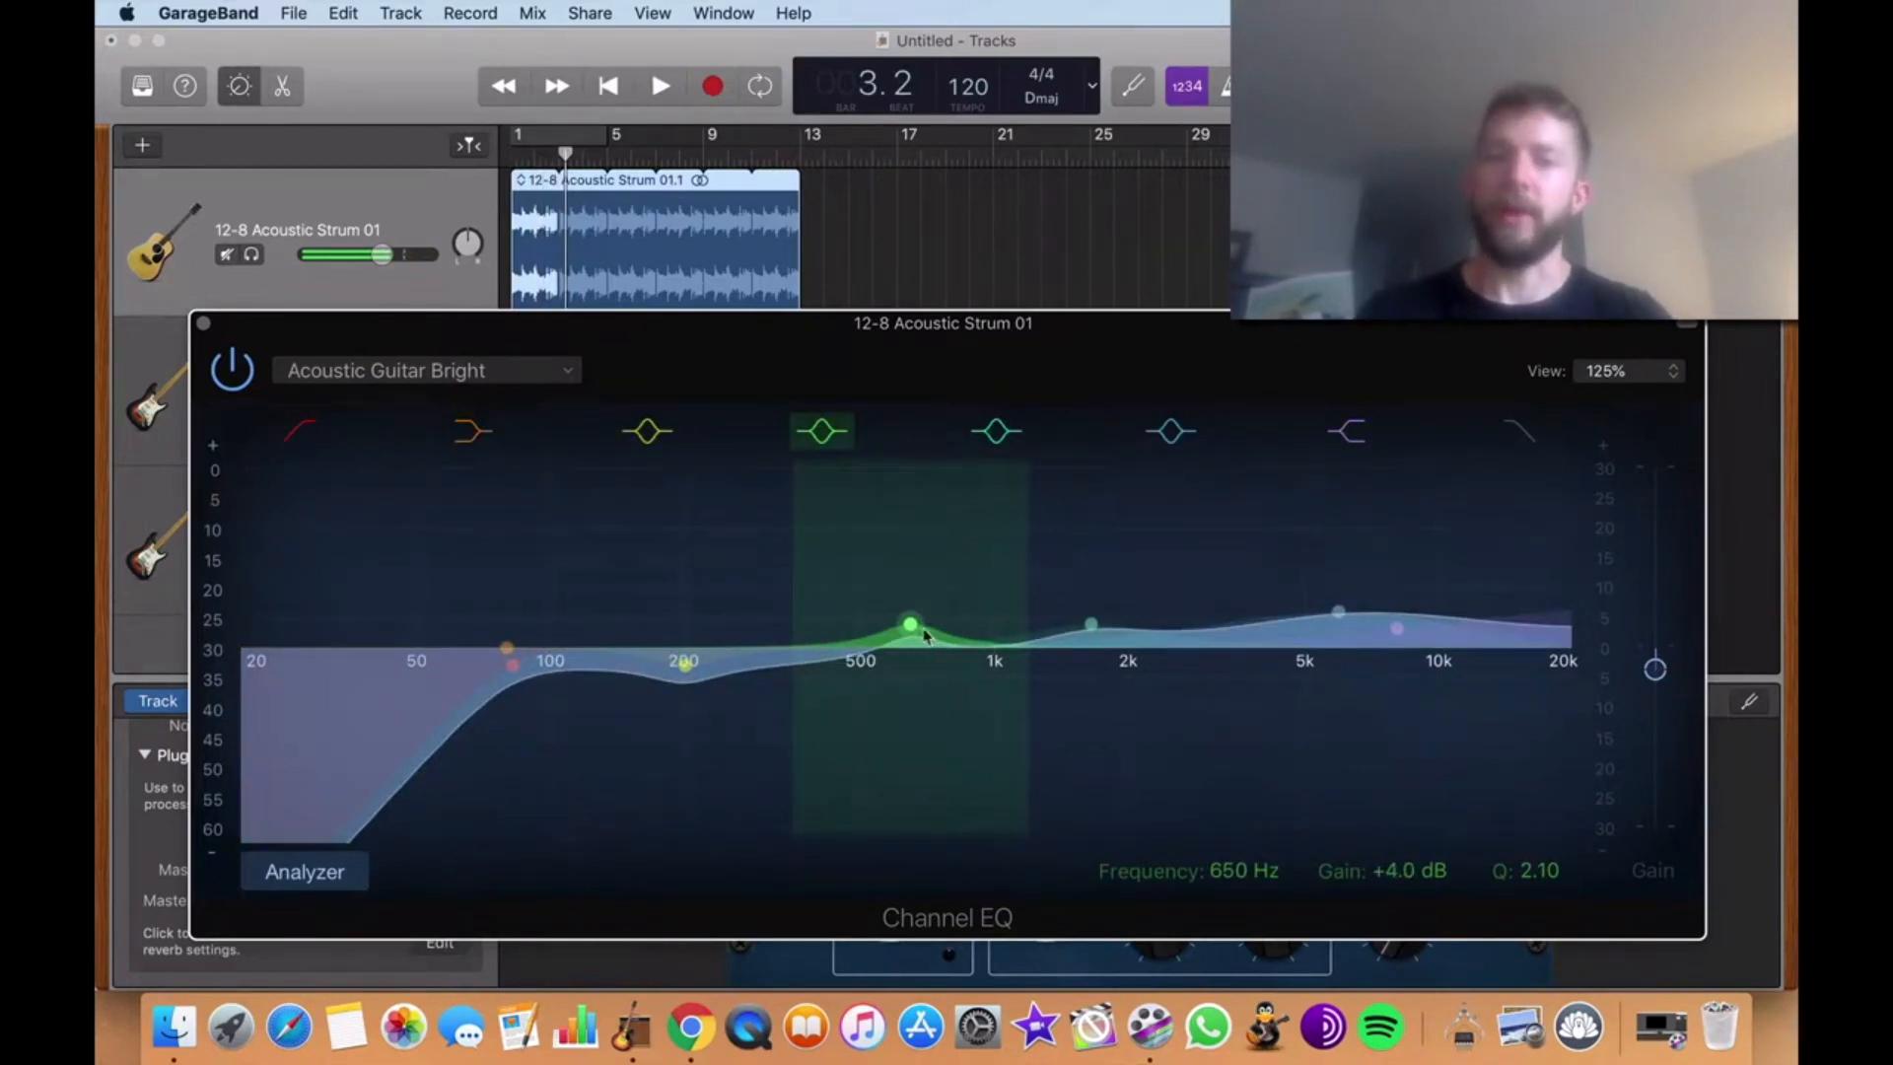
pyautogui.click(652, 87)
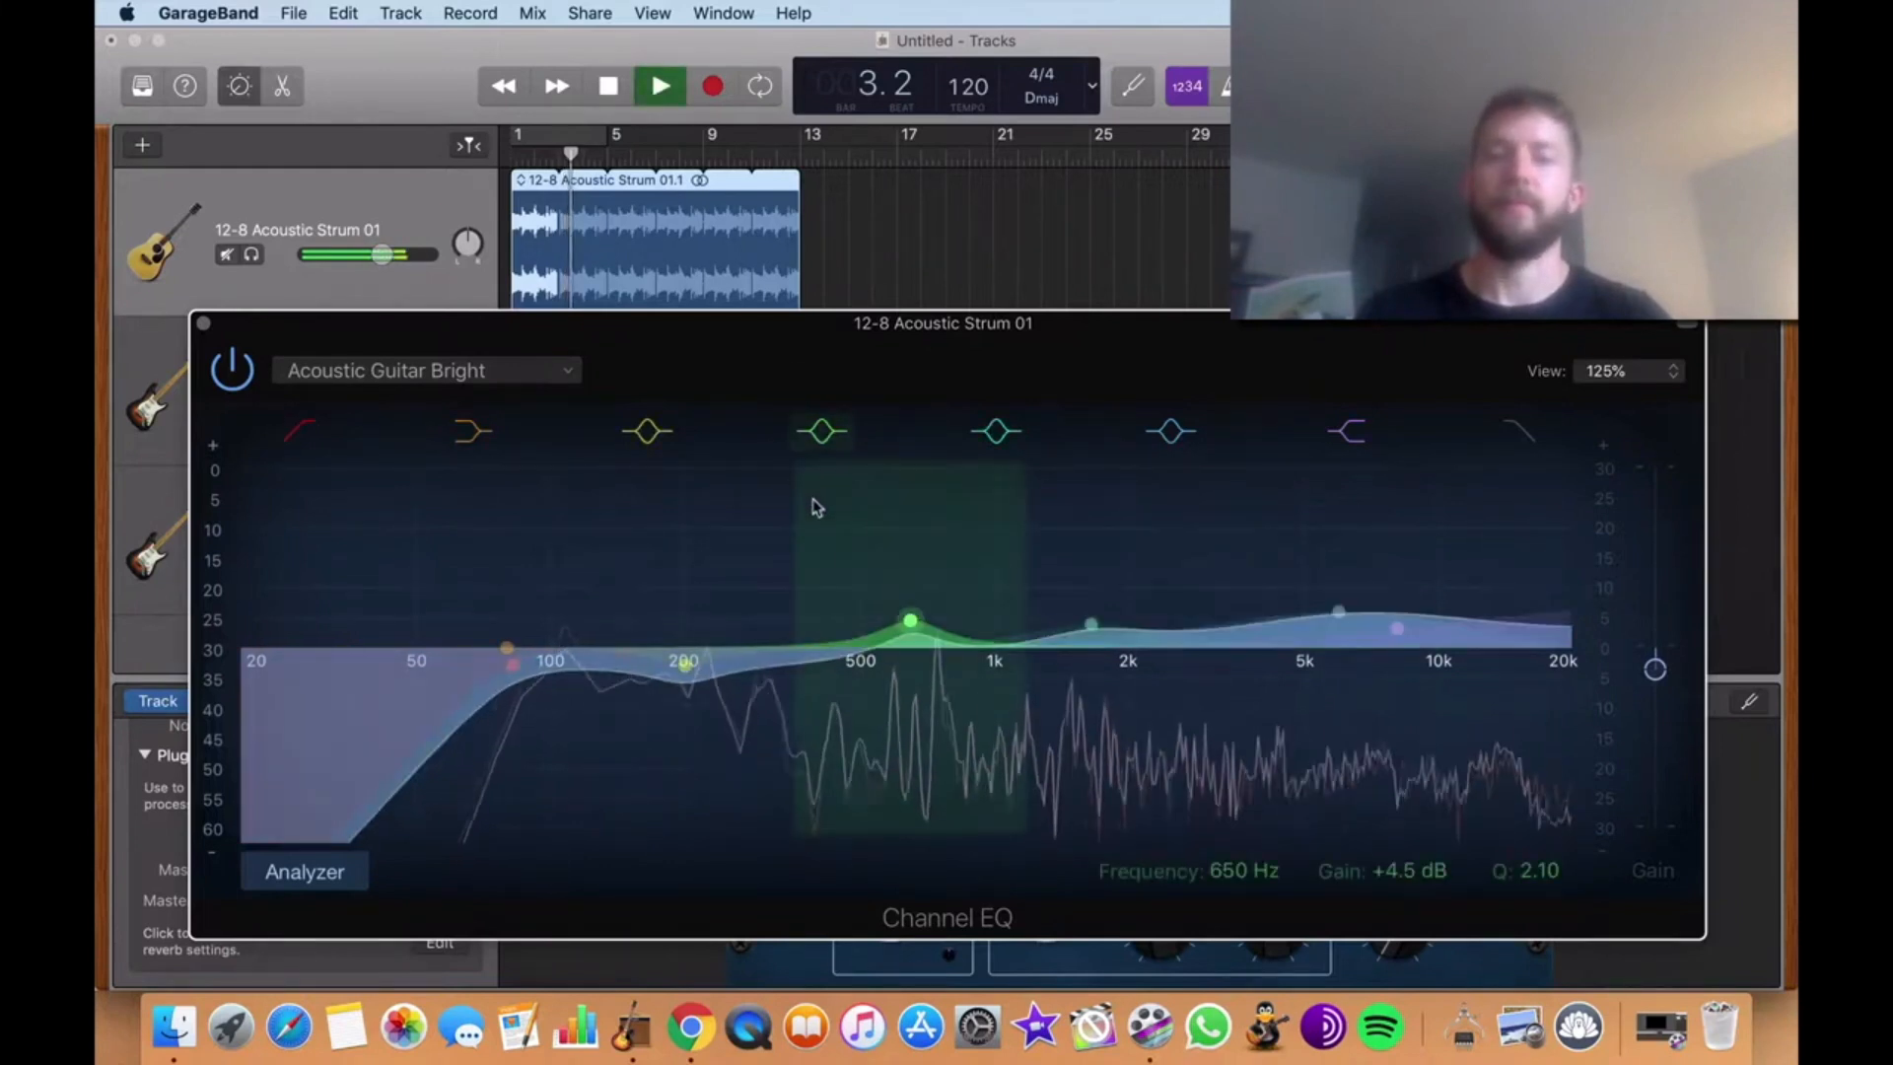
pyautogui.moveTo(905, 623)
pyautogui.mouseDown()
pyautogui.moveTo(920, 469)
pyautogui.moveTo(913, 627)
pyautogui.mouseUp()
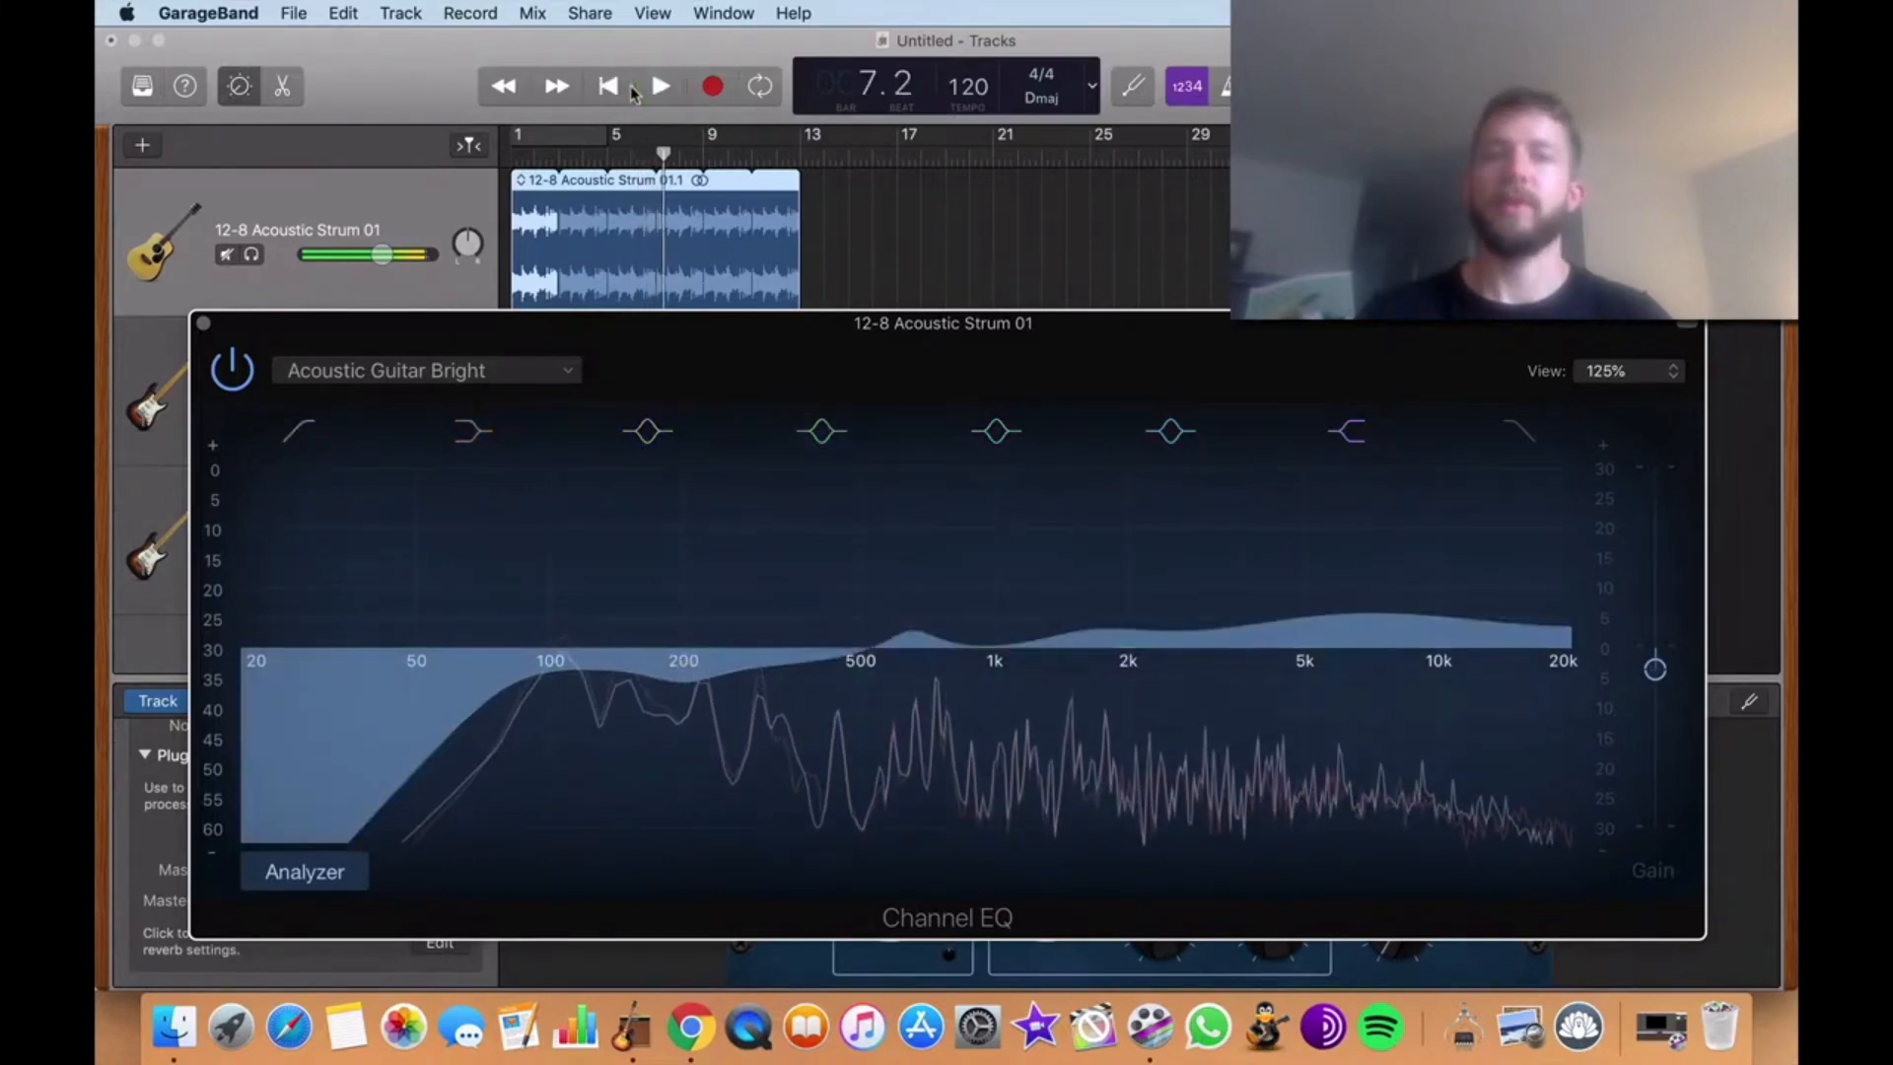
pyautogui.press('space')
# Cut the acoustic EQ's 650 Hz band to -24.0 dB and play the track to hear the exaggerated effect
pyautogui.moveTo(913, 625); pyautogui.dragTo(914, 786)
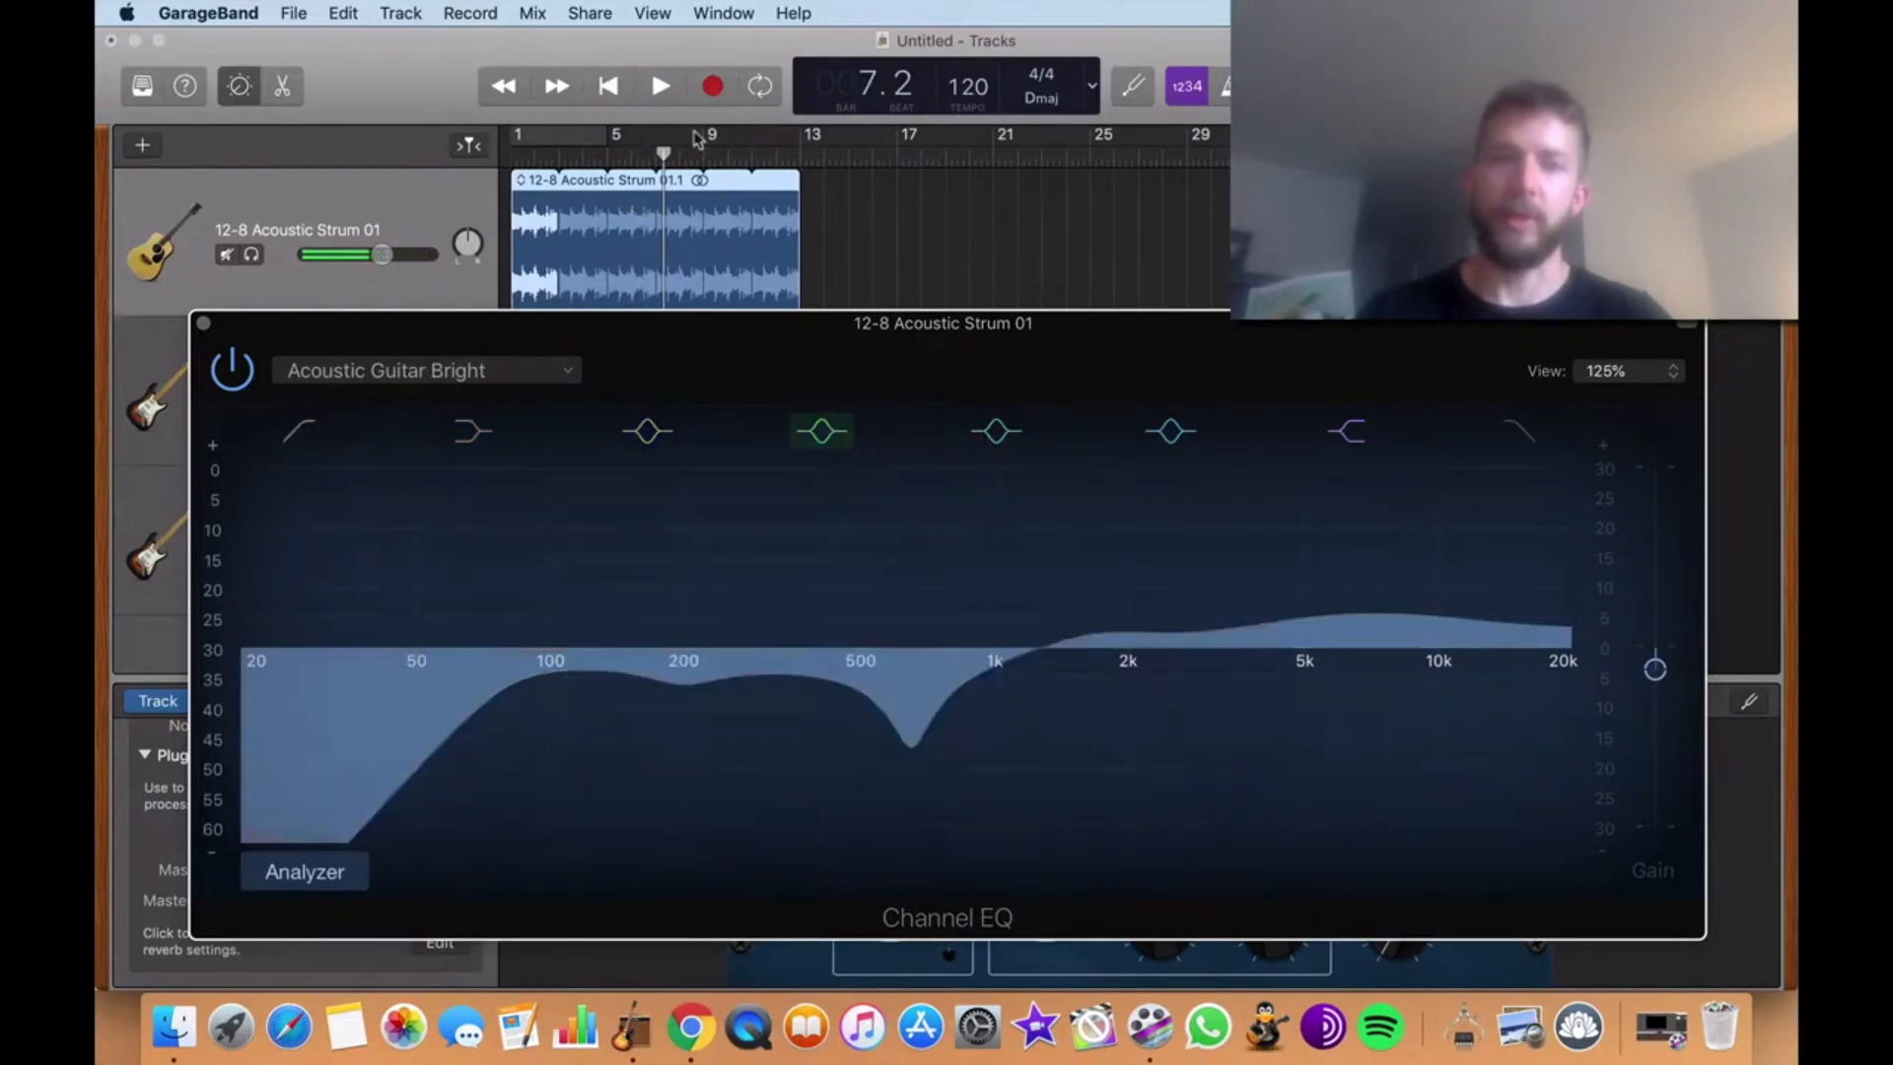
pyautogui.click(660, 87)
pyautogui.click(543, 150)
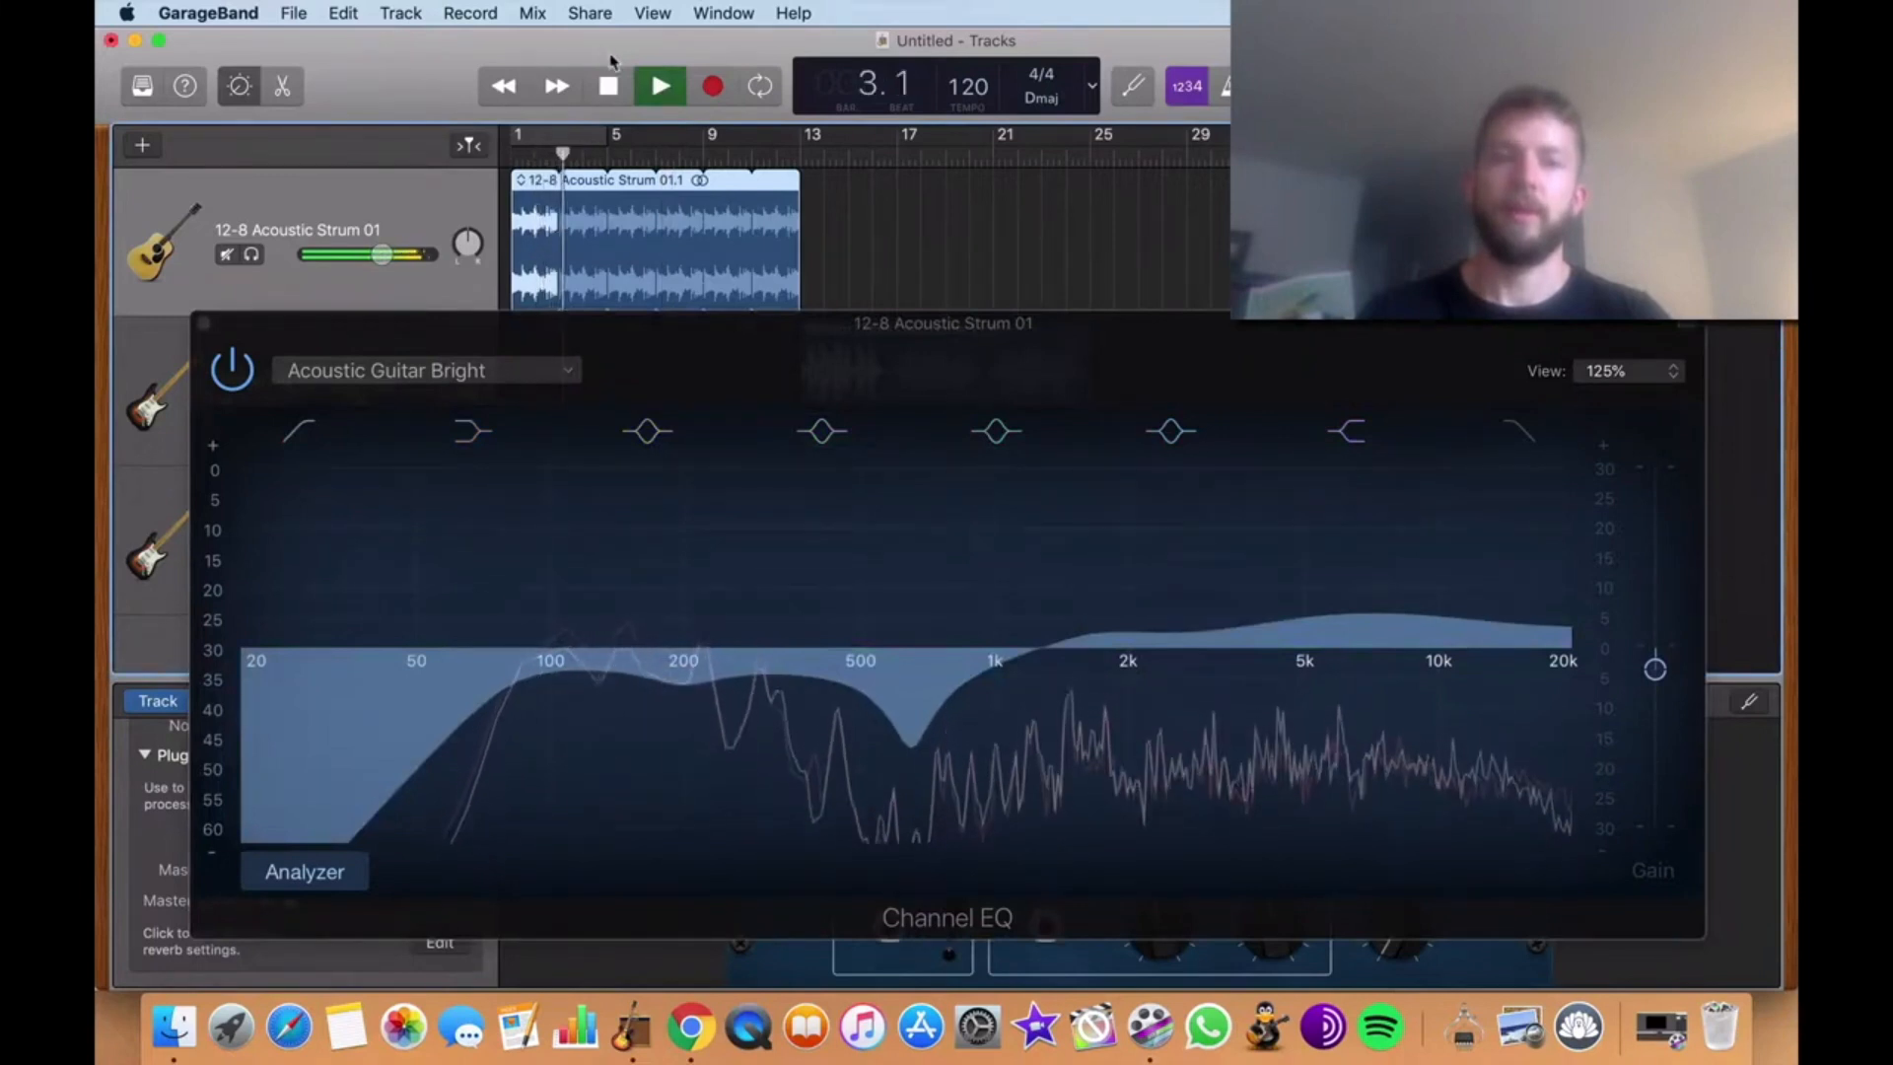
pyautogui.click(908, 757)
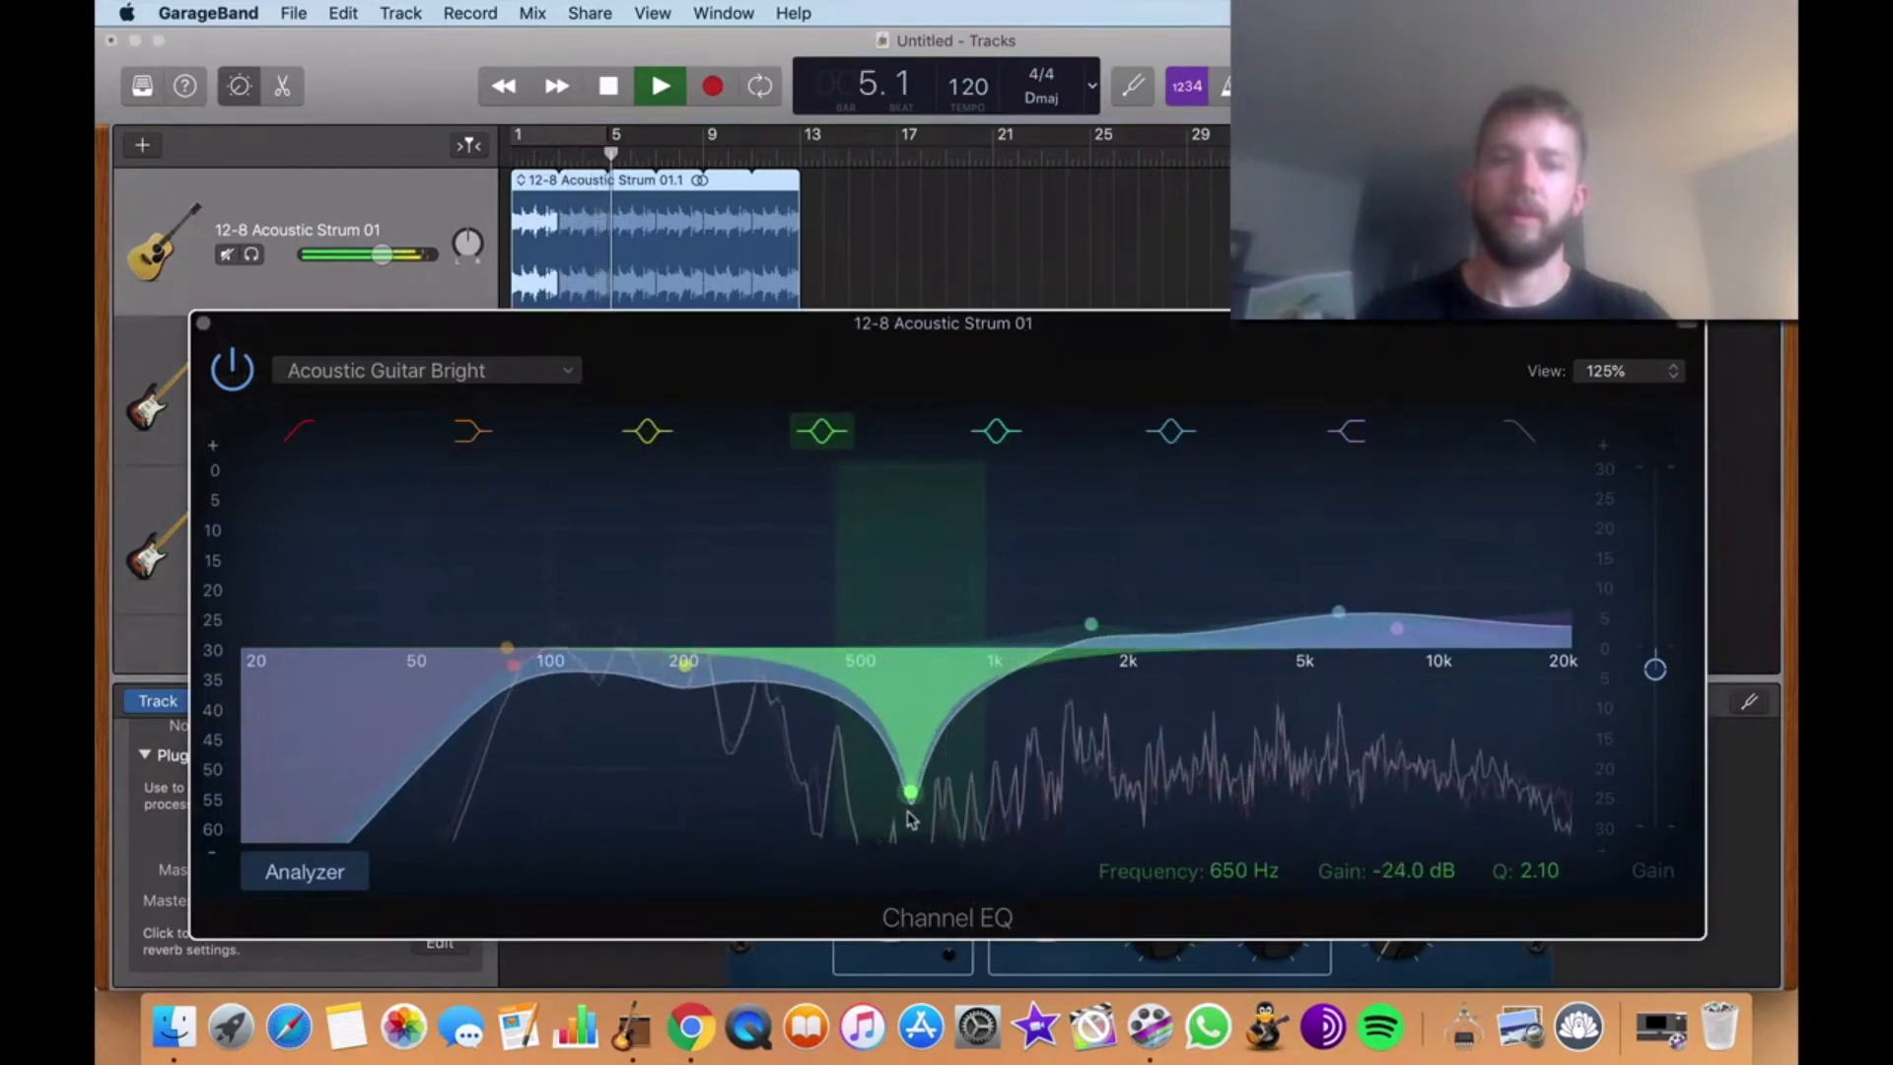
pyautogui.click(610, 86)
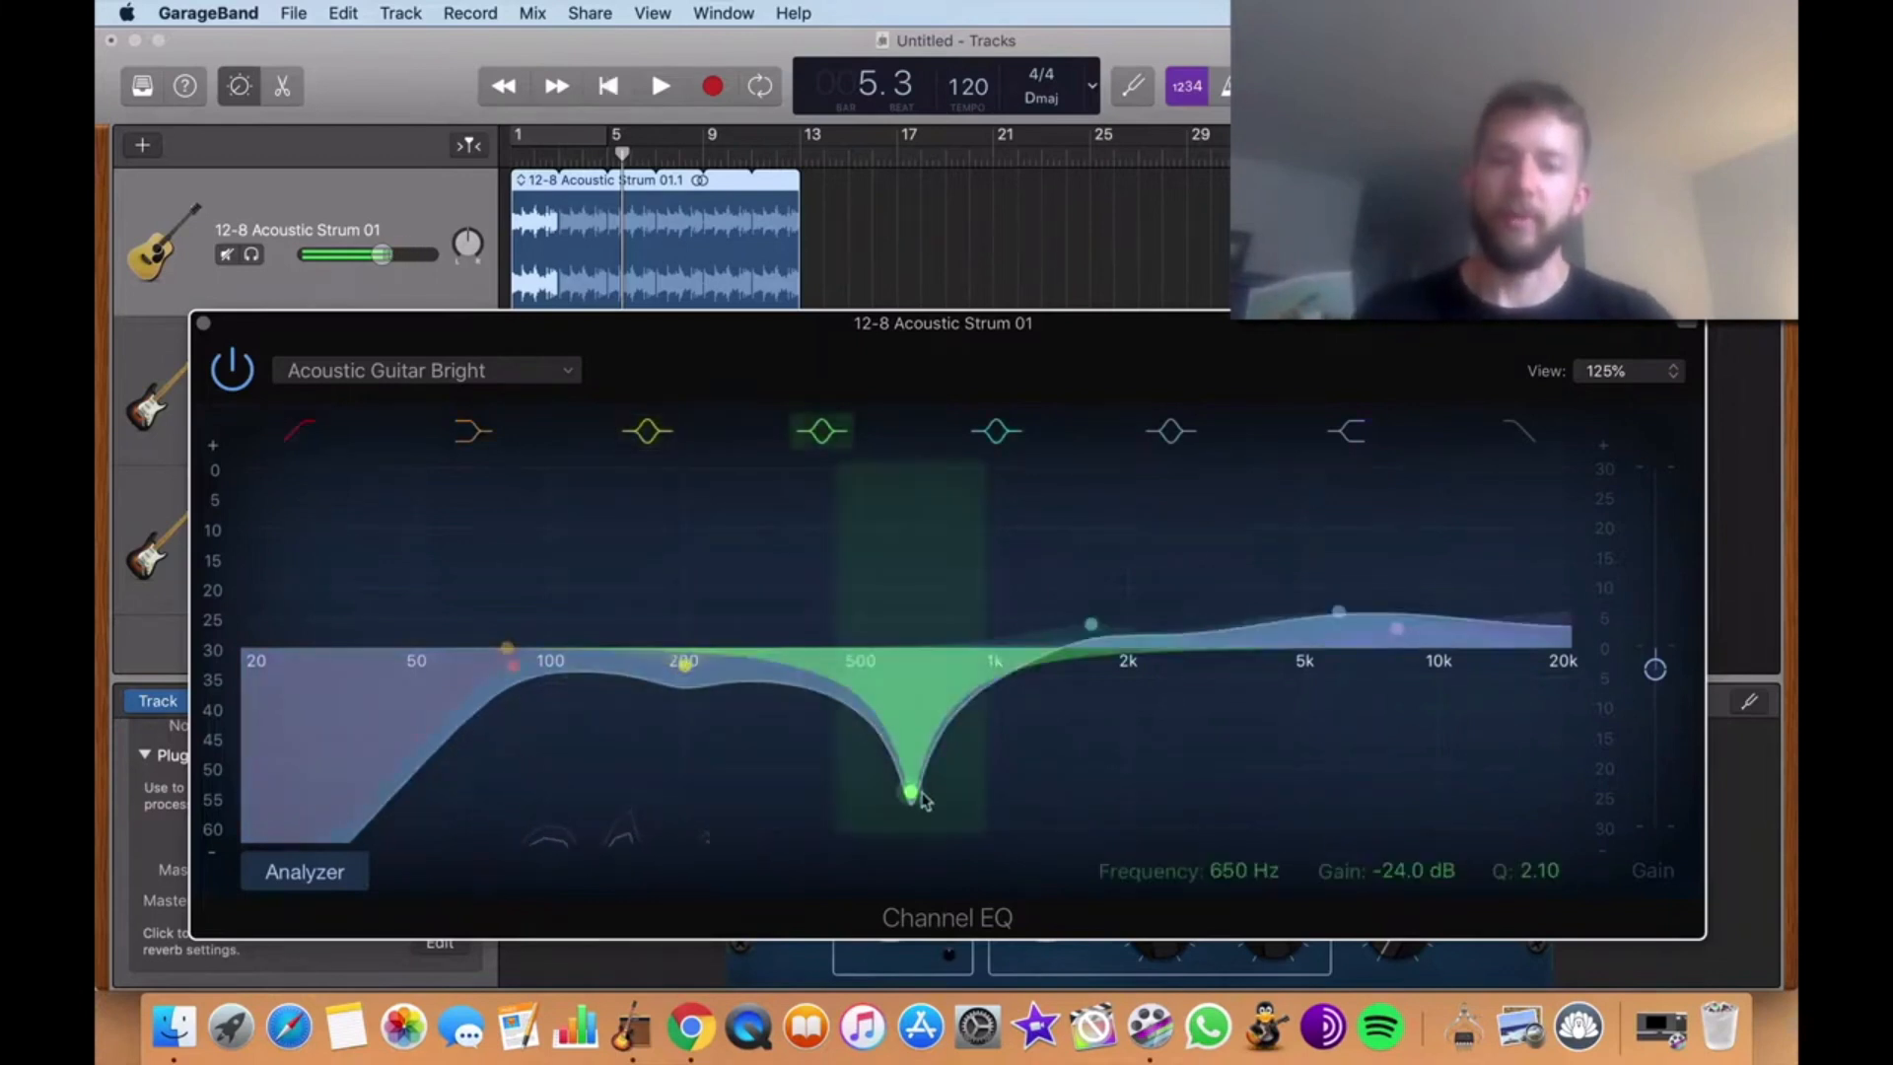
# Boost the acoustic EQ's low-mid band to +24.0 dB, settle it at 590 Hz and +4.0 dB, and play the result
pyautogui.moveTo(920, 749); pyautogui.dragTo(905, 401)
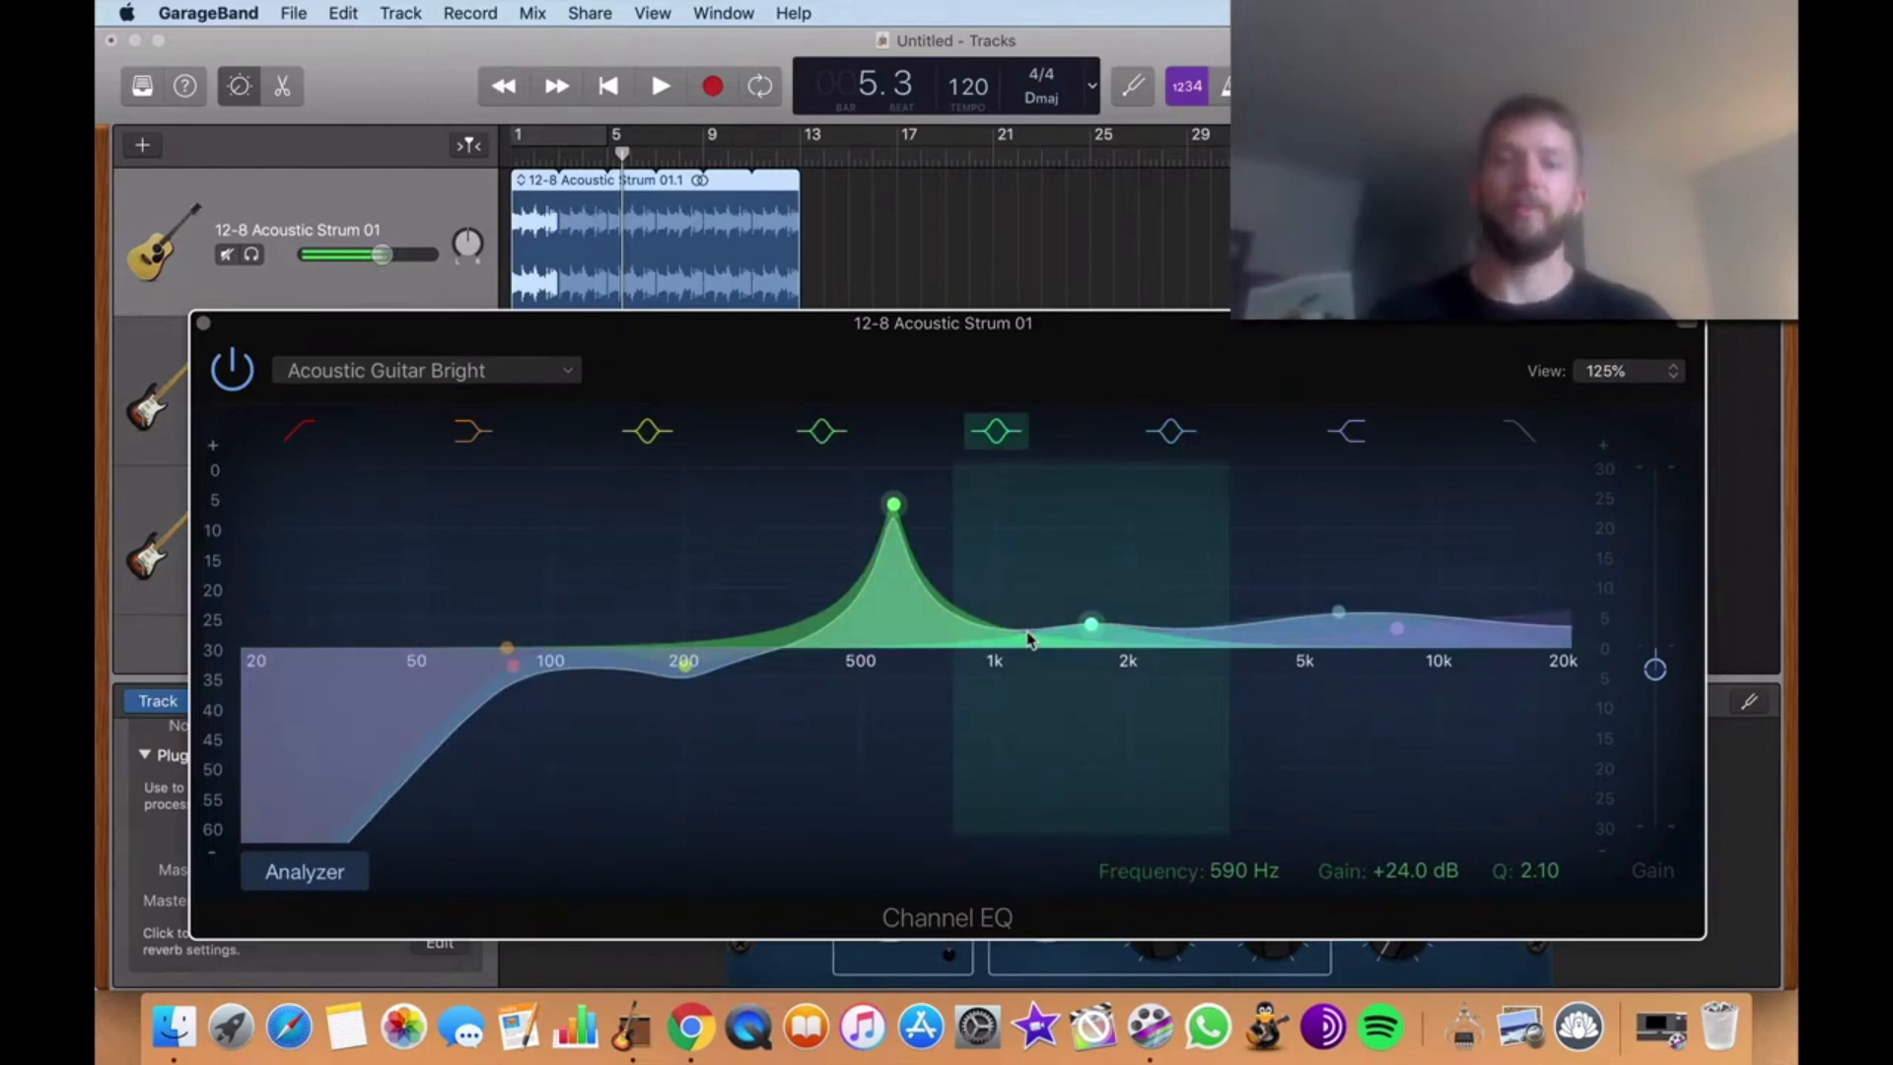
pyautogui.moveTo(894, 511); pyautogui.dragTo(899, 679)
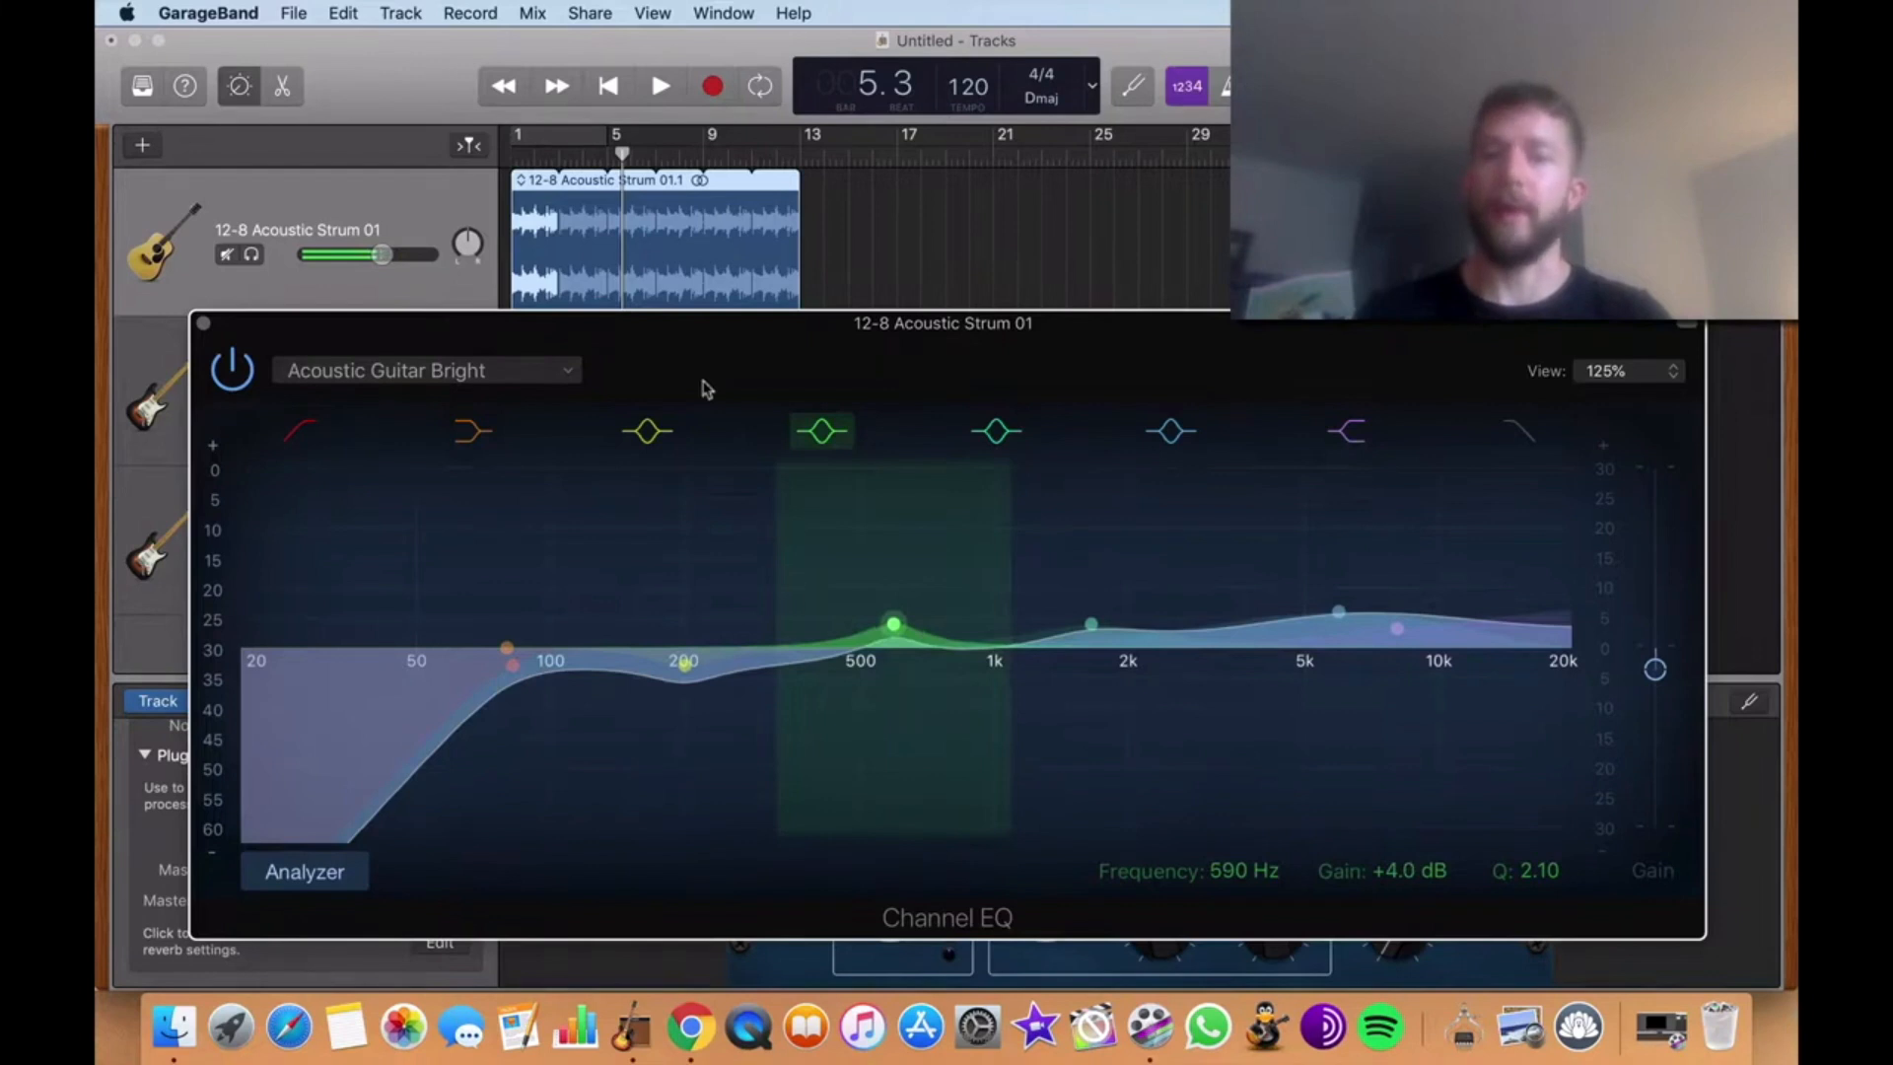
pyautogui.click(659, 88)
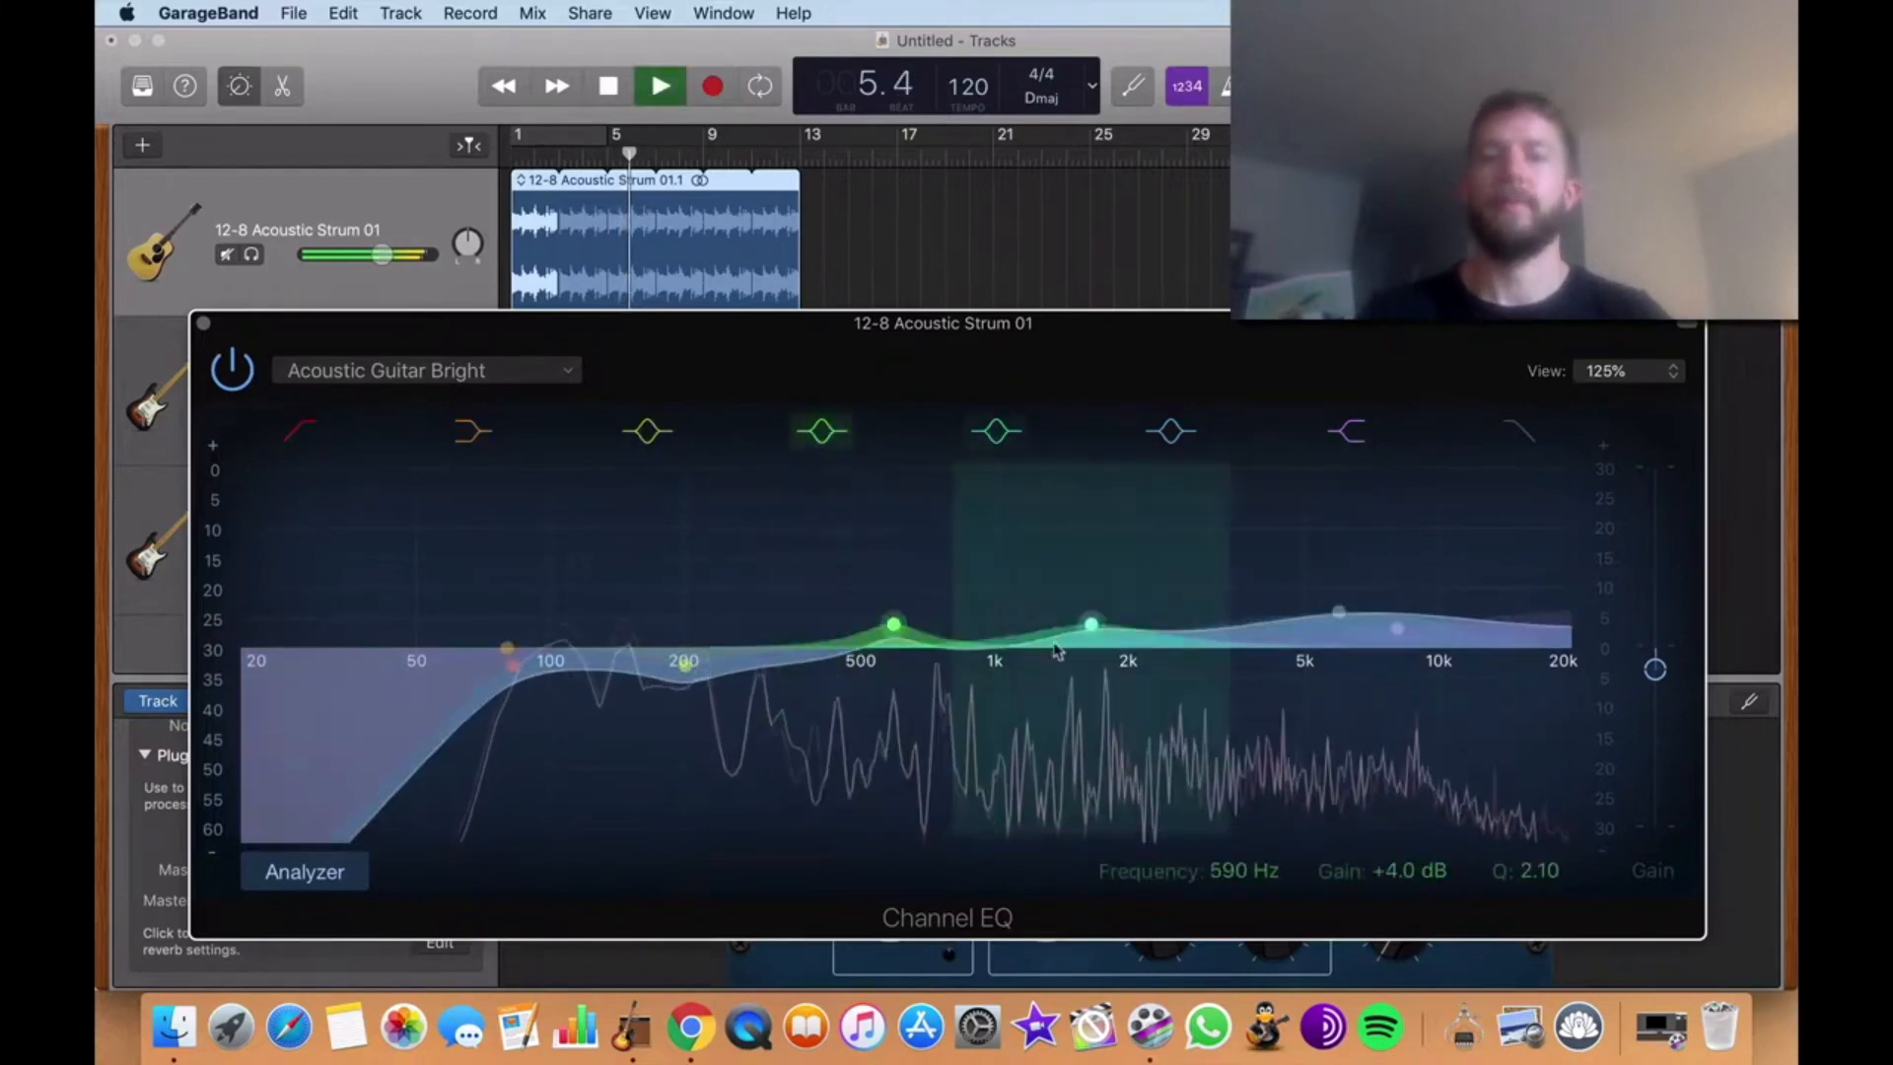
pyautogui.click(610, 88)
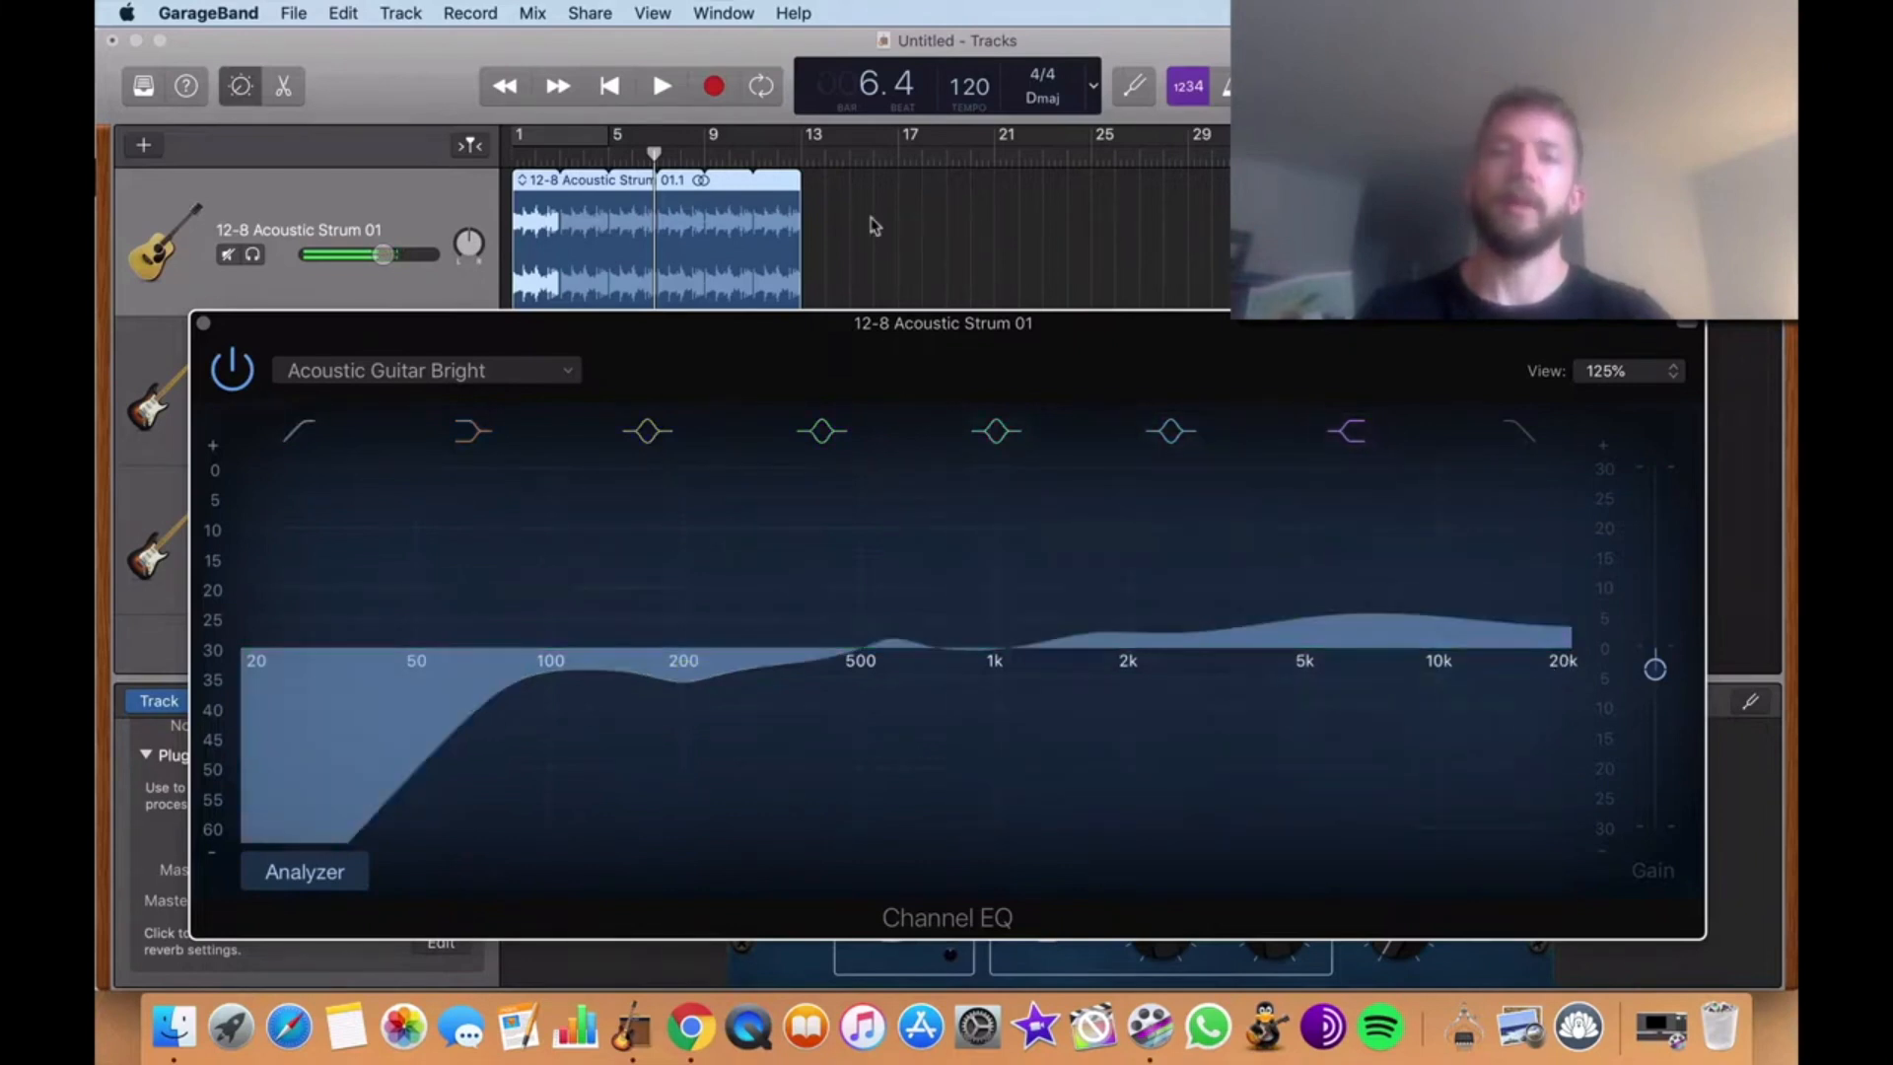
# Cut the acoustic EQ's 5900 Hz band to -9.0 dB during playback, settle it at 6500 Hz and +4.0 dB, and stop
pyautogui.click(669, 90)
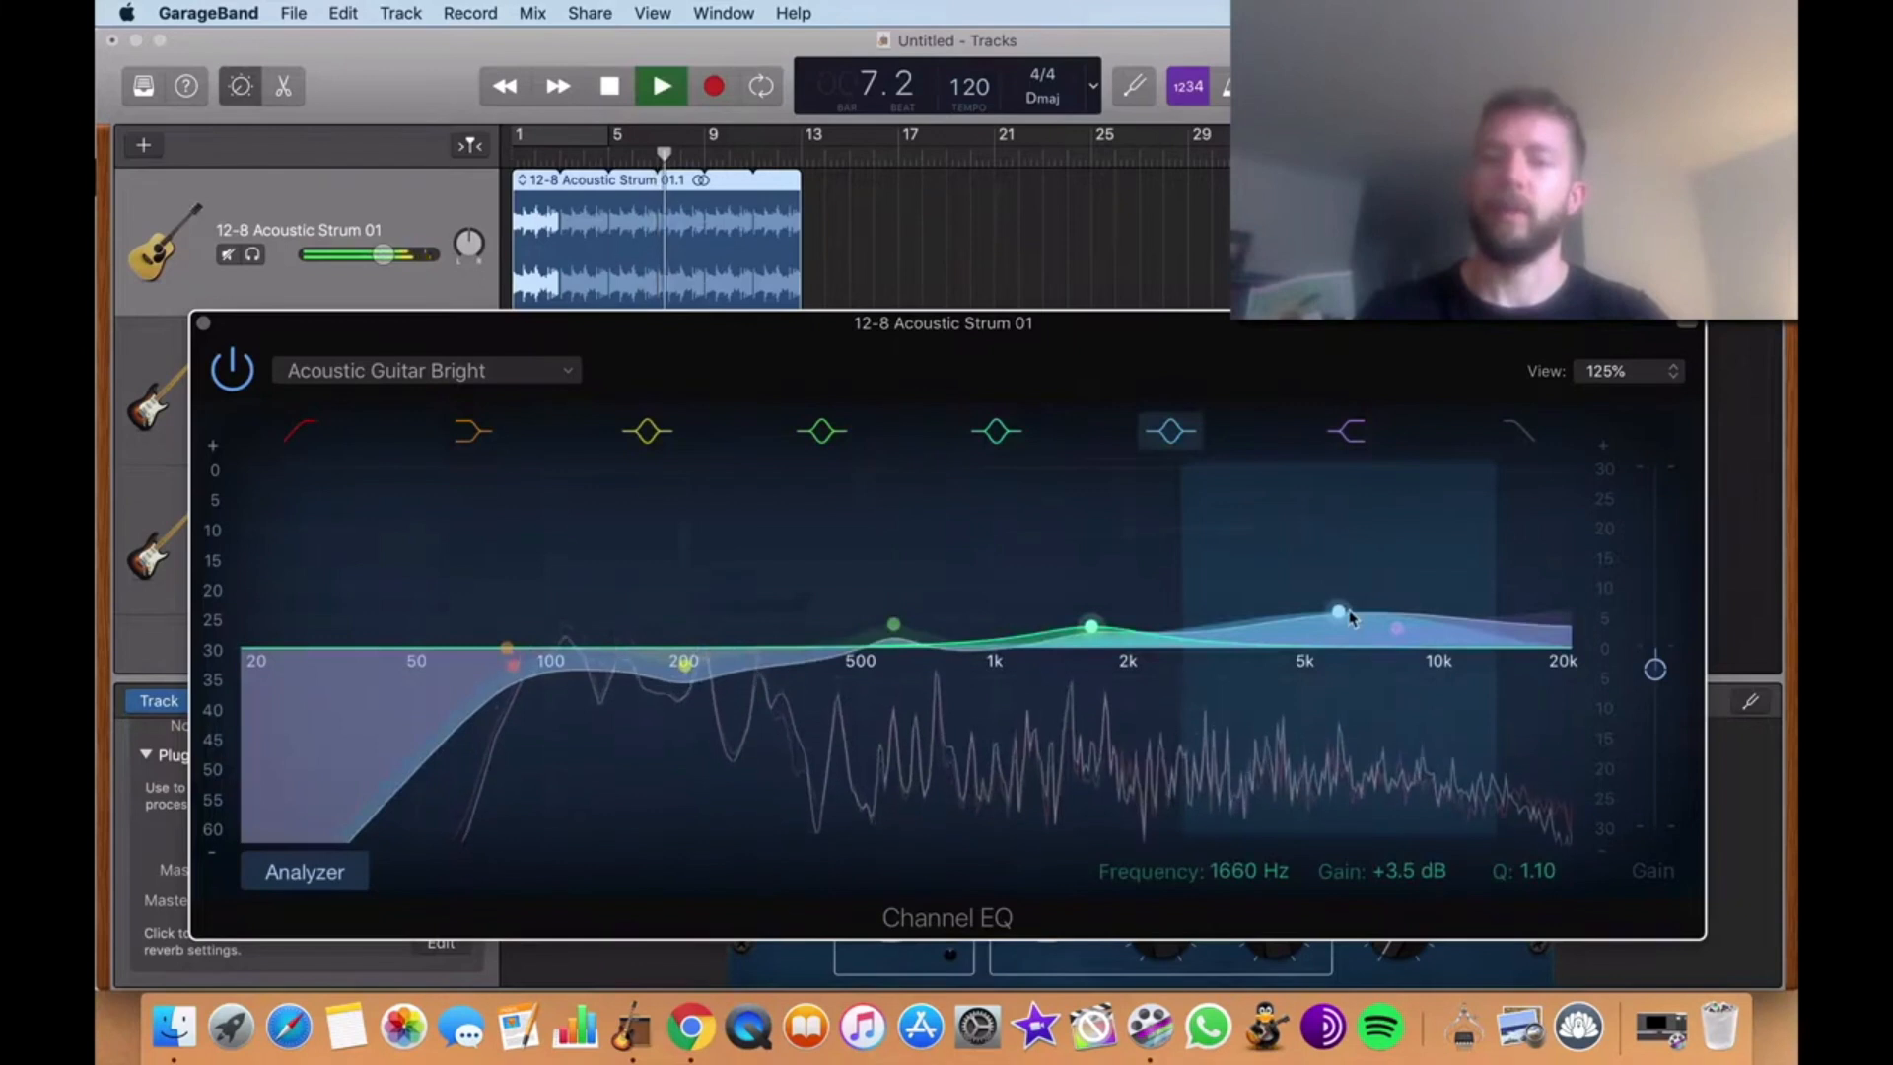
pyautogui.moveTo(1350, 698); pyautogui.dragTo(1346, 731)
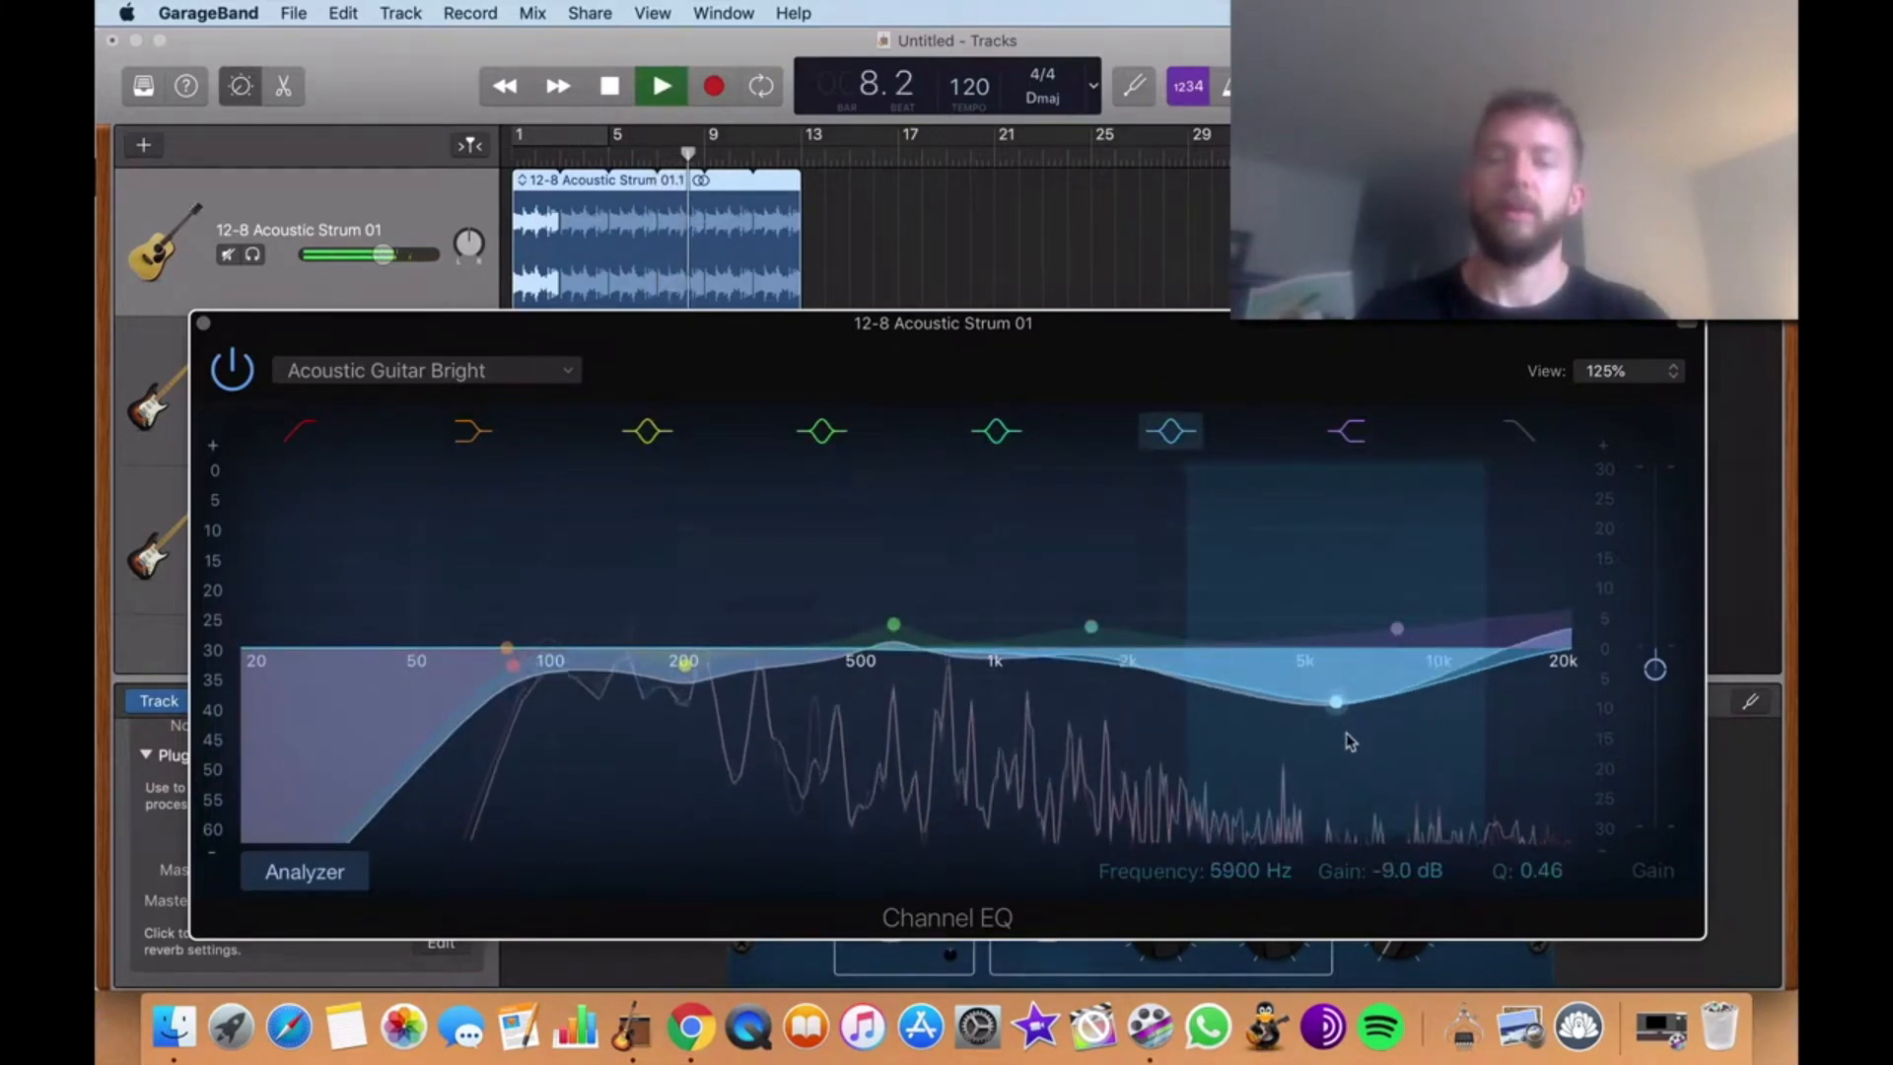
pyautogui.click(561, 158)
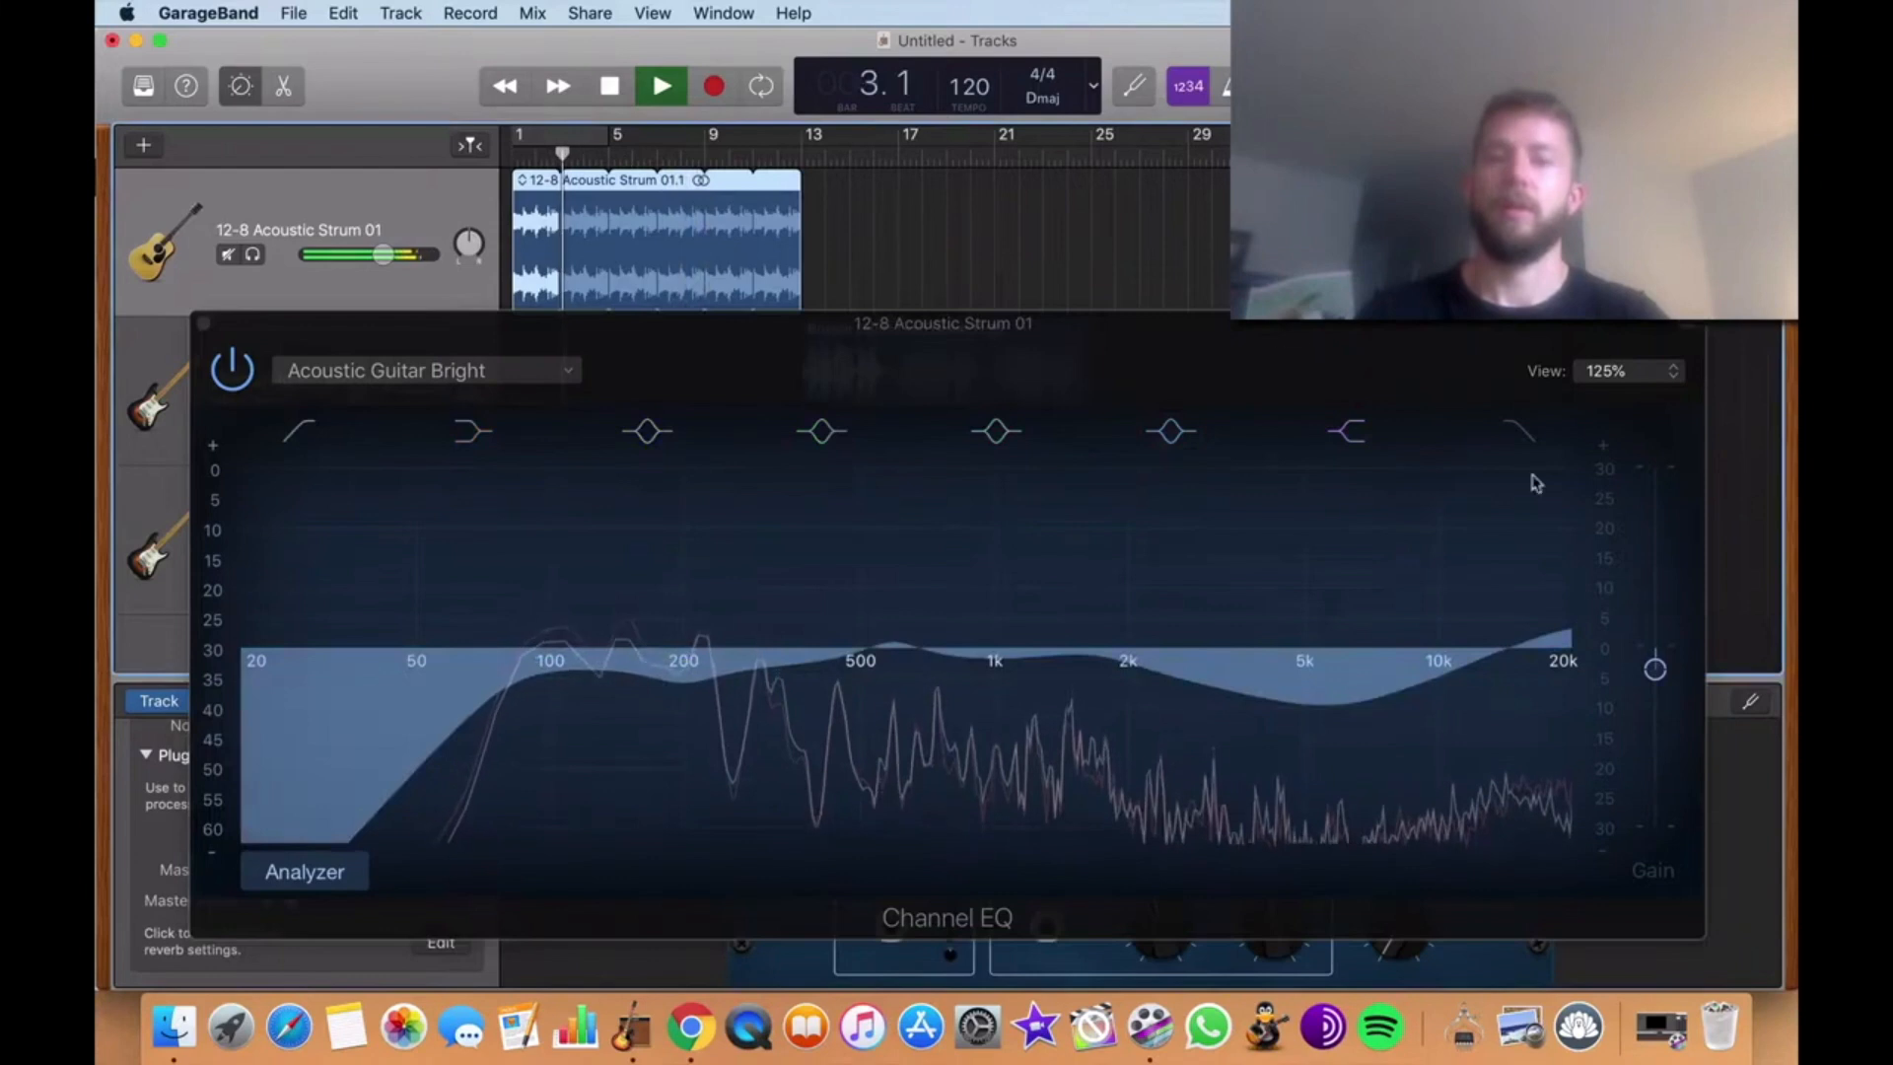
pyautogui.moveTo(1339, 702); pyautogui.dragTo(1357, 621)
pyautogui.press('space')
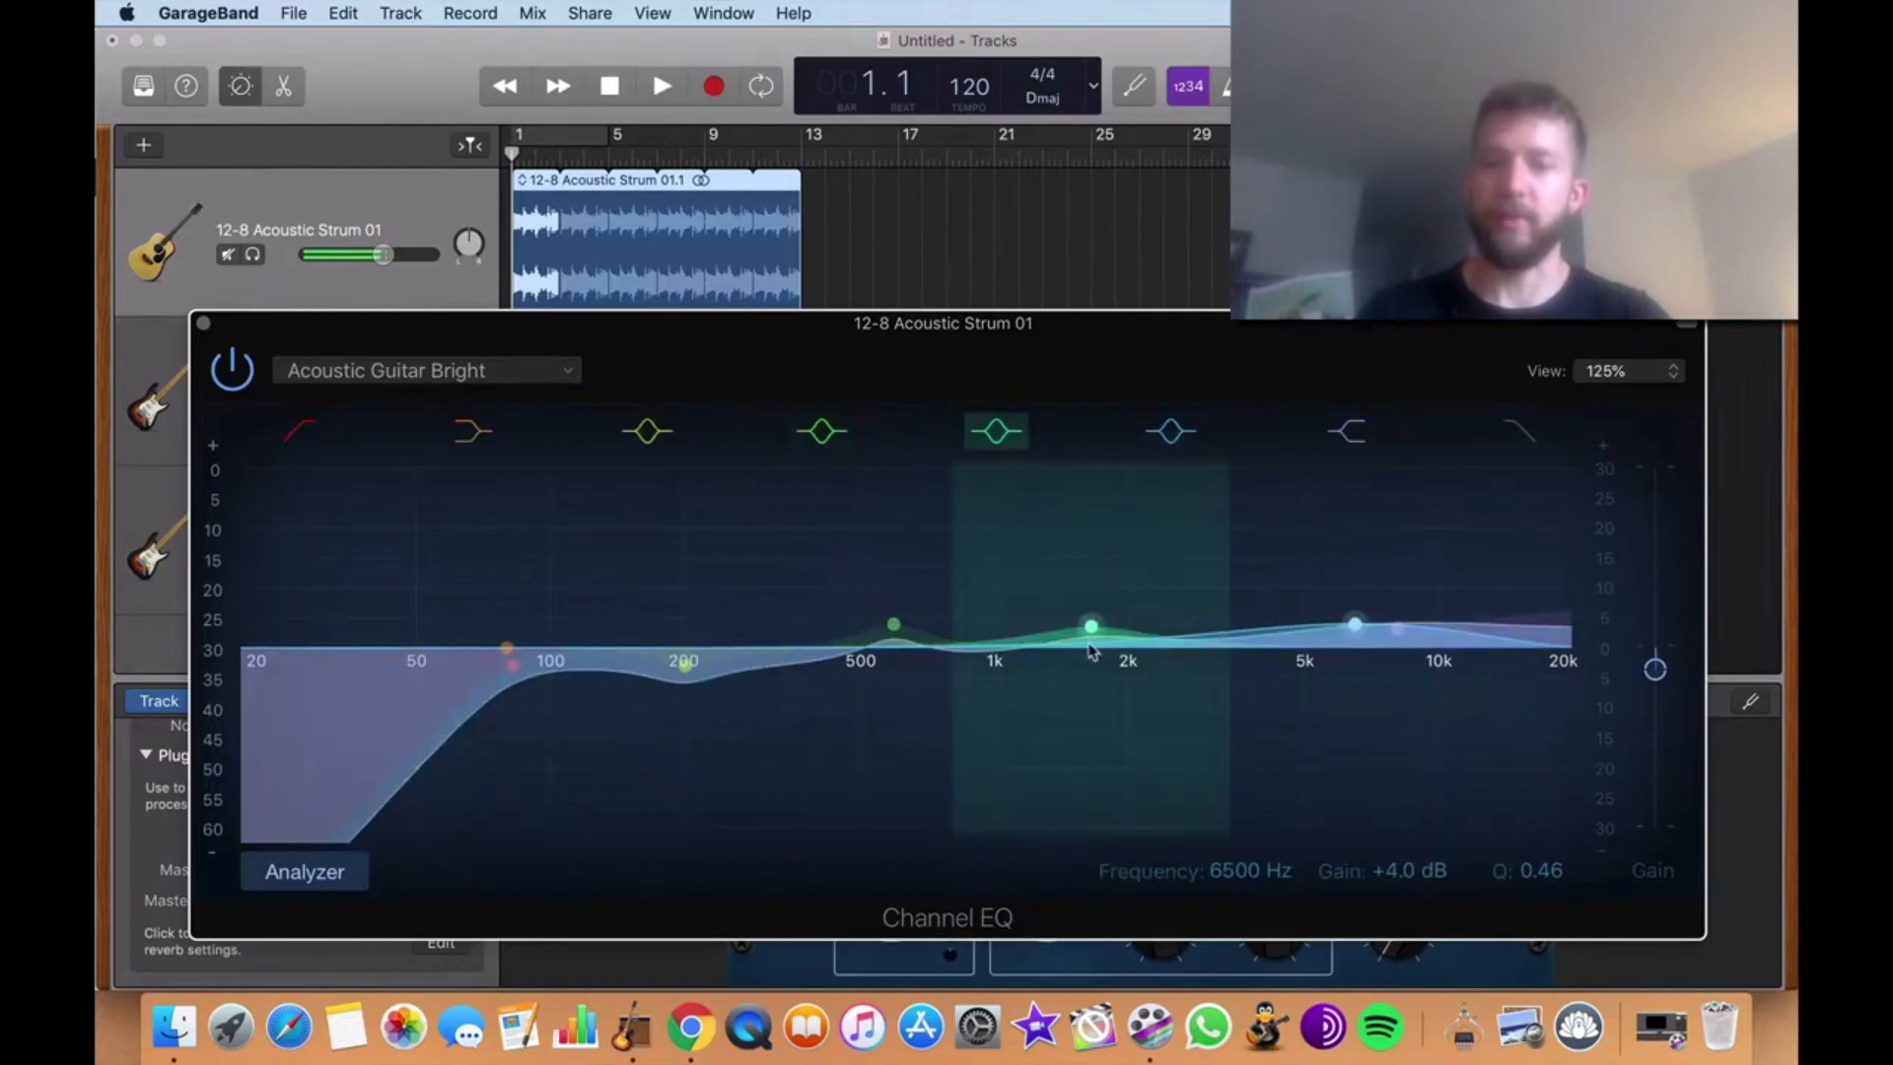
# Adjust the acoustic EQ's 1660 Hz band by ear over repeated playback, settling it at 1780 Hz and +5.5 dB
pyautogui.press('space')
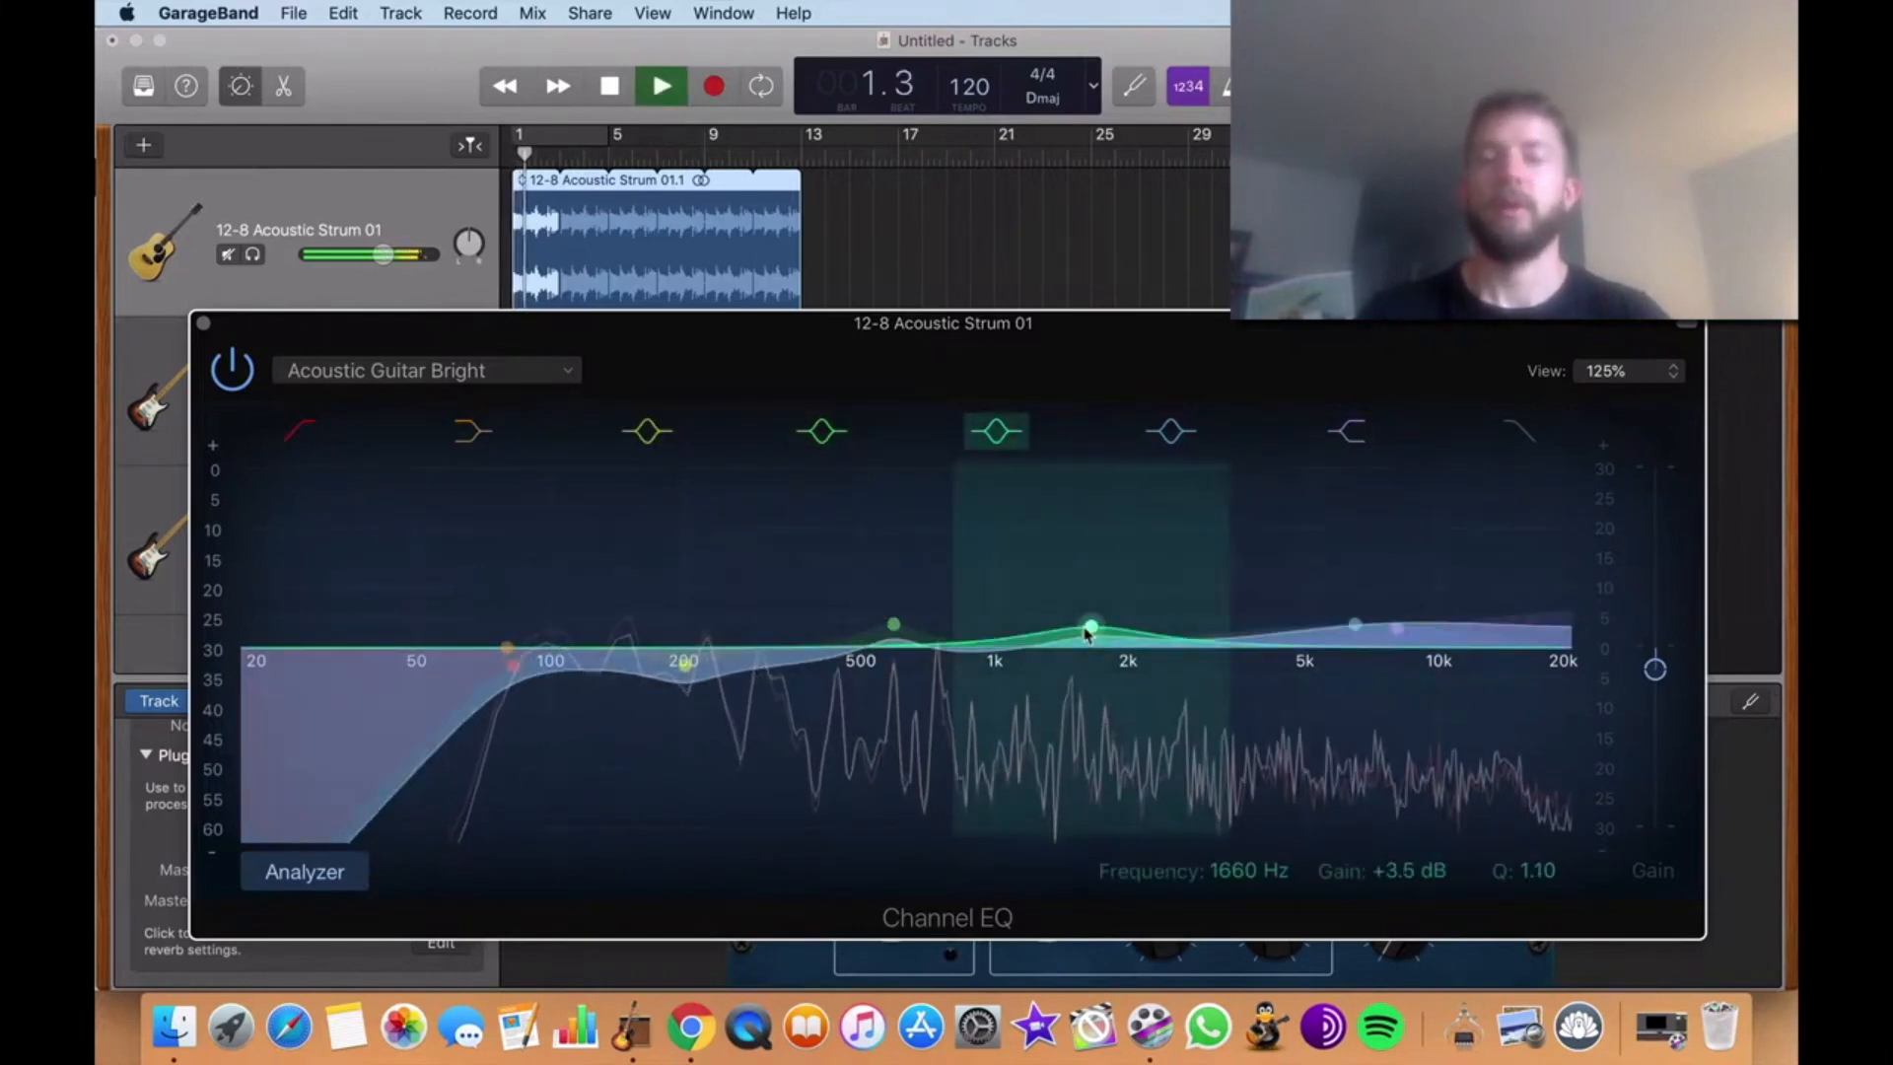
pyautogui.moveTo(1087, 634)
pyautogui.mouseDown()
pyautogui.moveTo(1088, 570)
pyautogui.moveTo(1089, 636)
pyautogui.mouseUp()
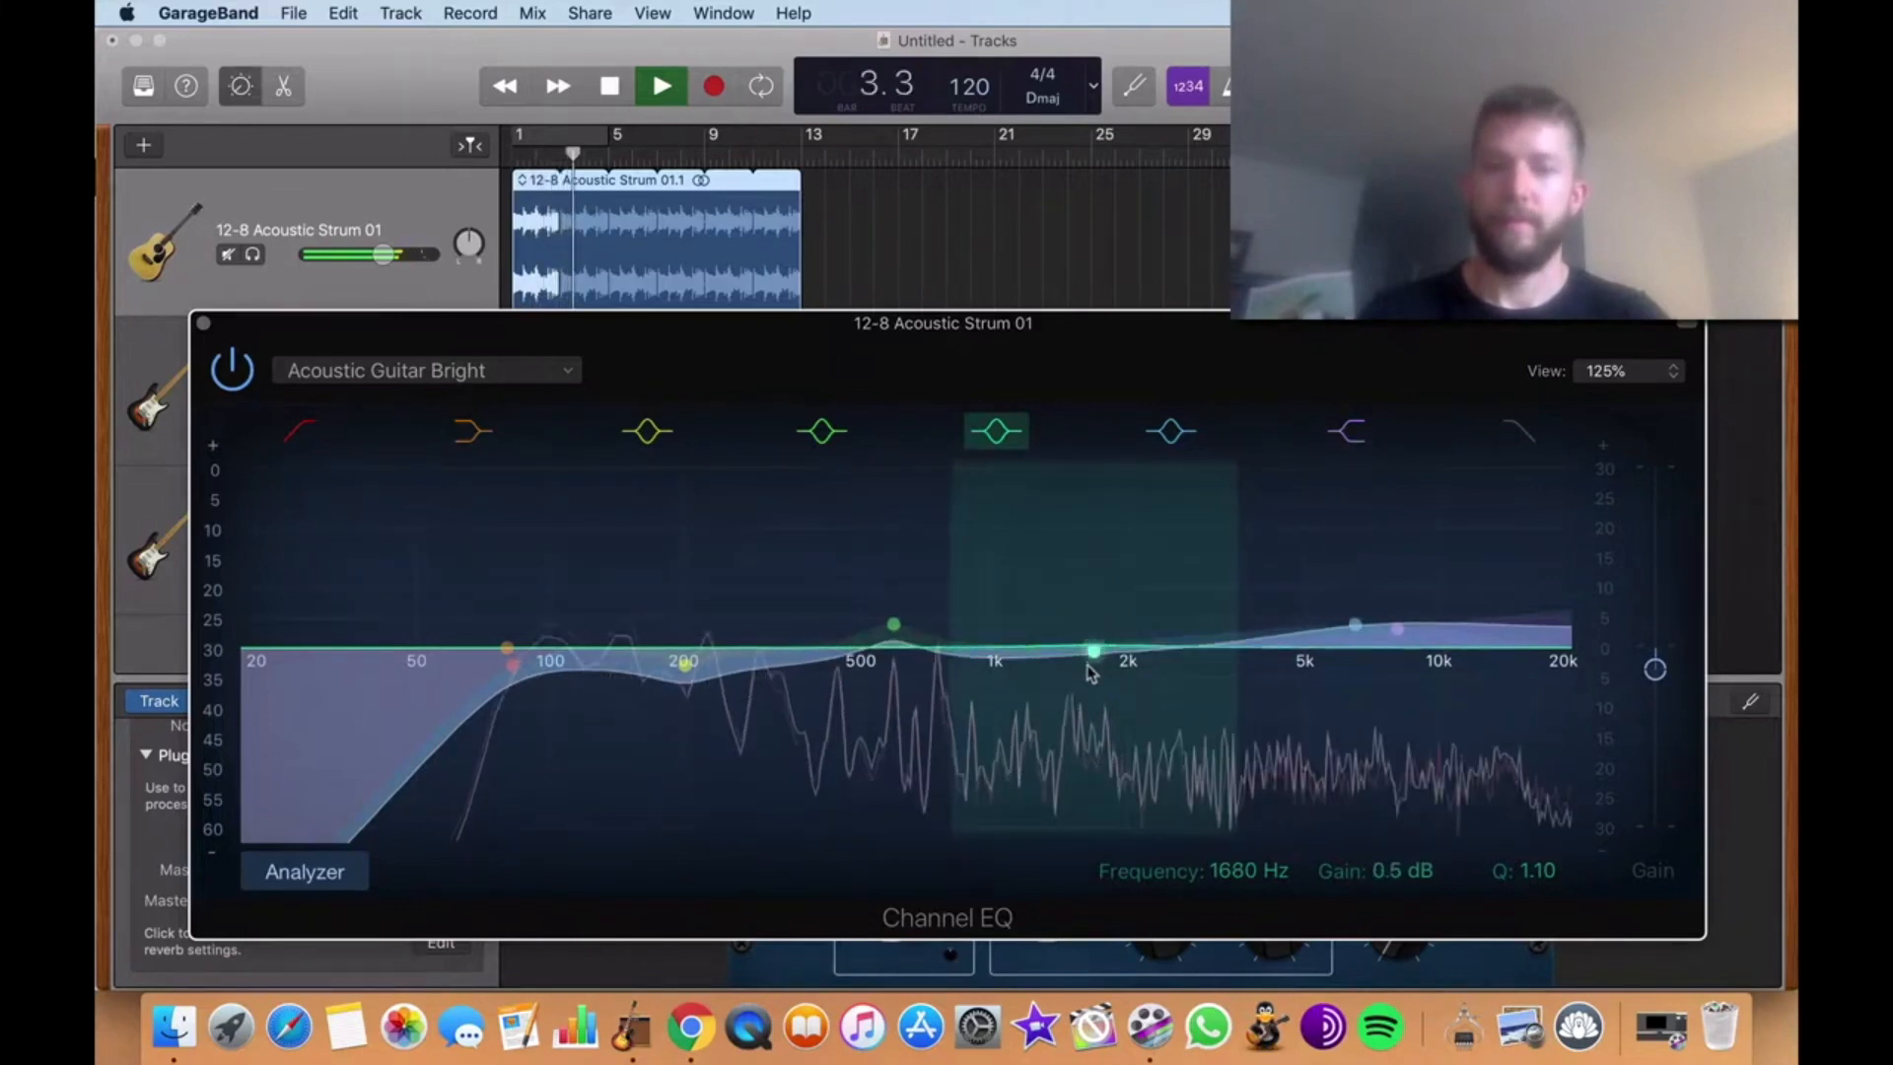
pyautogui.moveTo(1090, 703); pyautogui.dragTo(1106, 606)
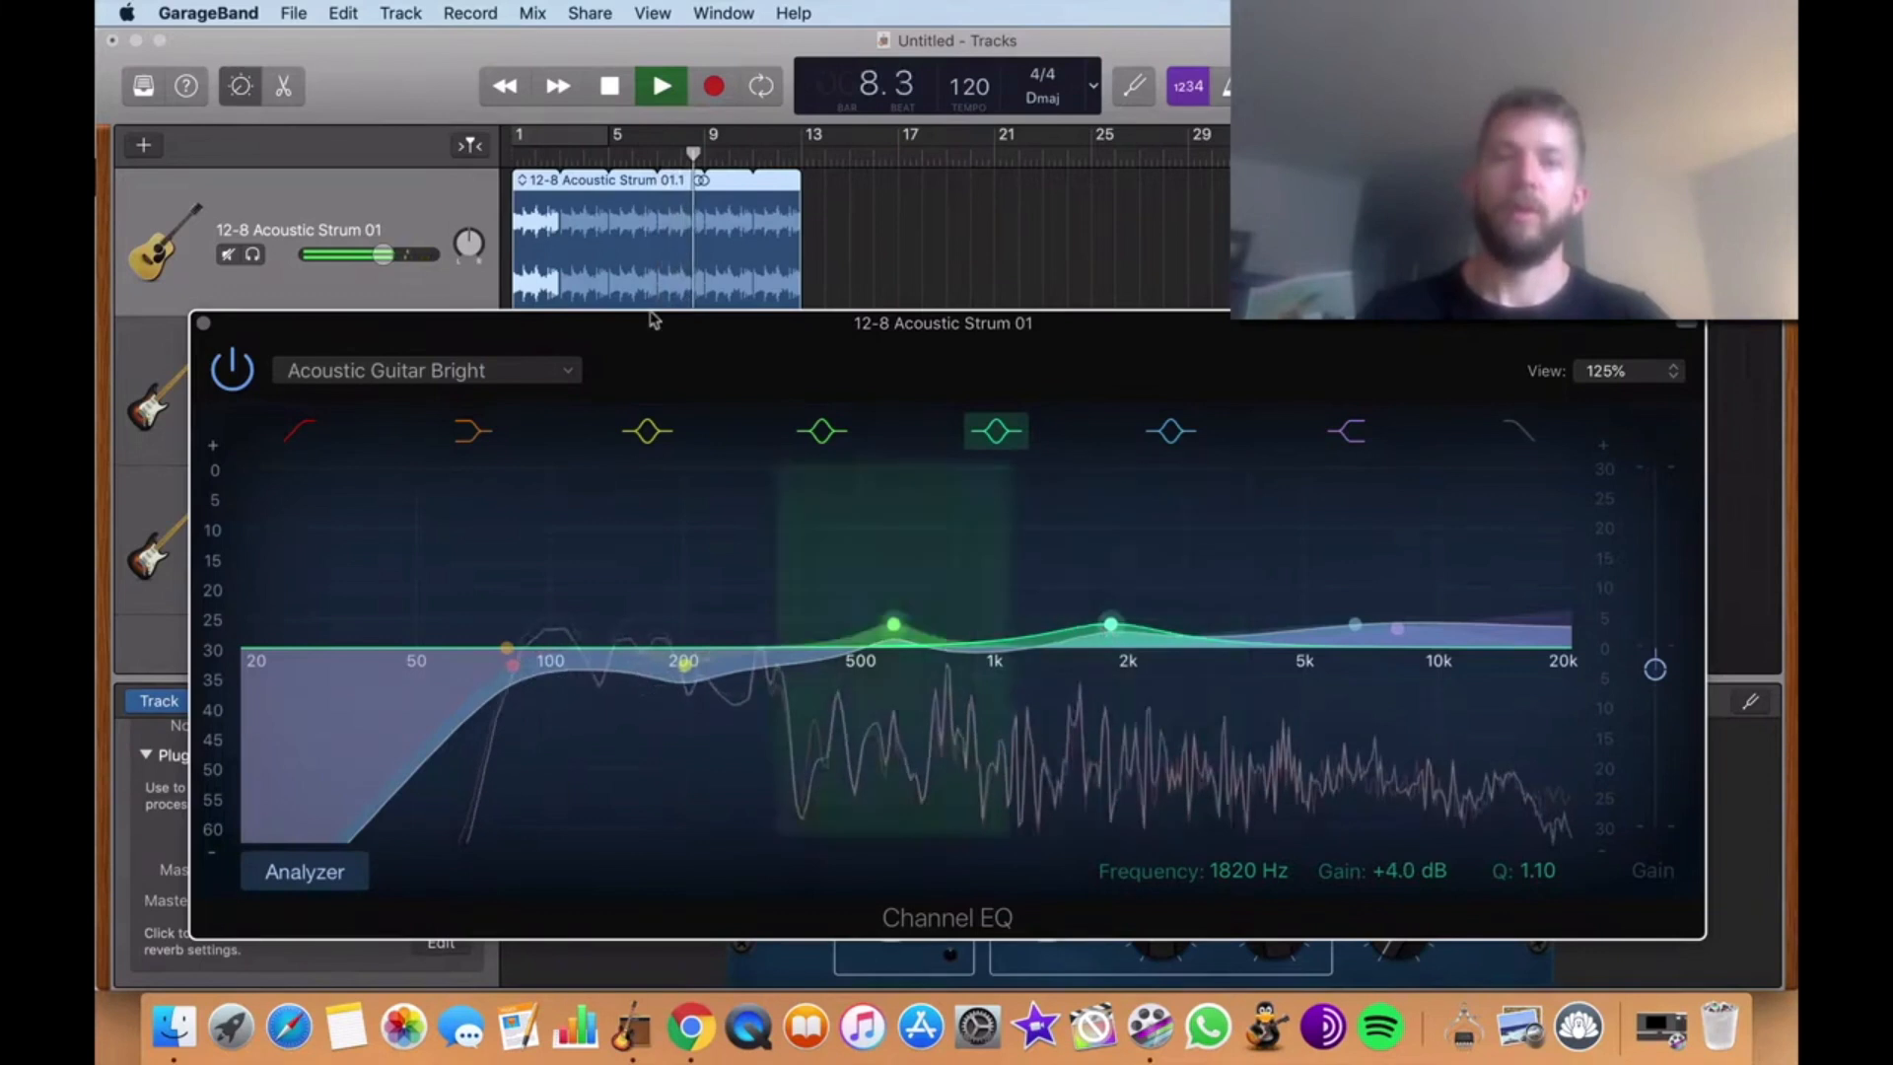
pyautogui.moveTo(1119, 621)
pyautogui.mouseDown()
pyautogui.moveTo(1115, 505)
pyautogui.moveTo(1123, 632)
pyautogui.mouseUp()
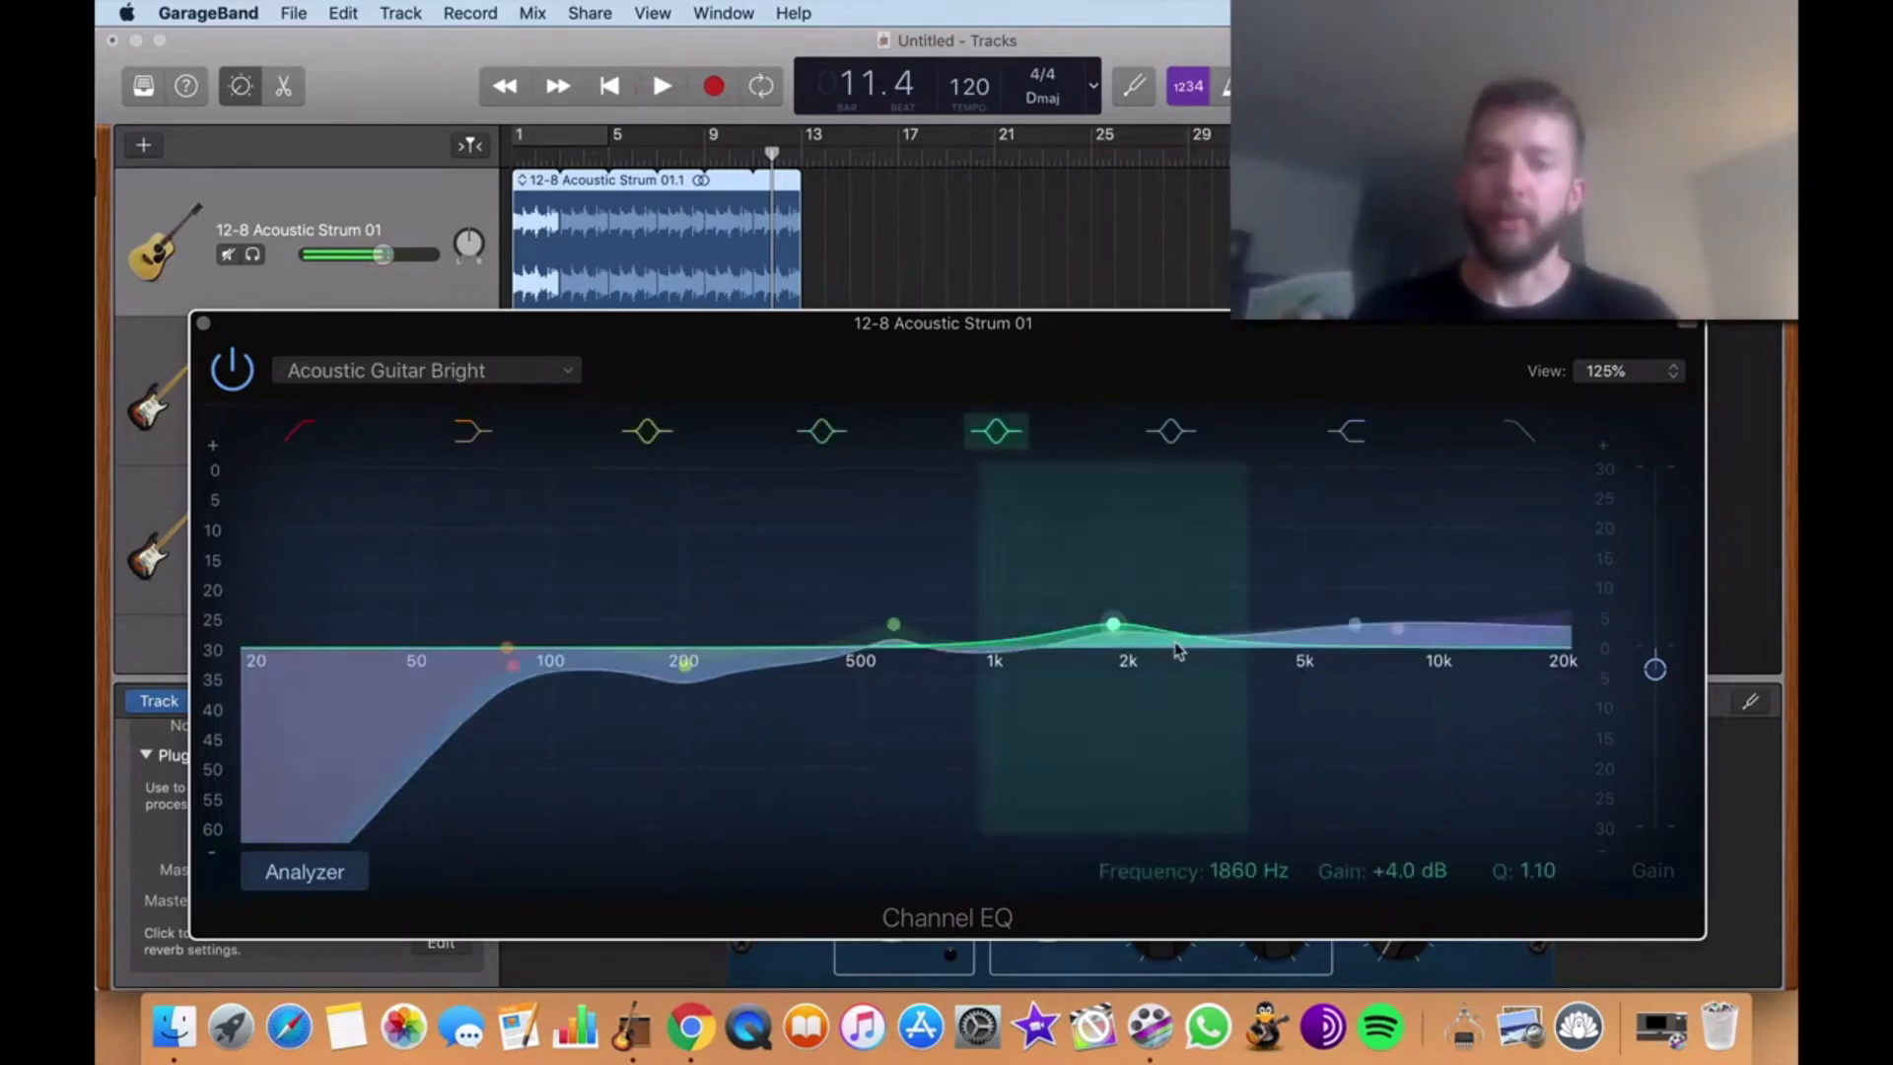
pyautogui.moveTo(1119, 643)
pyautogui.mouseDown()
pyautogui.moveTo(1111, 579)
pyautogui.moveTo(1105, 625)
pyautogui.mouseUp()
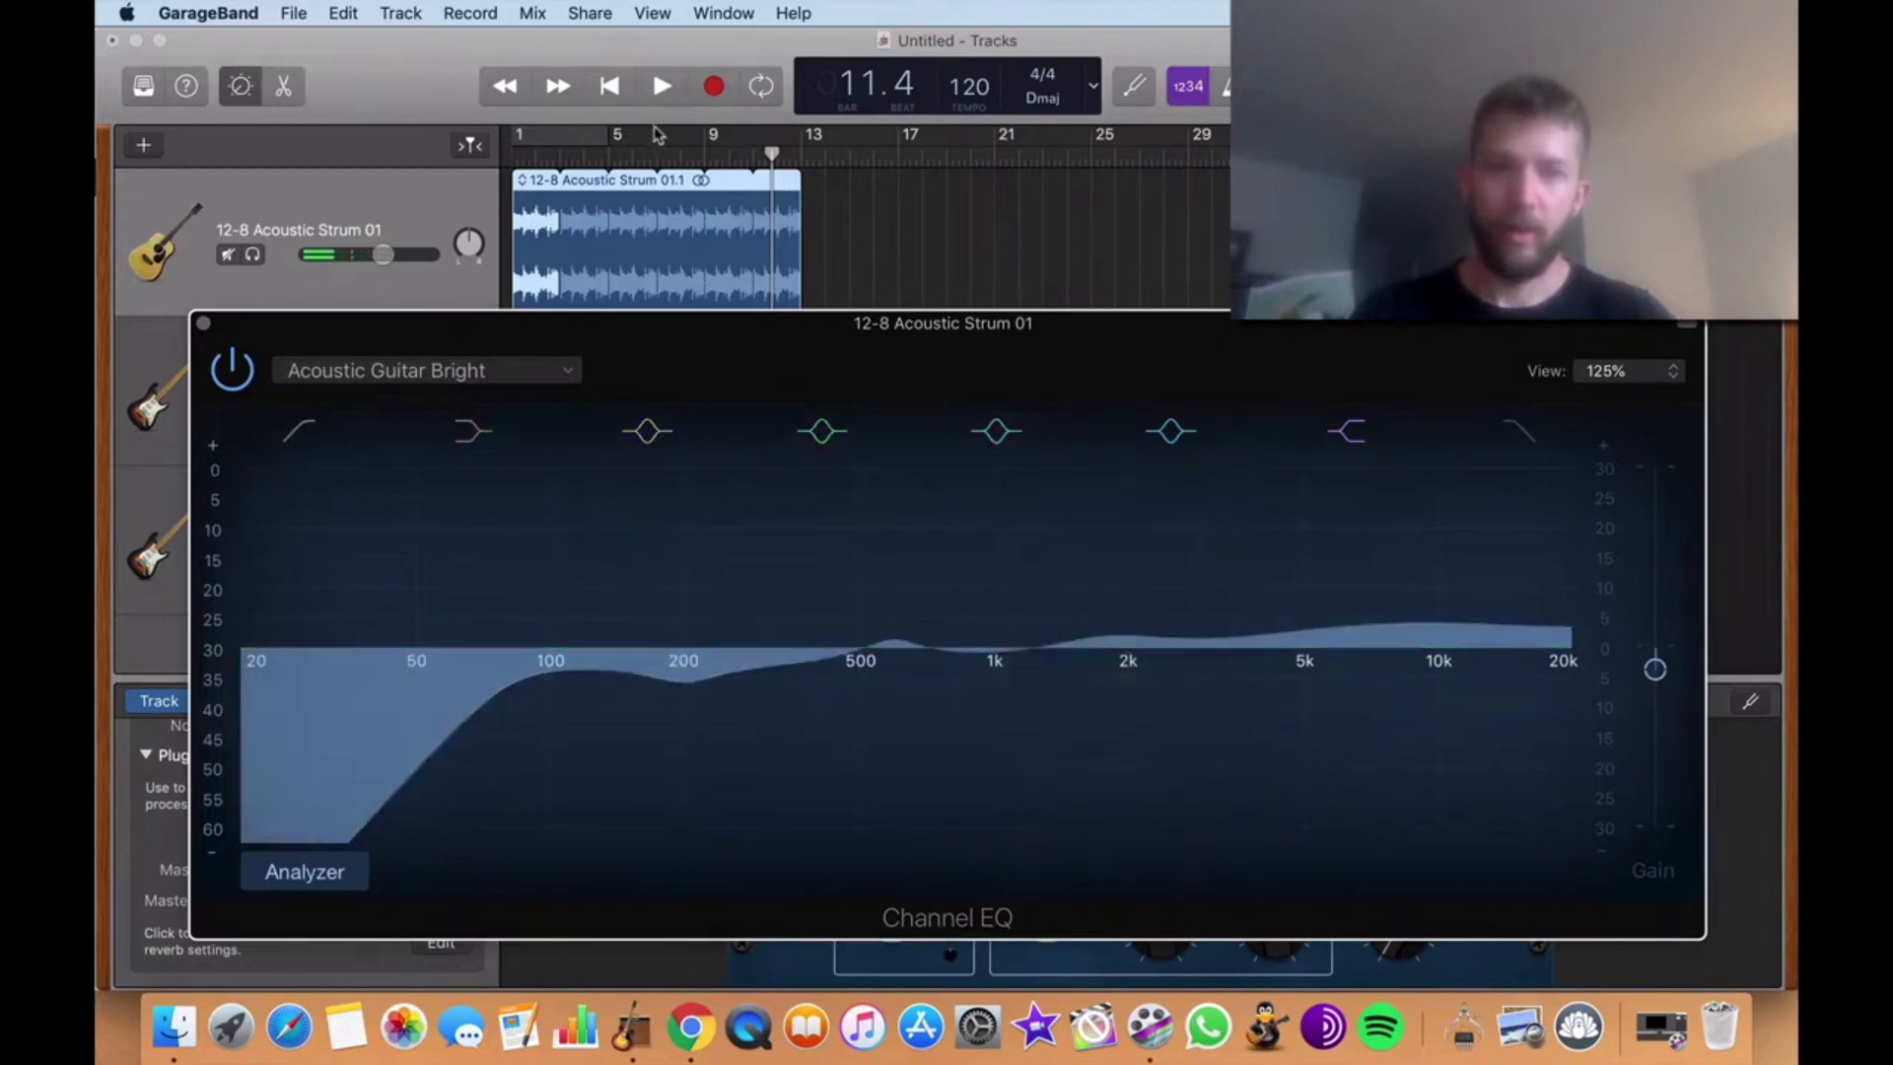
pyautogui.click(662, 86)
pyautogui.moveTo(1105, 645)
pyautogui.mouseDown()
pyautogui.moveTo(1114, 560)
pyautogui.moveTo(1112, 620)
pyautogui.mouseUp()
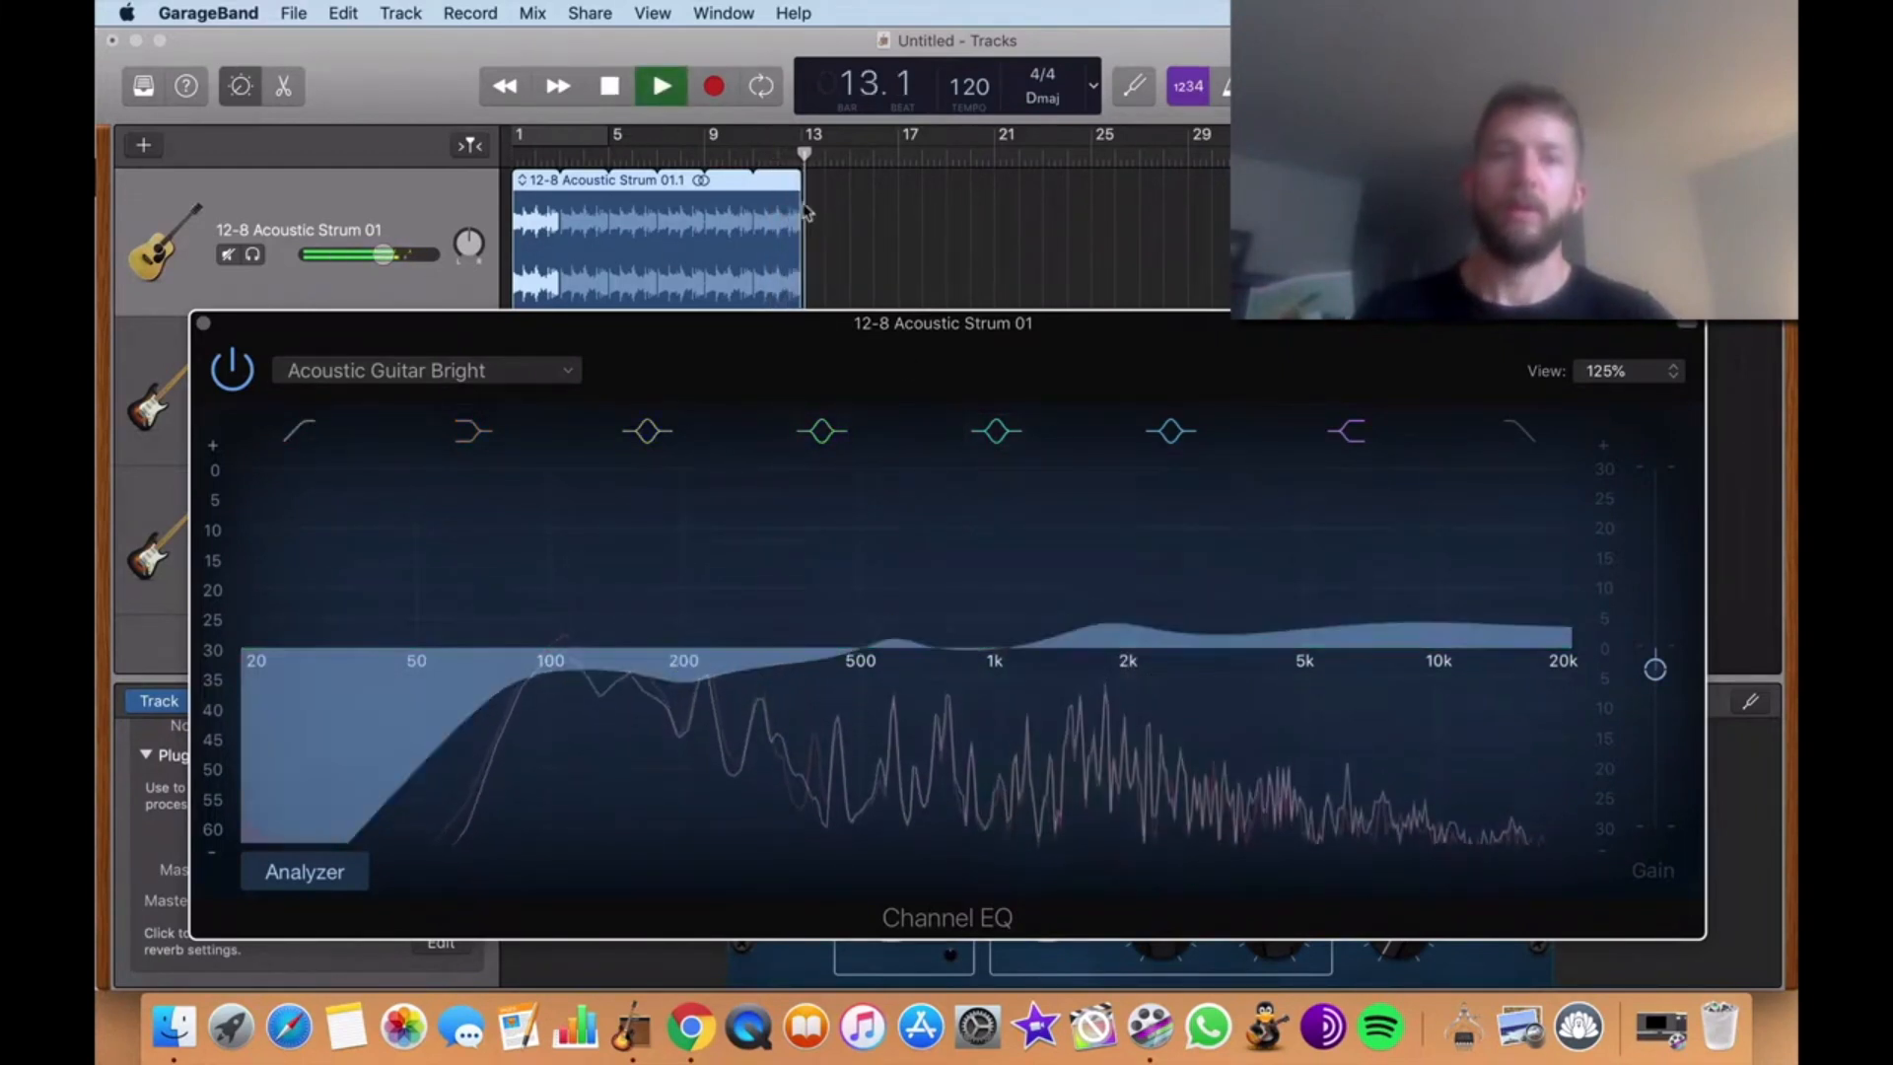
pyautogui.click(561, 155)
pyautogui.click(606, 96)
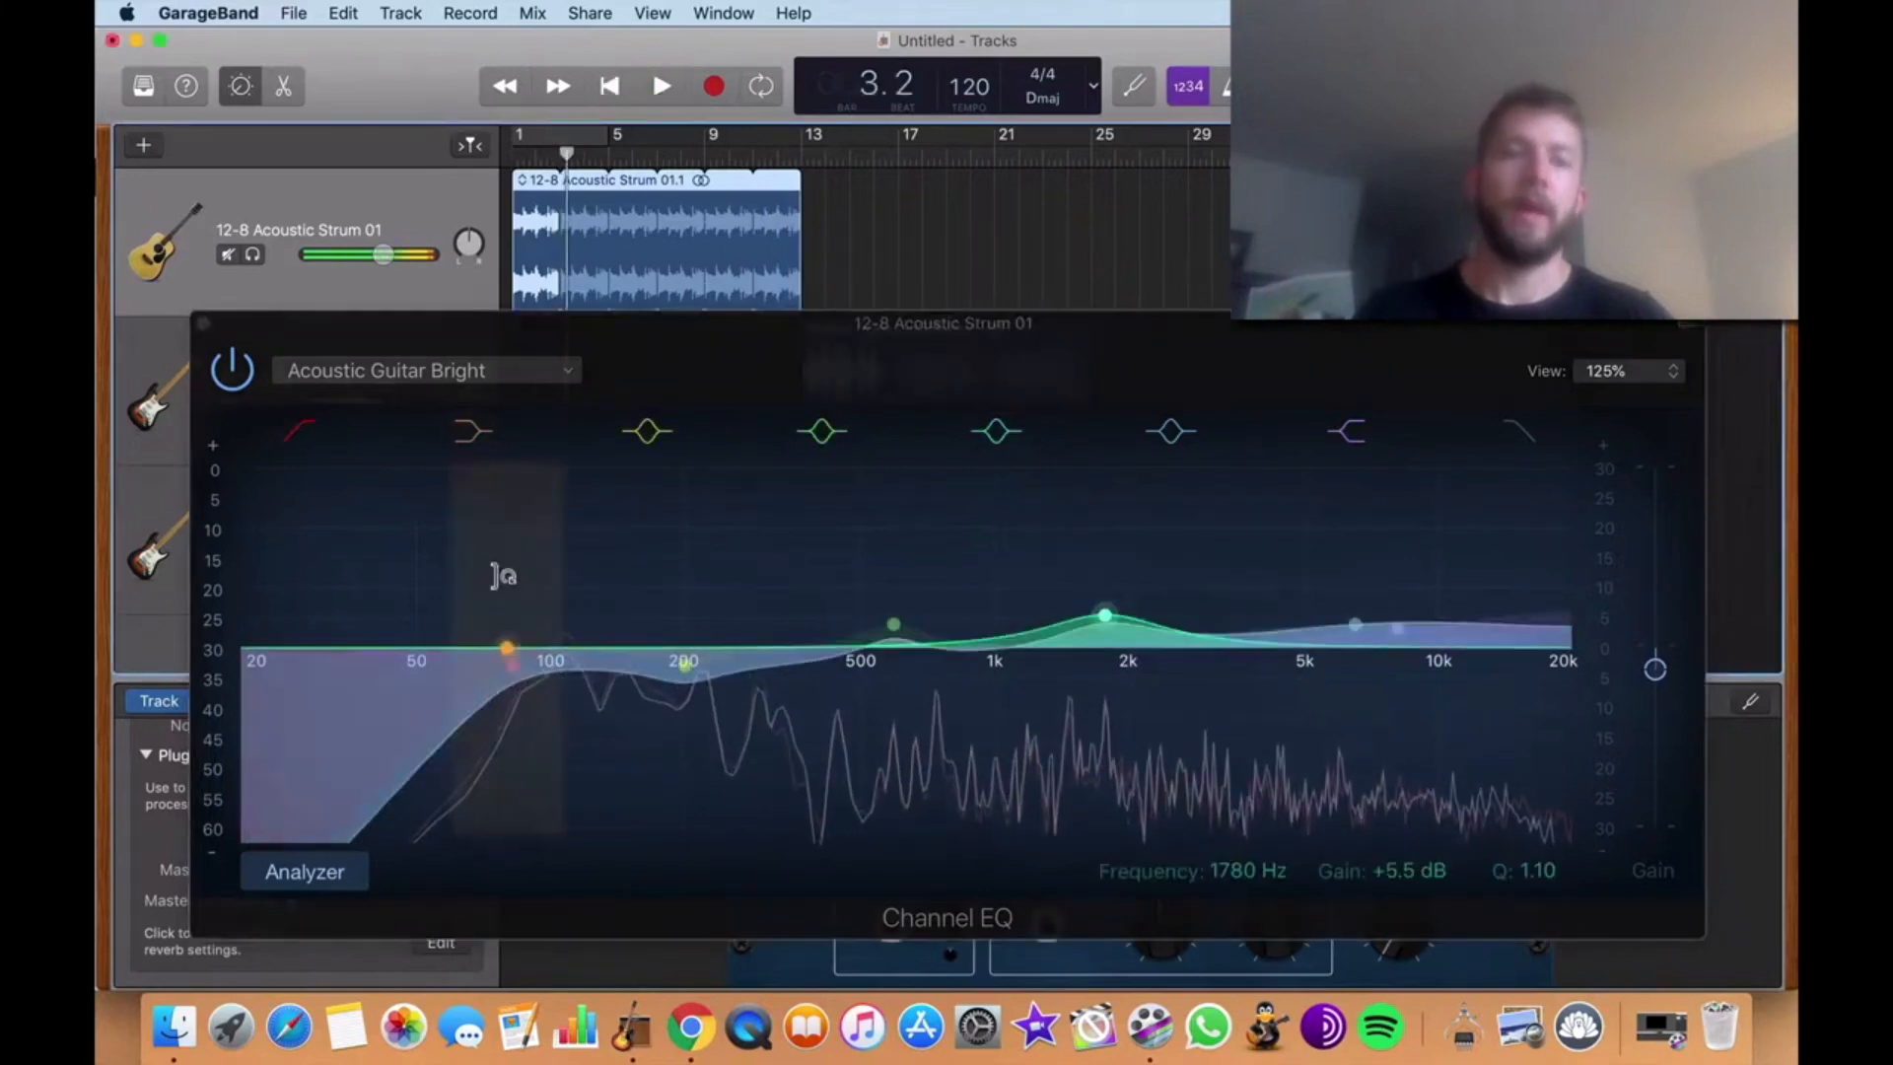
# Exaggerate the resonance of the acoustic EQ's low cut at 83 Hz, settle its Q at about 1.10 and close the EQ
pyautogui.click(523, 645)
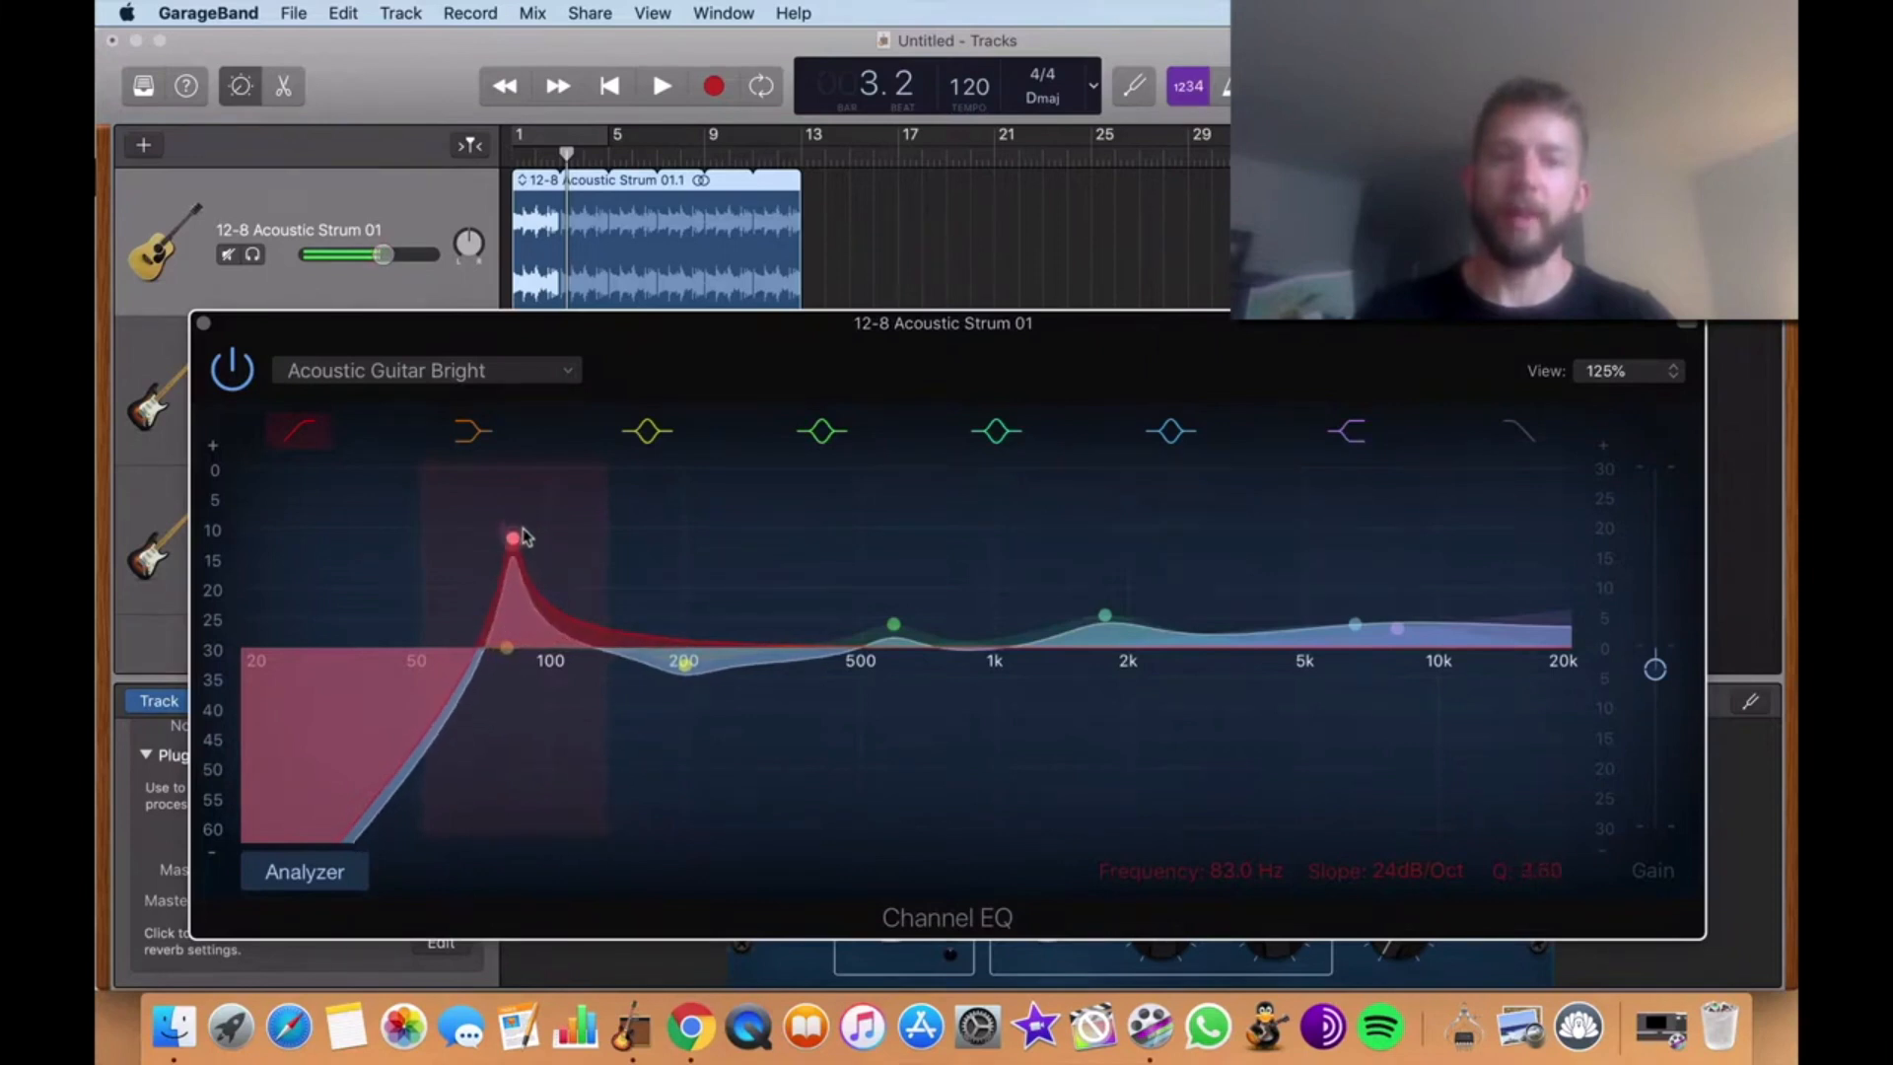
pyautogui.moveTo(526, 588); pyautogui.dragTo(525, 647)
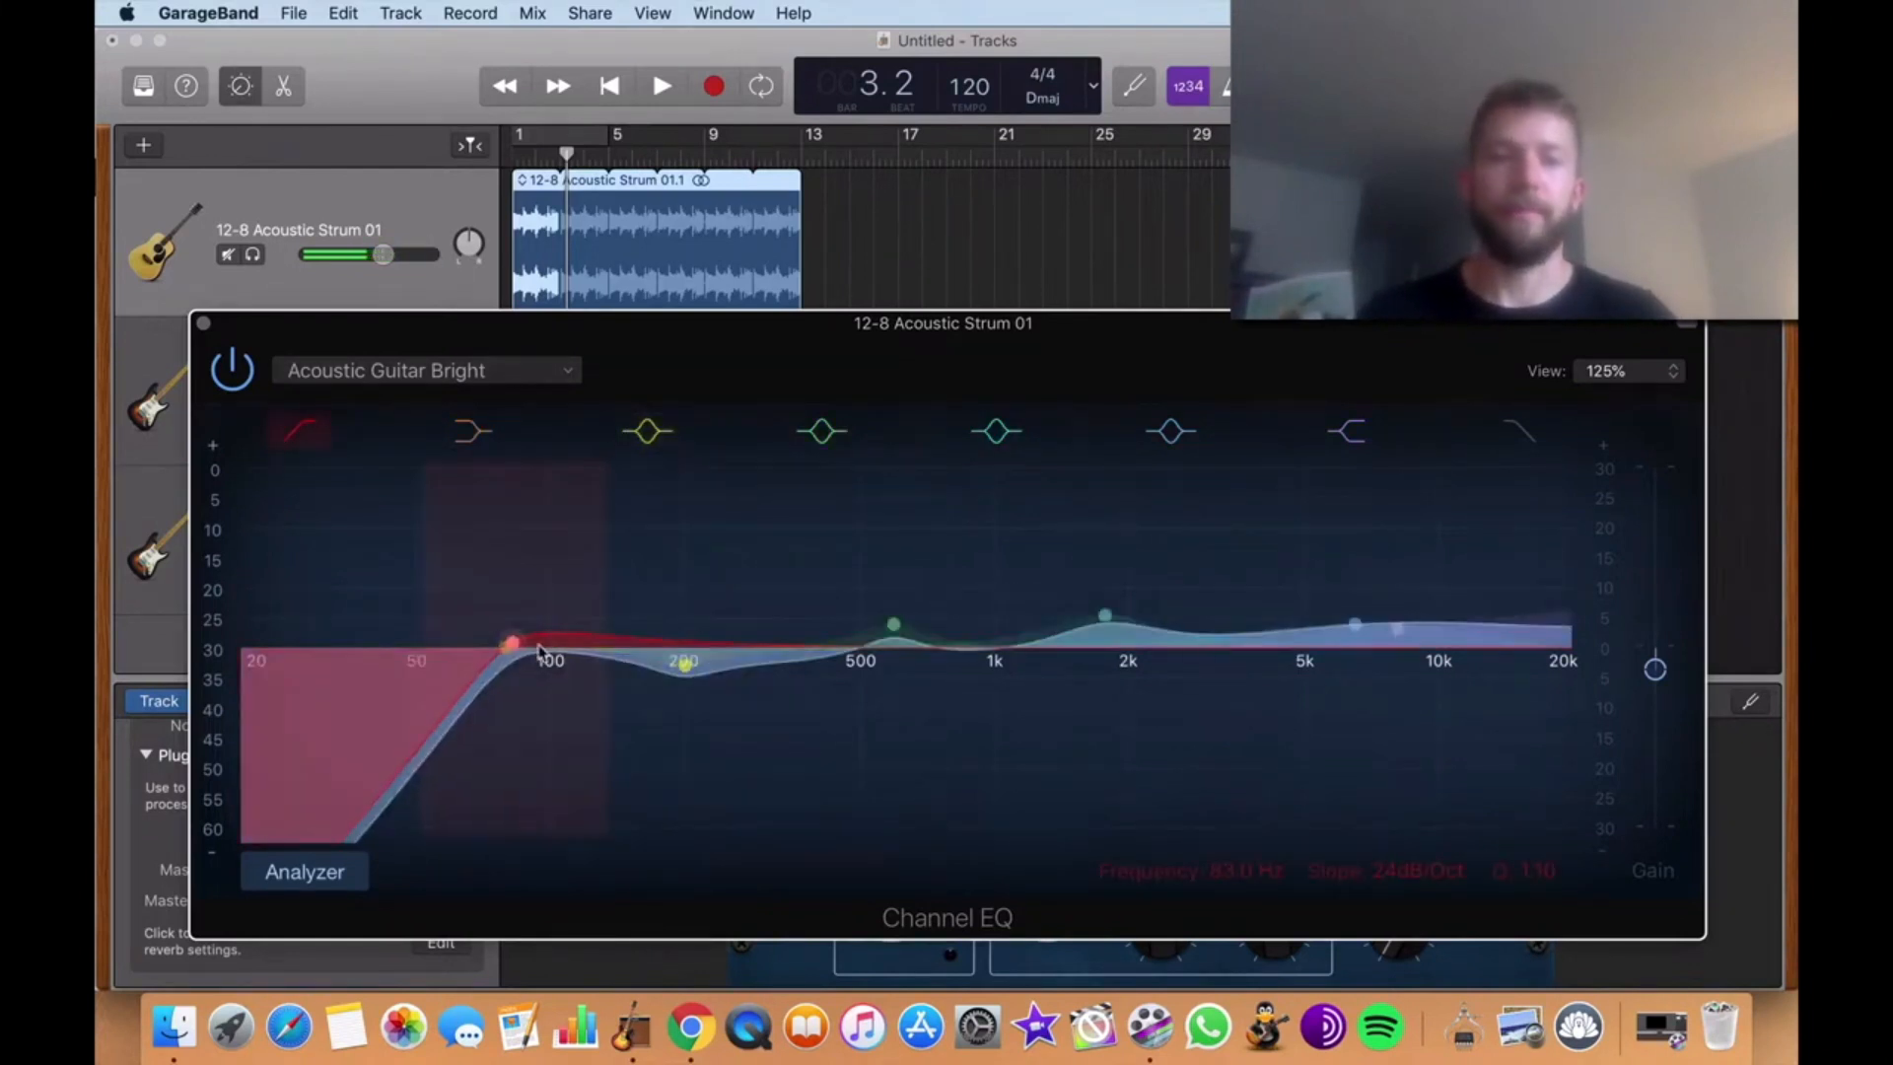
pyautogui.click(206, 324)
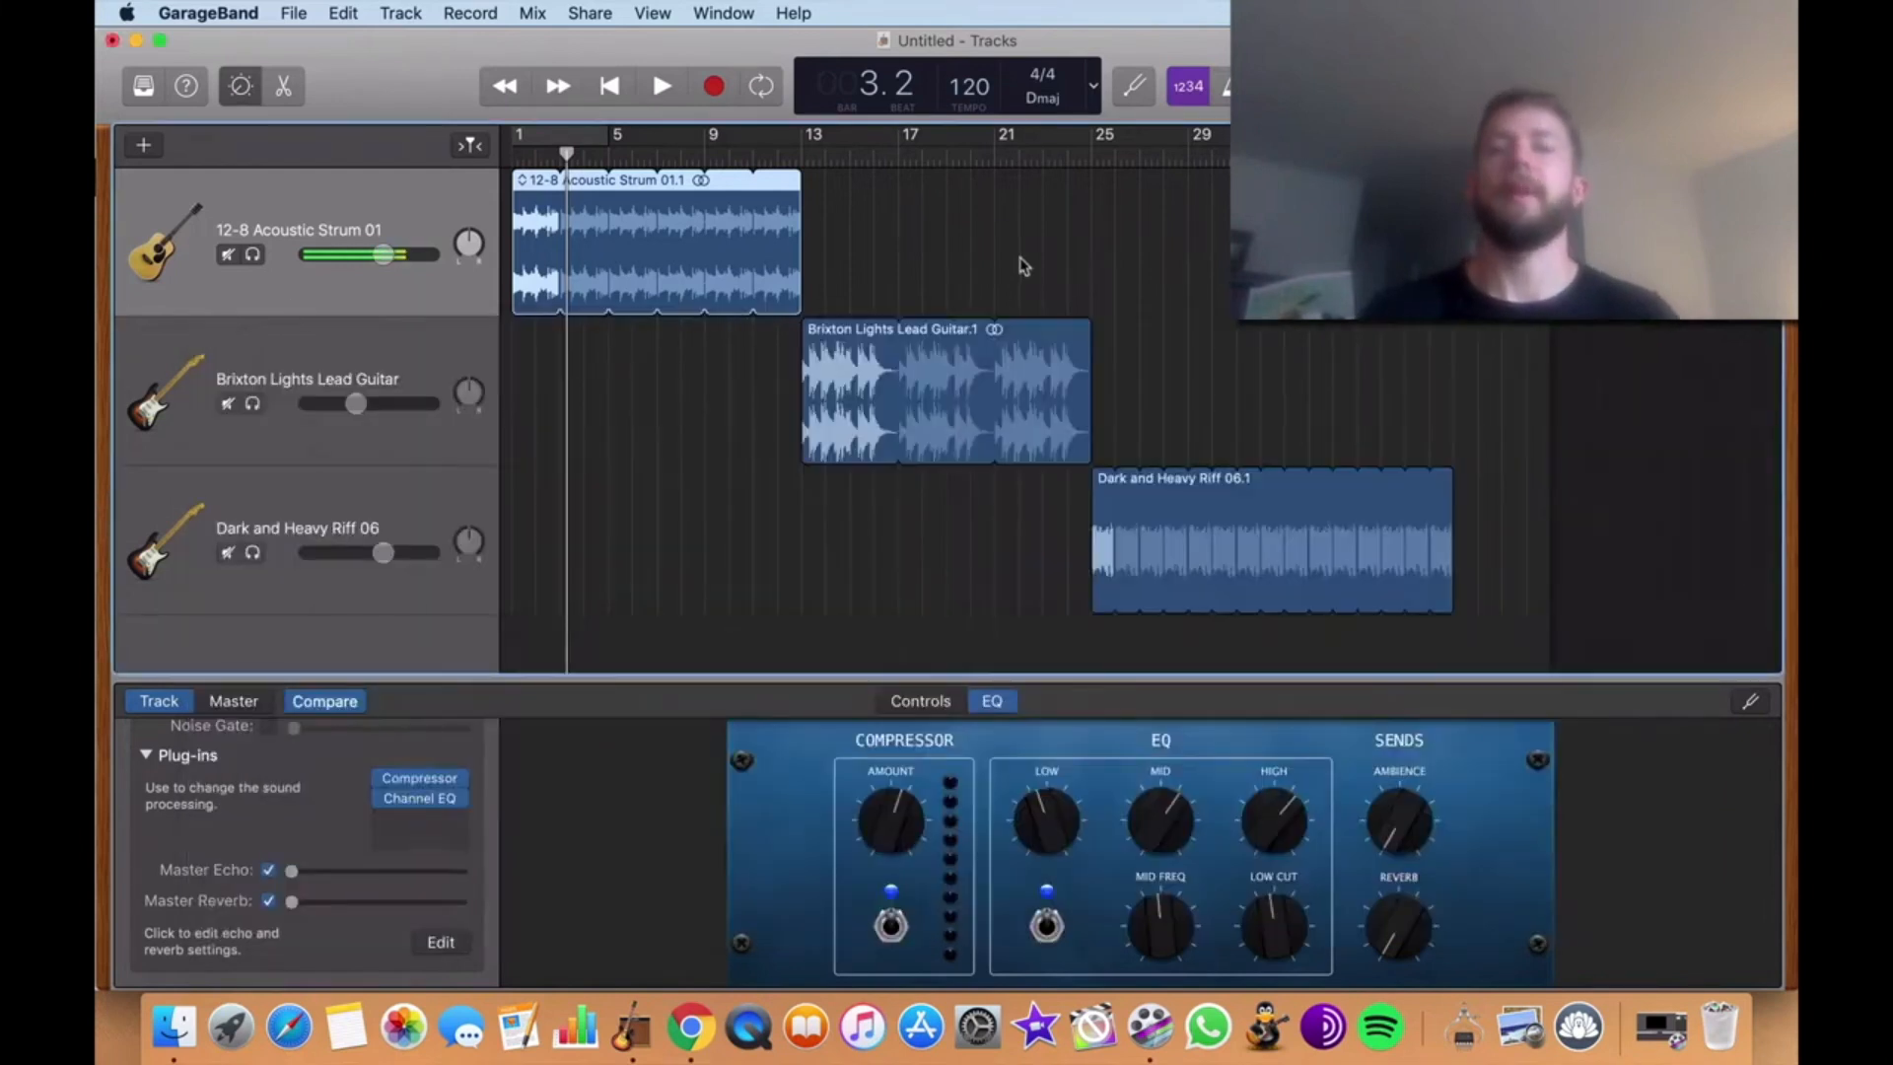
# Reopen the acoustic track's Channel EQ to review the finished curve, and close it
pyautogui.click(1023, 266)
pyautogui.click(529, 243)
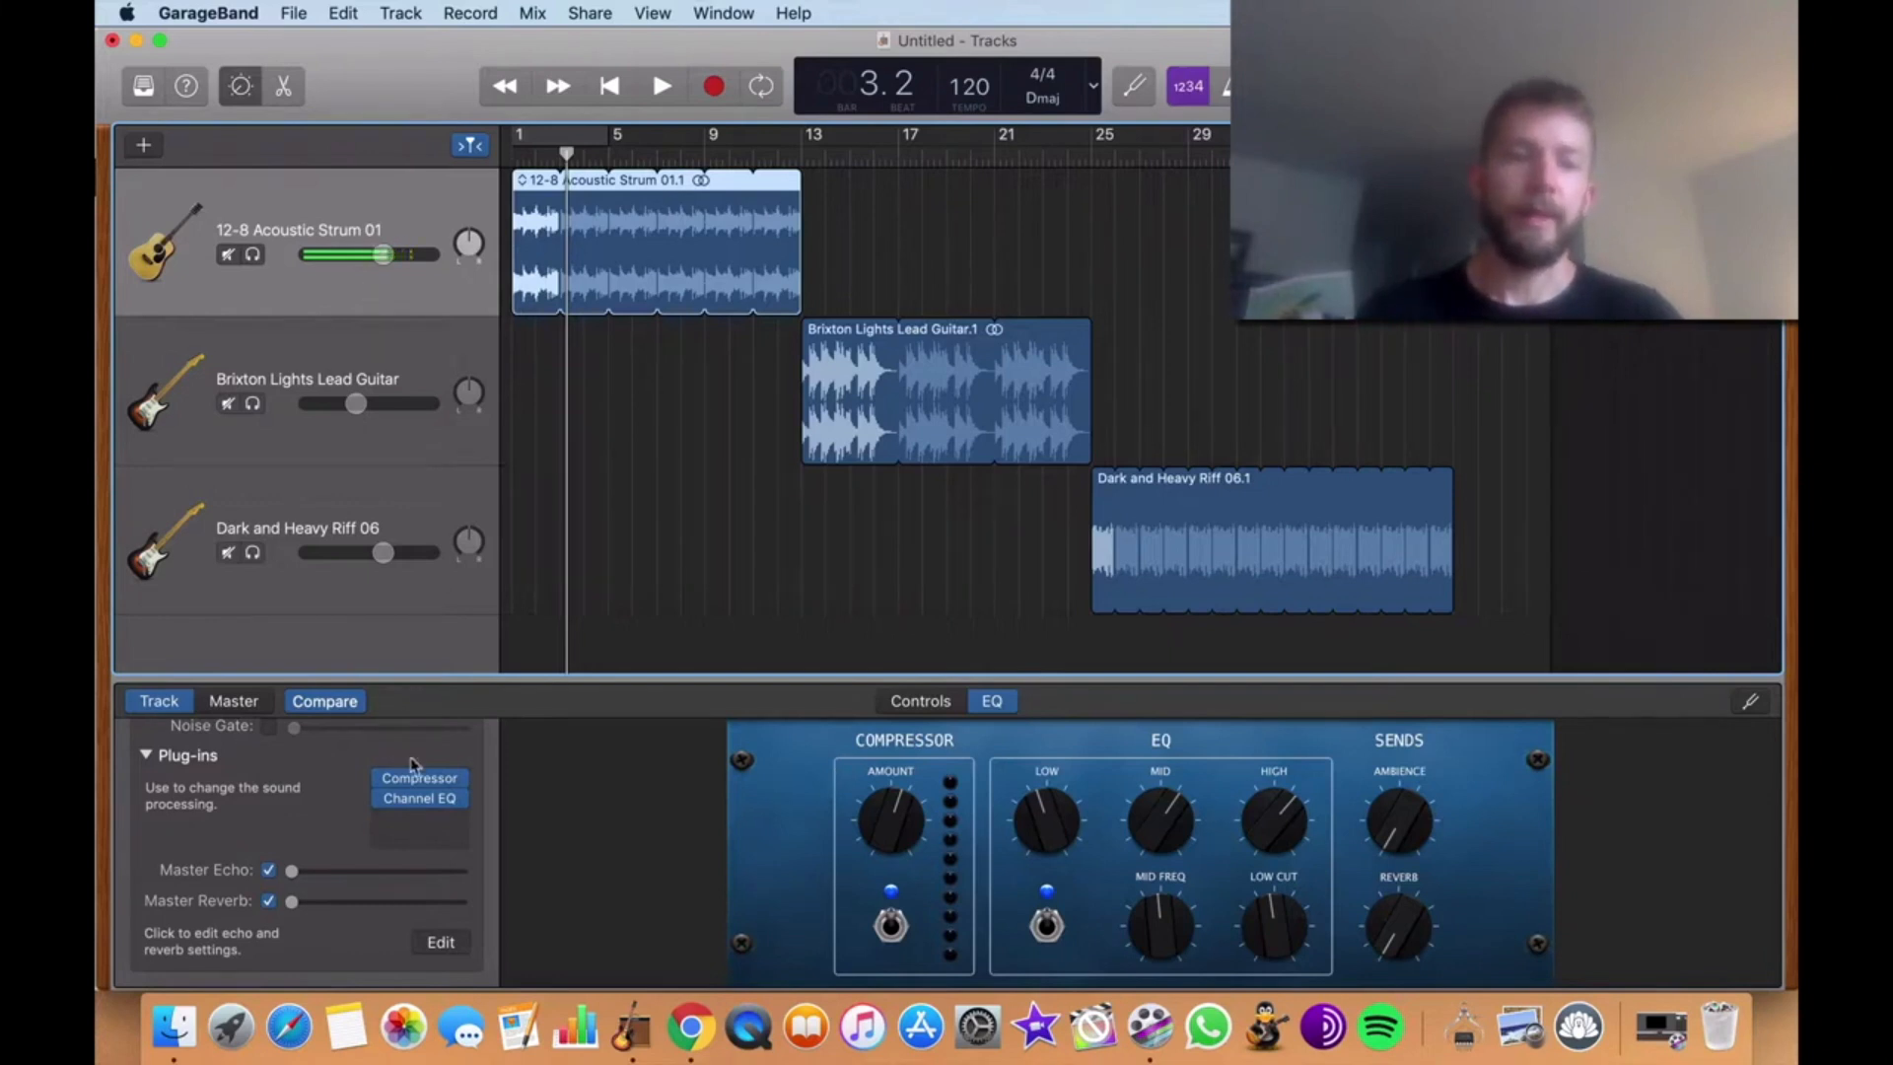
pyautogui.click(992, 701)
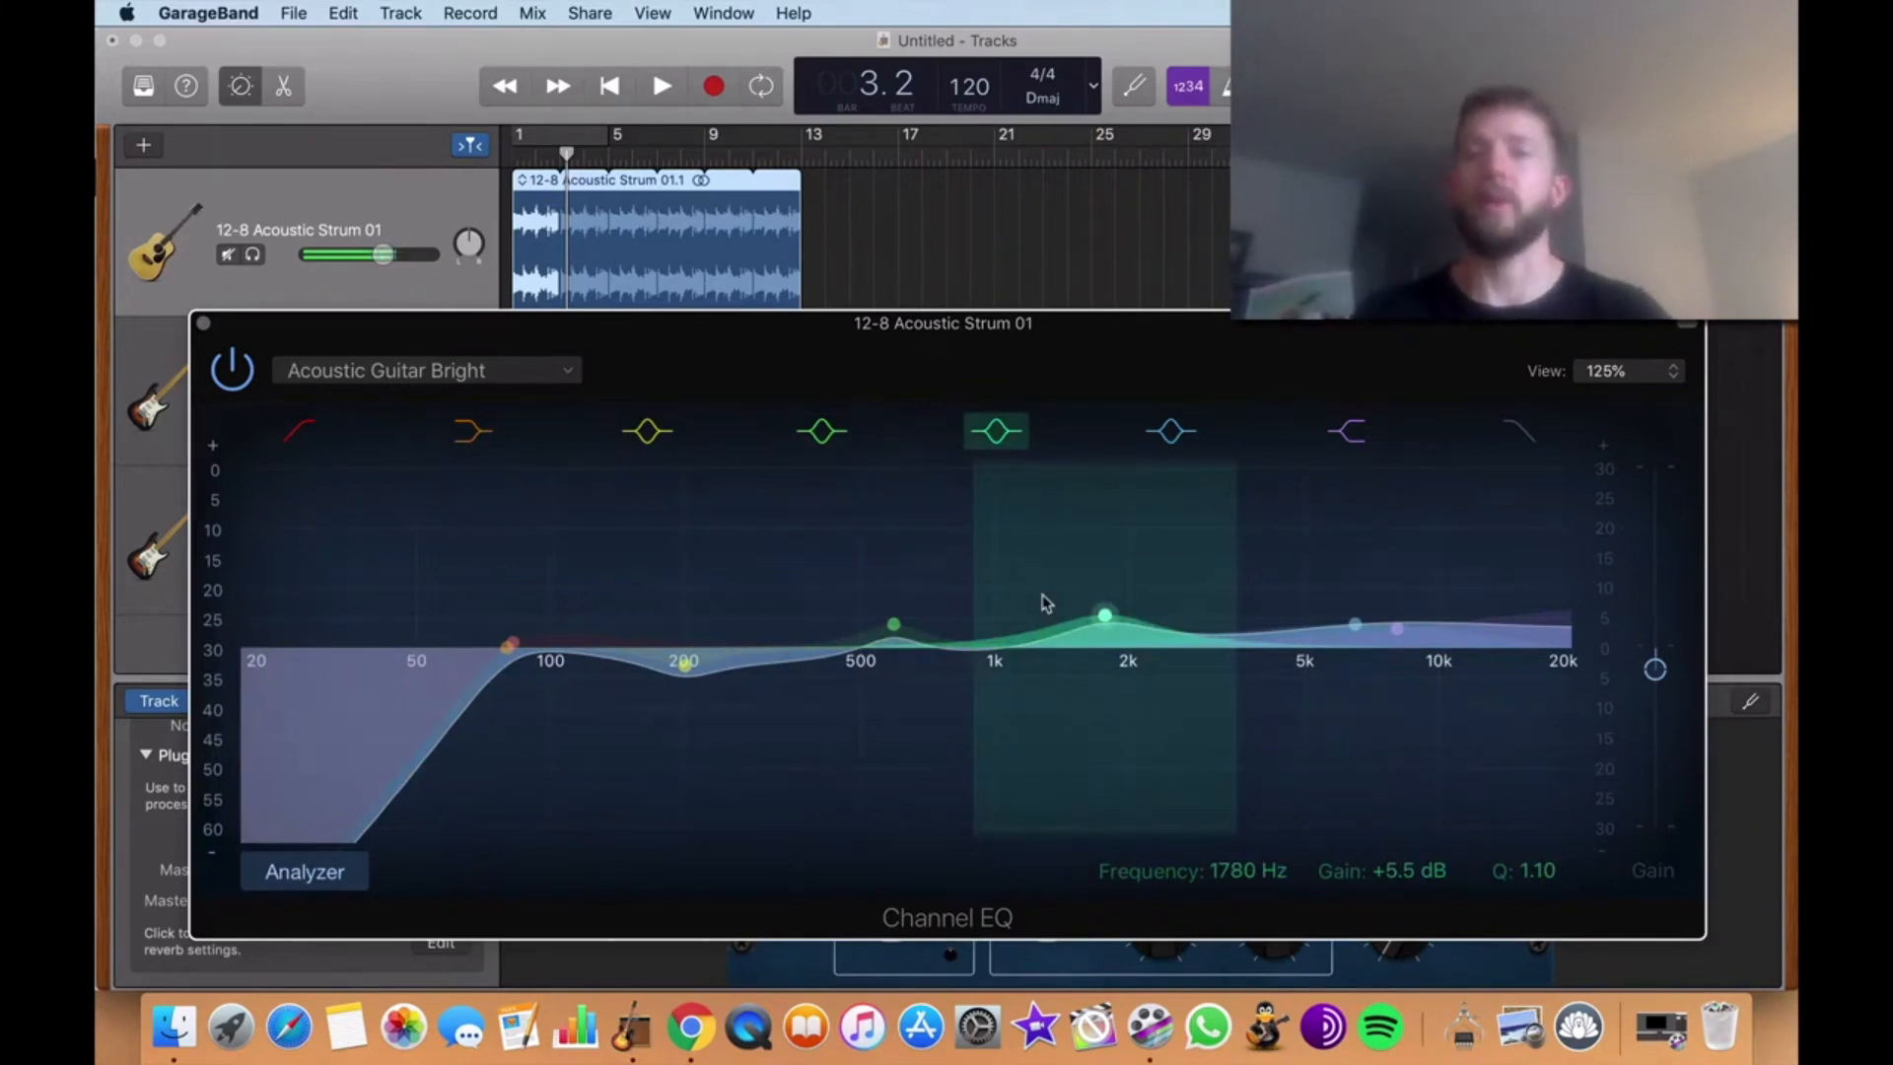
pyautogui.click(204, 325)
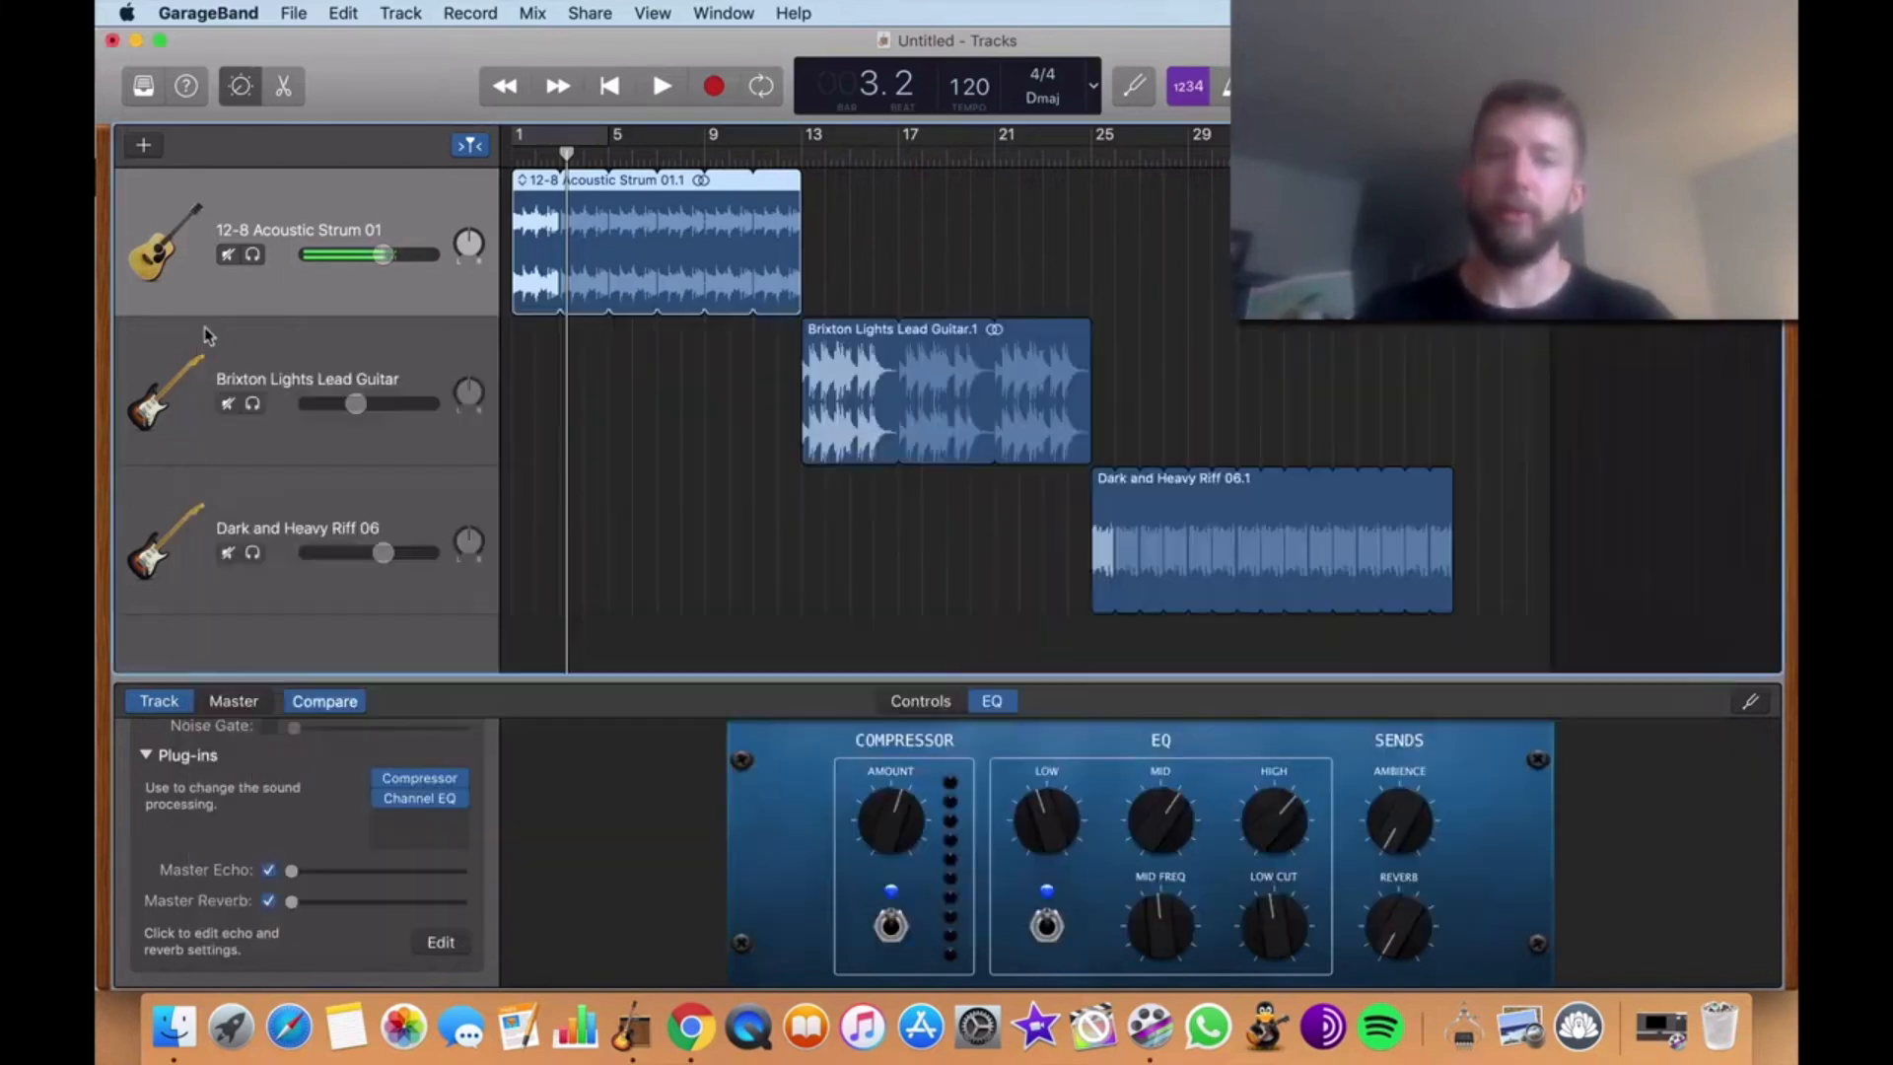
# Select and solo the Brixton Lights Lead Guitar track and play it from bar 13
pyautogui.click(731, 428)
pyautogui.click(404, 343)
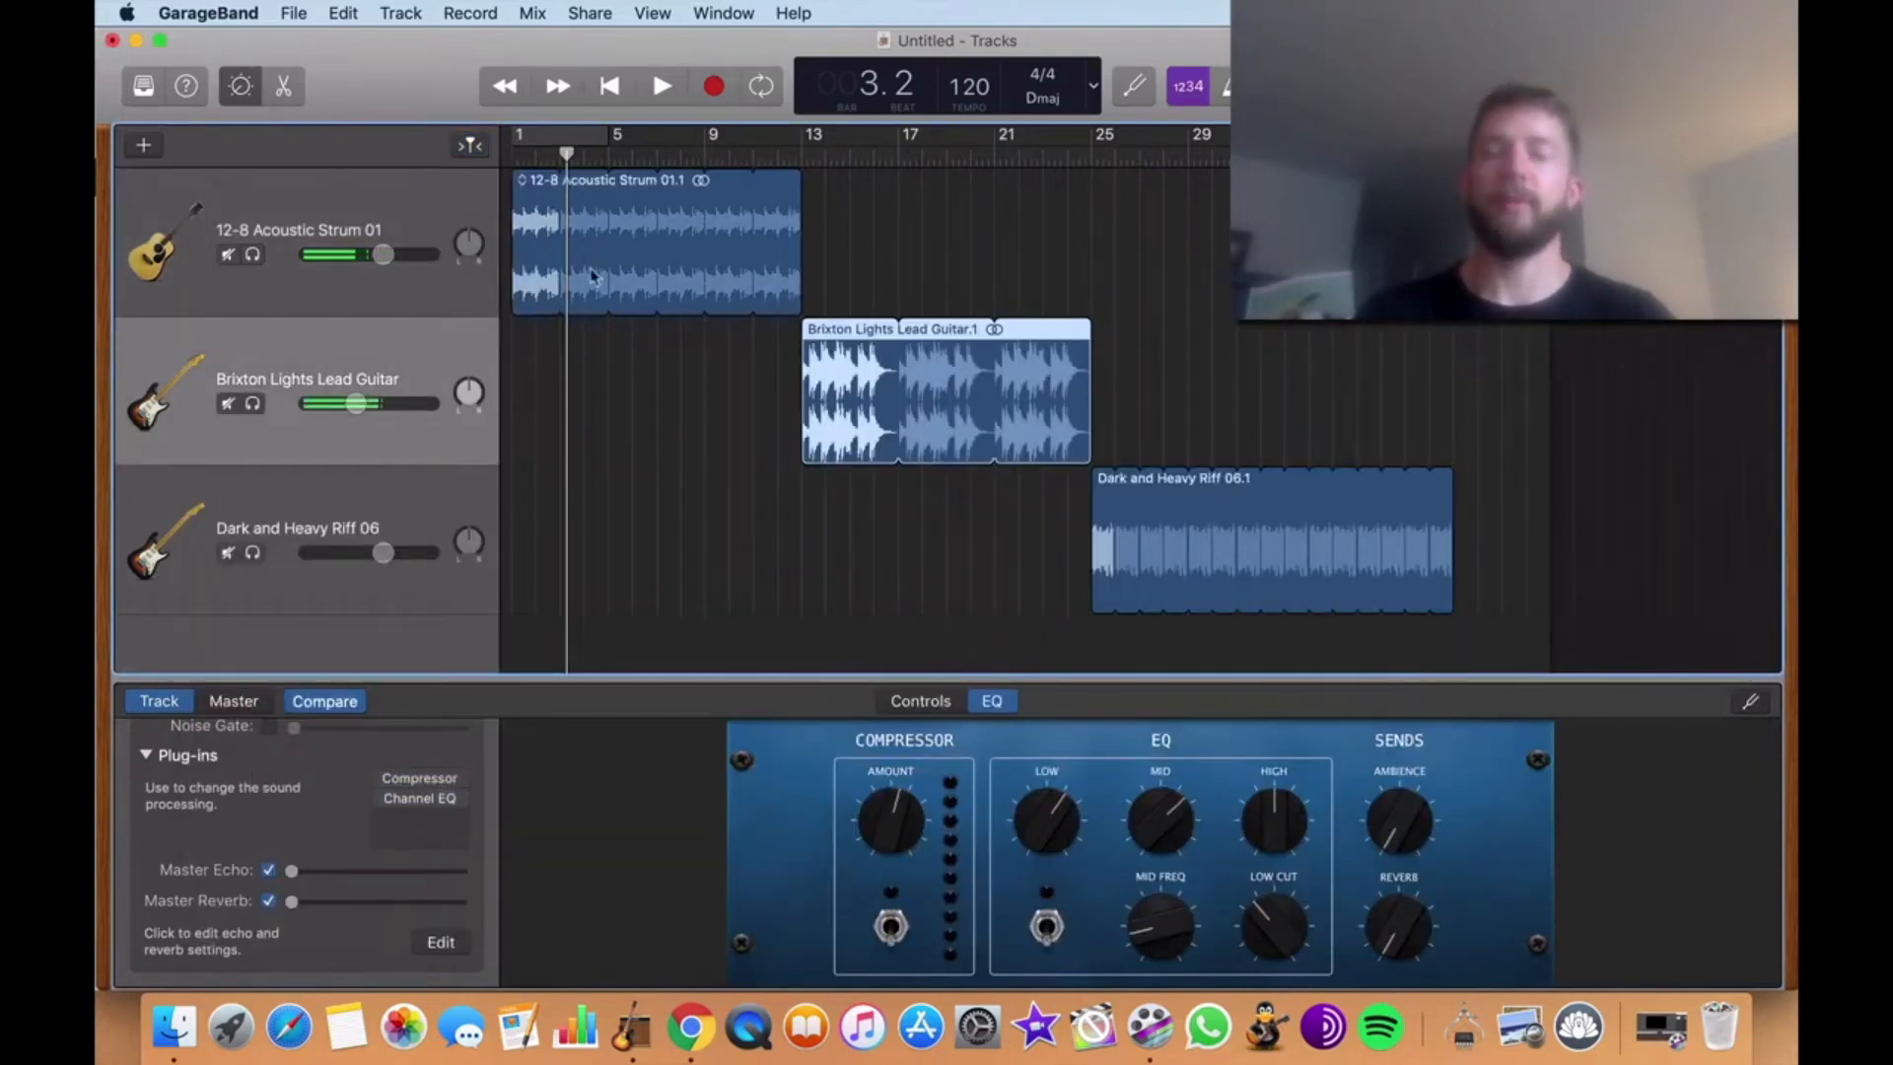
pyautogui.click(253, 405)
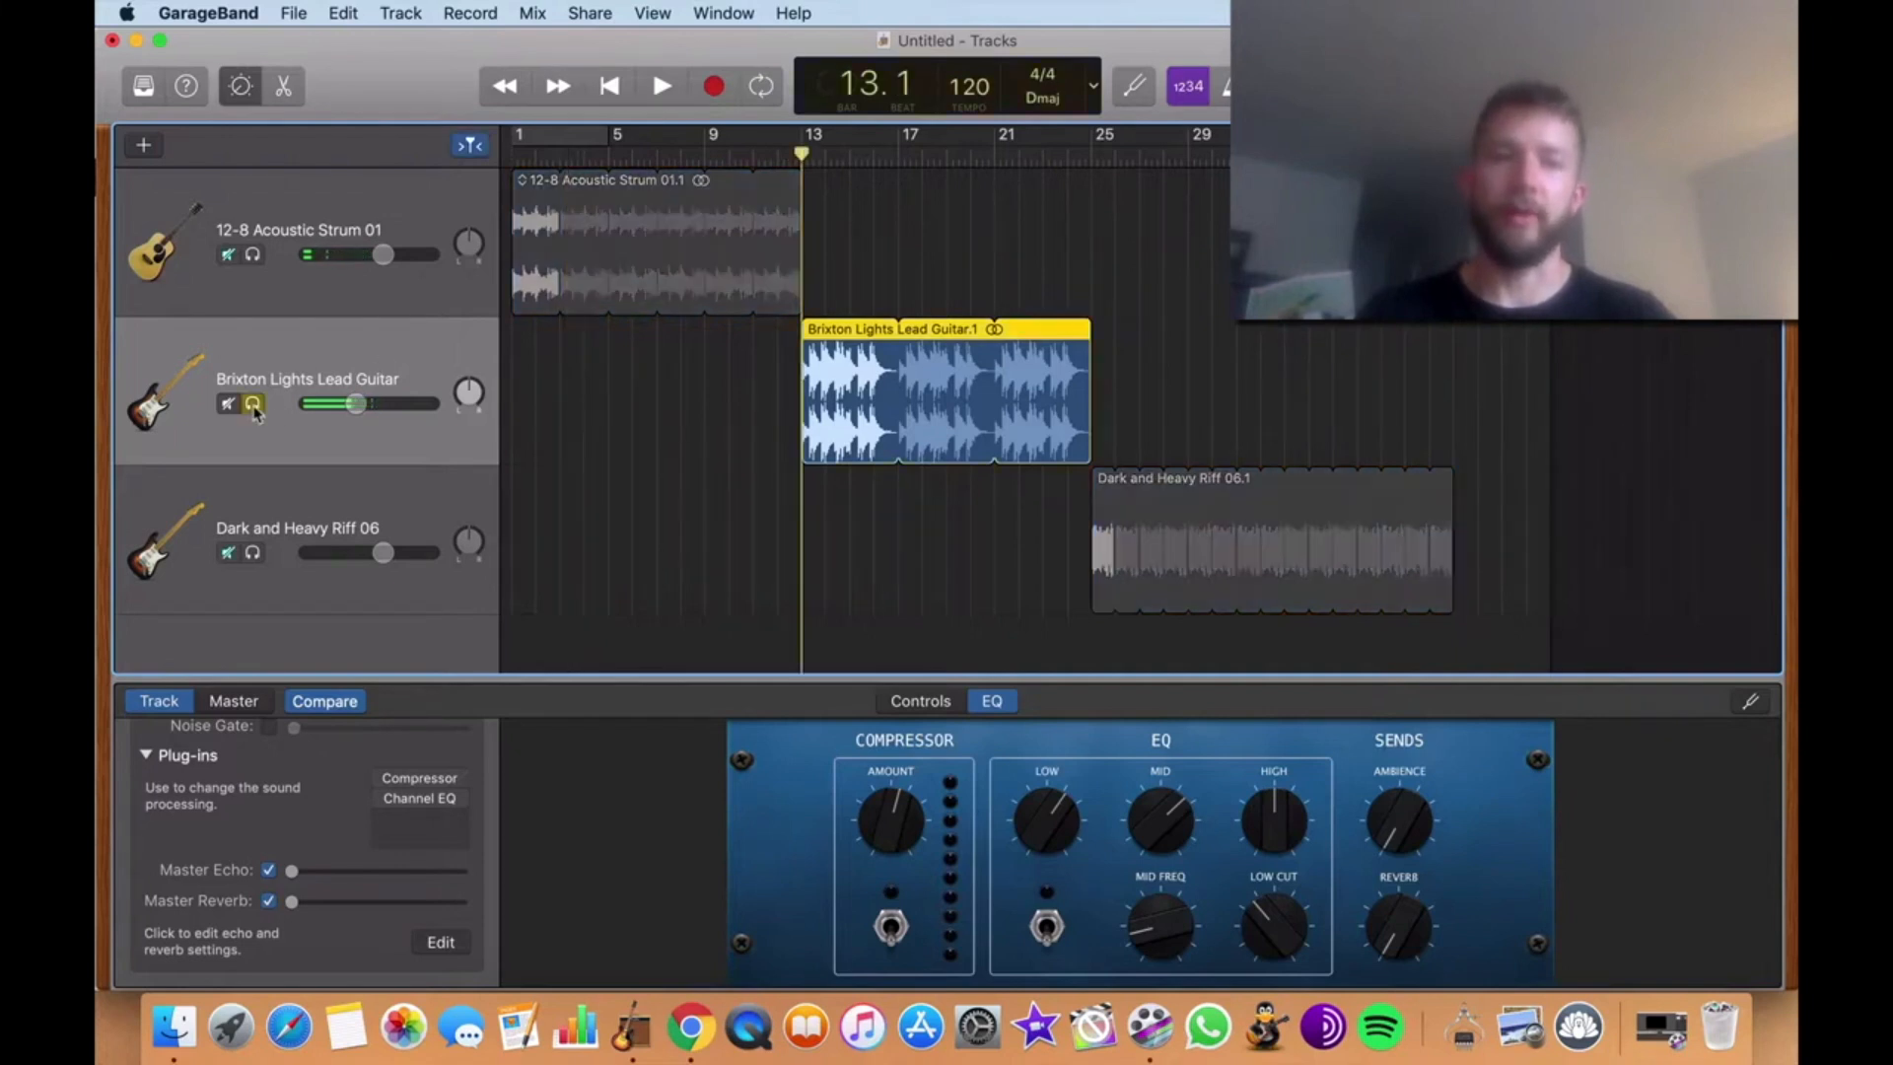
pyautogui.click(658, 87)
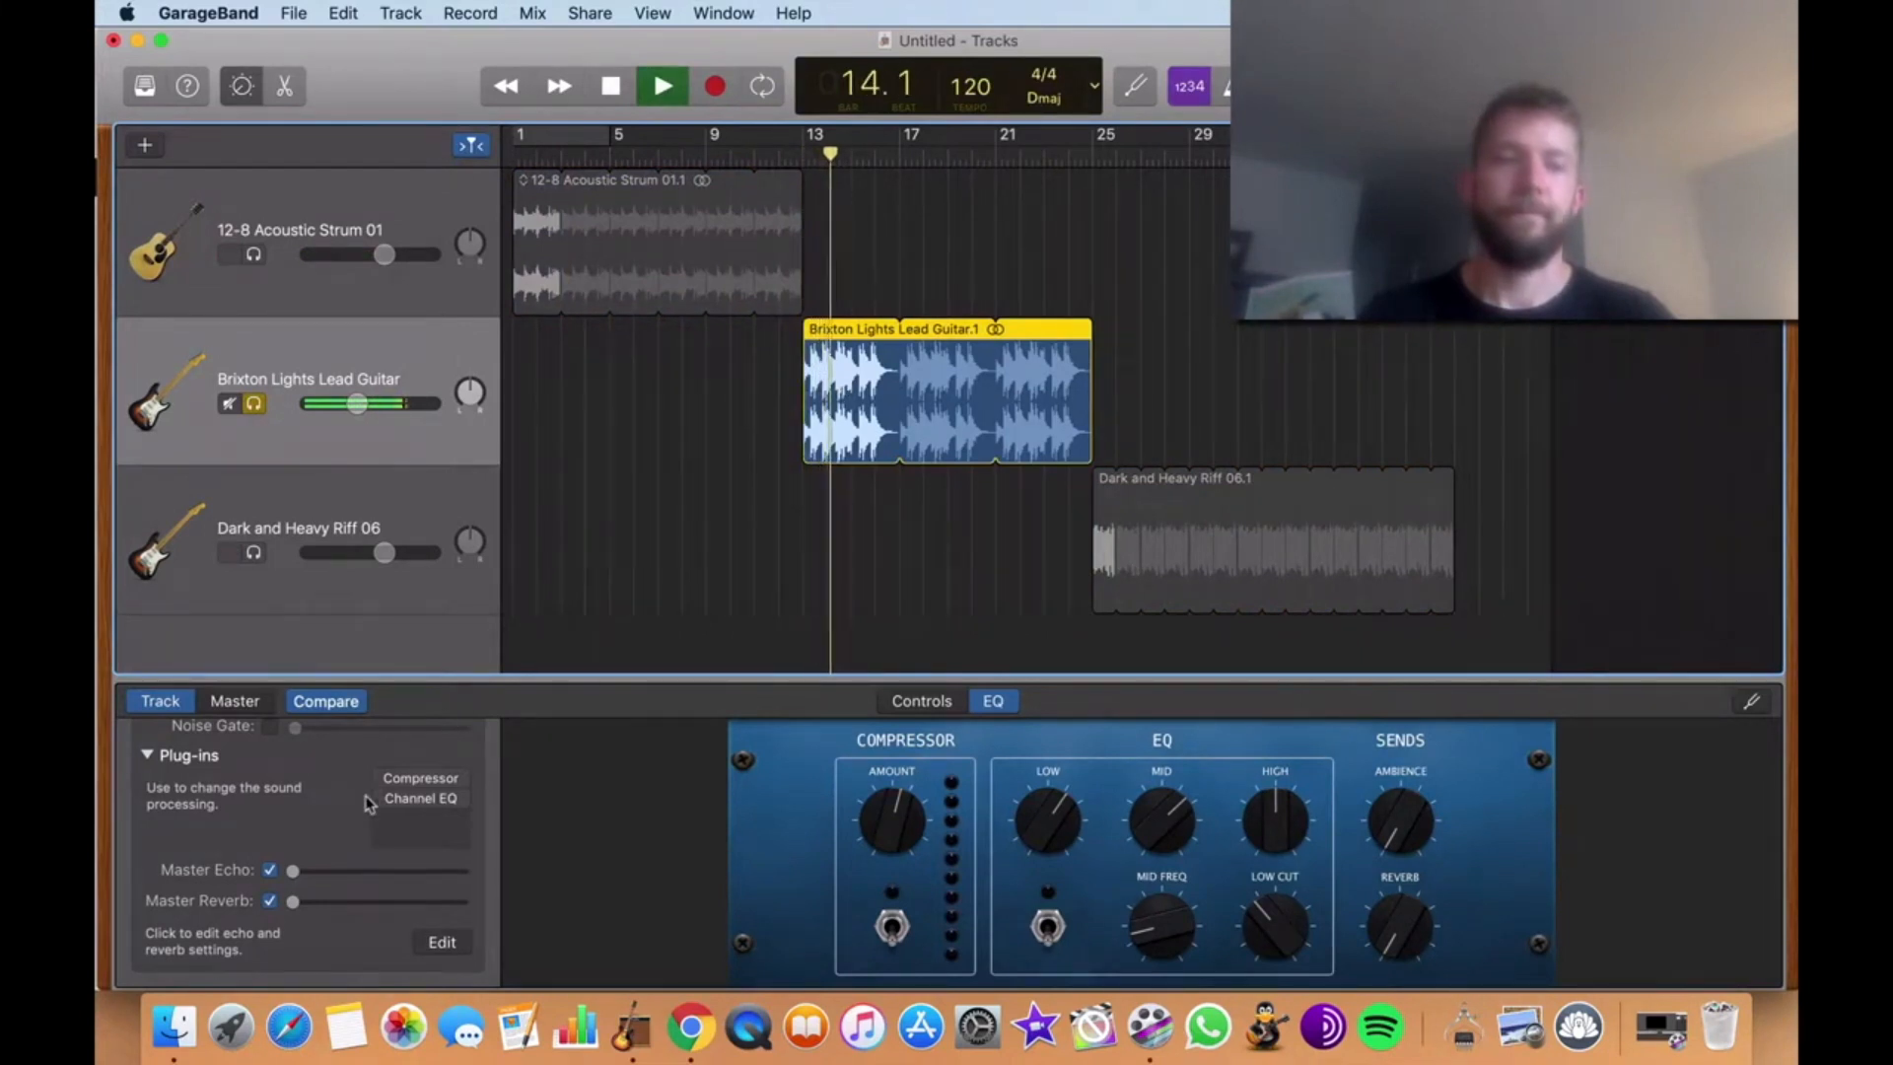
# Open and enable the lead guitar's Channel EQ, reposition its window, and move the playhead back near bar 13
pyautogui.click(418, 801)
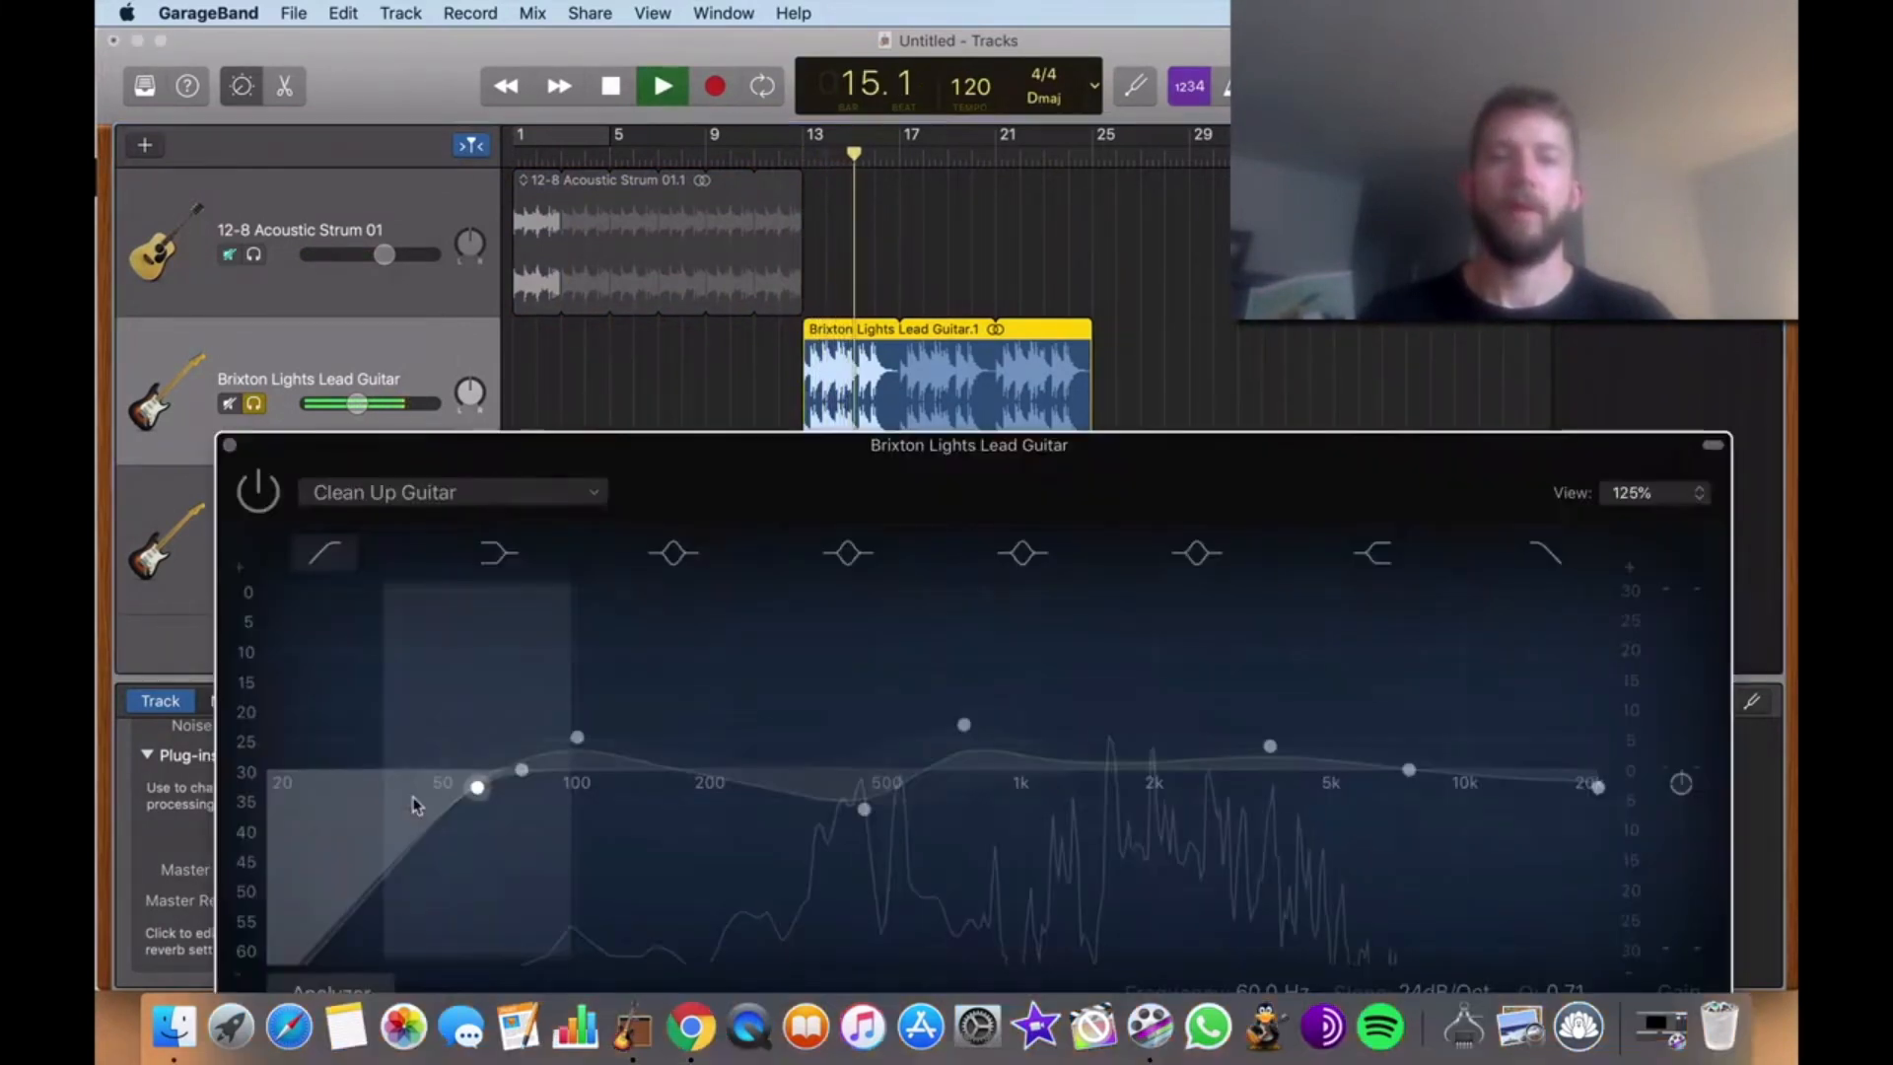
pyautogui.moveTo(764, 426)
pyautogui.mouseDown()
pyautogui.moveTo(697, 414)
pyautogui.moveTo(735, 429)
pyautogui.mouseUp()
pyautogui.click(814, 157)
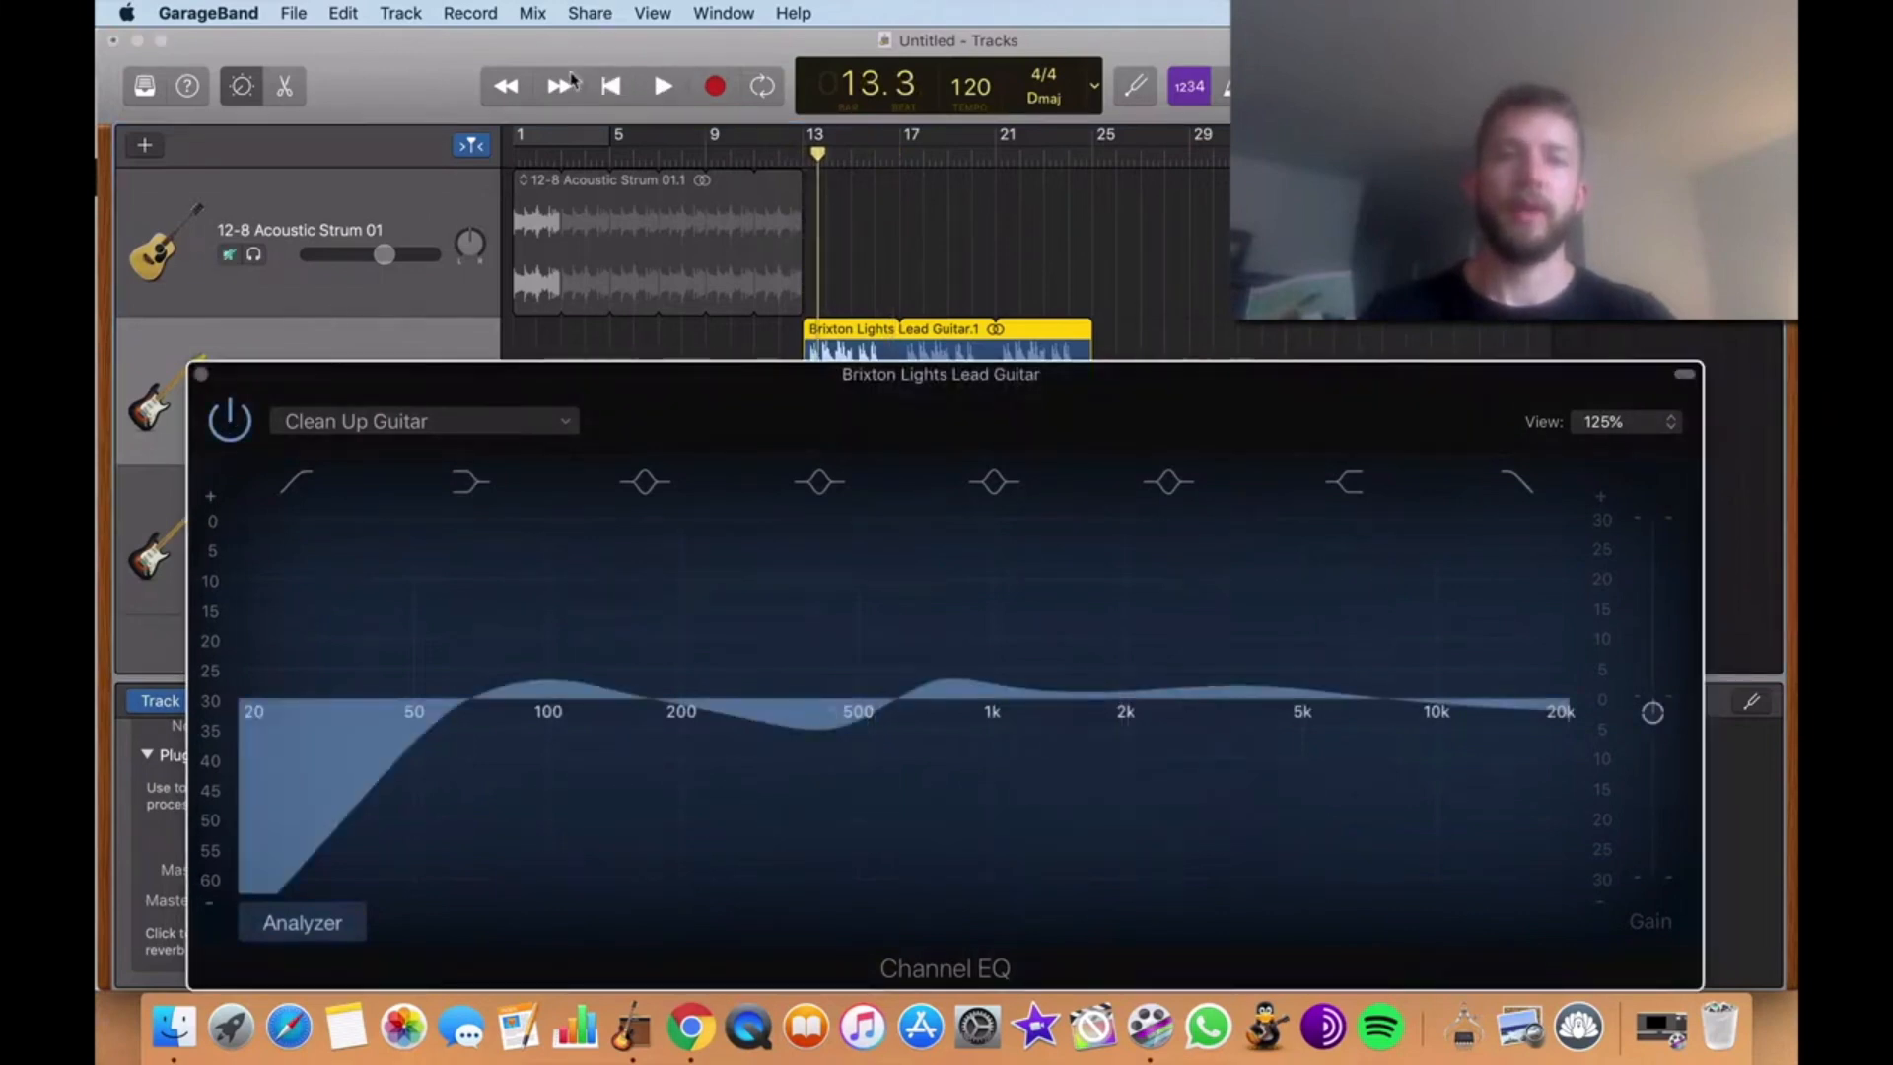
# Play the lead guitar from bar 13, bypass and re-enable its Channel EQ to compare the sound, and stop playback
pyautogui.press('space')
pyautogui.click(814, 158)
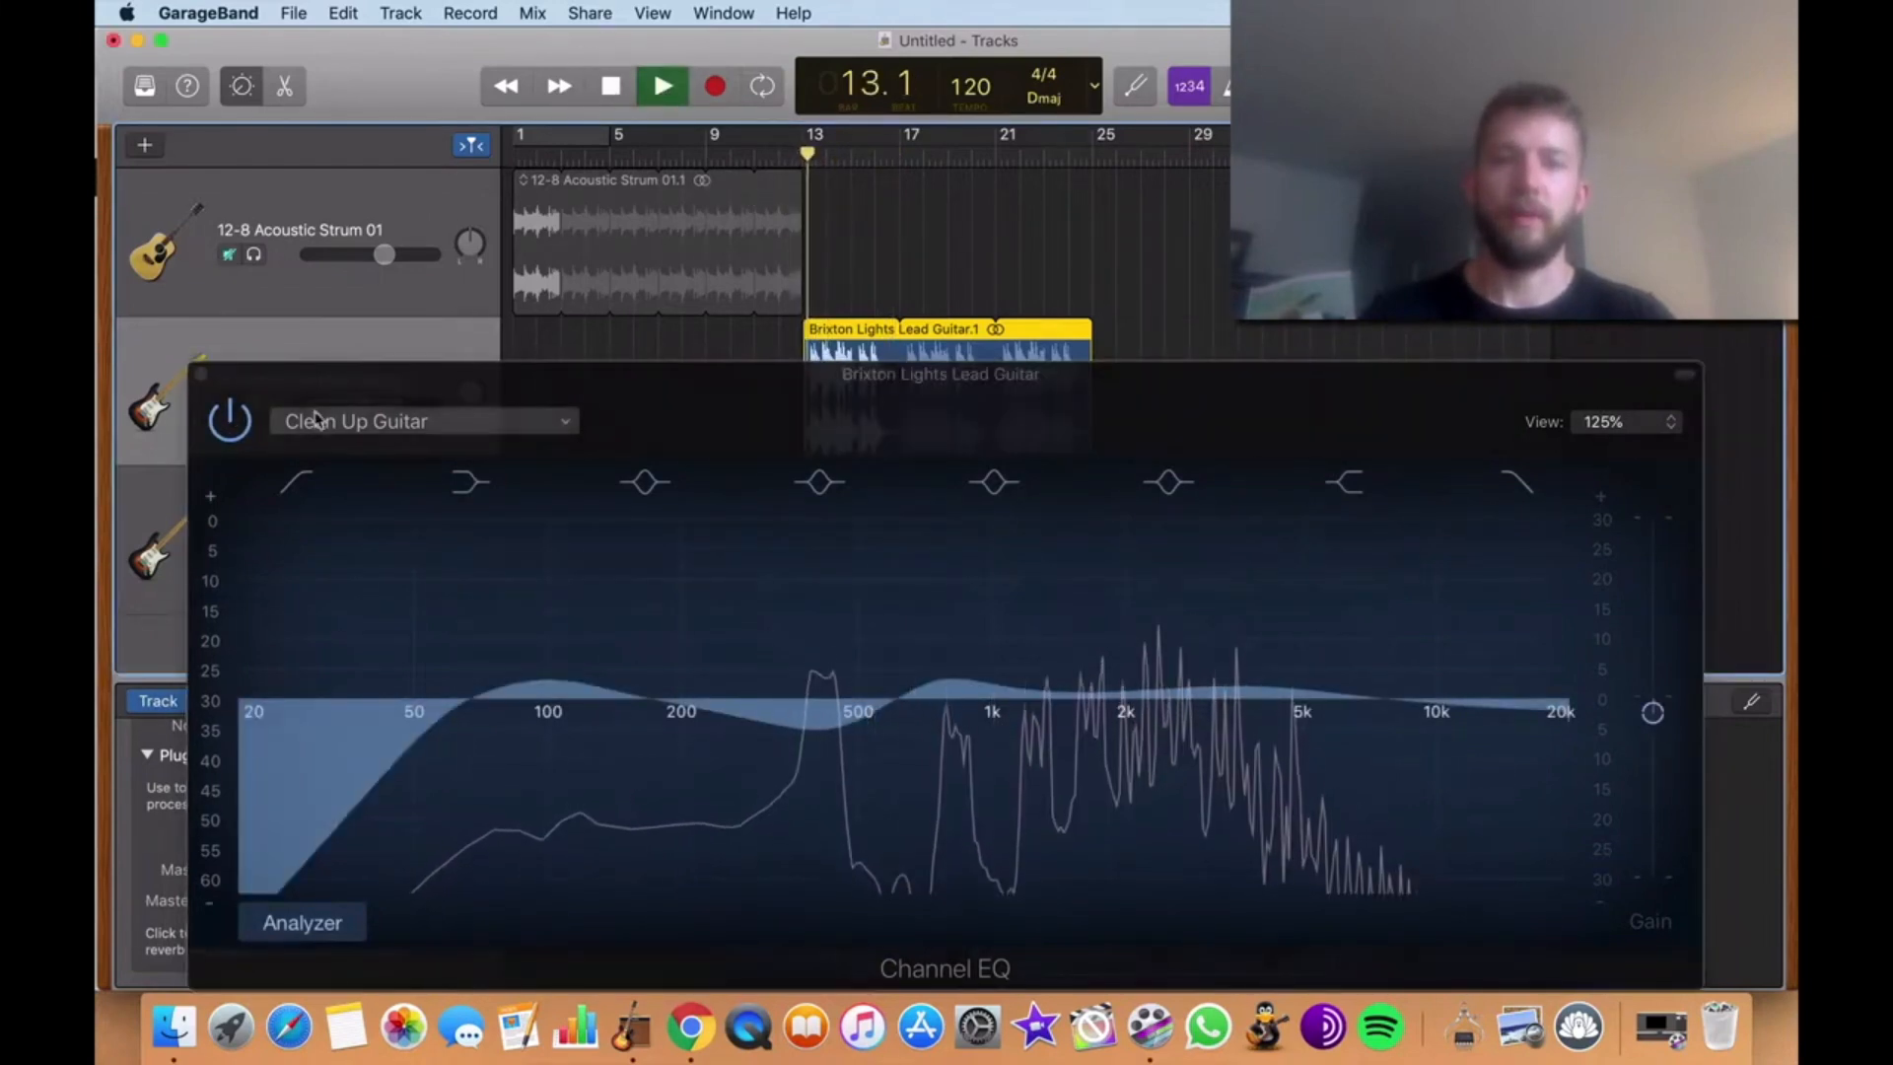
pyautogui.click(239, 439)
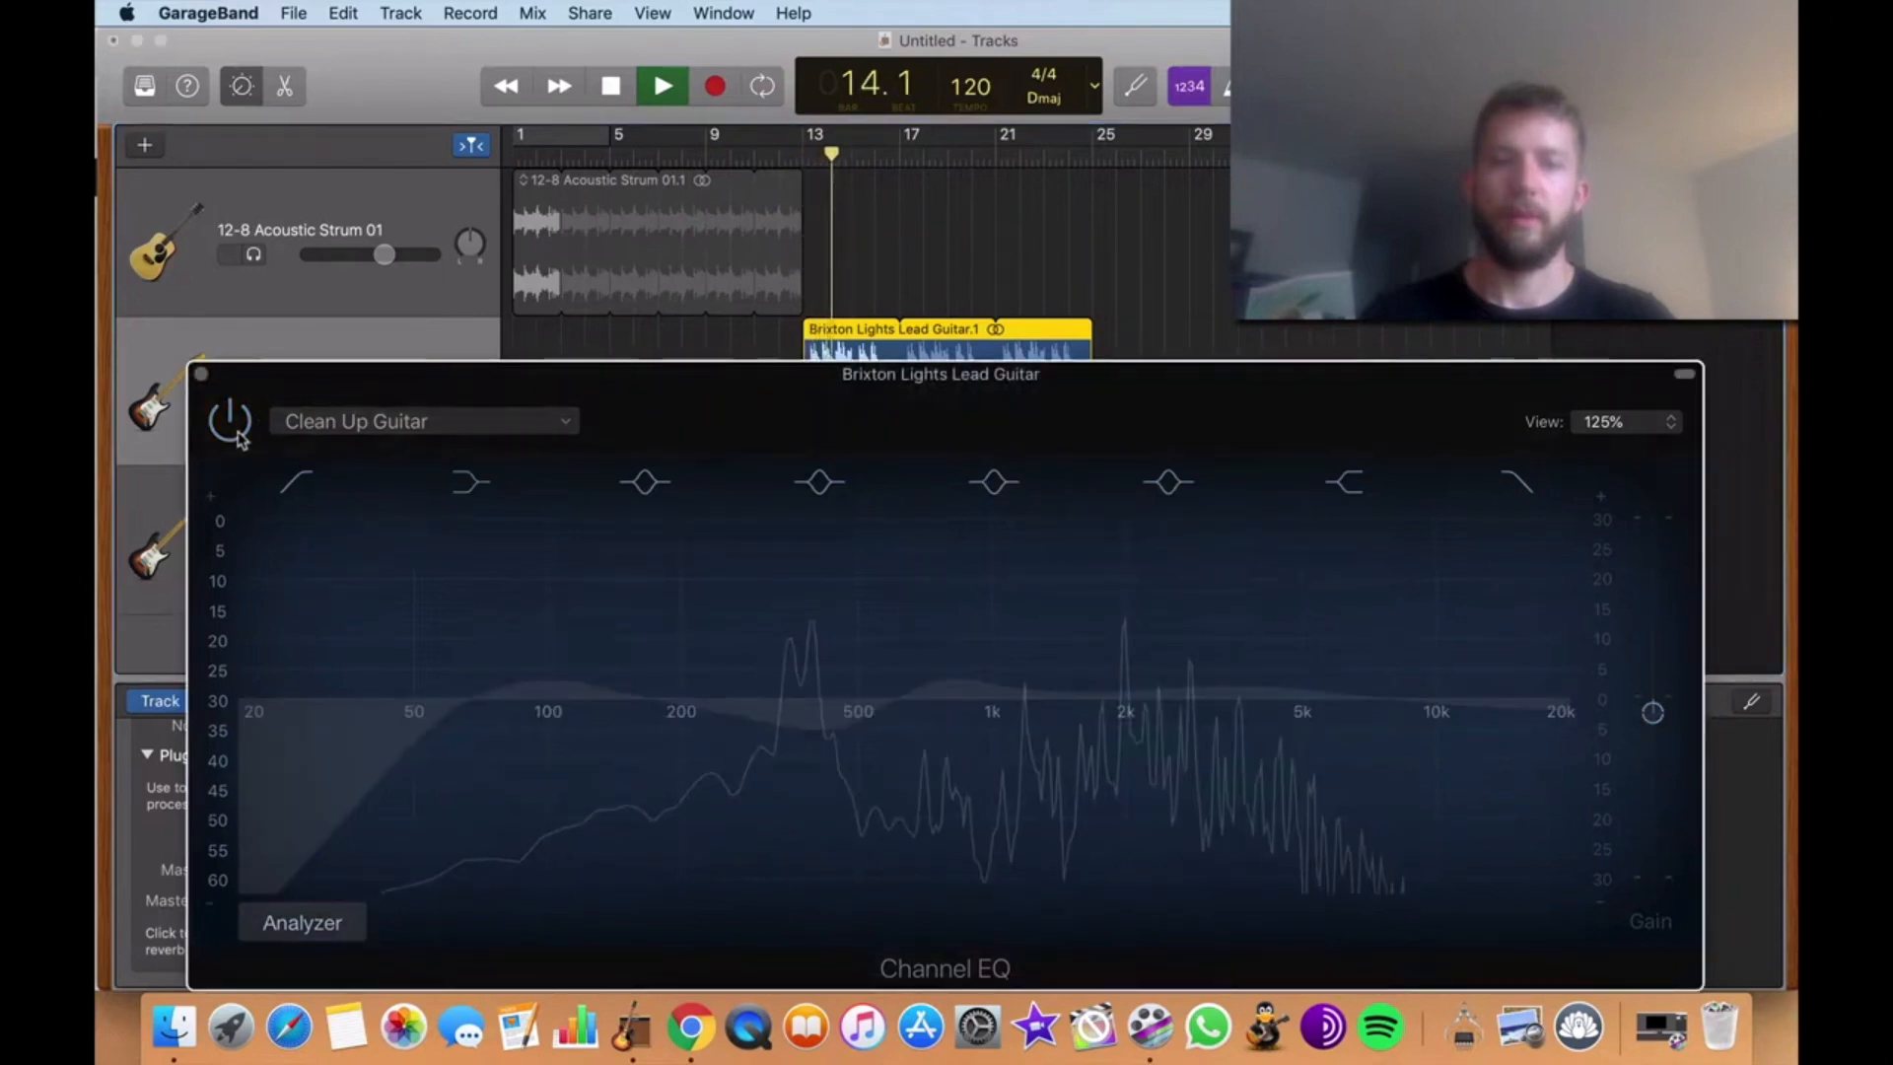
pyautogui.click(232, 421)
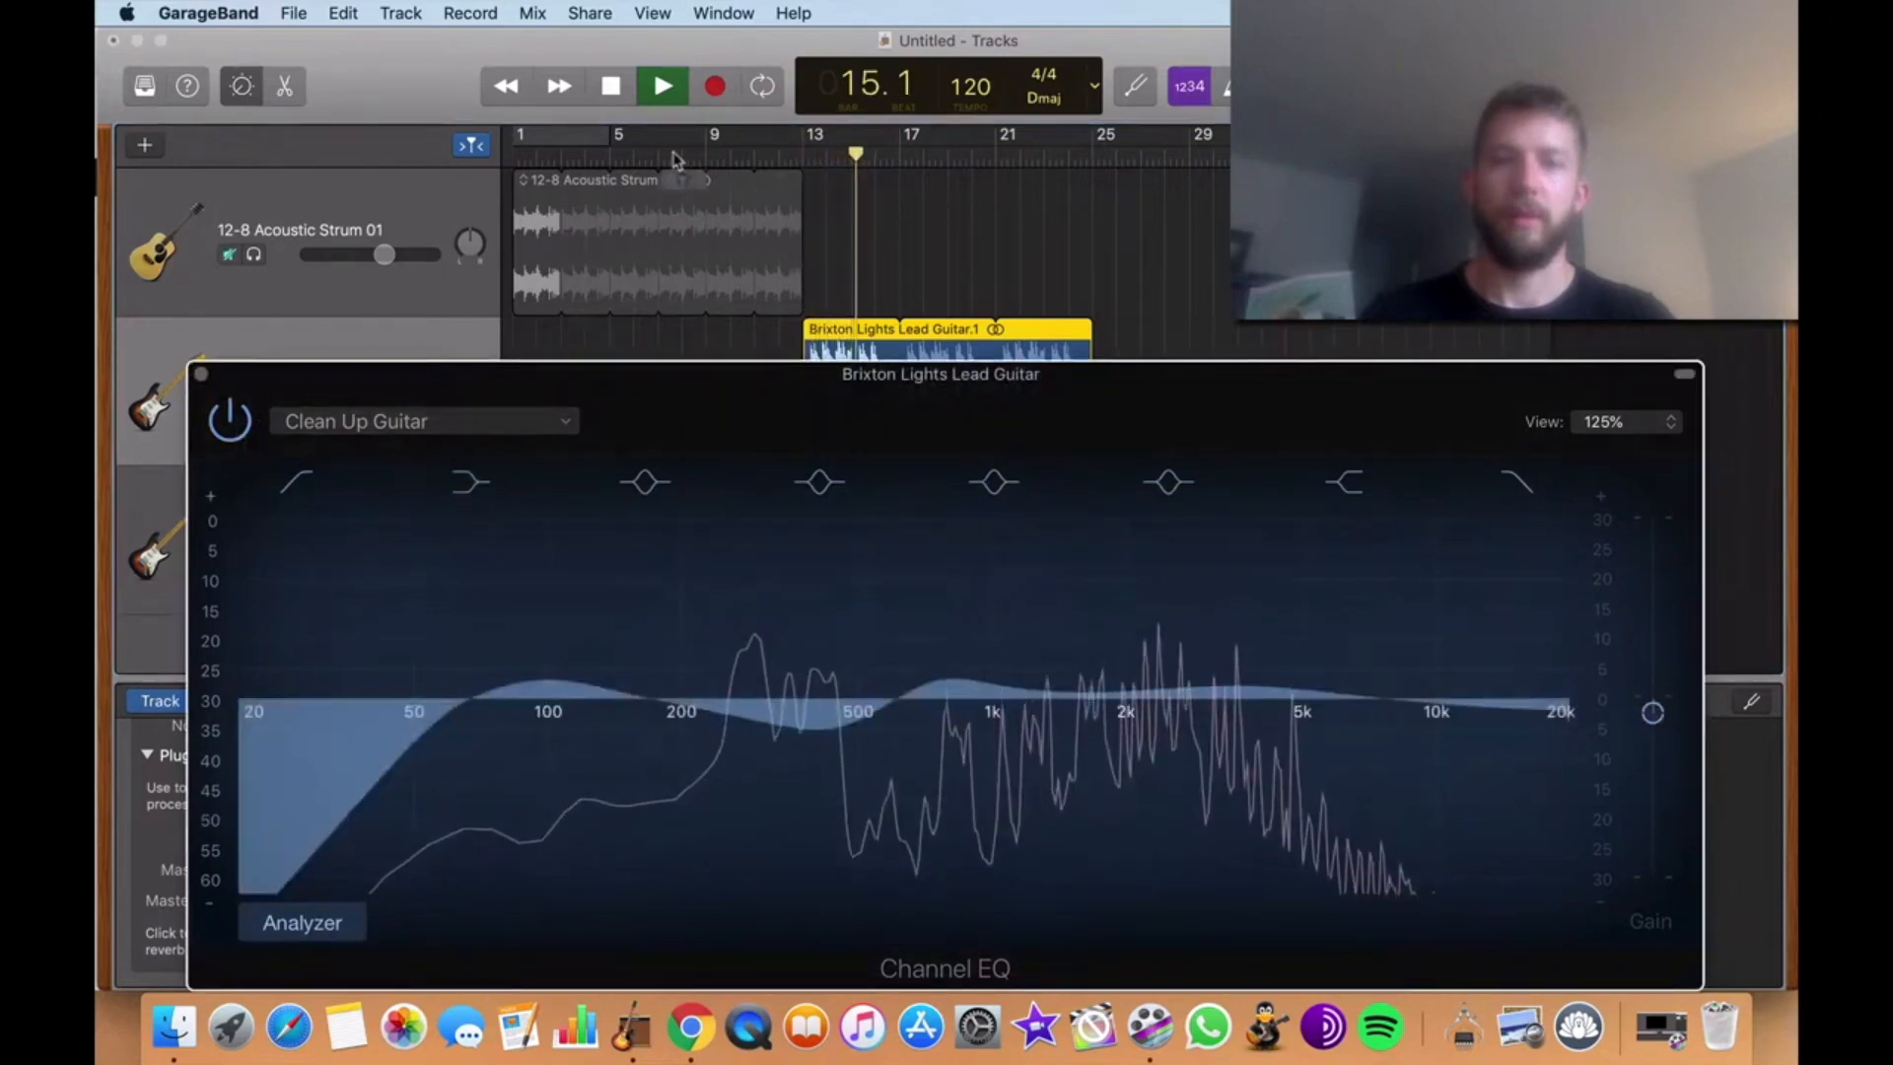
pyautogui.click(610, 86)
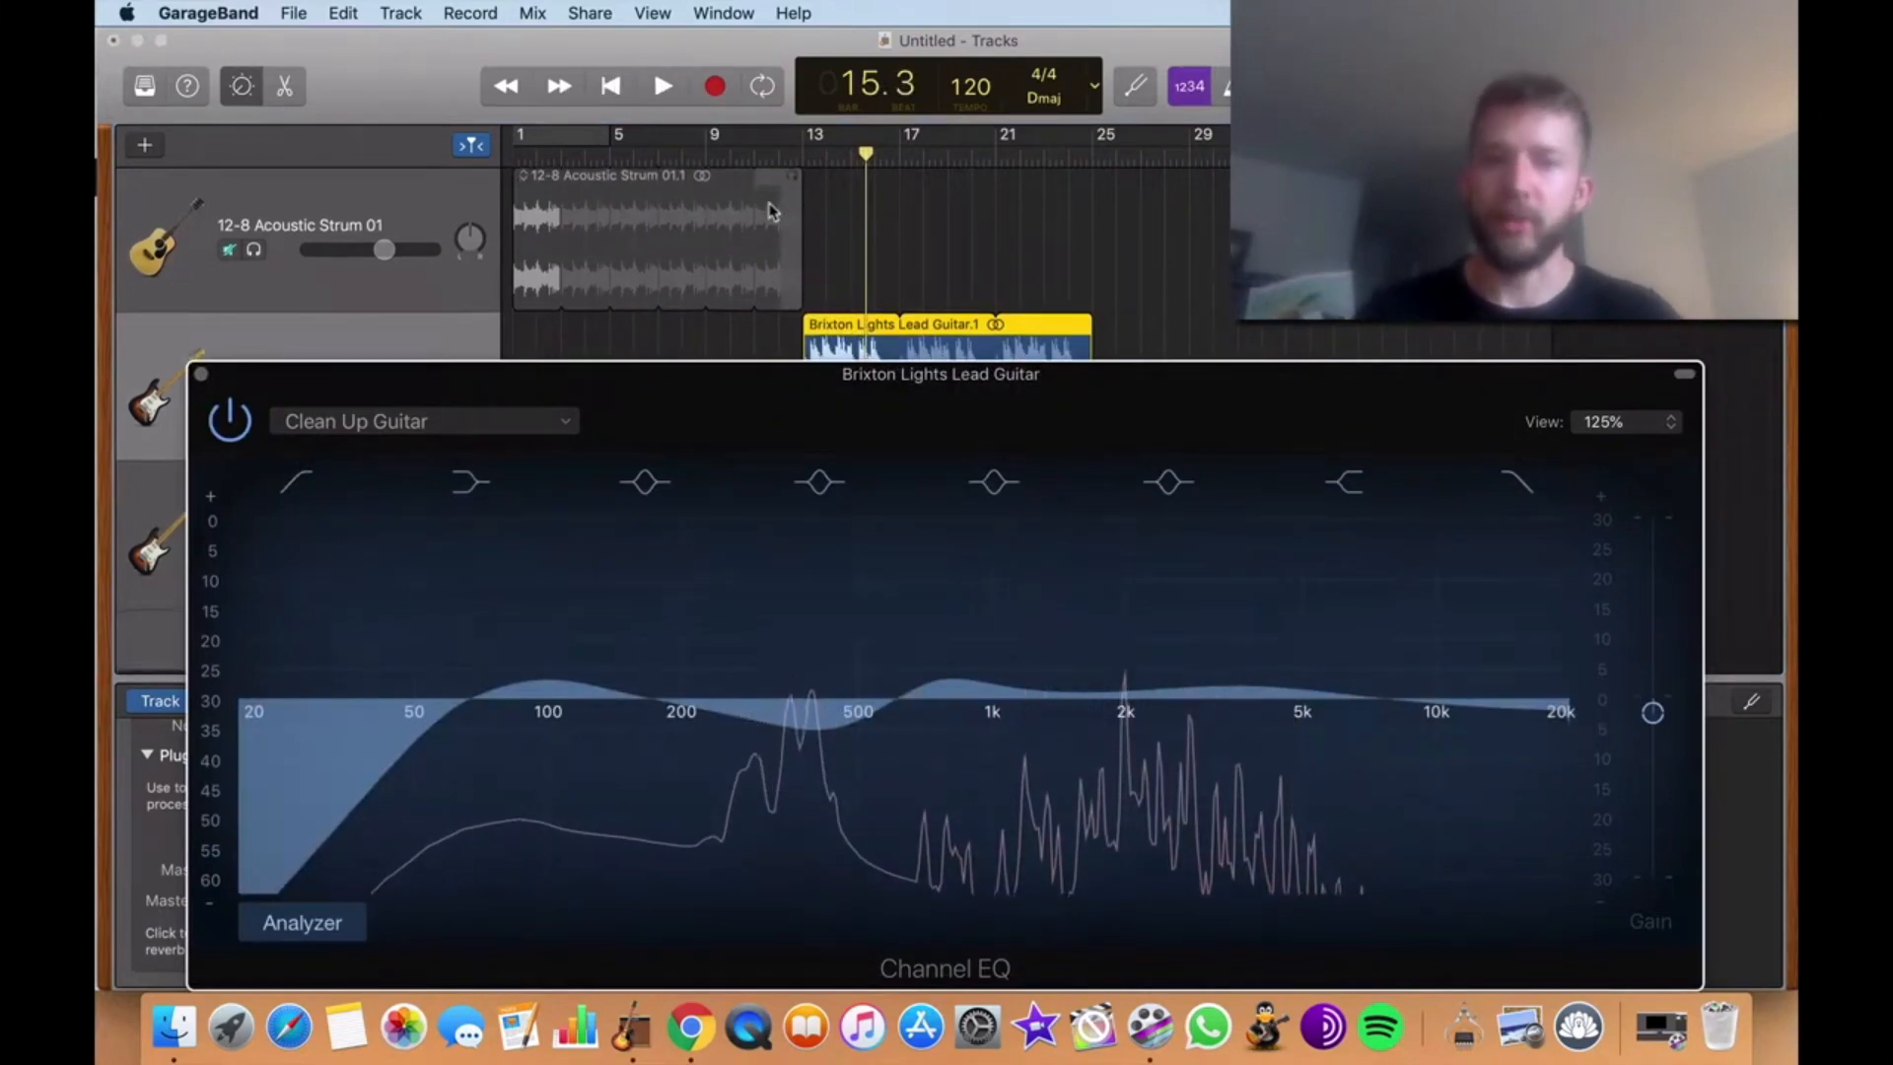
# Move the EQ window up, audition the 99 Hz band at +24.0 dB during playback, and settle it at about +5.5 dB
pyautogui.moveTo(787, 424); pyautogui.dragTo(805, 350)
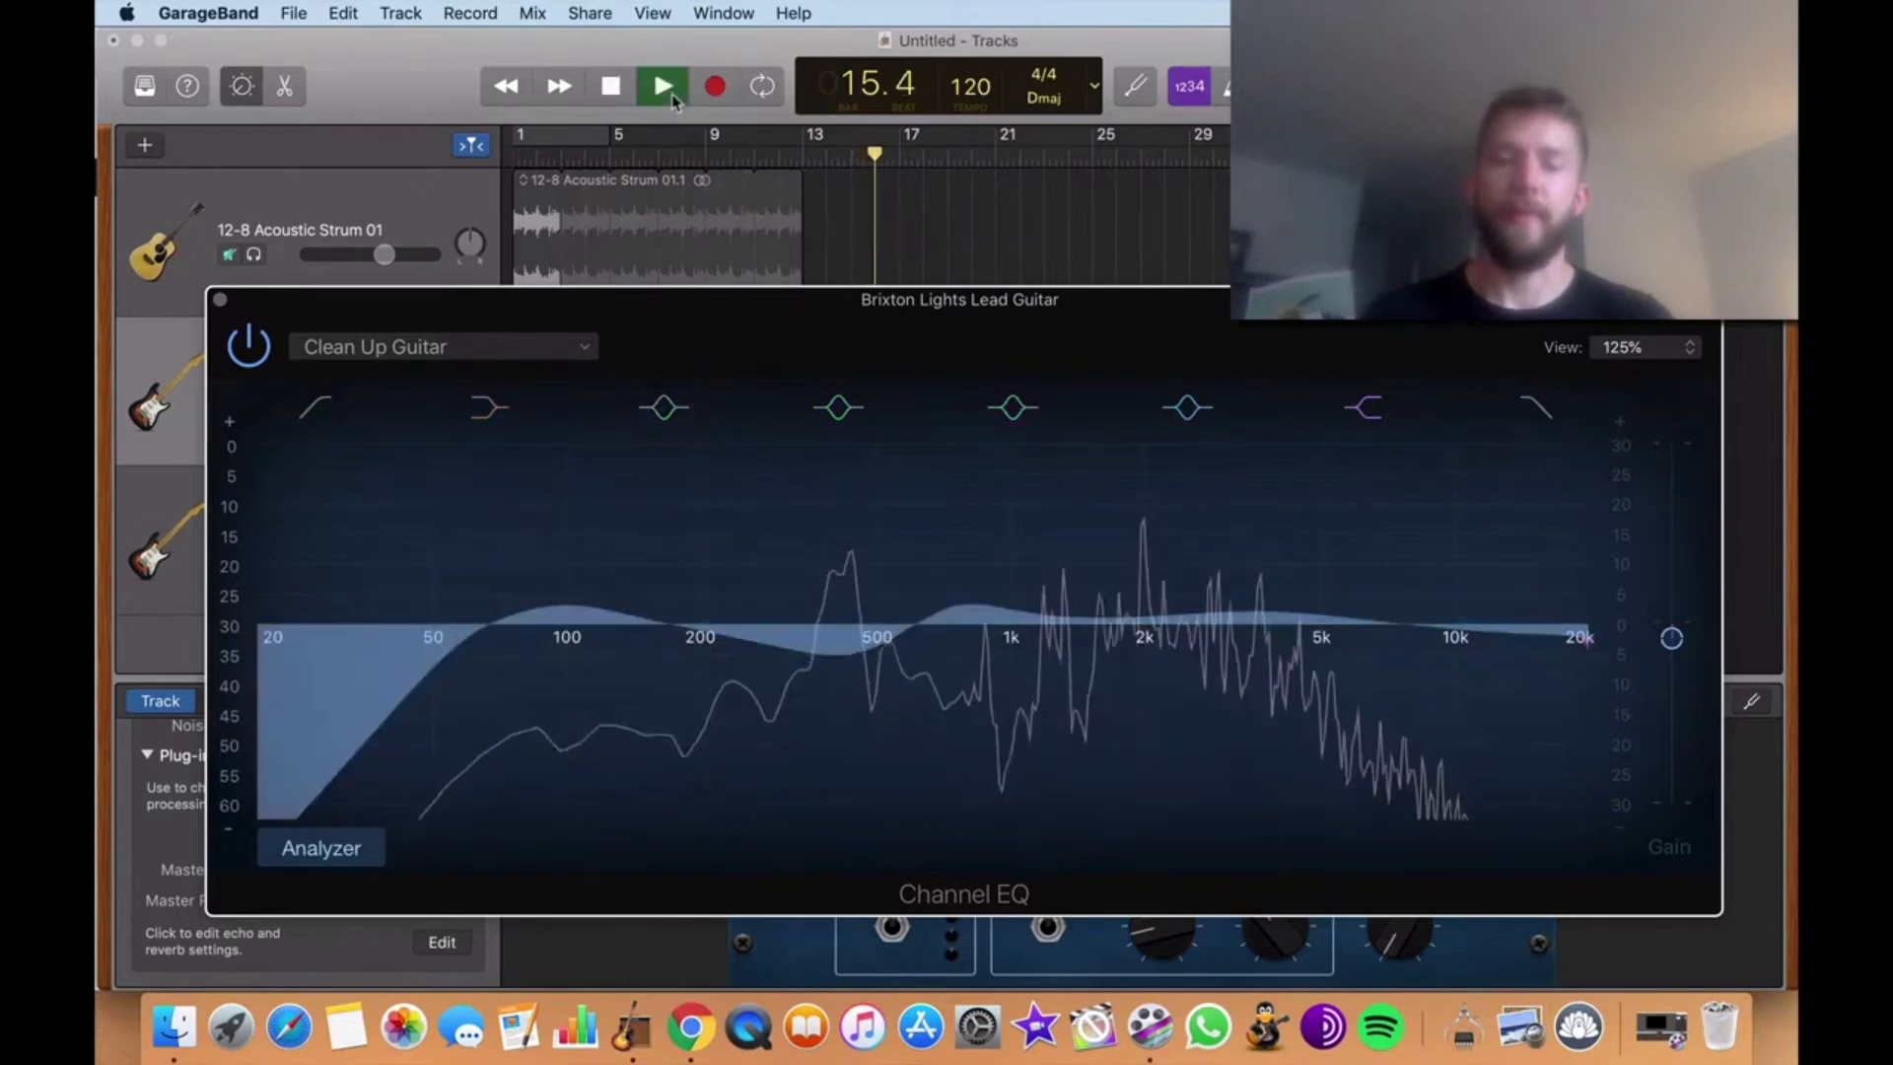
pyautogui.moveTo(565, 591); pyautogui.dragTo(570, 434)
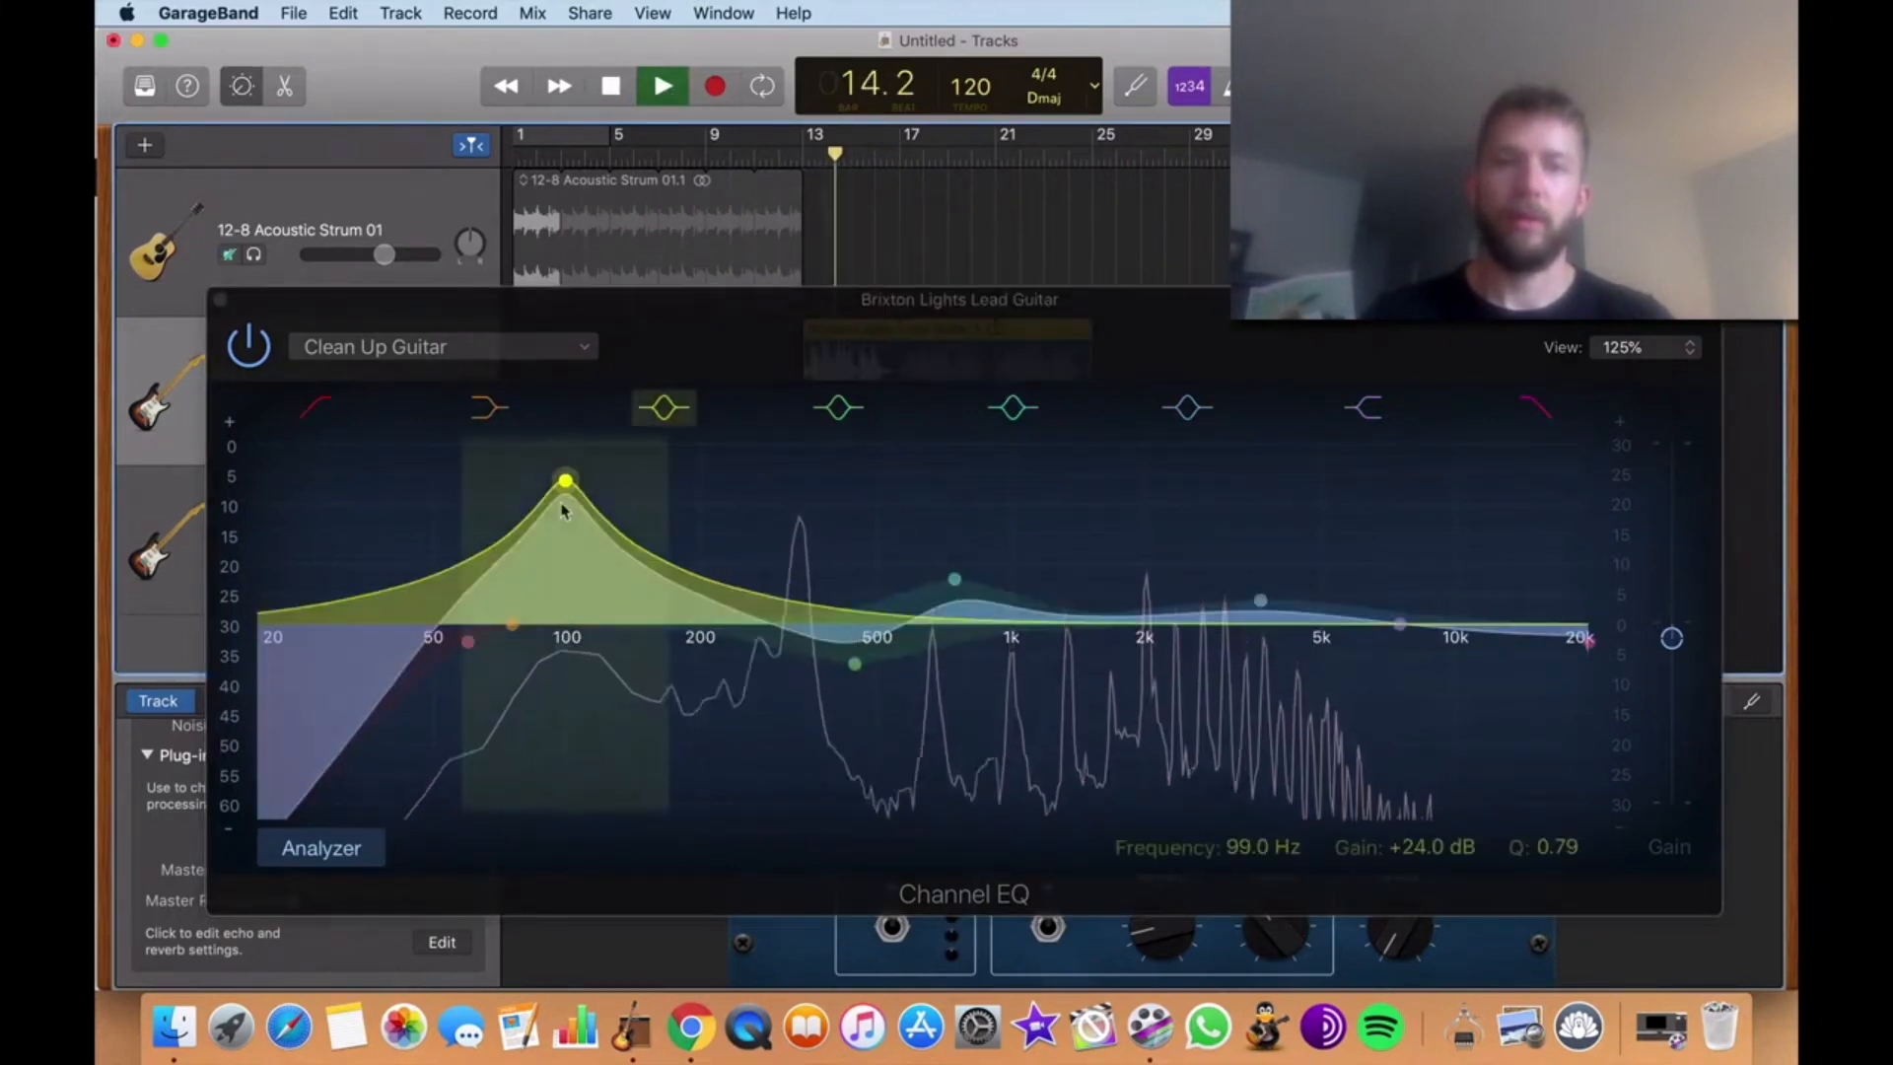
pyautogui.moveTo(566, 500); pyautogui.dragTo(567, 634)
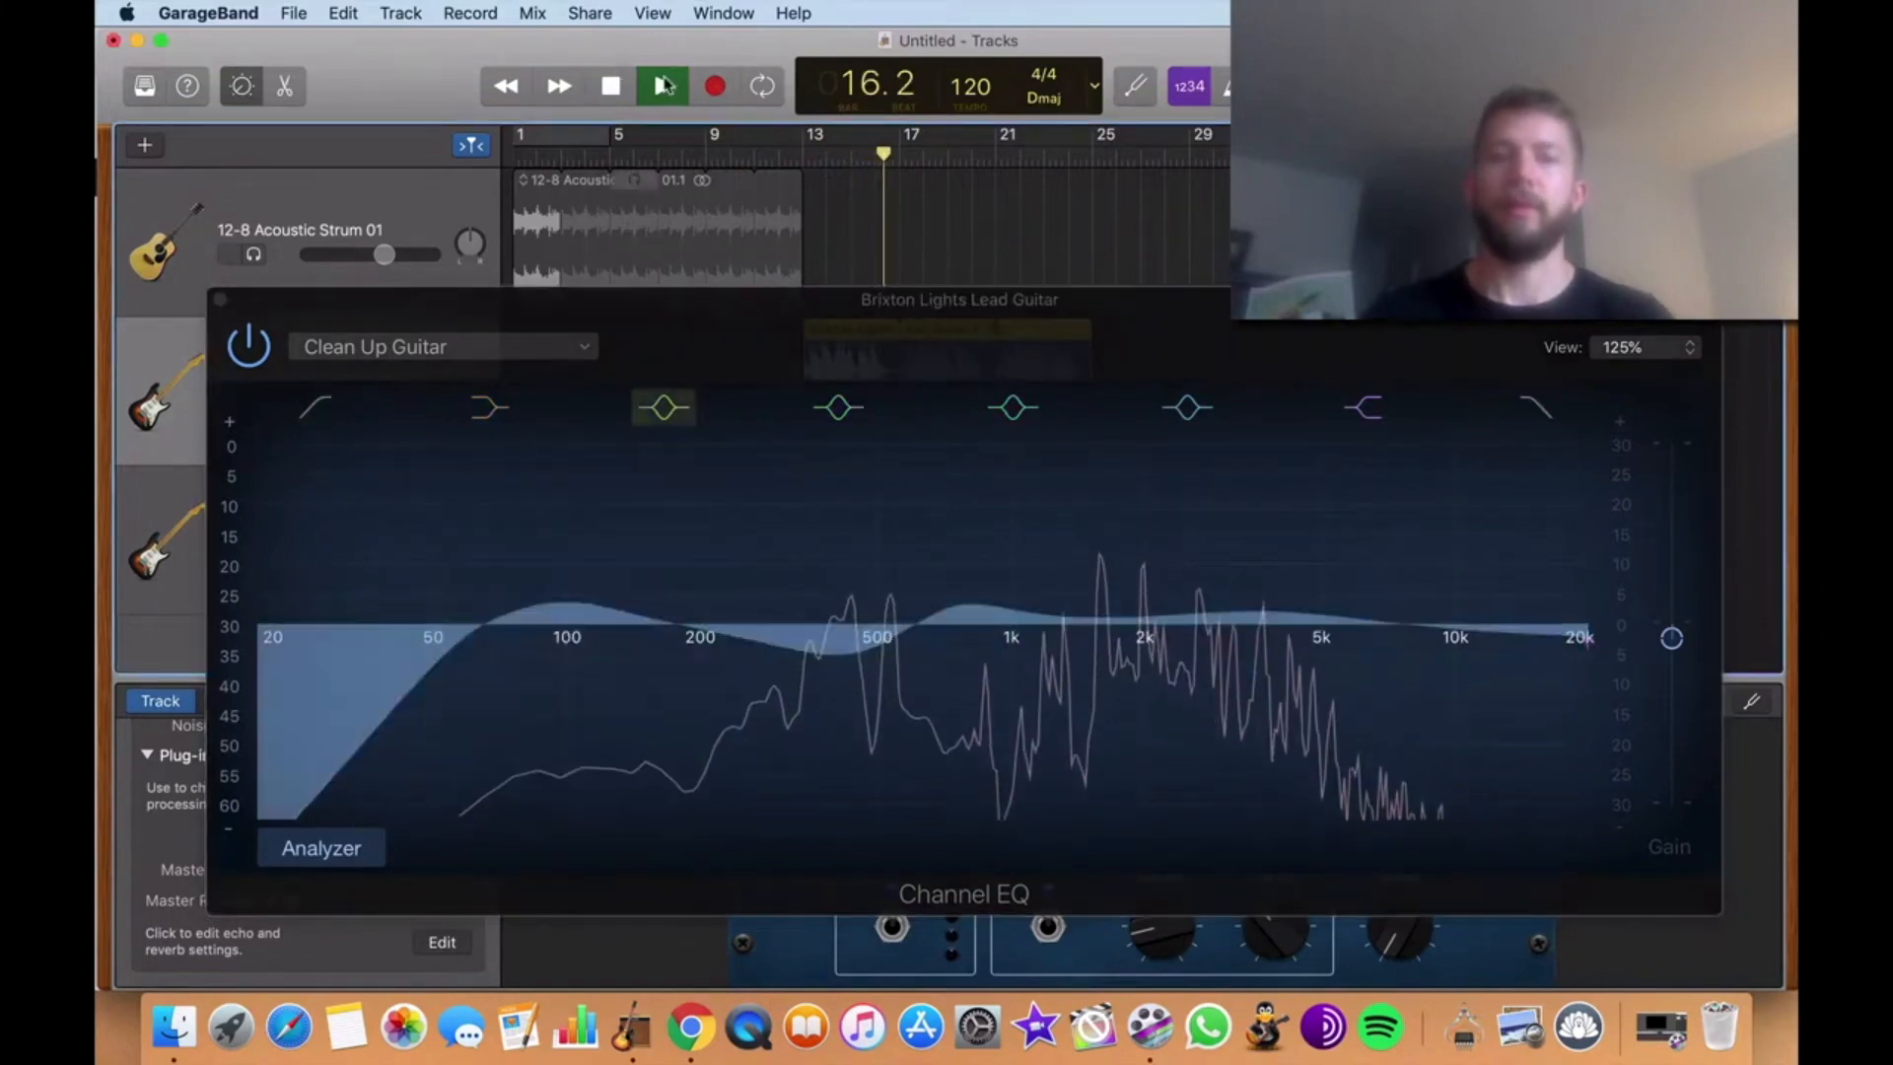
pyautogui.press('space')
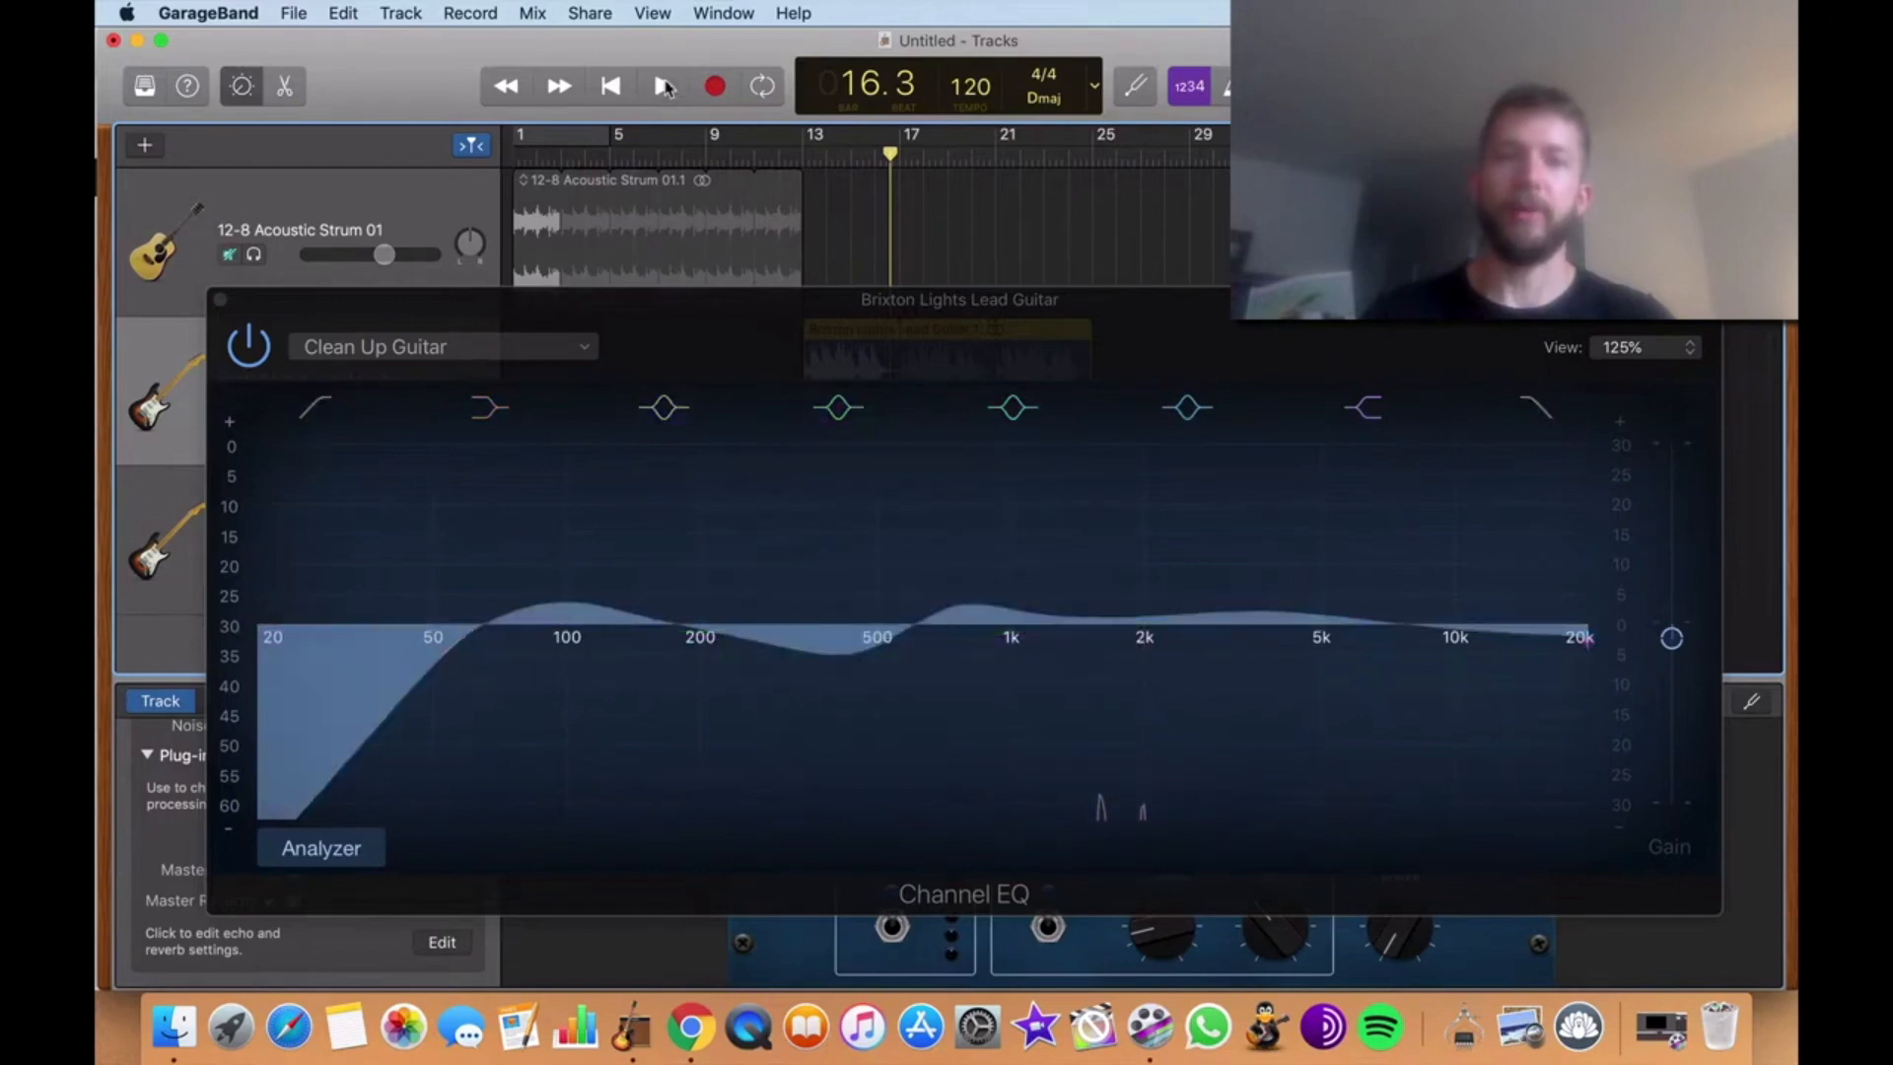
# Adjust the low-mid cut near 400 Hz and reduce the mid boost near 800 Hz by ear while playing from about bar 16
pyautogui.click(663, 87)
pyautogui.moveTo(839, 661)
pyautogui.mouseDown()
pyautogui.moveTo(828, 788)
pyautogui.moveTo(817, 445)
pyautogui.moveTo(826, 764)
pyautogui.moveTo(806, 550)
pyautogui.moveTo(810, 655)
pyautogui.mouseUp()
pyautogui.click(884, 147)
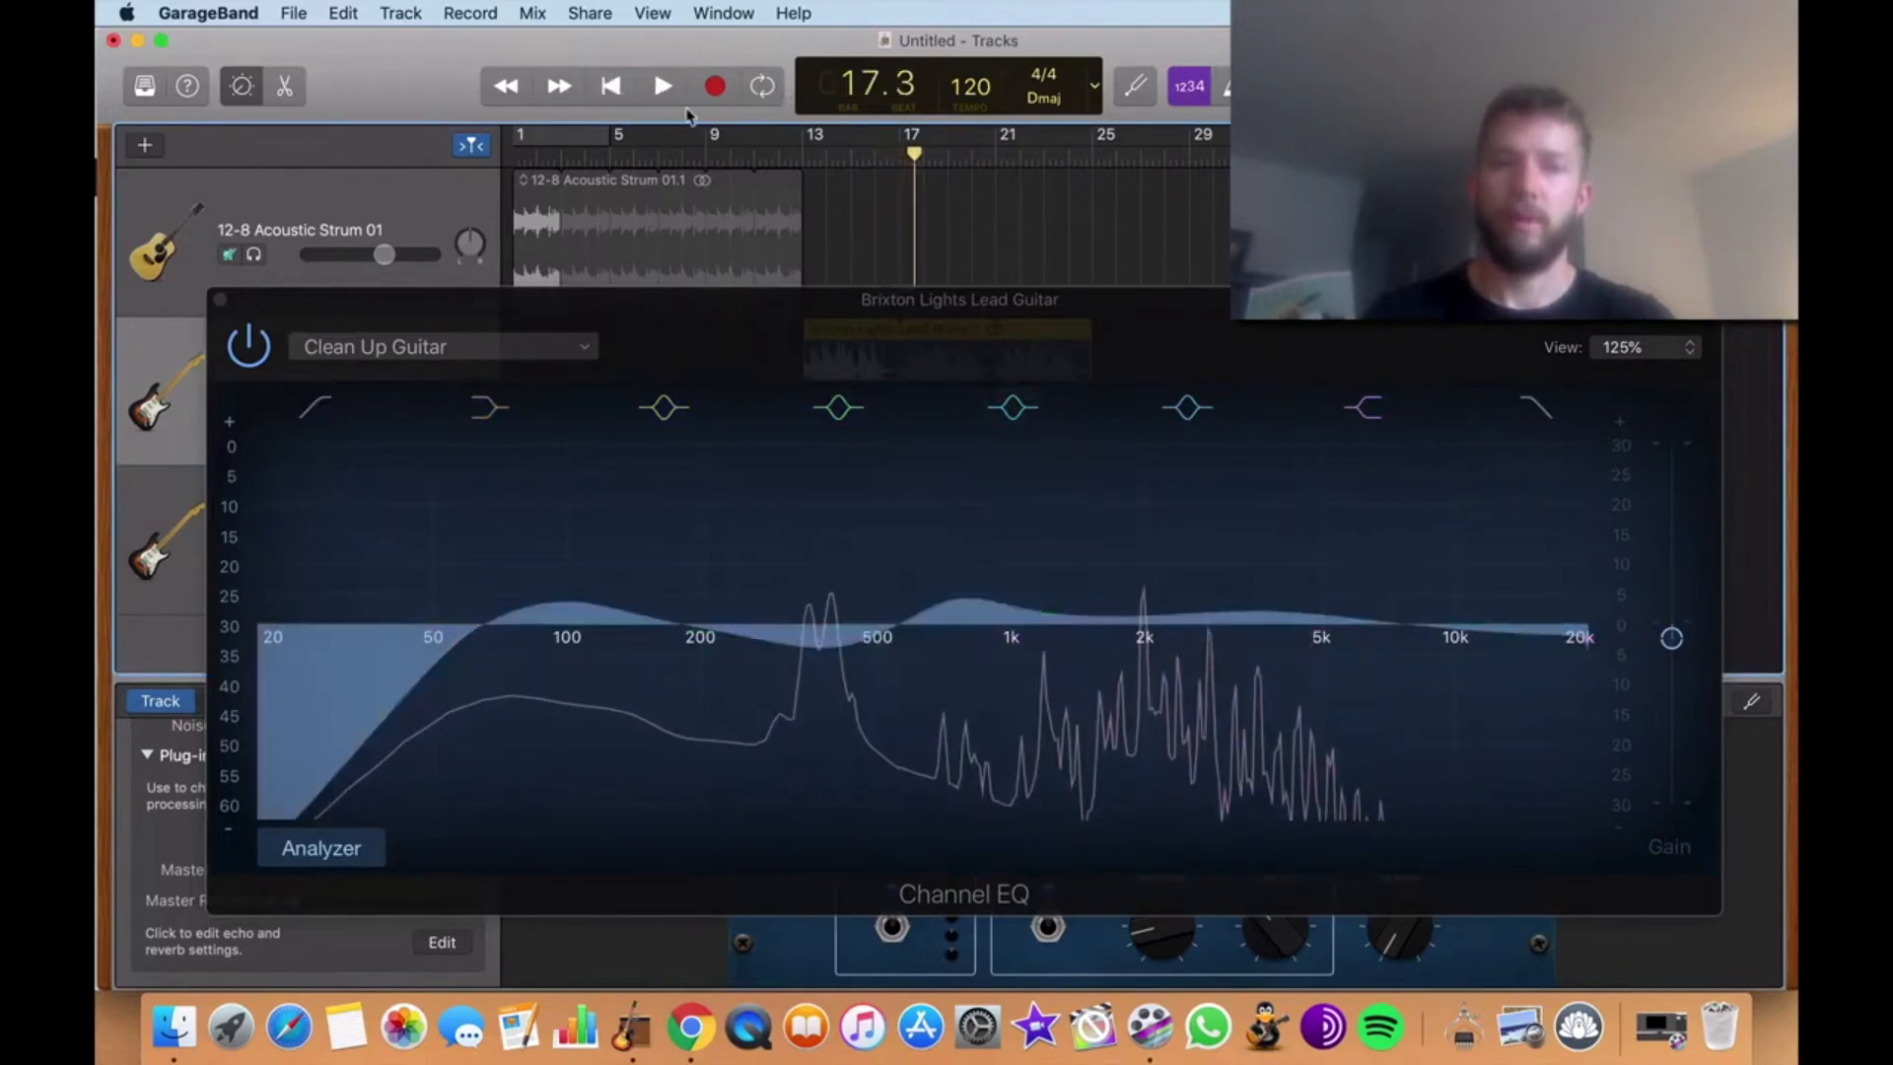
pyautogui.click(958, 587)
pyautogui.moveTo(958, 590)
pyautogui.mouseDown()
pyautogui.moveTo(954, 459)
pyautogui.moveTo(981, 793)
pyautogui.moveTo(981, 618)
pyautogui.mouseUp()
# Set the upper-mid band to 3700 Hz at +5.0 dB, stop playback, and move the low-mid cut to 390 Hz at -5.0 dB
pyautogui.moveTo(1260, 600)
pyautogui.mouseDown()
pyautogui.moveTo(1264, 489)
pyautogui.moveTo(1268, 584)
pyautogui.mouseUp()
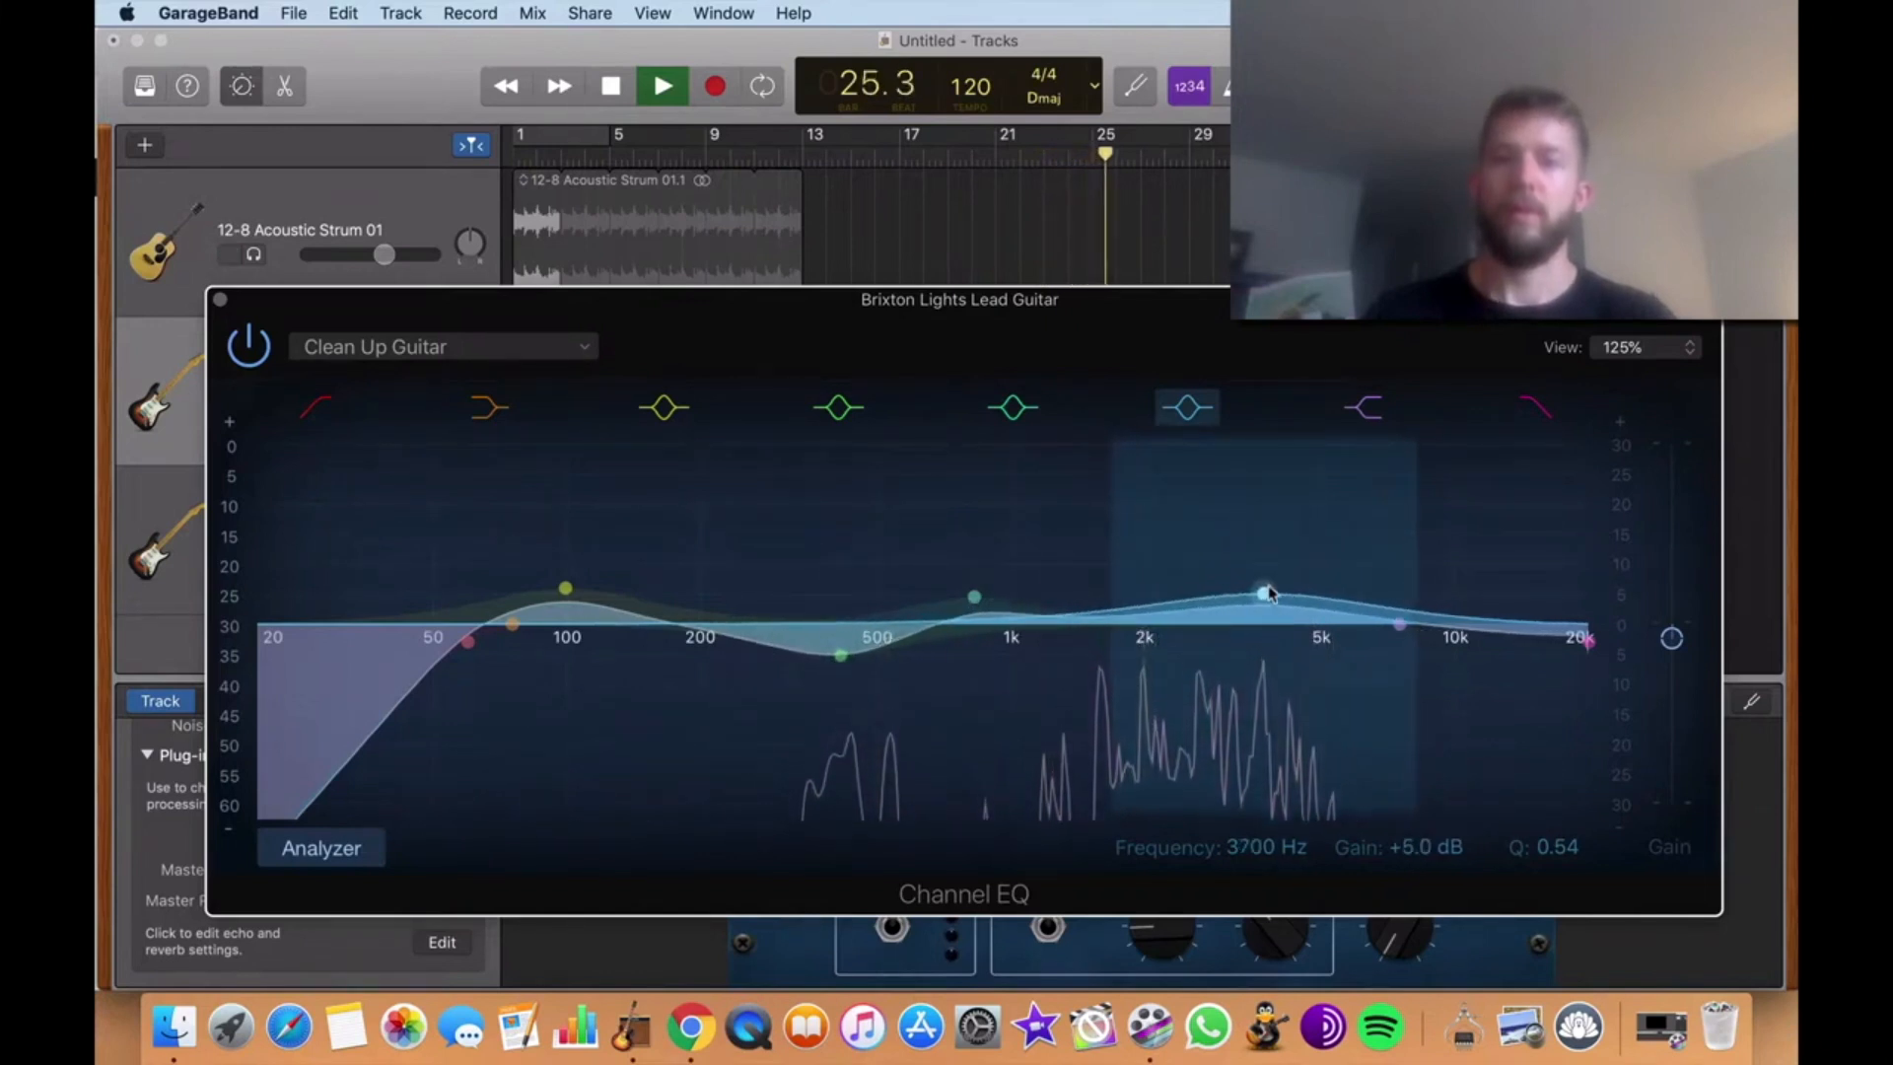
pyautogui.click(613, 86)
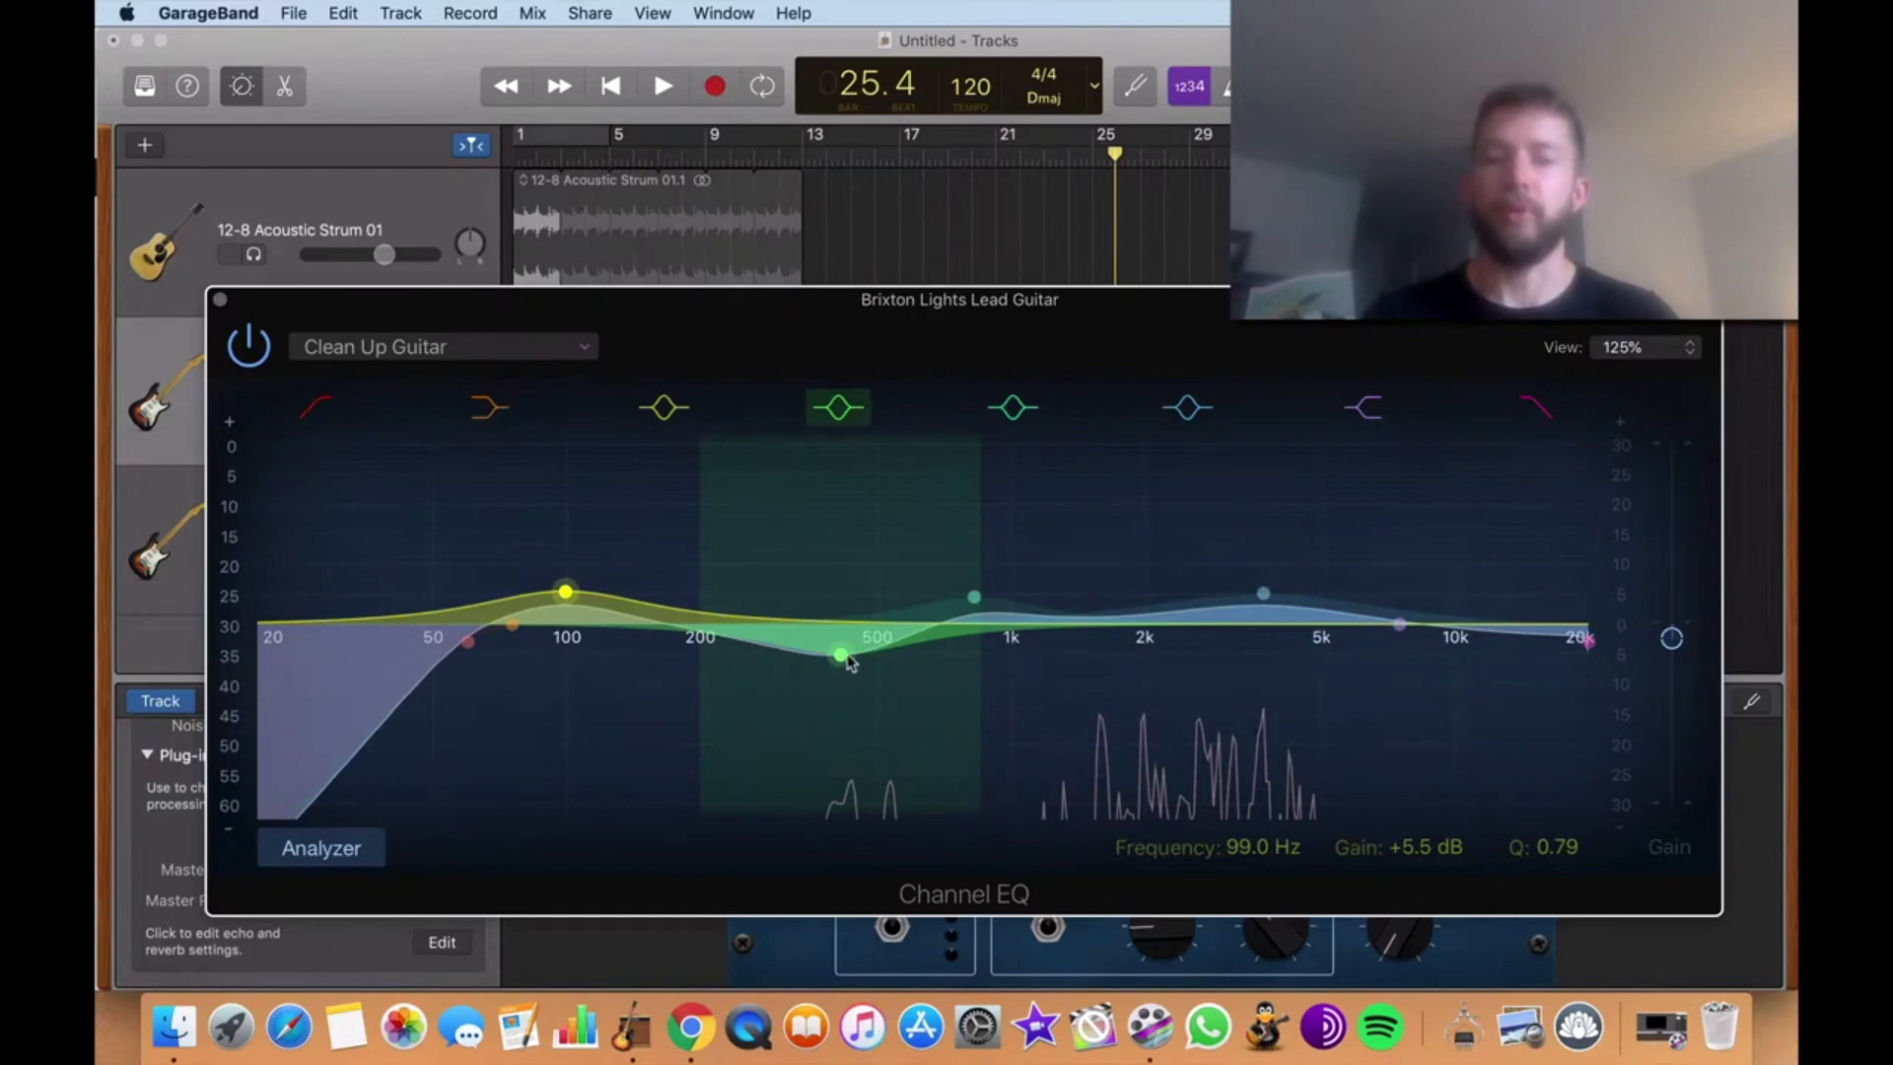
pyautogui.moveTo(850, 662); pyautogui.dragTo(831, 665)
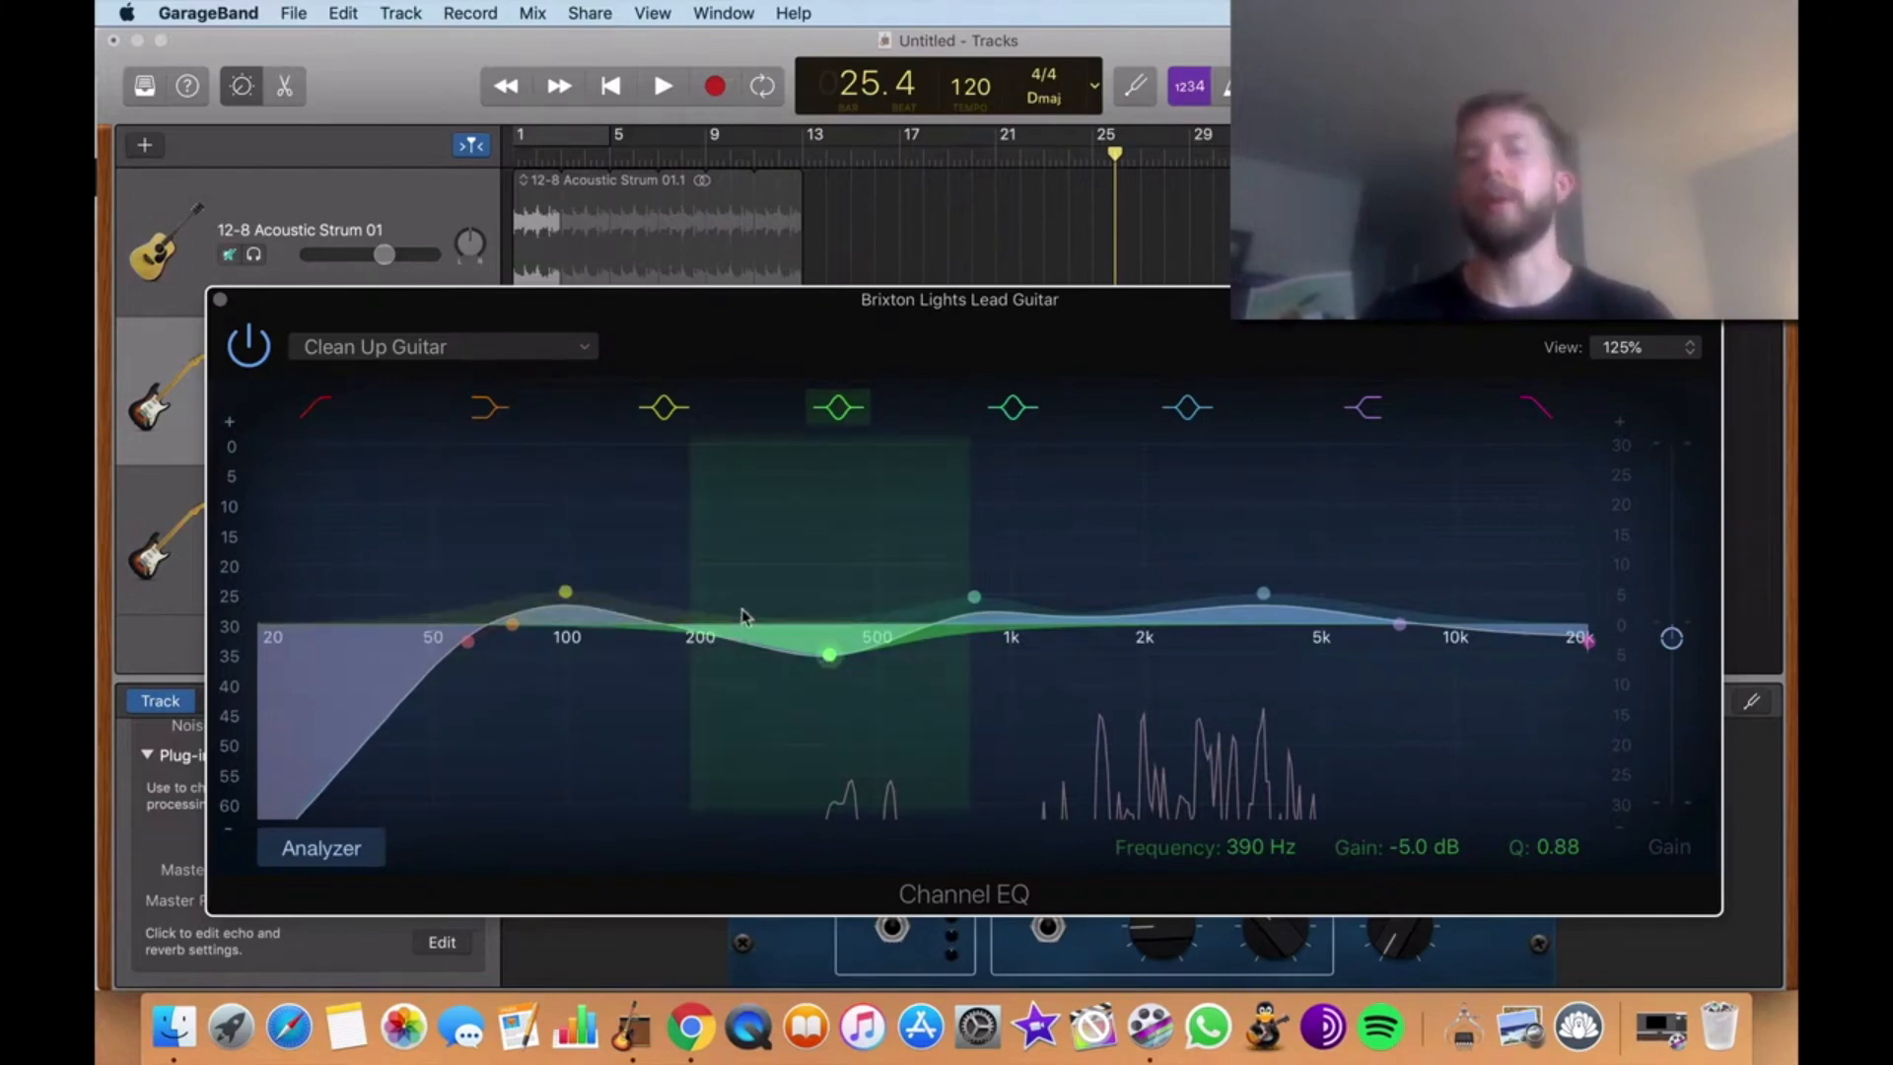
# Audition the mid band near 800 Hz at full boost and then at -24.0 dB while playing from around bar 17
pyautogui.moveTo(979, 619); pyautogui.dragTo(968, 435)
pyautogui.click(672, 92)
pyautogui.click(905, 178)
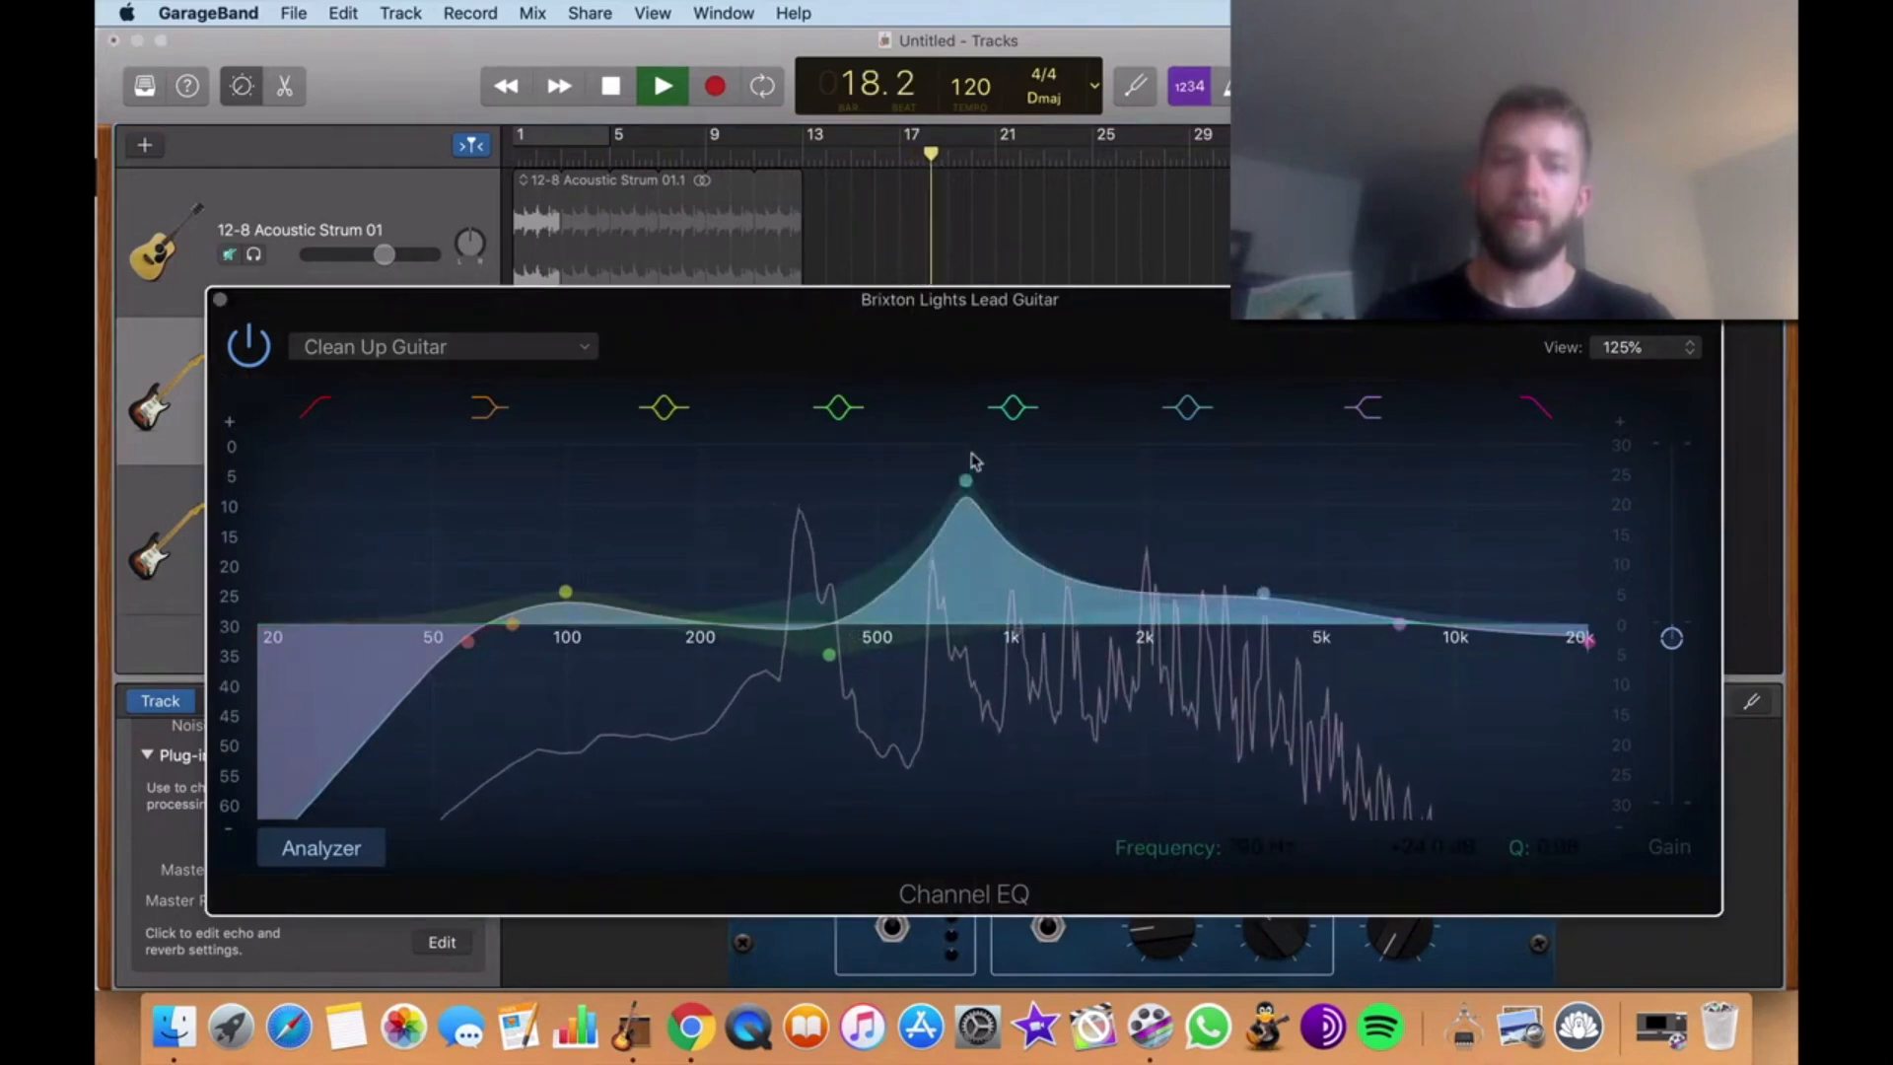
pyautogui.moveTo(991, 659); pyautogui.dragTo(972, 833)
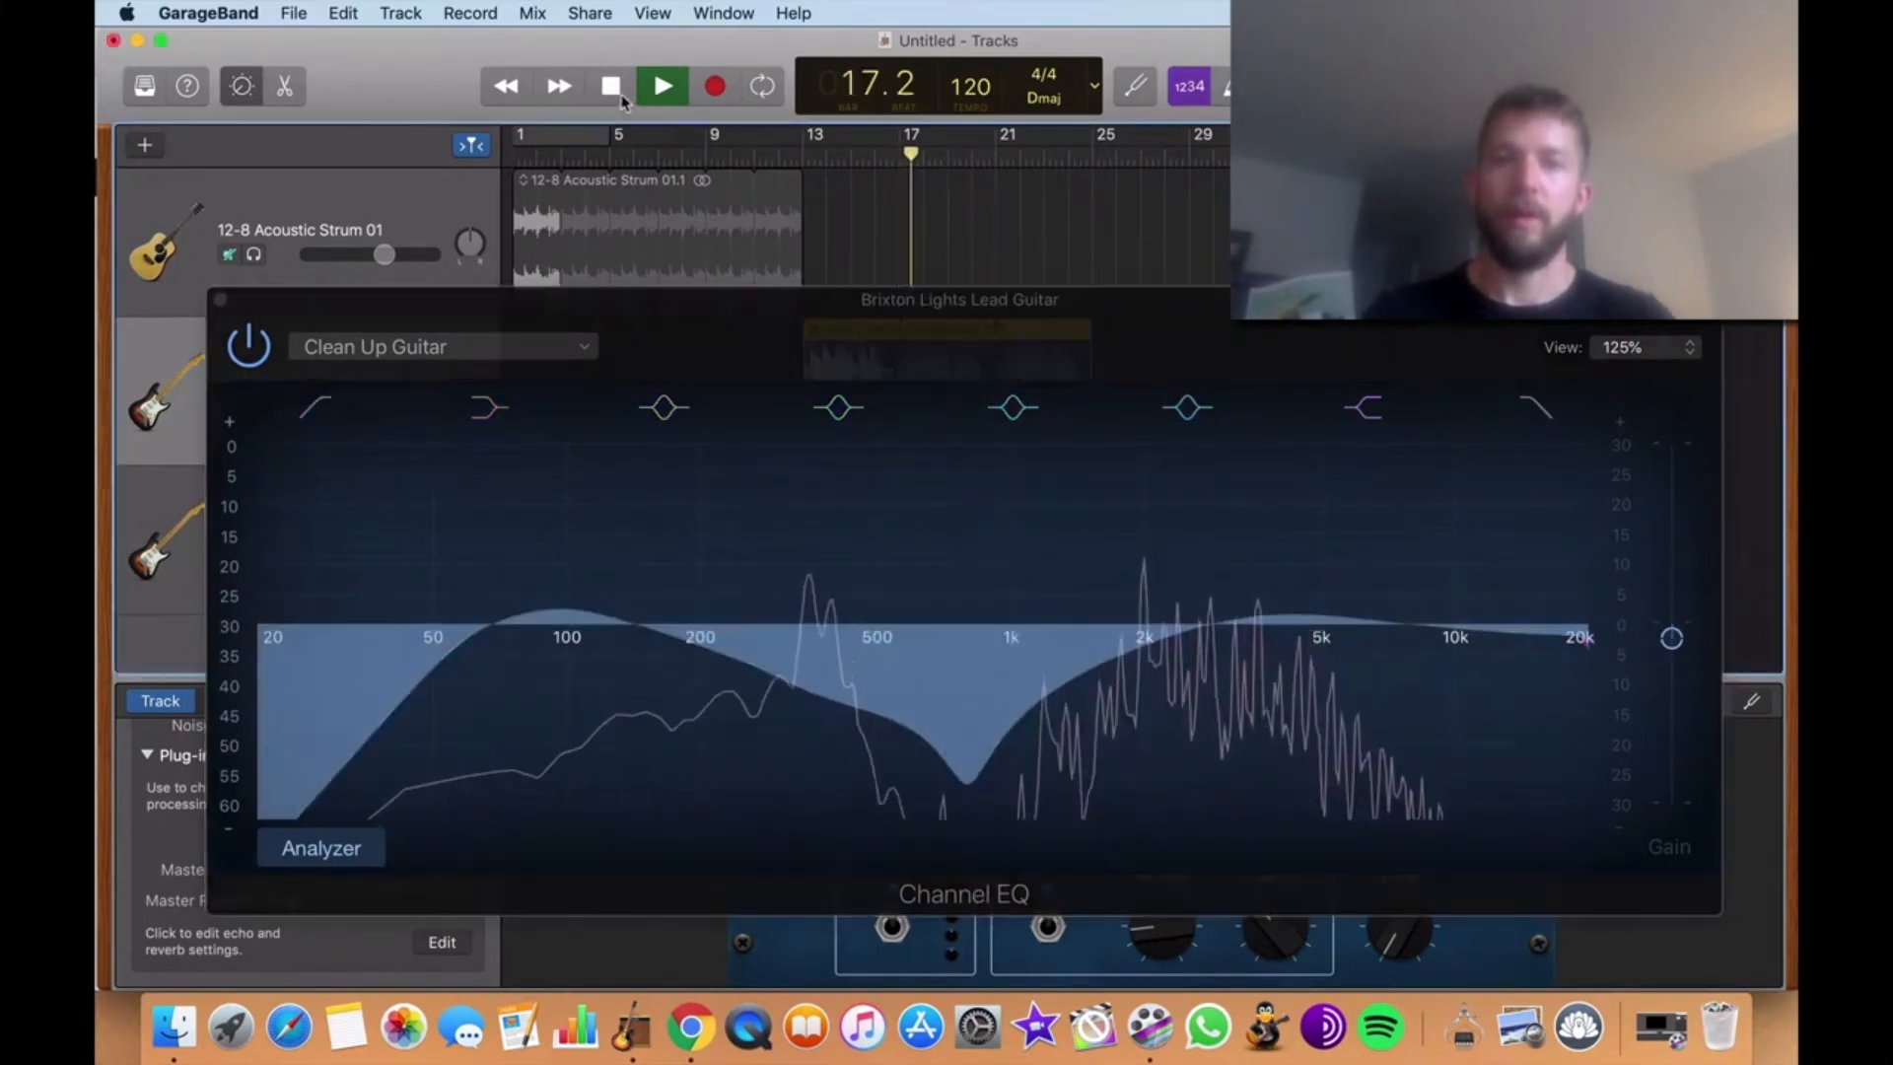
pyautogui.press('space')
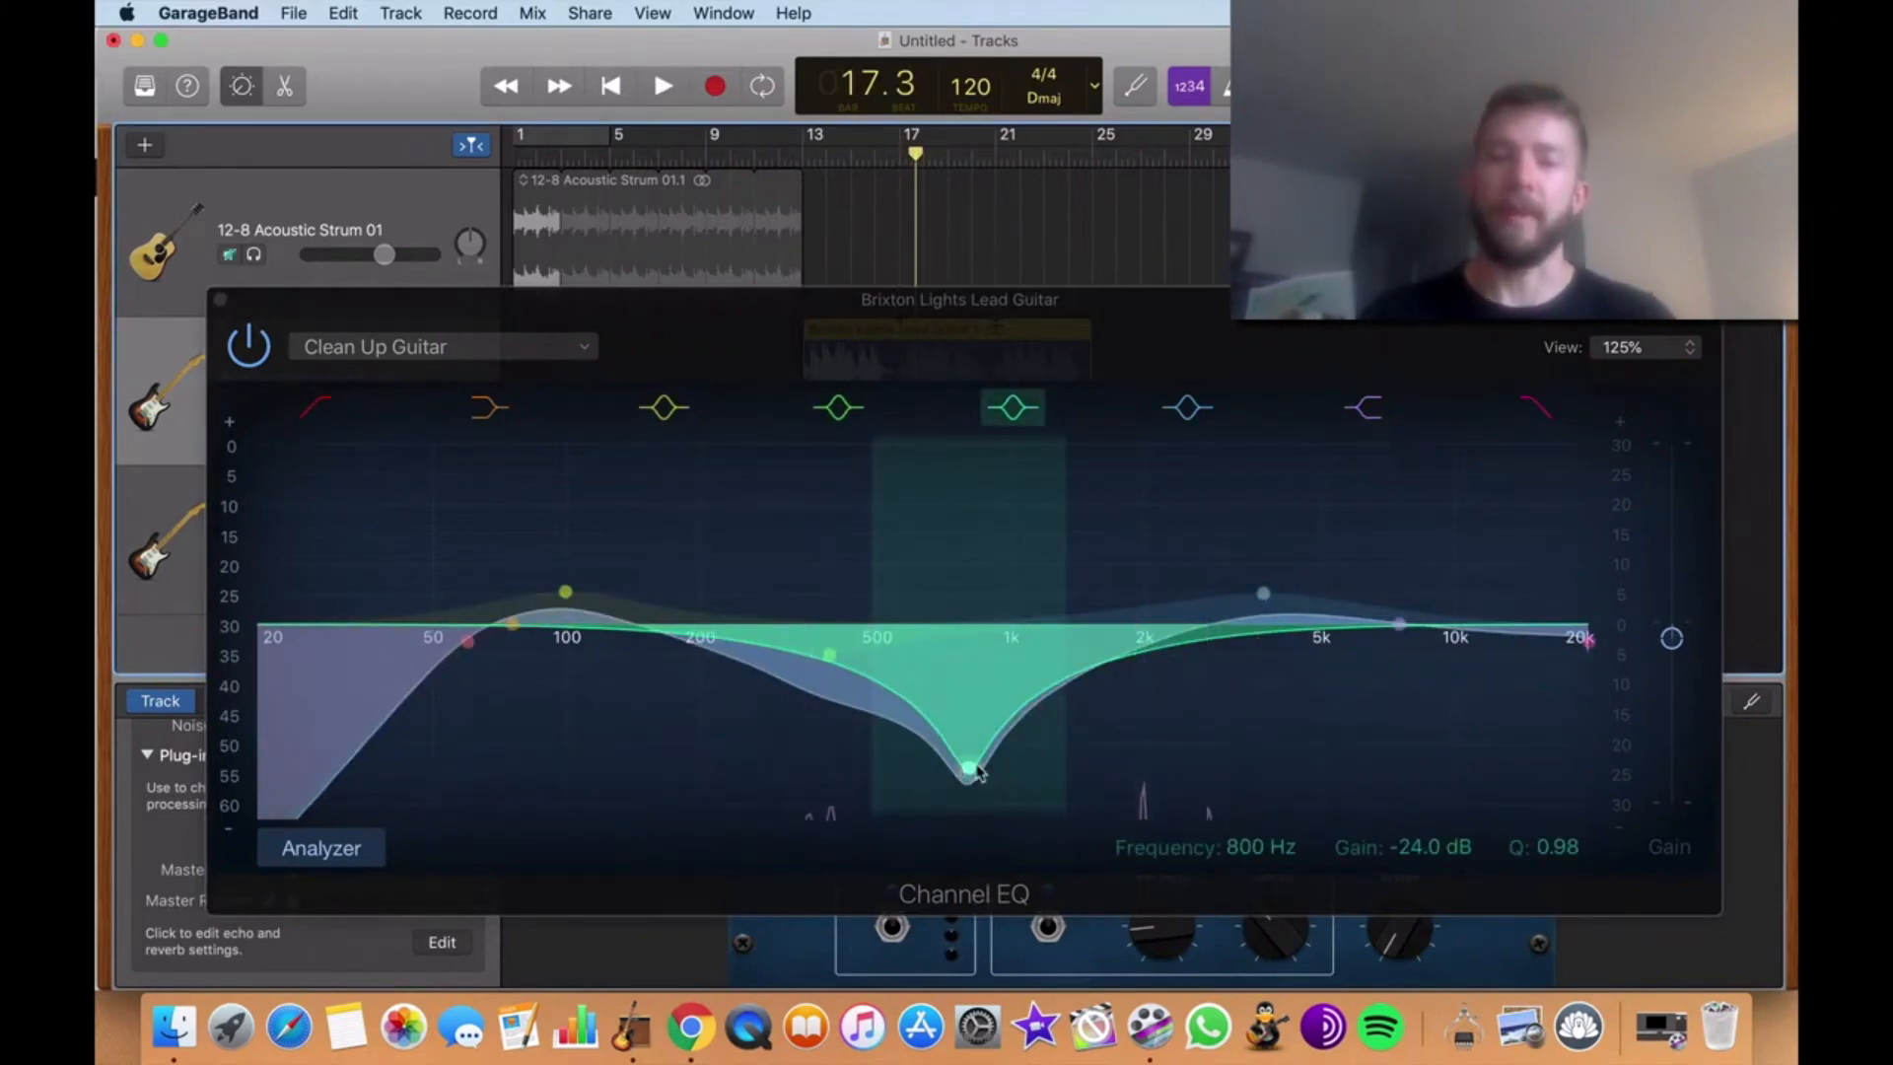
# Audition the 800 Hz band at +24.0 dB once more, settle it at a mild boost of about 5 dB, and replay briefly
pyautogui.click(975, 771)
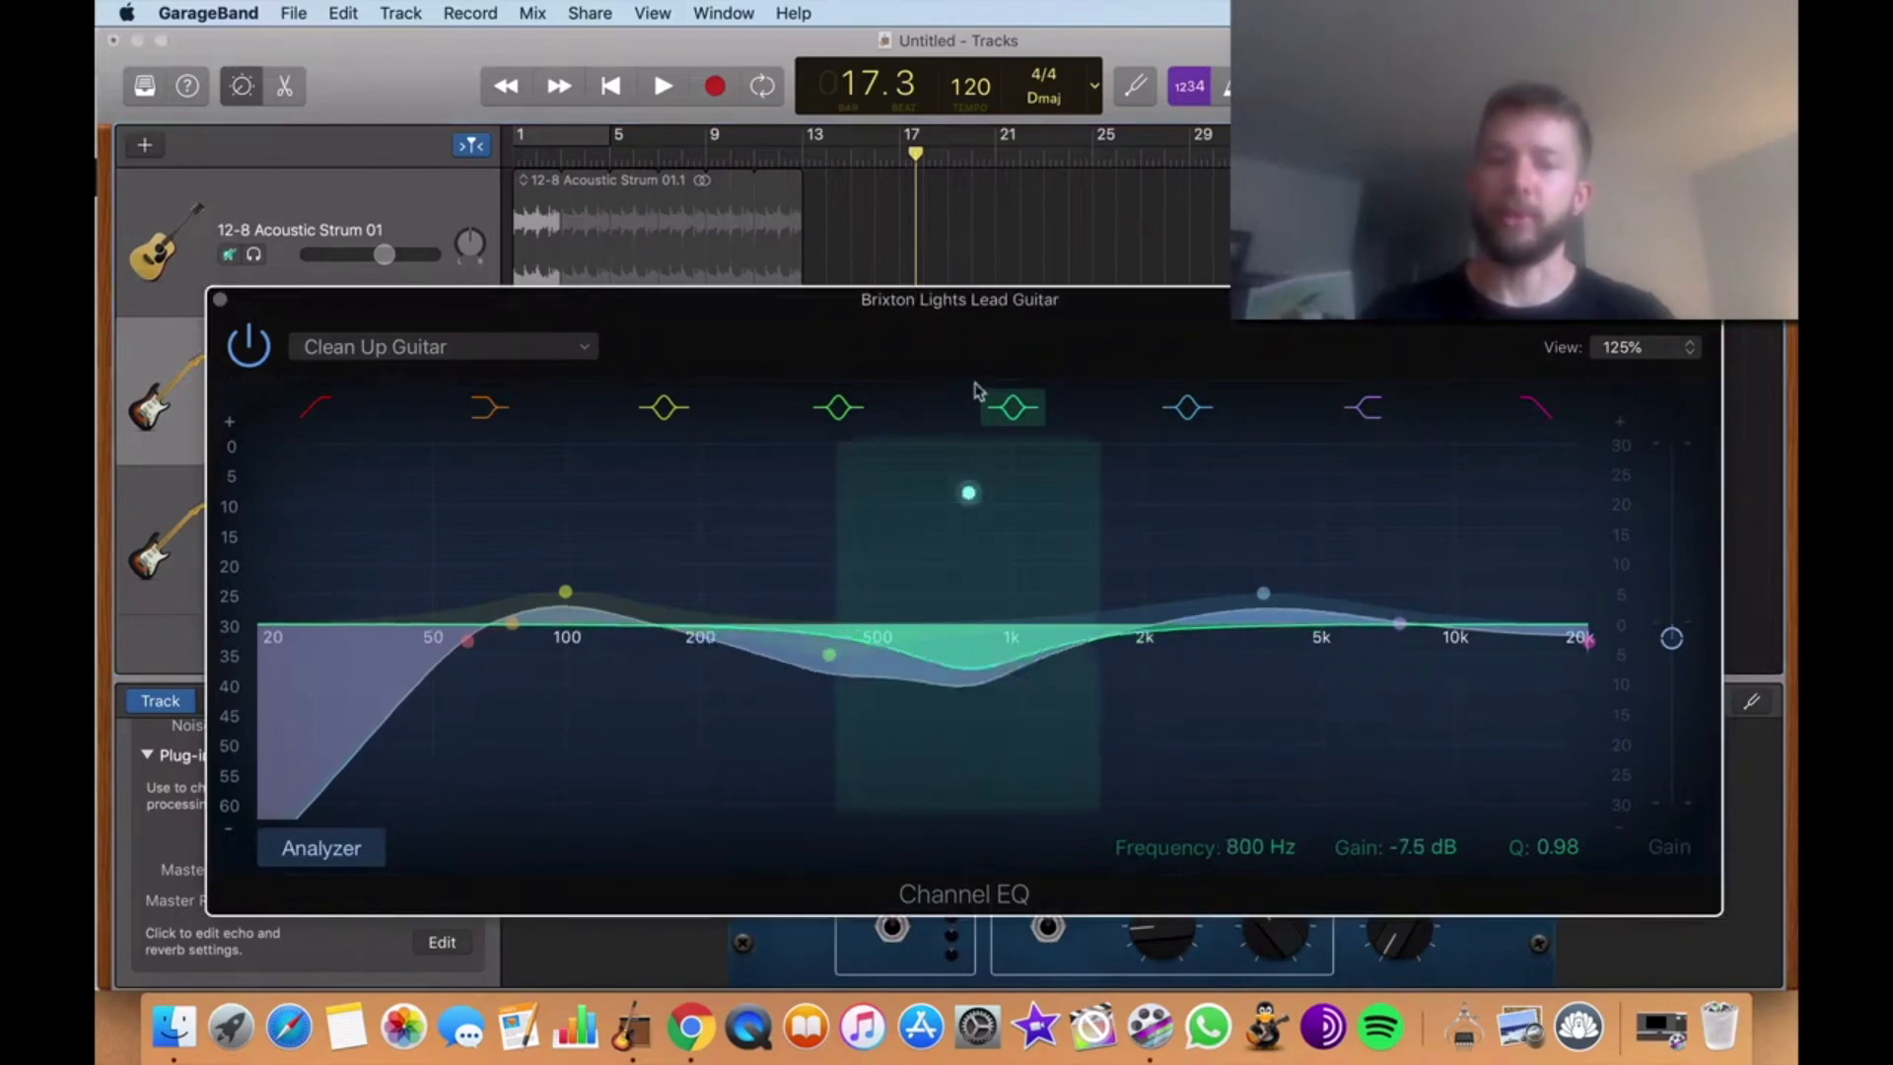
pyautogui.moveTo(975, 389); pyautogui.dragTo(981, 423)
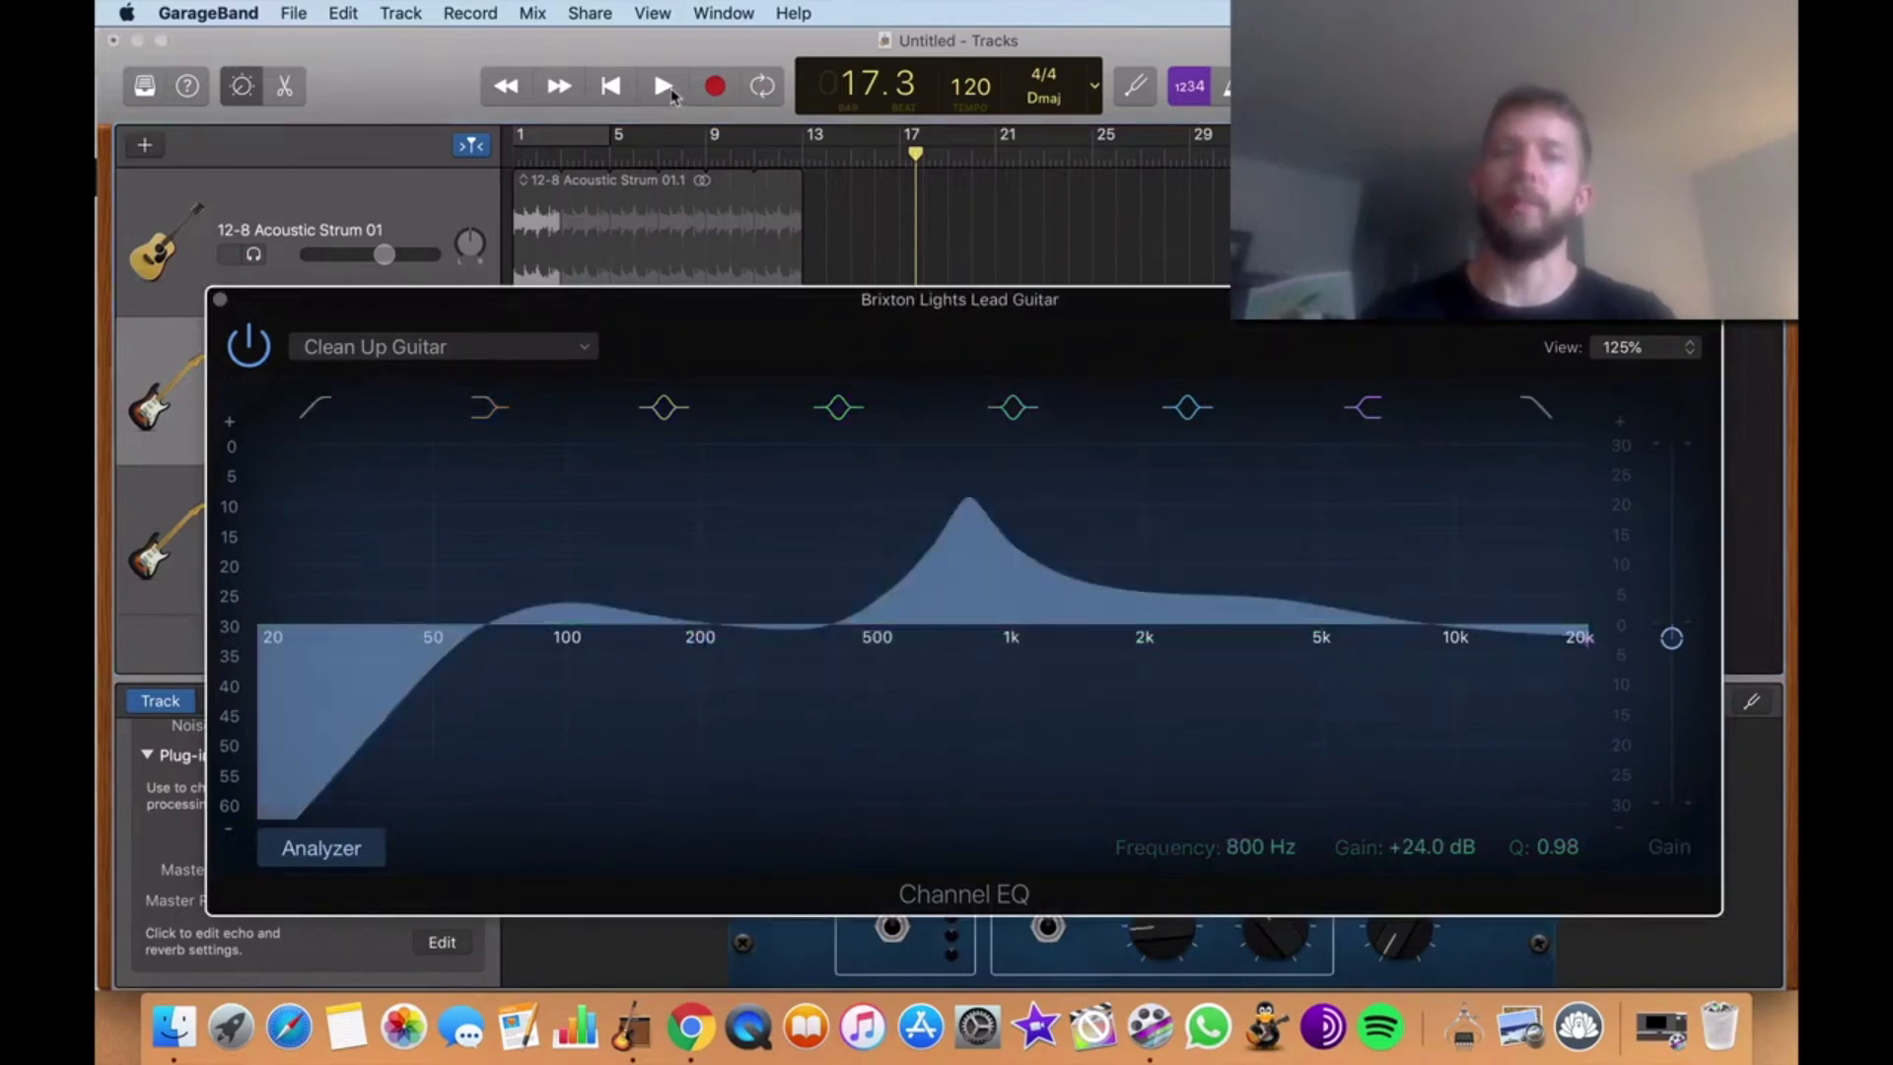
pyautogui.click(670, 88)
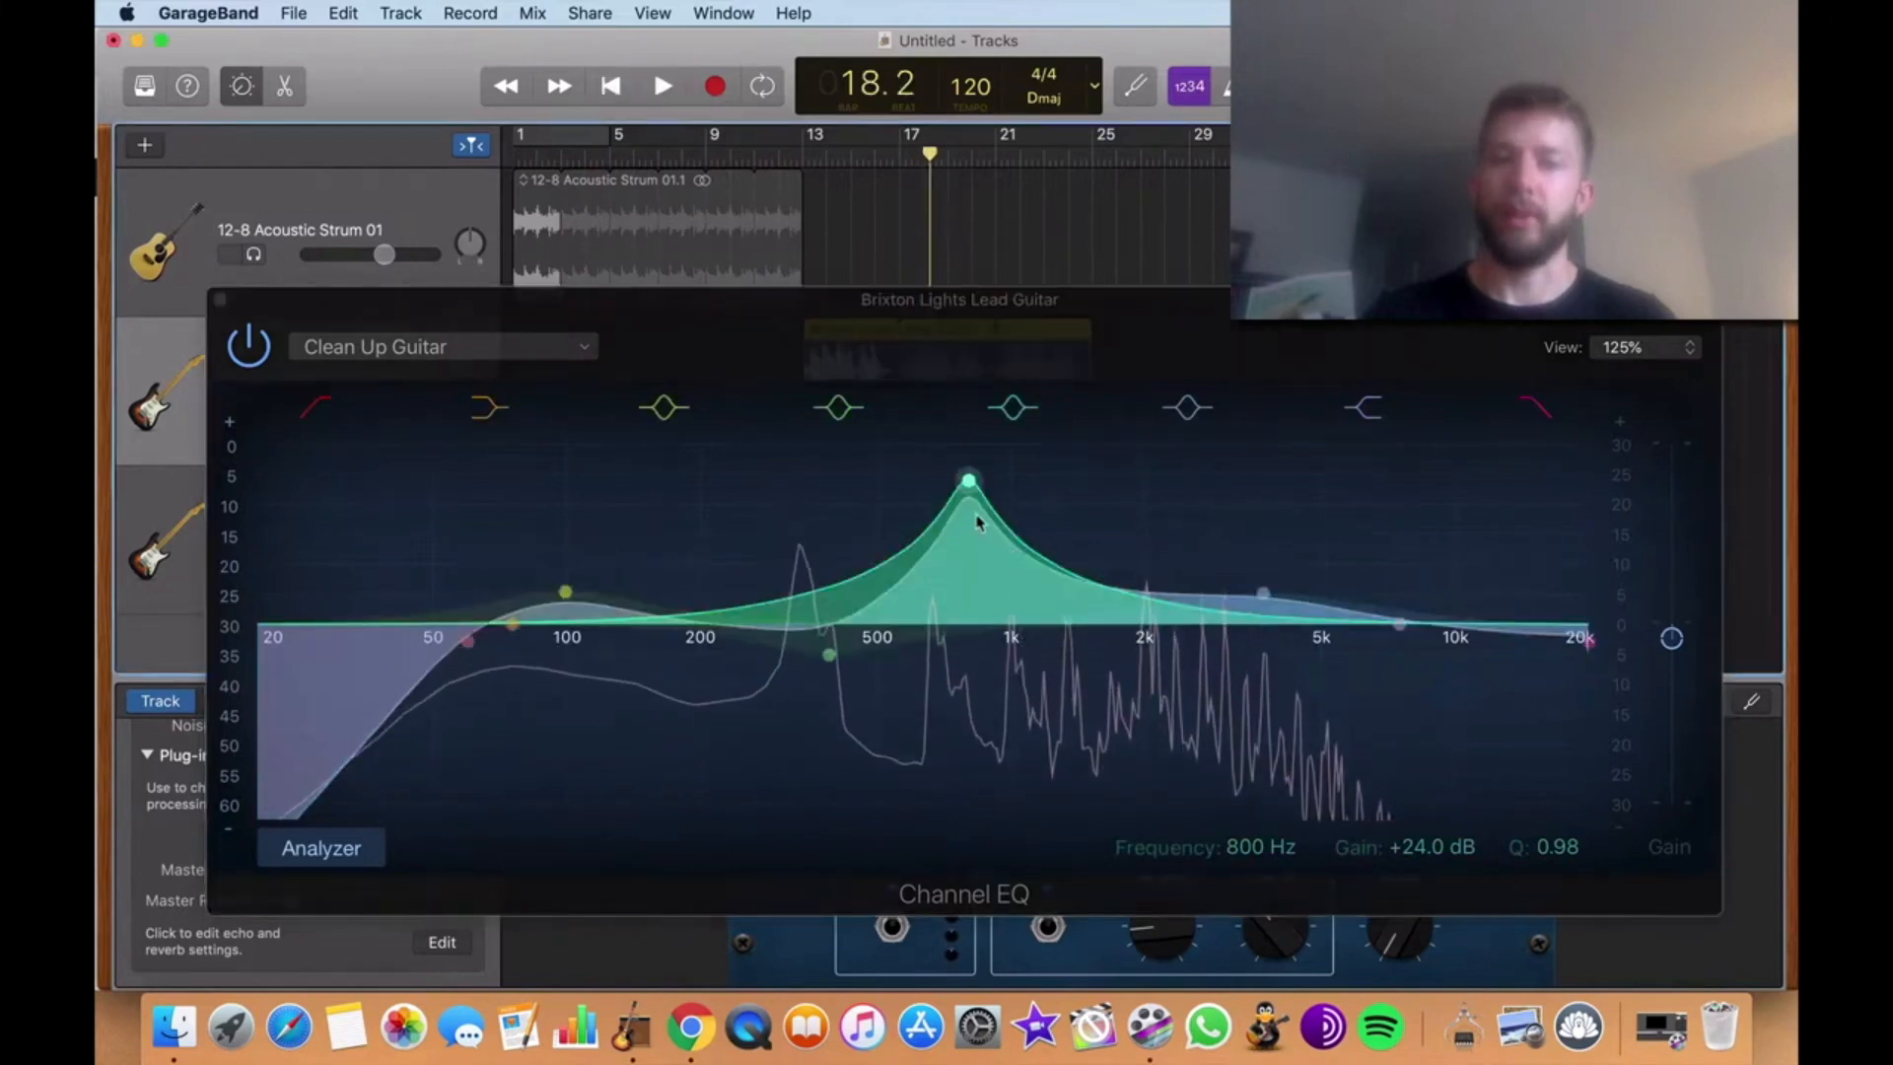
pyautogui.click(979, 599)
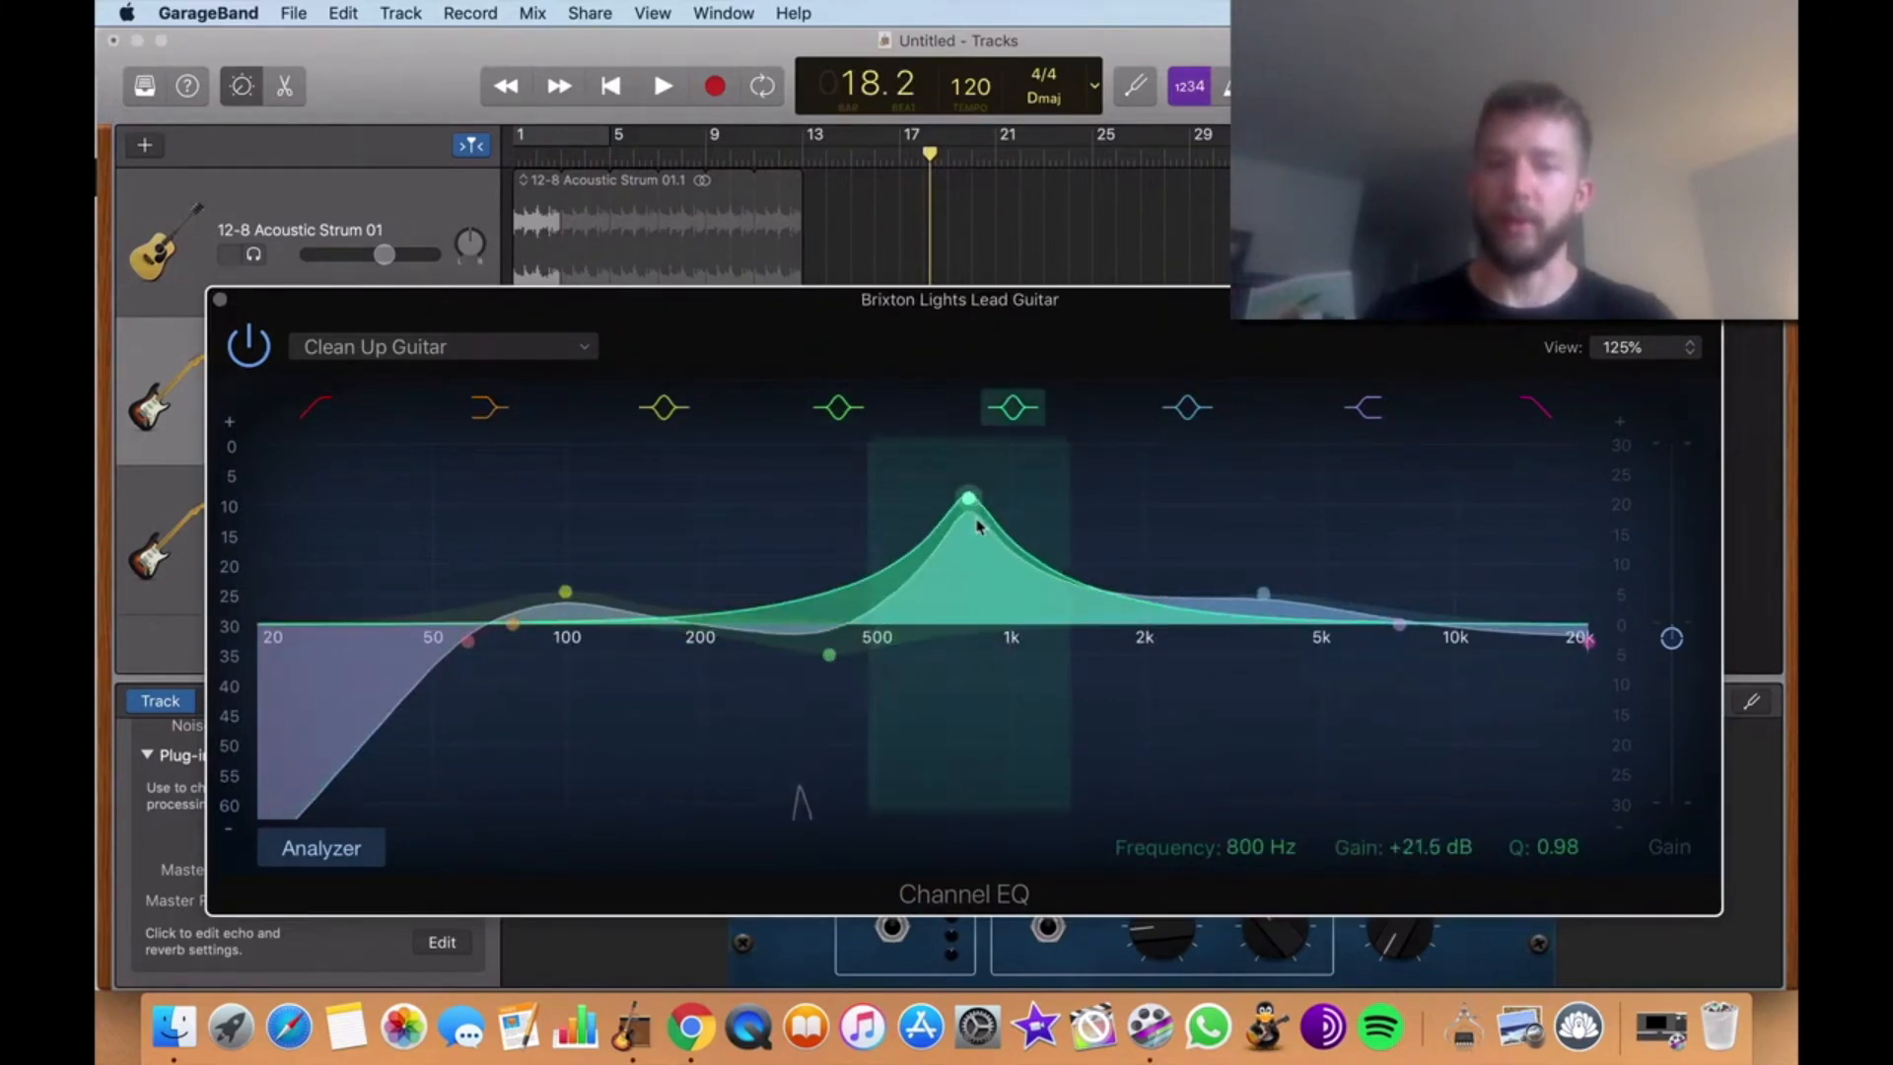
pyautogui.moveTo(980, 525); pyautogui.dragTo(979, 627)
pyautogui.click(663, 86)
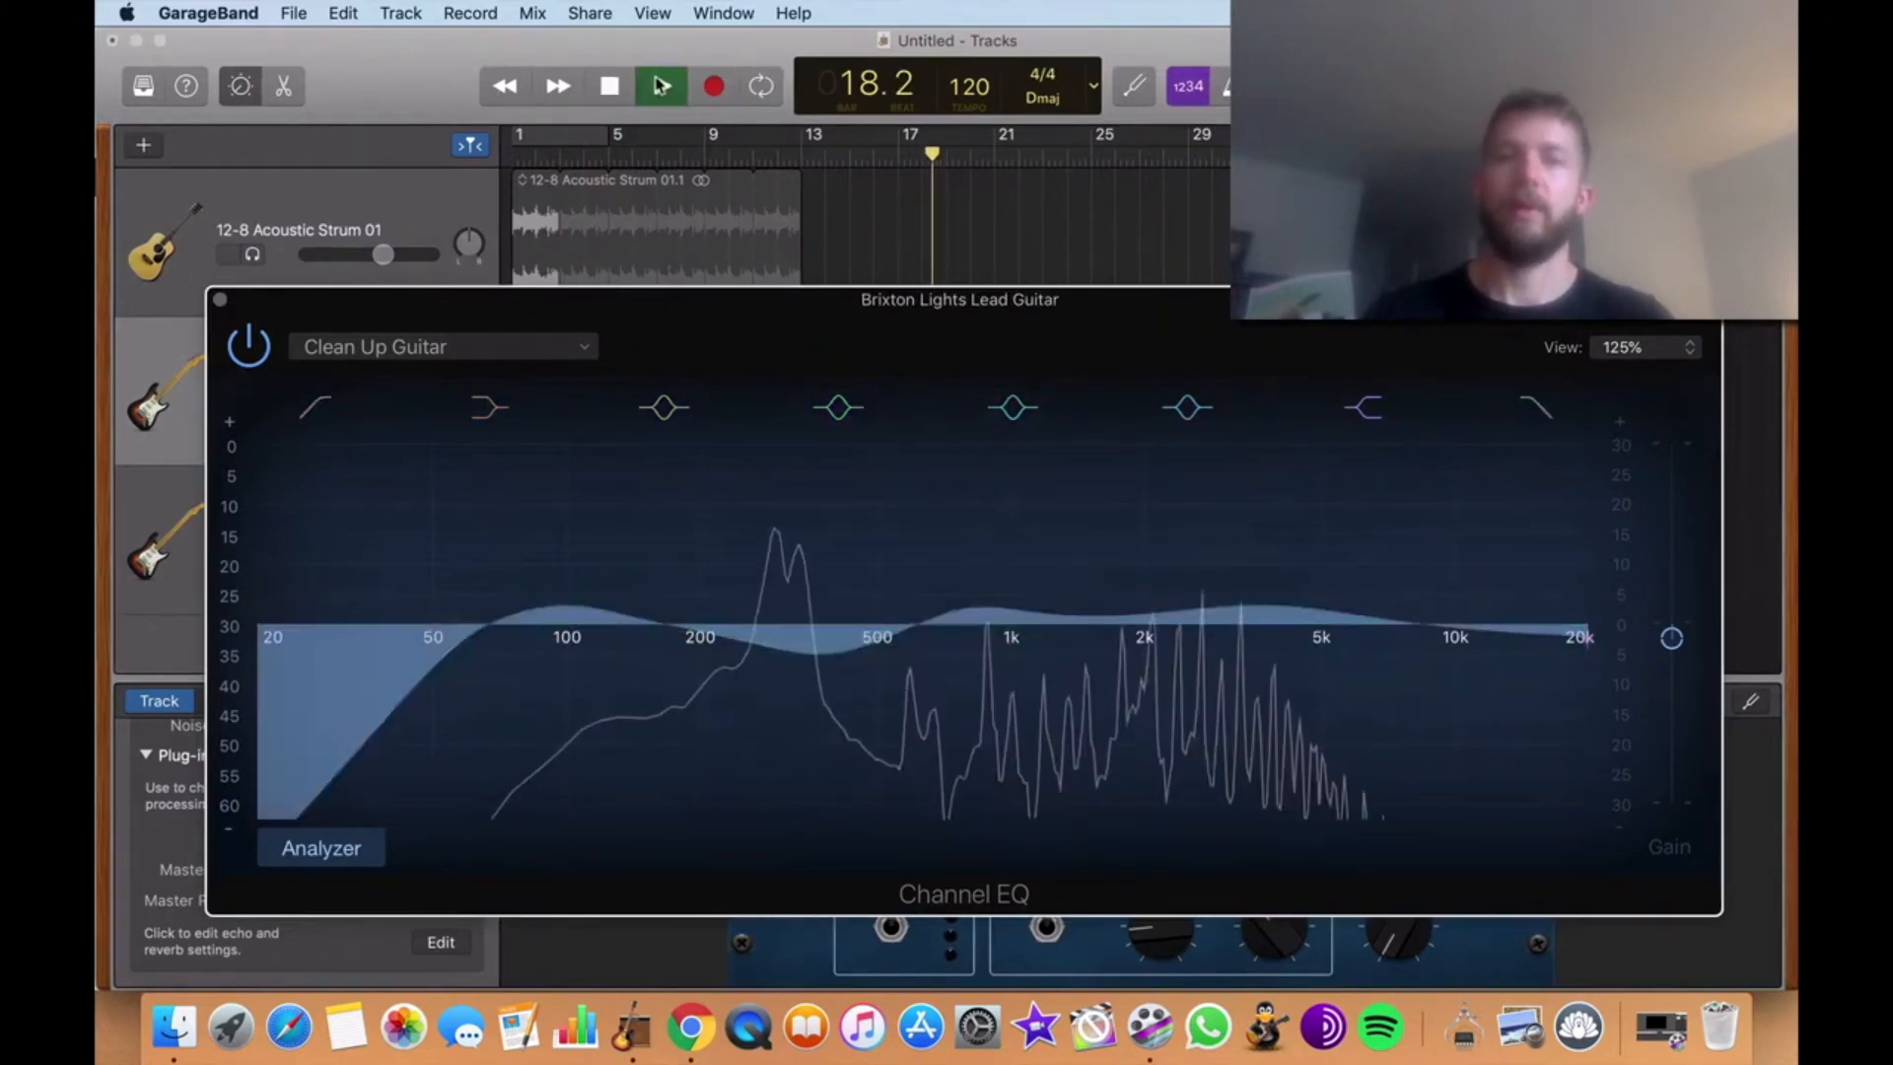
pyautogui.click(663, 86)
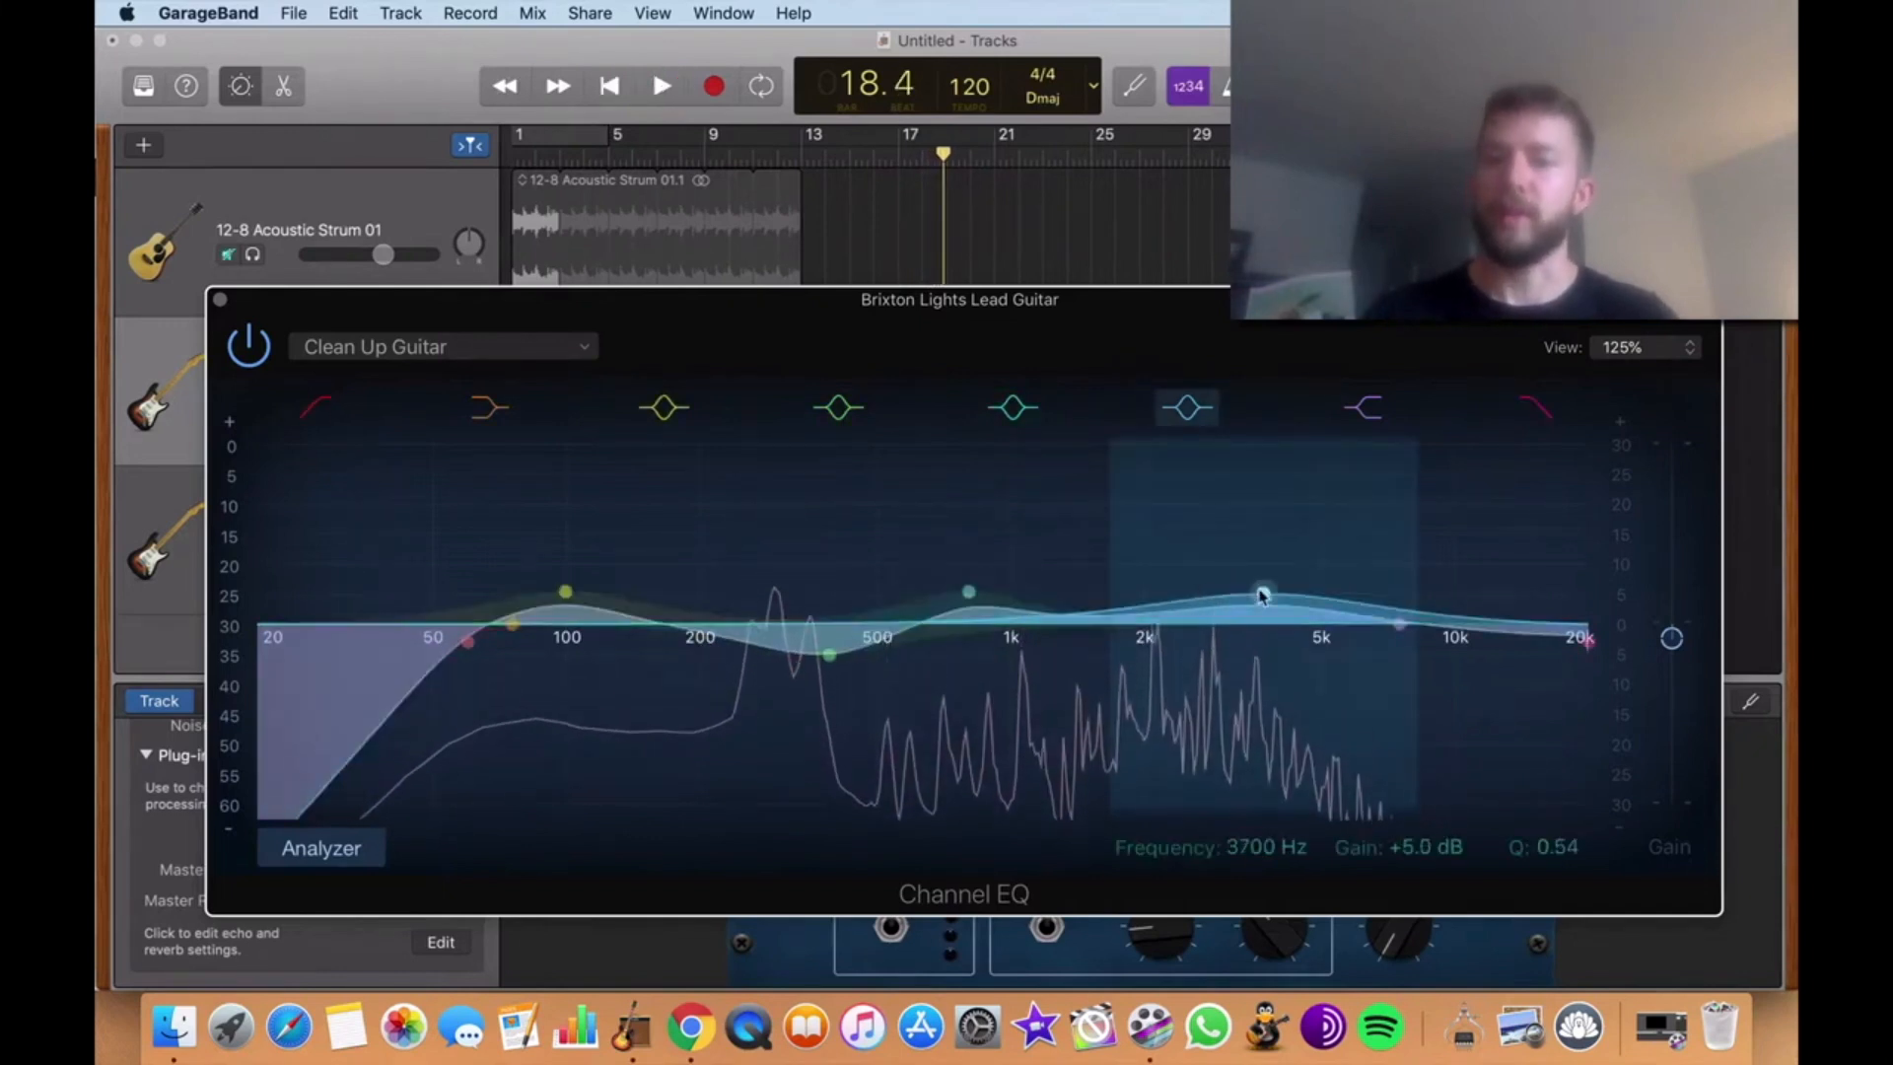
# Audition the upper-mid band at 3750 Hz with a +9.0 dB boost, and settle it near 3600 Hz at about +4 dB
pyautogui.moveTo(1265, 599)
pyautogui.mouseDown()
pyautogui.moveTo(1265, 463)
pyautogui.moveTo(1265, 577)
pyautogui.mouseUp()
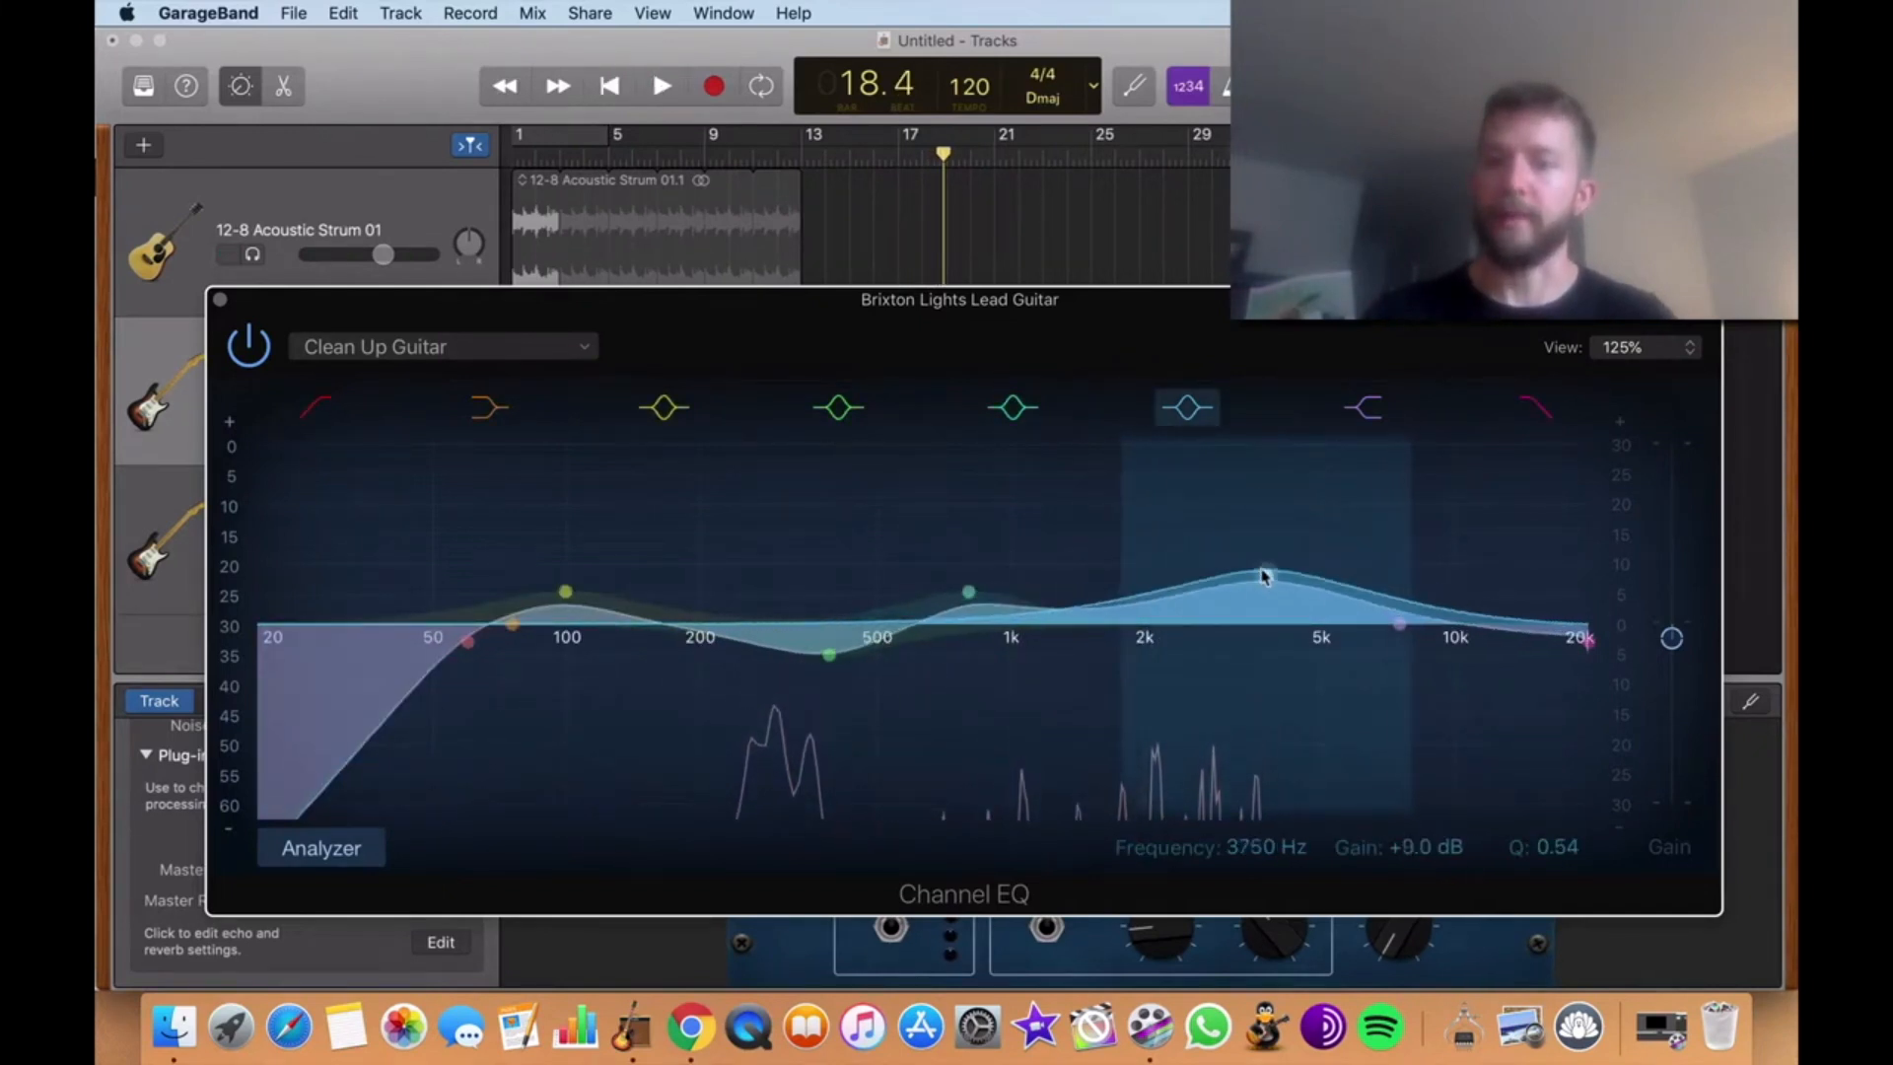
pyautogui.click(663, 88)
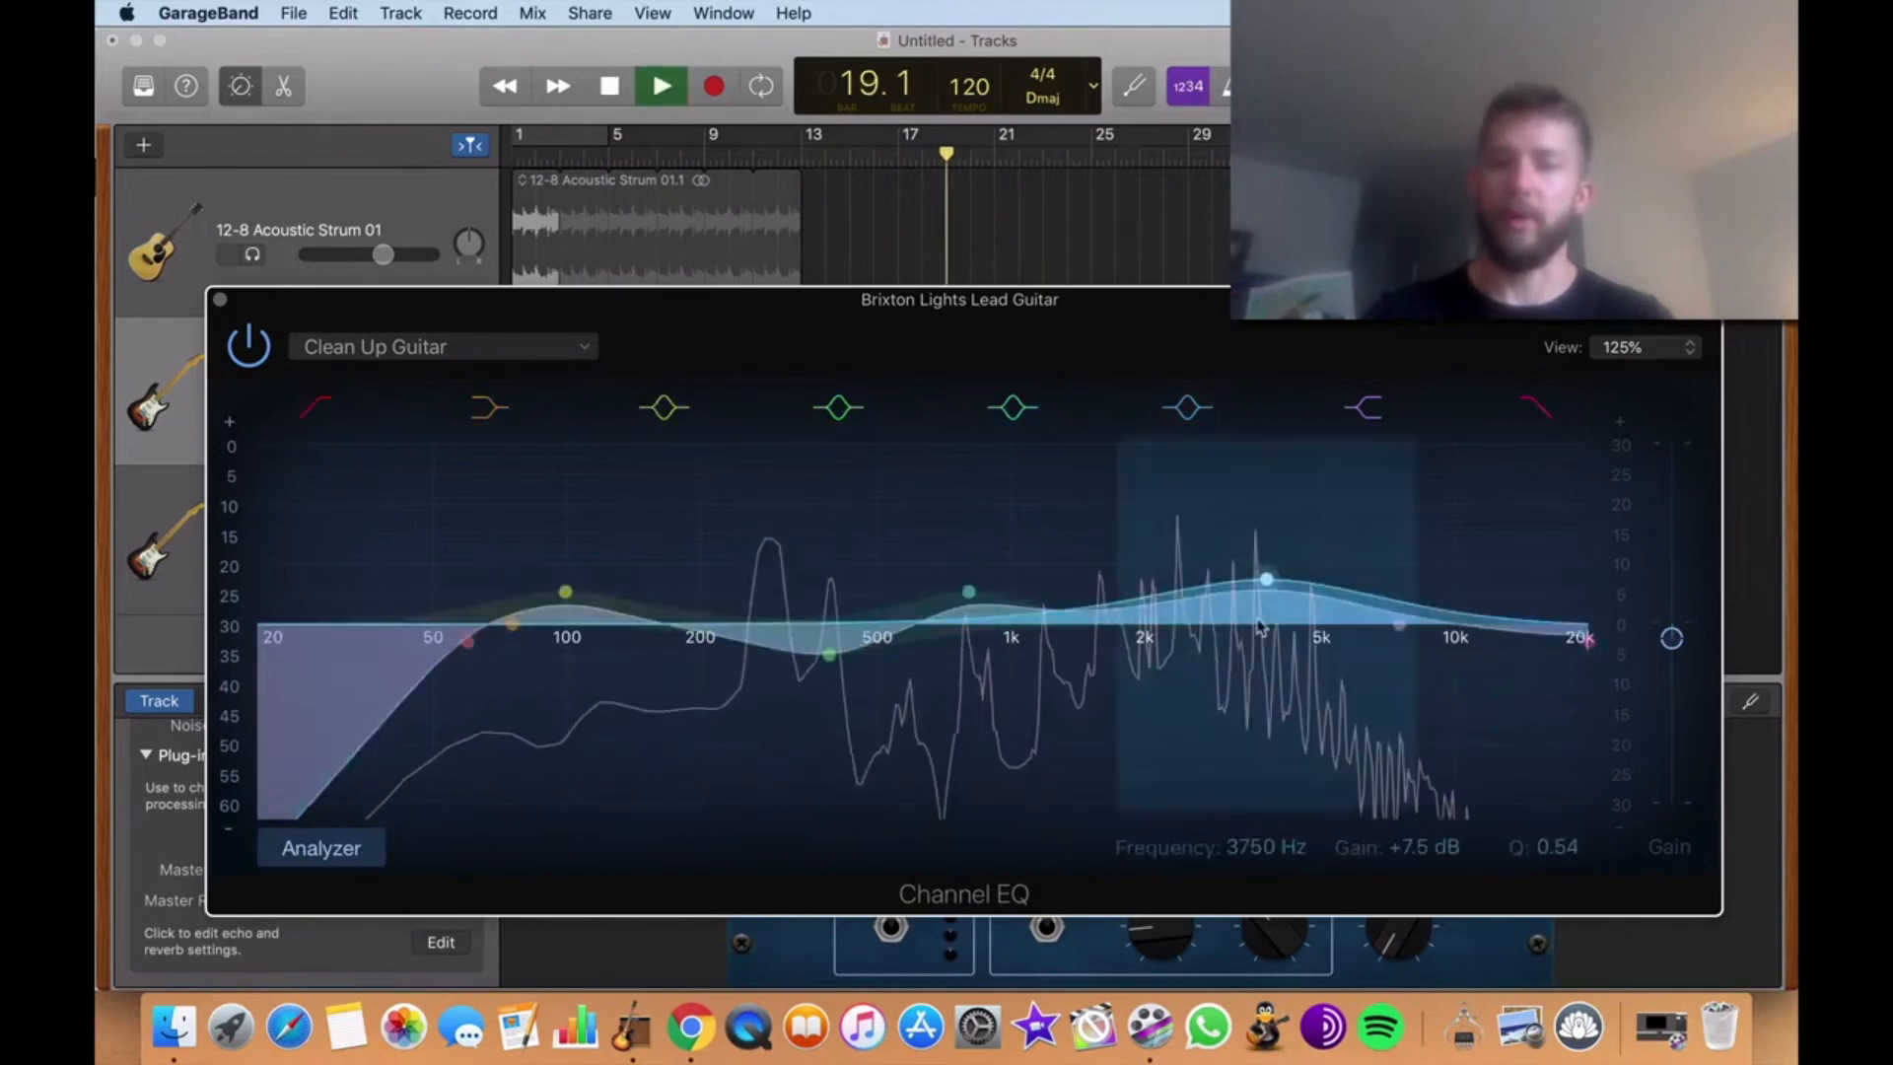
pyautogui.moveTo(1272, 603)
pyautogui.mouseDown()
pyautogui.moveTo(1233, 597)
pyautogui.moveTo(1206, 522)
pyautogui.moveTo(1264, 584)
pyautogui.moveTo(1263, 536)
pyautogui.moveTo(1258, 601)
pyautogui.mouseUp()
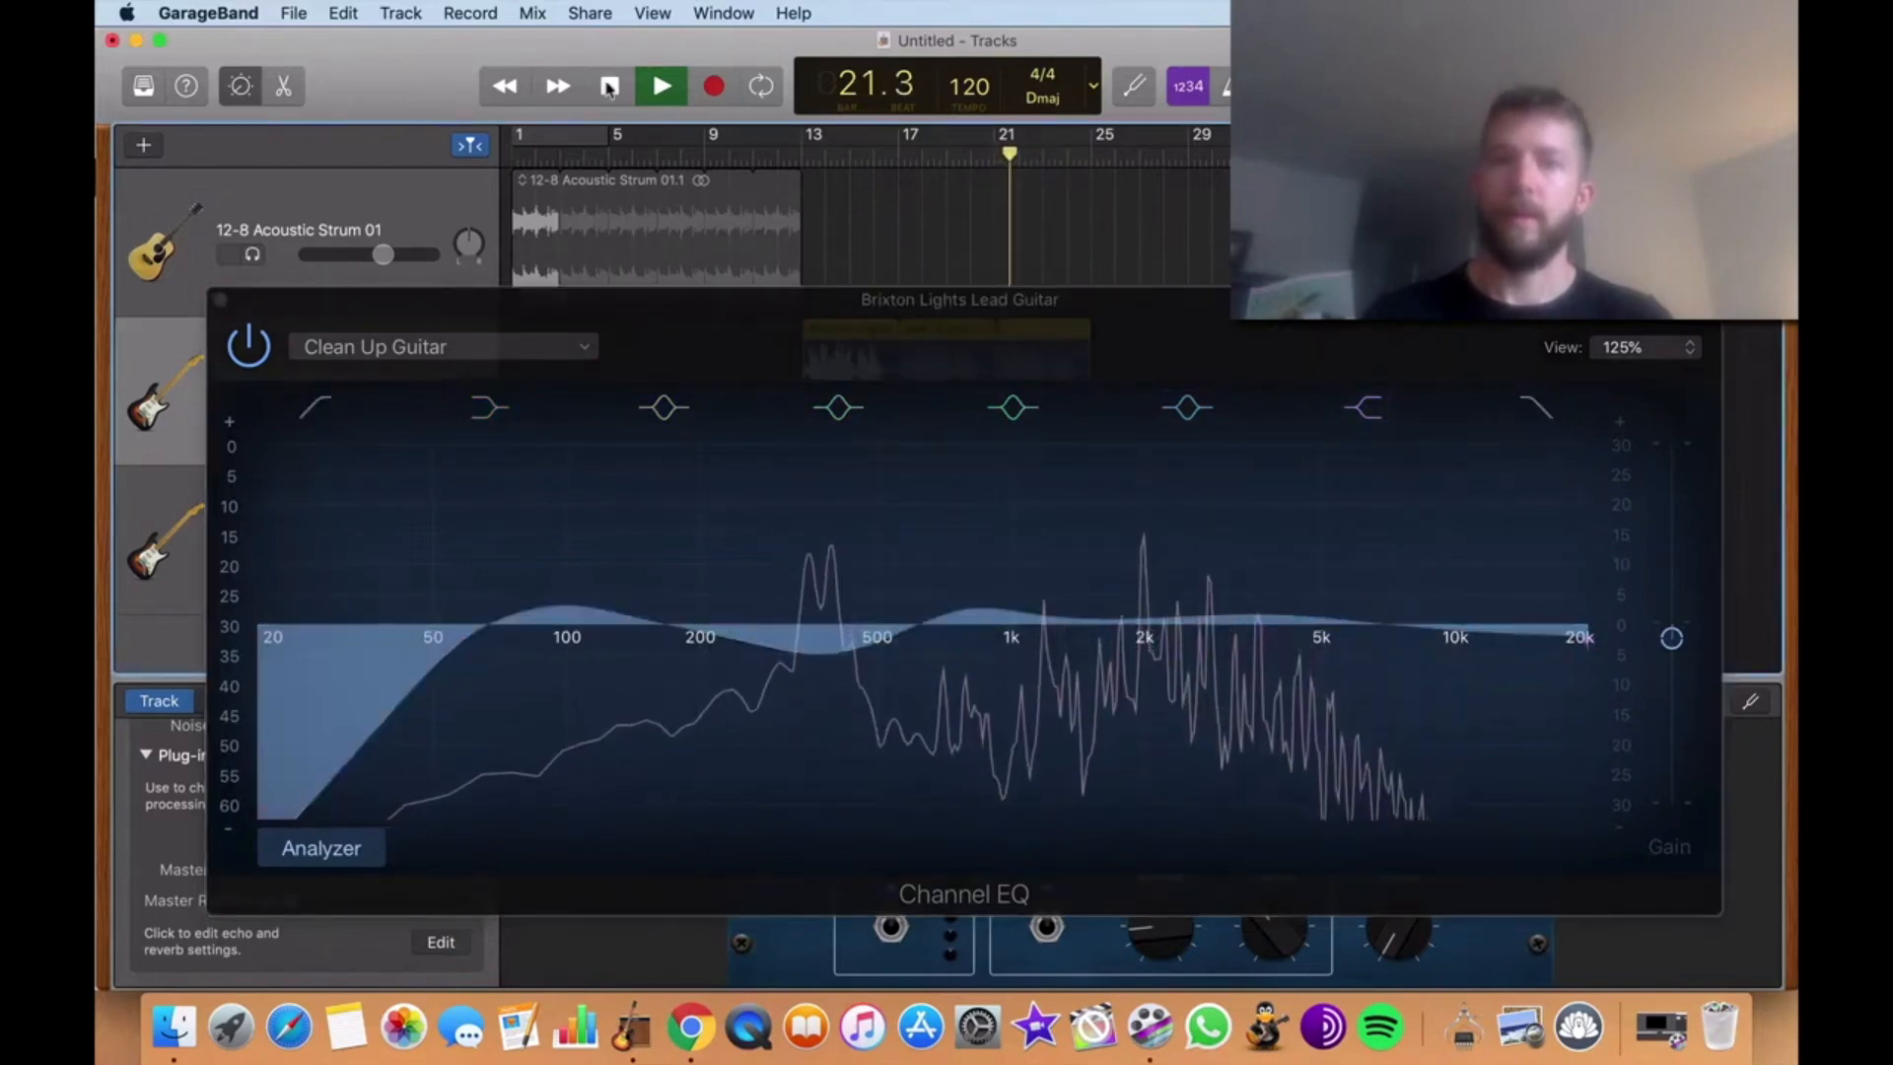
pyautogui.click(610, 87)
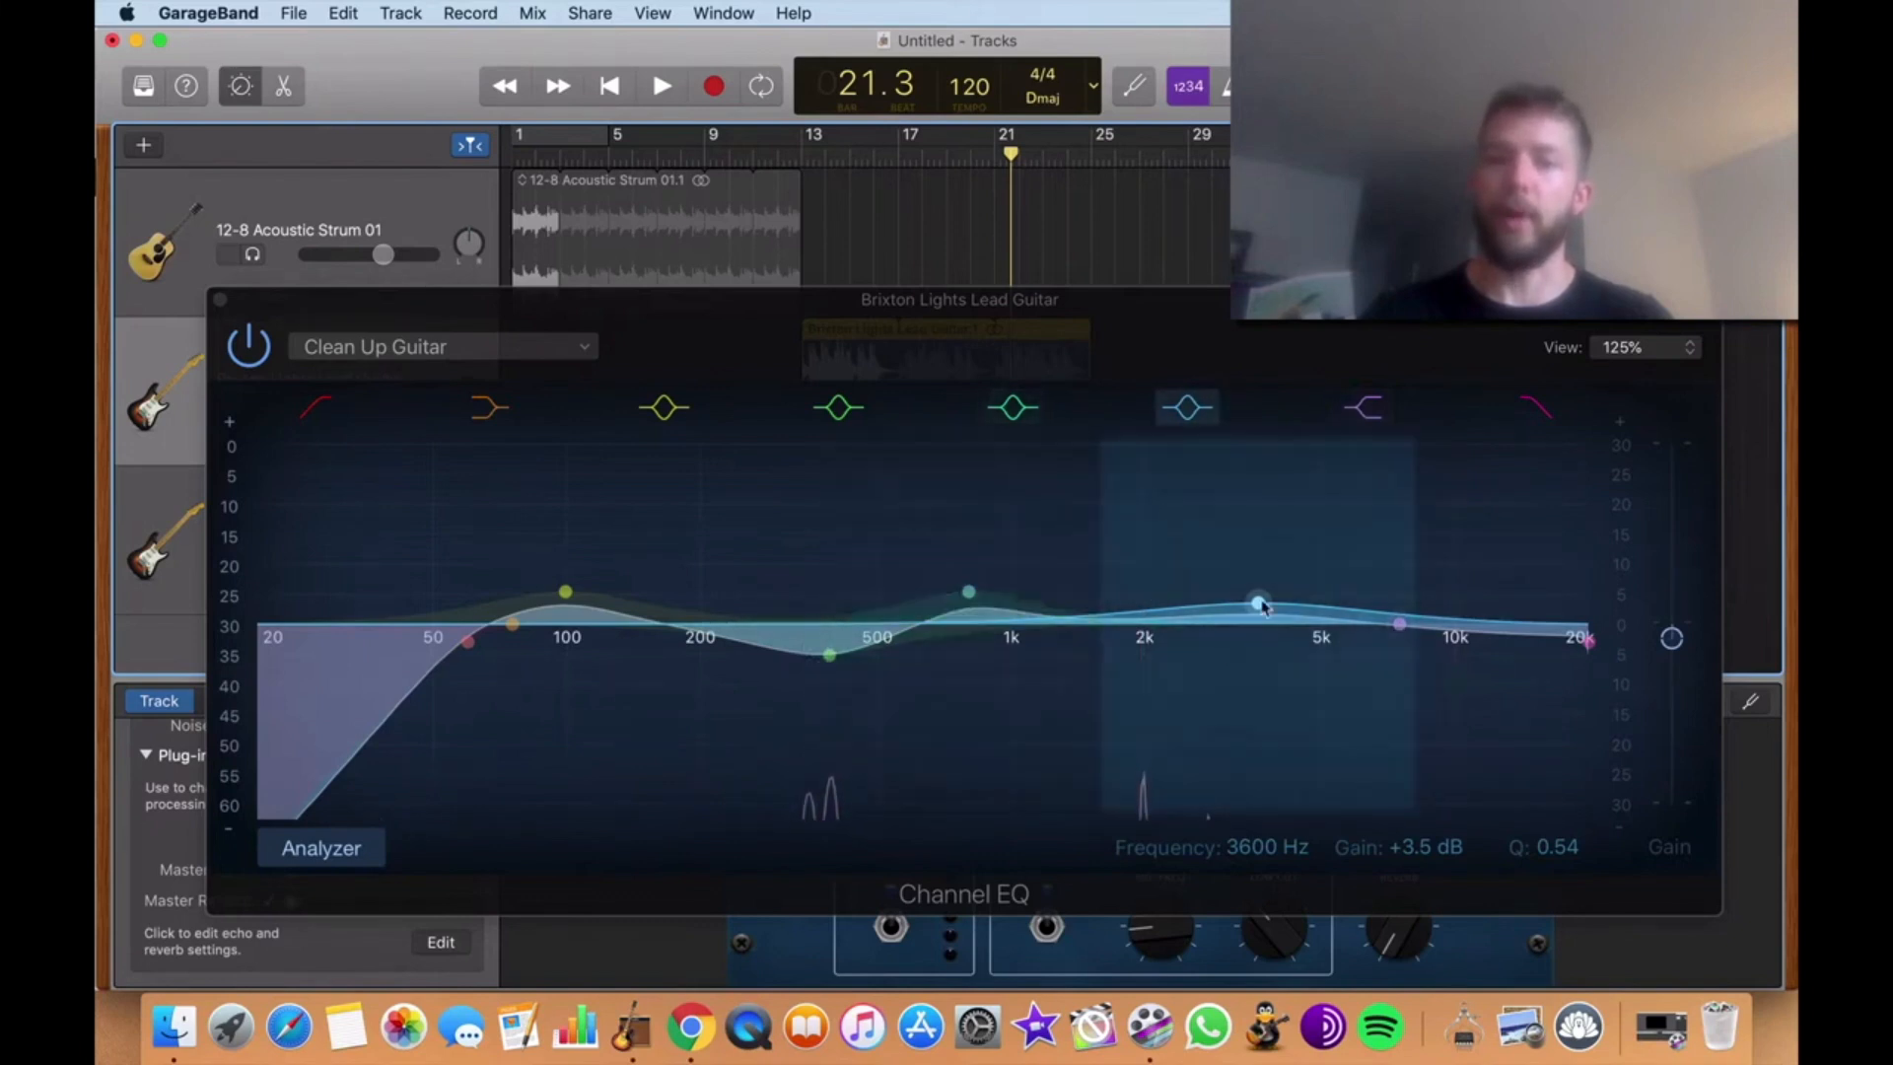
pyautogui.moveTo(1257, 602)
pyautogui.mouseDown()
pyautogui.moveTo(1141, 595)
pyautogui.moveTo(1138, 578)
pyautogui.moveTo(1276, 614)
pyautogui.mouseUp()
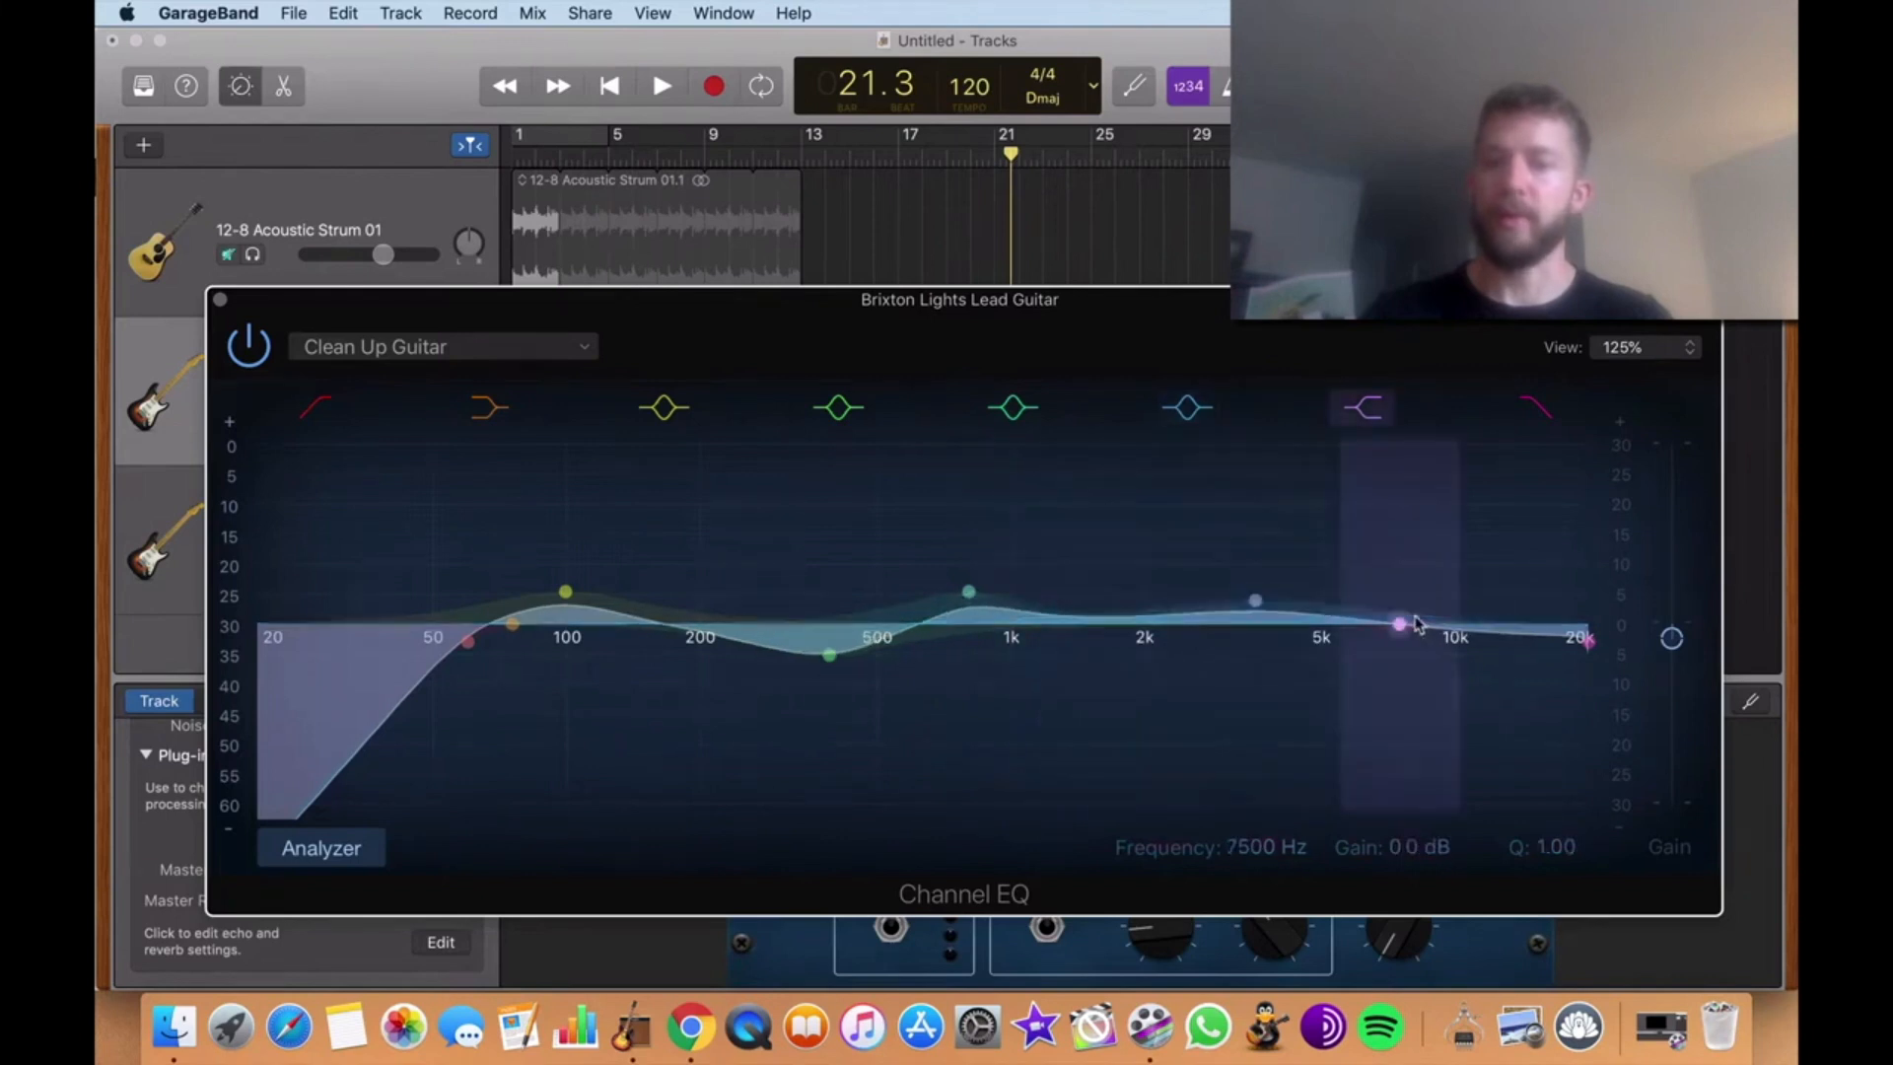
# Audition the high shelf with a strong boost during playback, and settle it at 7000 Hz and +4.5 dB
pyautogui.moveTo(1403, 622); pyautogui.dragTo(1426, 430)
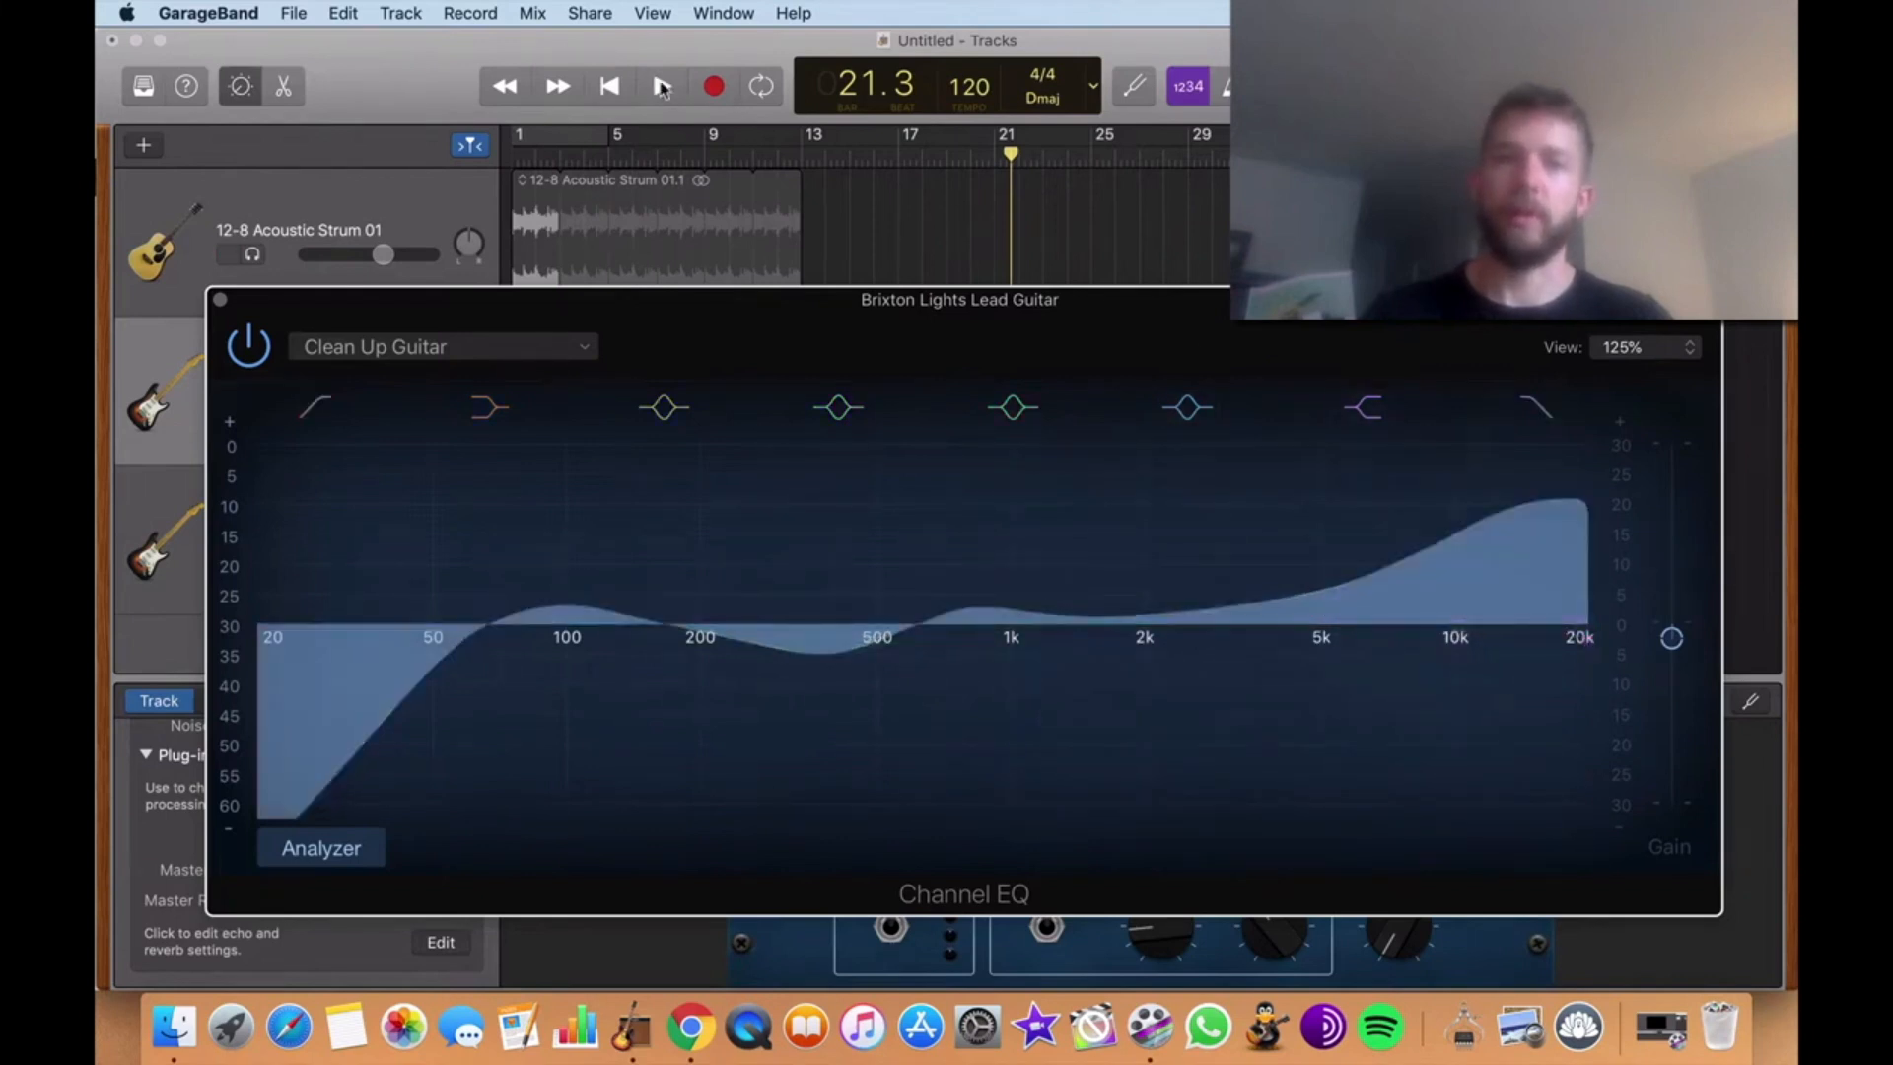
pyautogui.click(662, 88)
pyautogui.moveTo(1424, 589); pyautogui.dragTo(1385, 735)
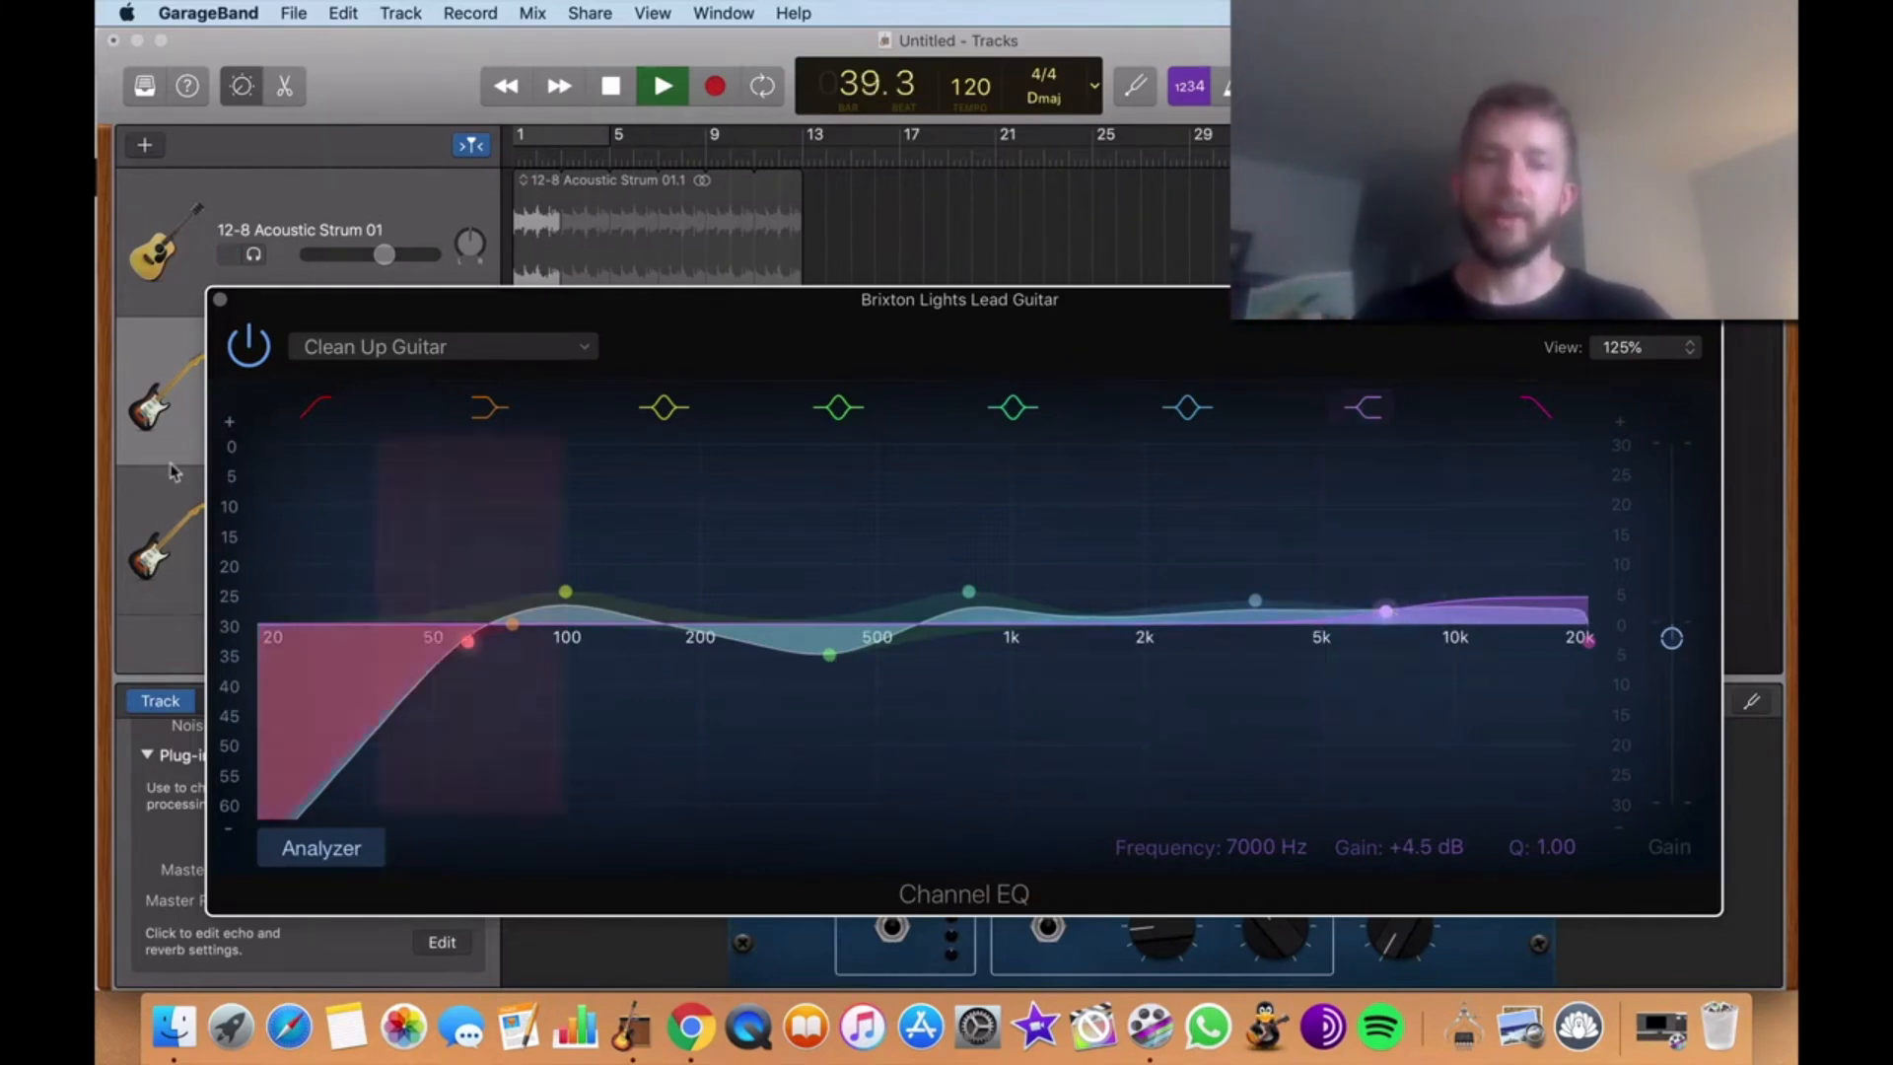
# Close the lead guitar's Channel EQ and unsolo the Brixton Lights Lead Guitar track
pyautogui.click(248, 345)
pyautogui.click(220, 299)
pyautogui.click(922, 493)
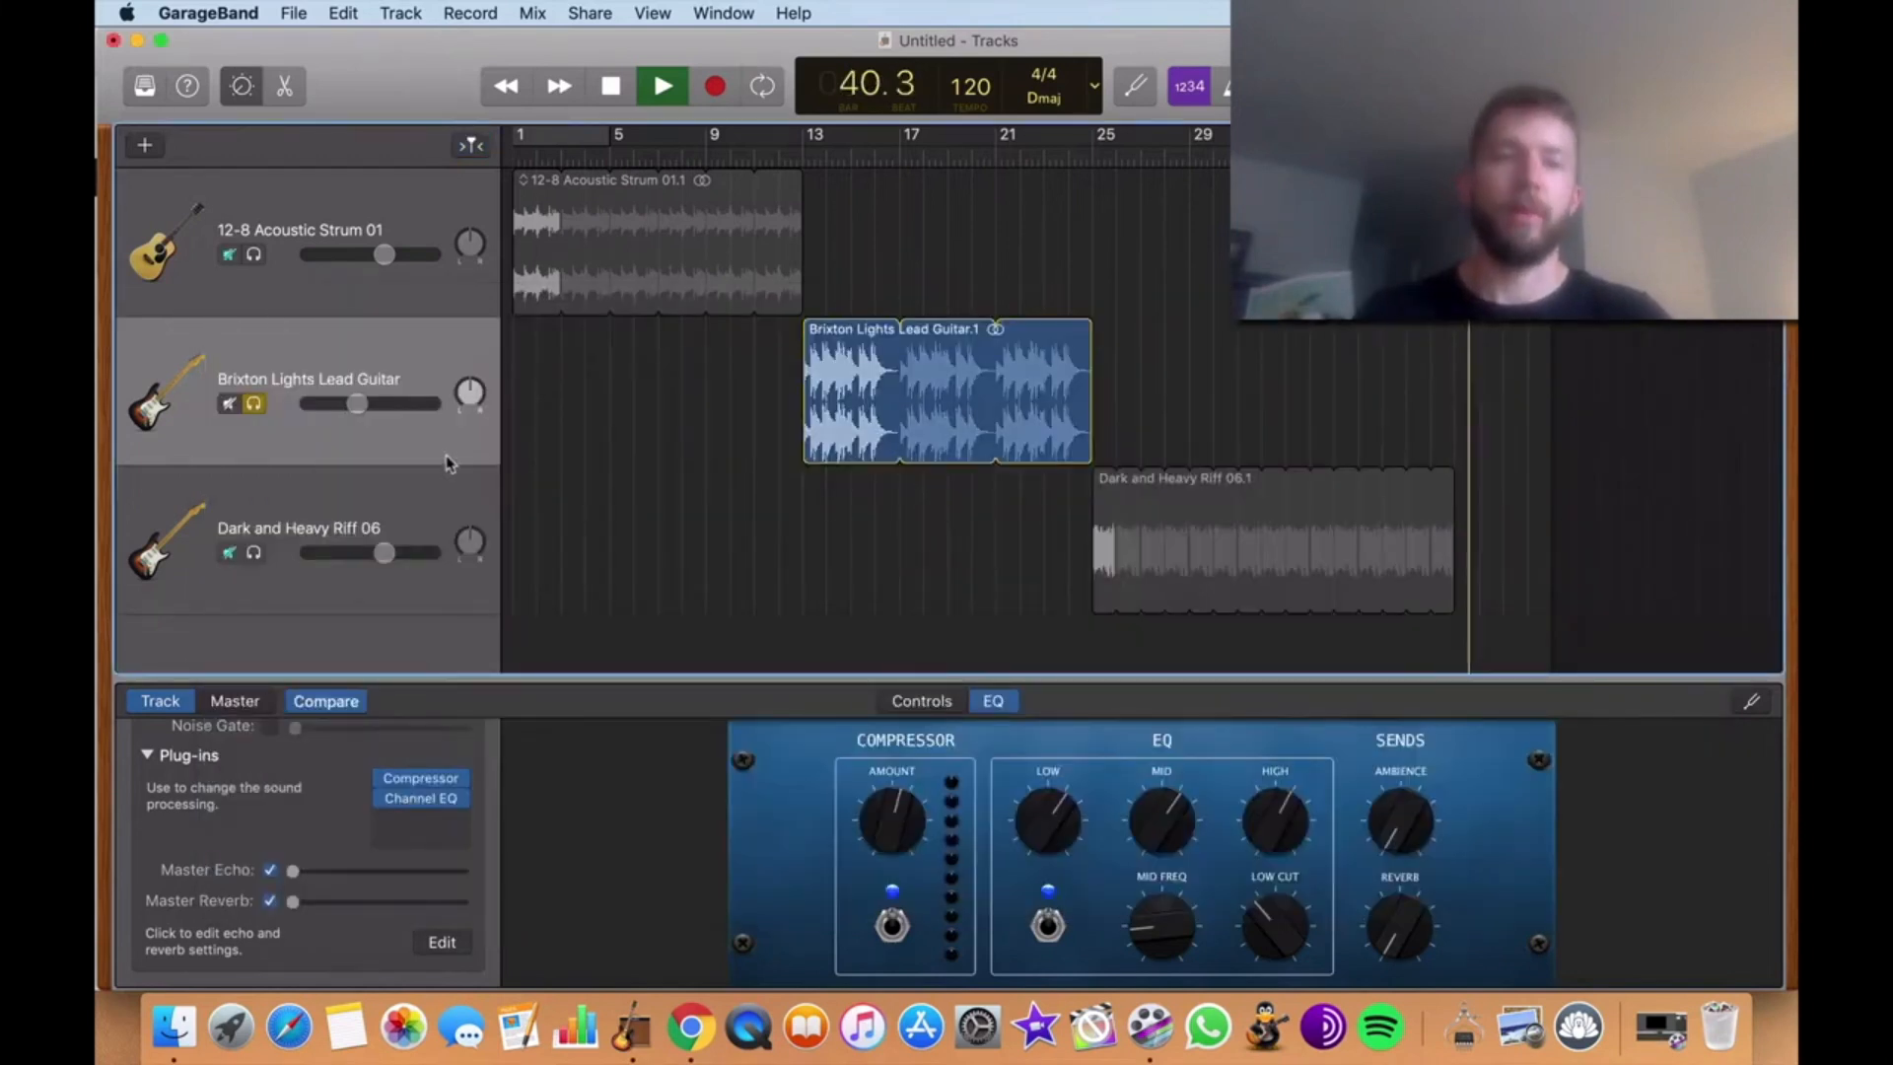
pyautogui.click(255, 404)
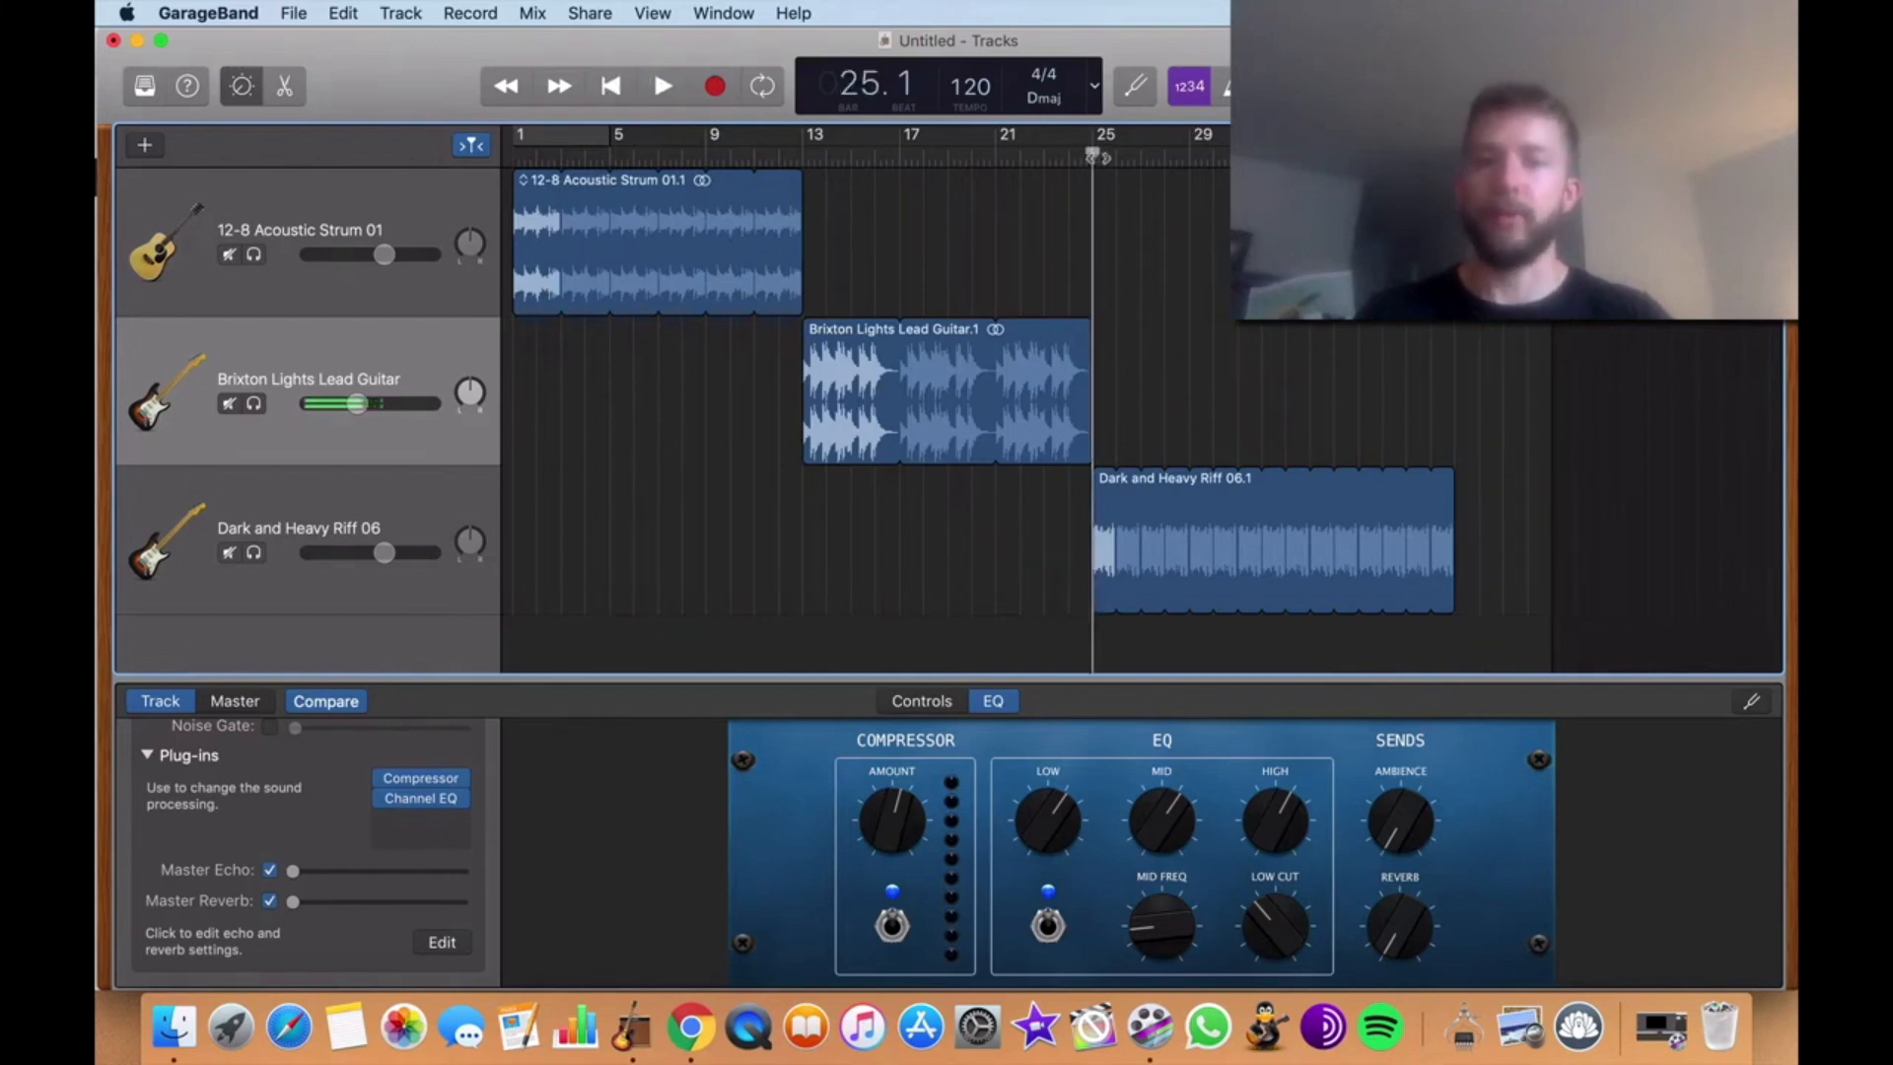
# Reopen the Brixton Lights Lead Guitar track's Channel EQ to review the curve and browse its list of presets
pyautogui.click(332, 342)
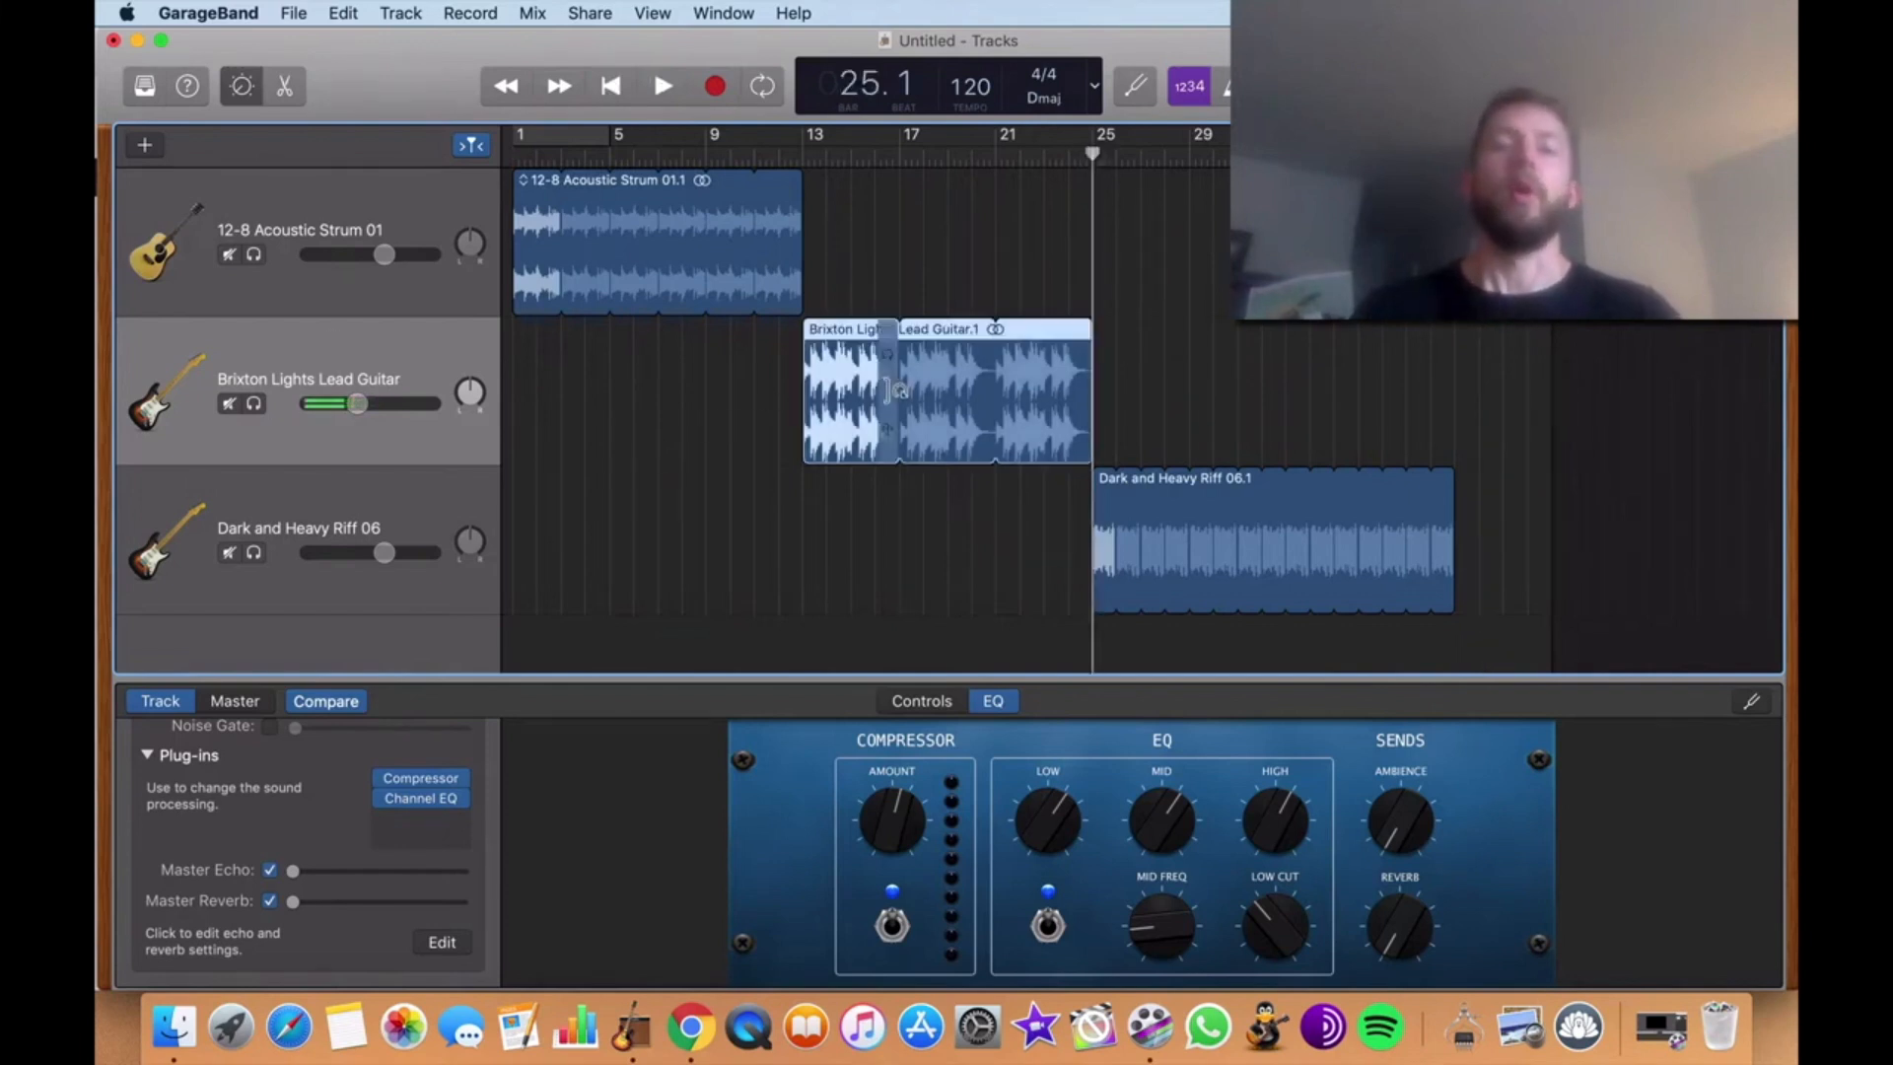
pyautogui.click(432, 820)
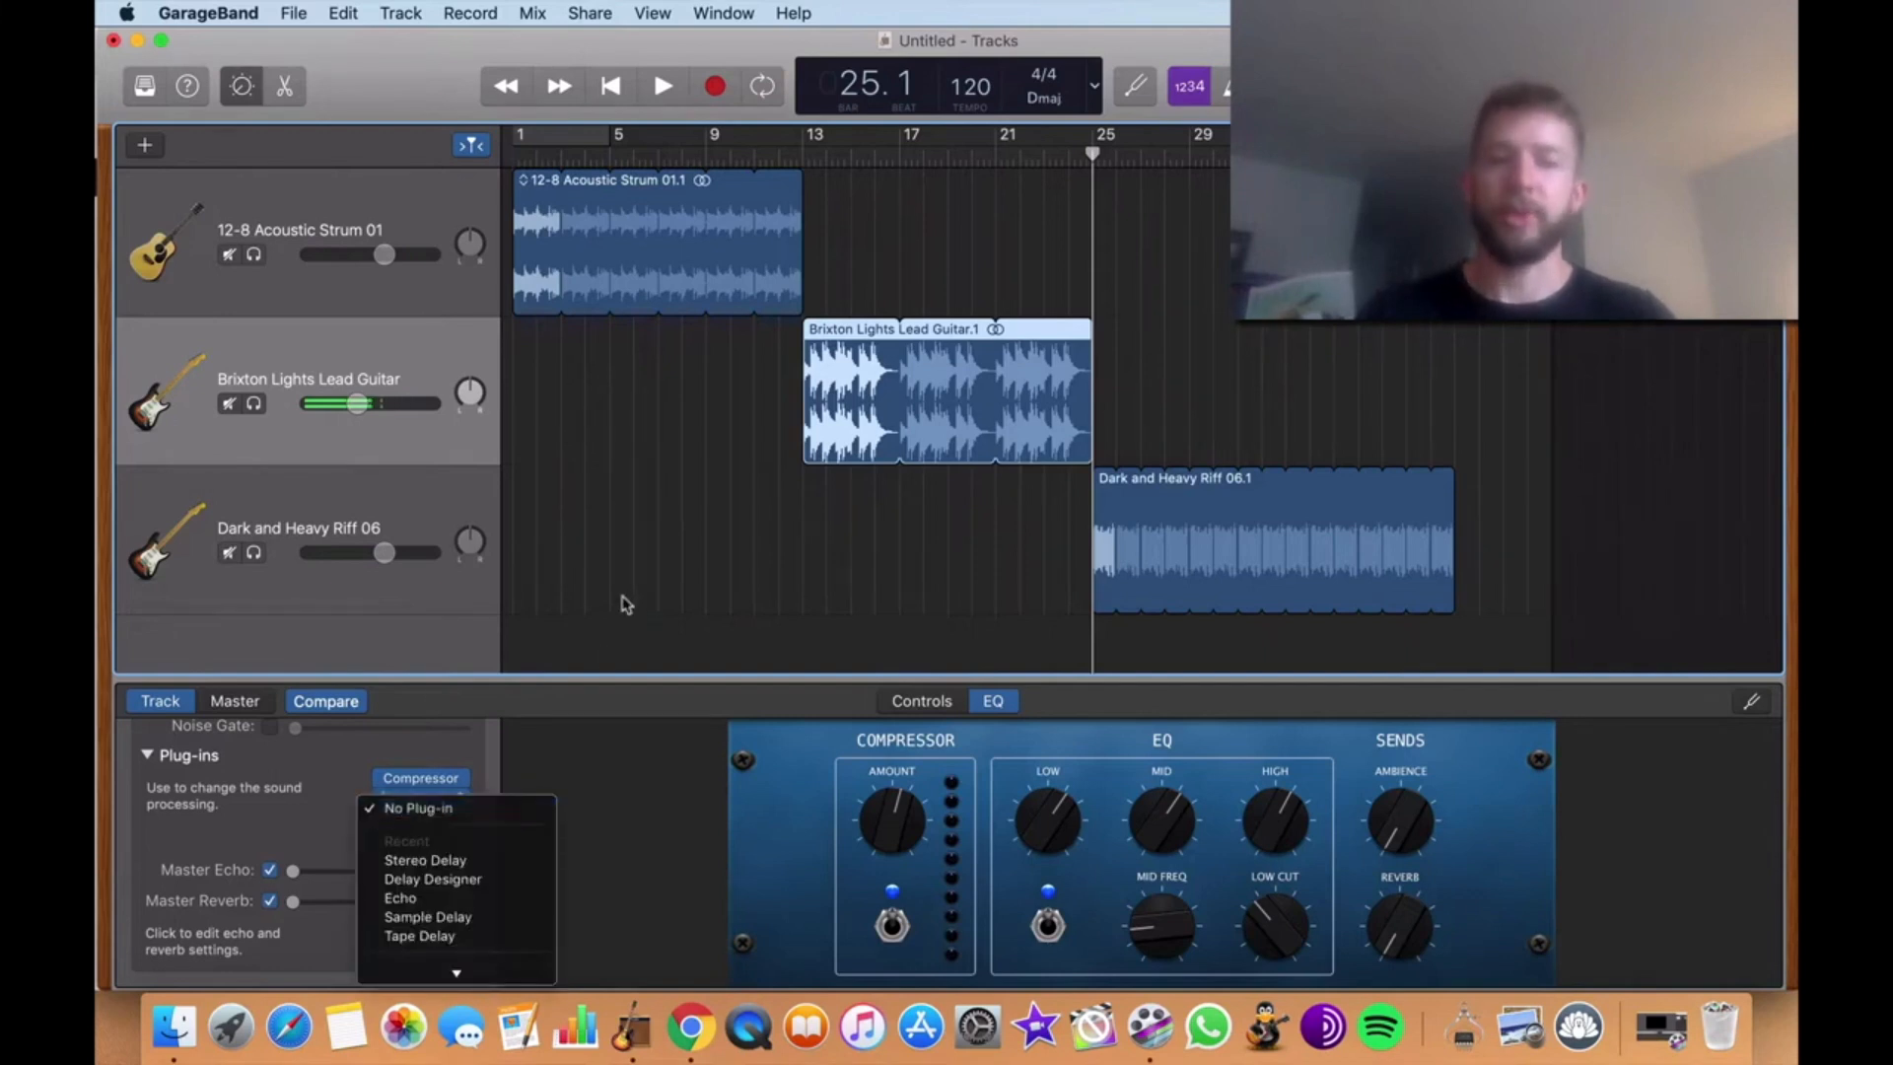
pyautogui.click(451, 808)
pyautogui.click(427, 801)
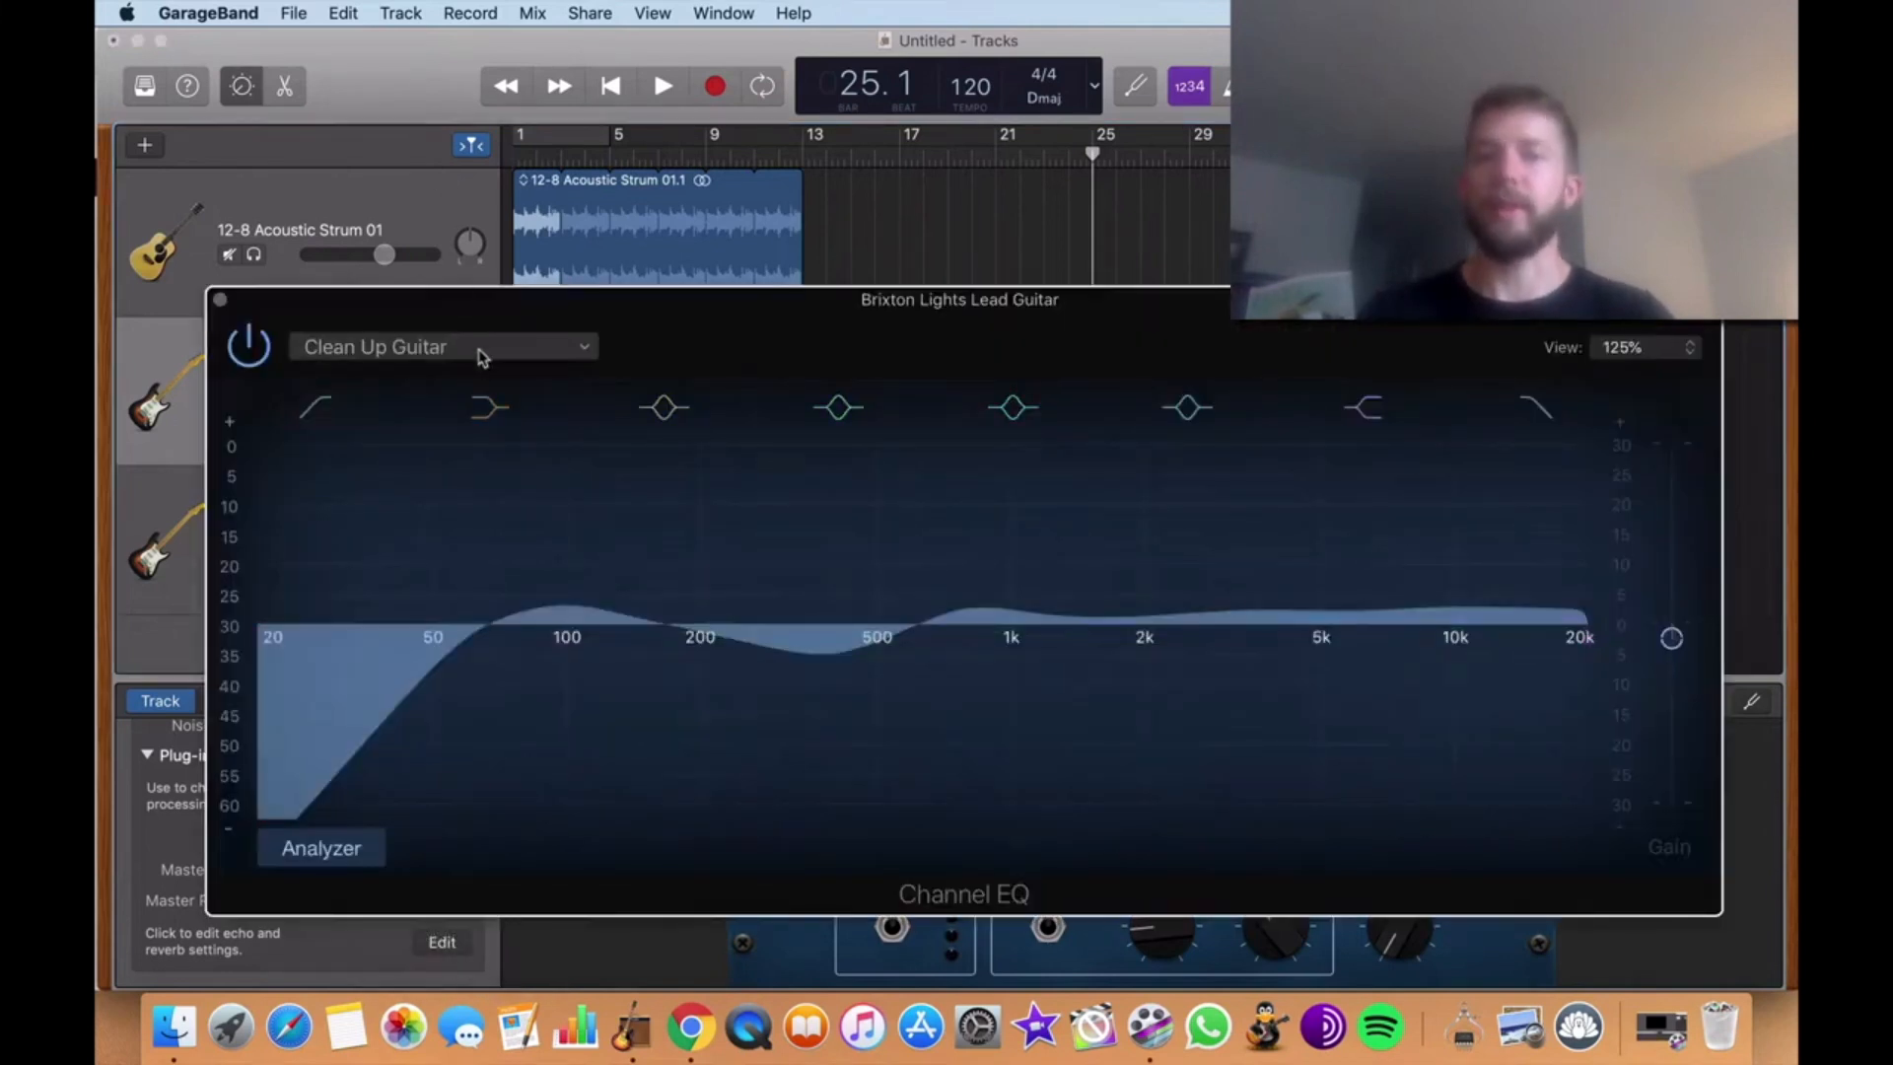
pyautogui.moveTo(1084, 393)
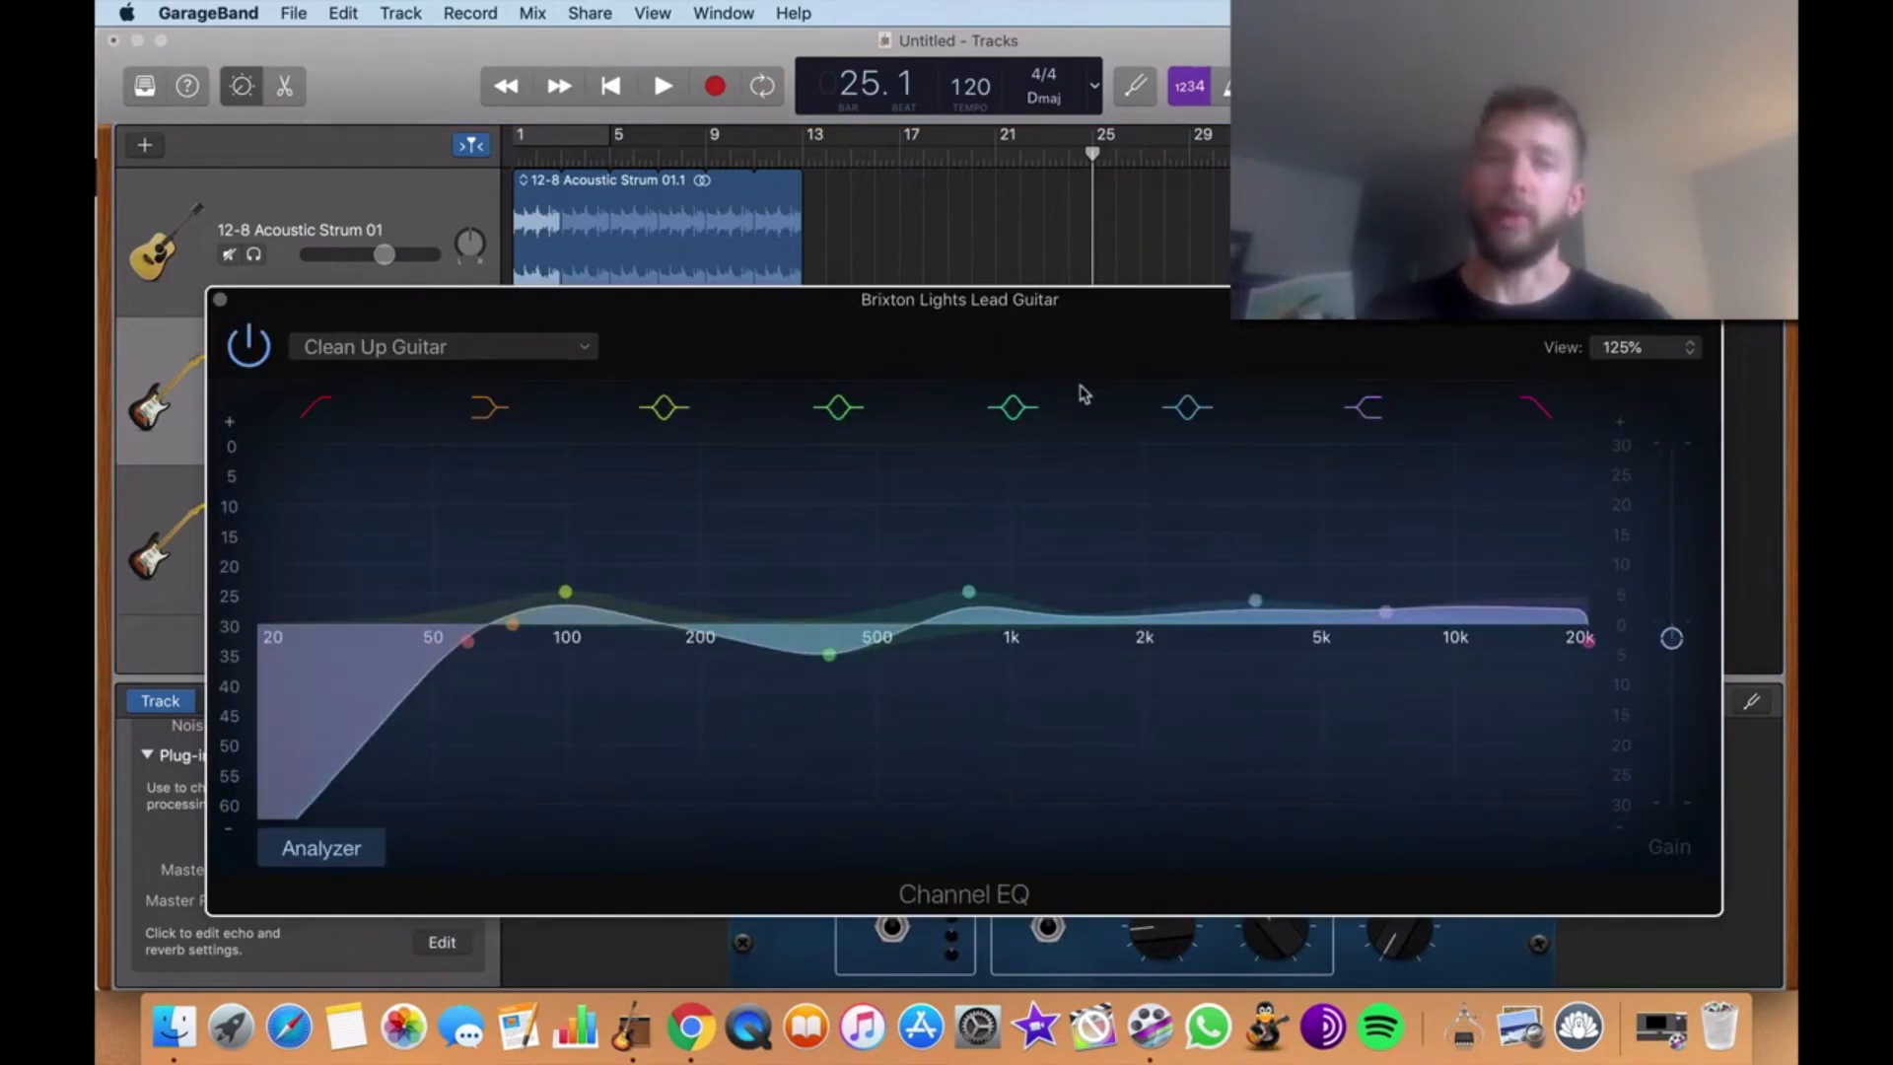
pyautogui.click(519, 346)
pyautogui.click(747, 384)
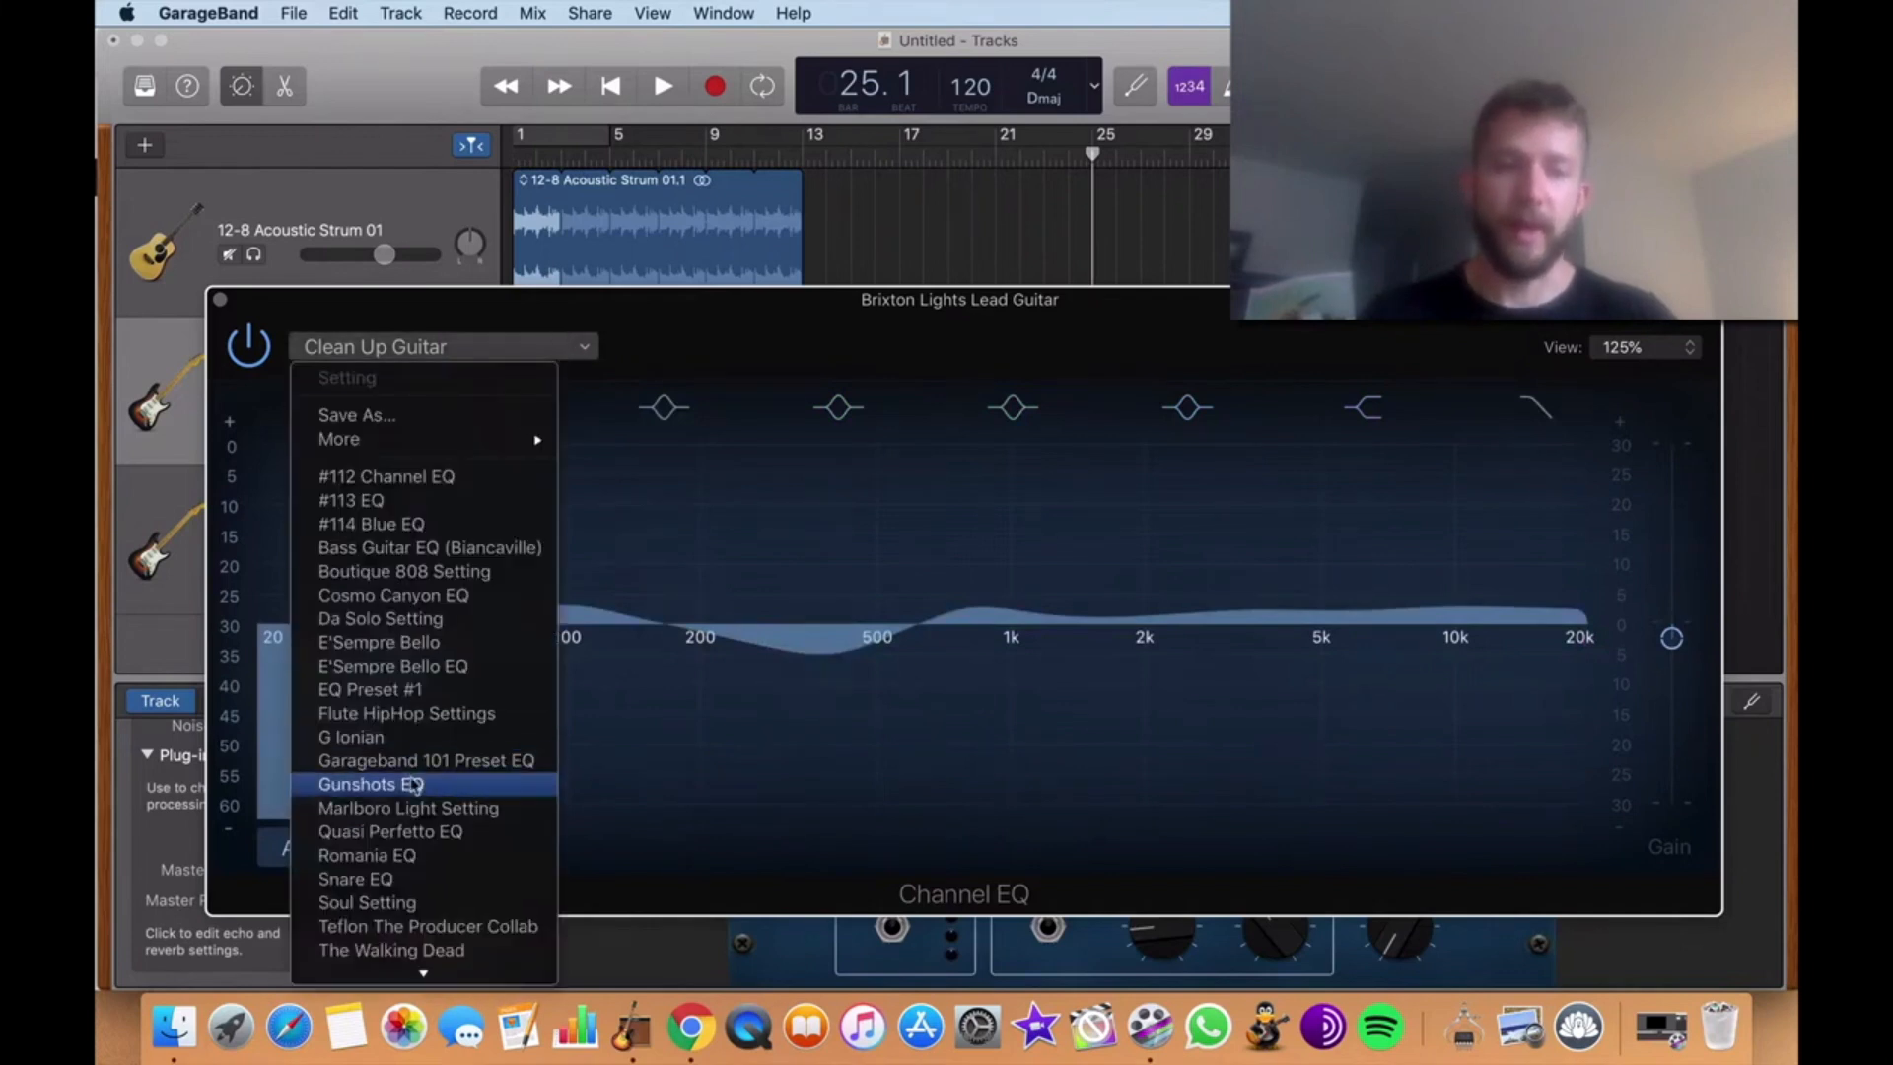
# Load the Electric Funk Guitar preset from the guitar category into the lead guitar's Channel EQ
pyautogui.scroll(-3, 412, 789)
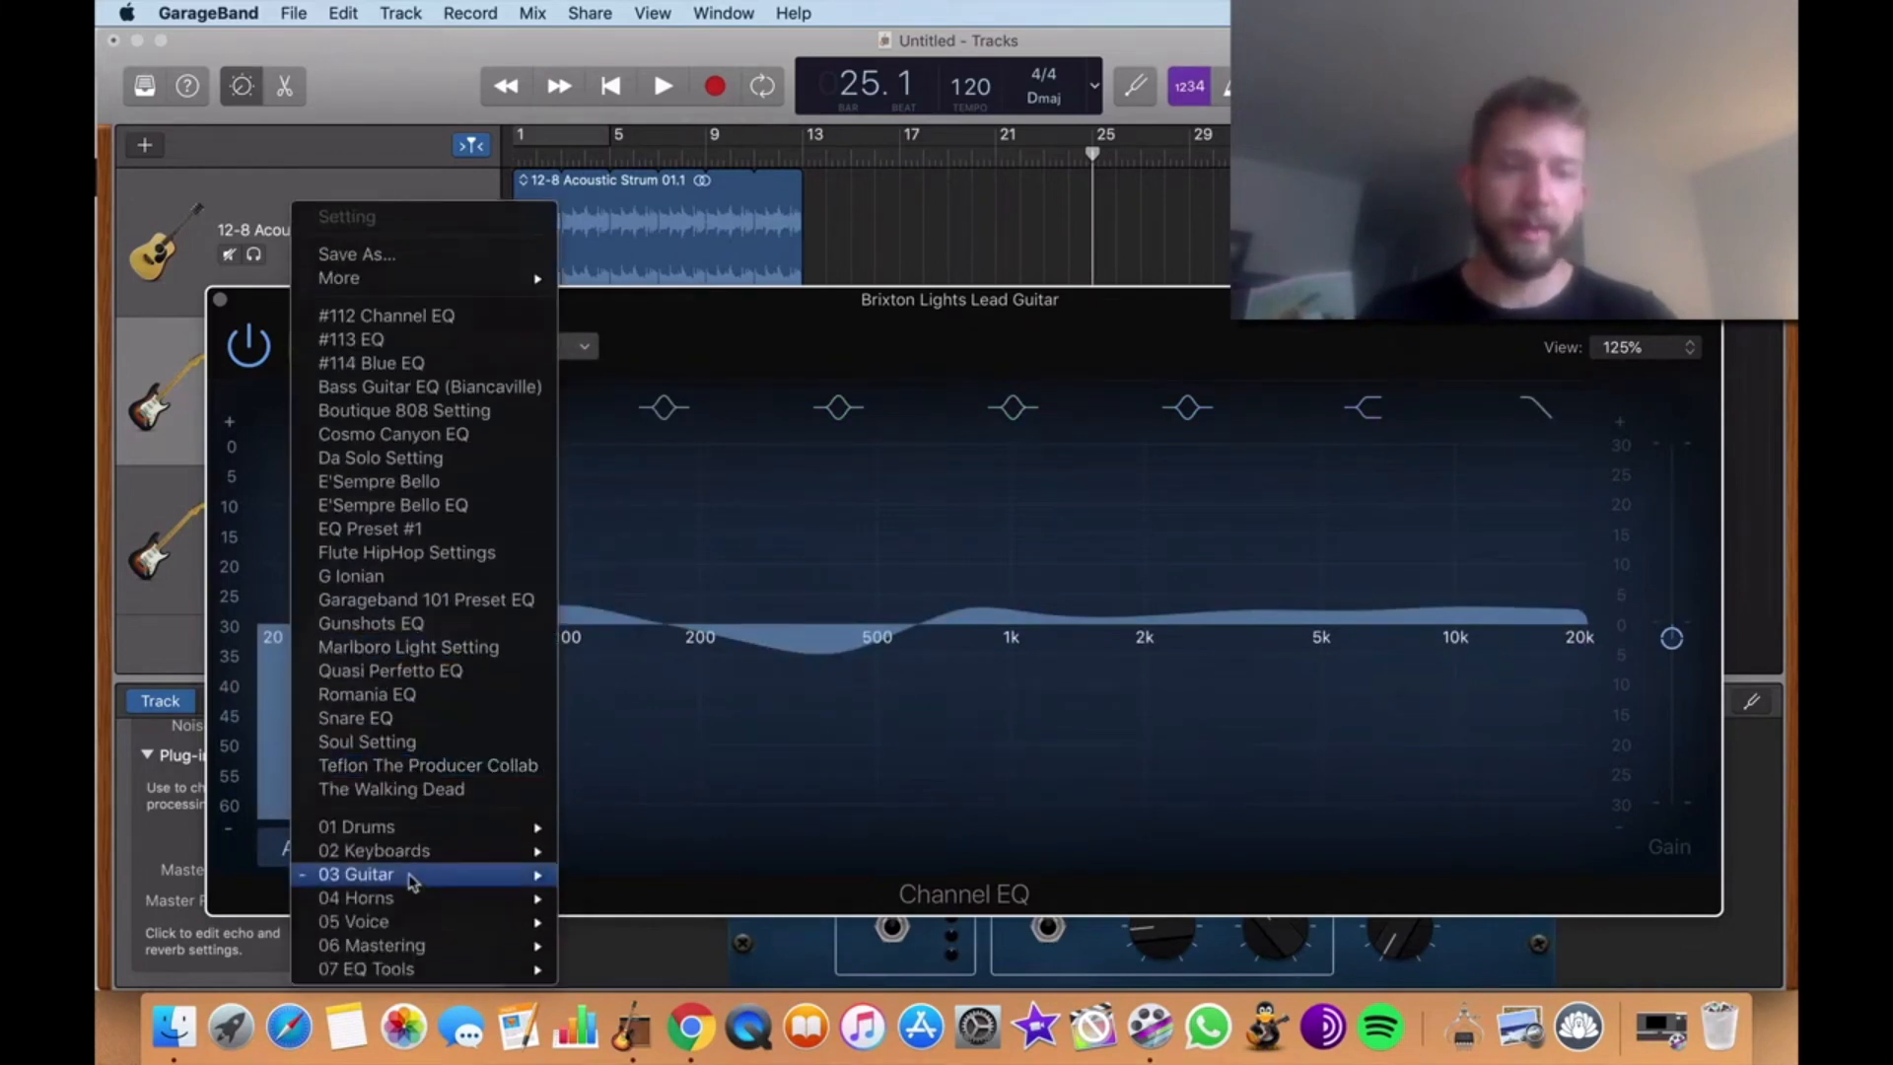
pyautogui.moveTo(412, 874)
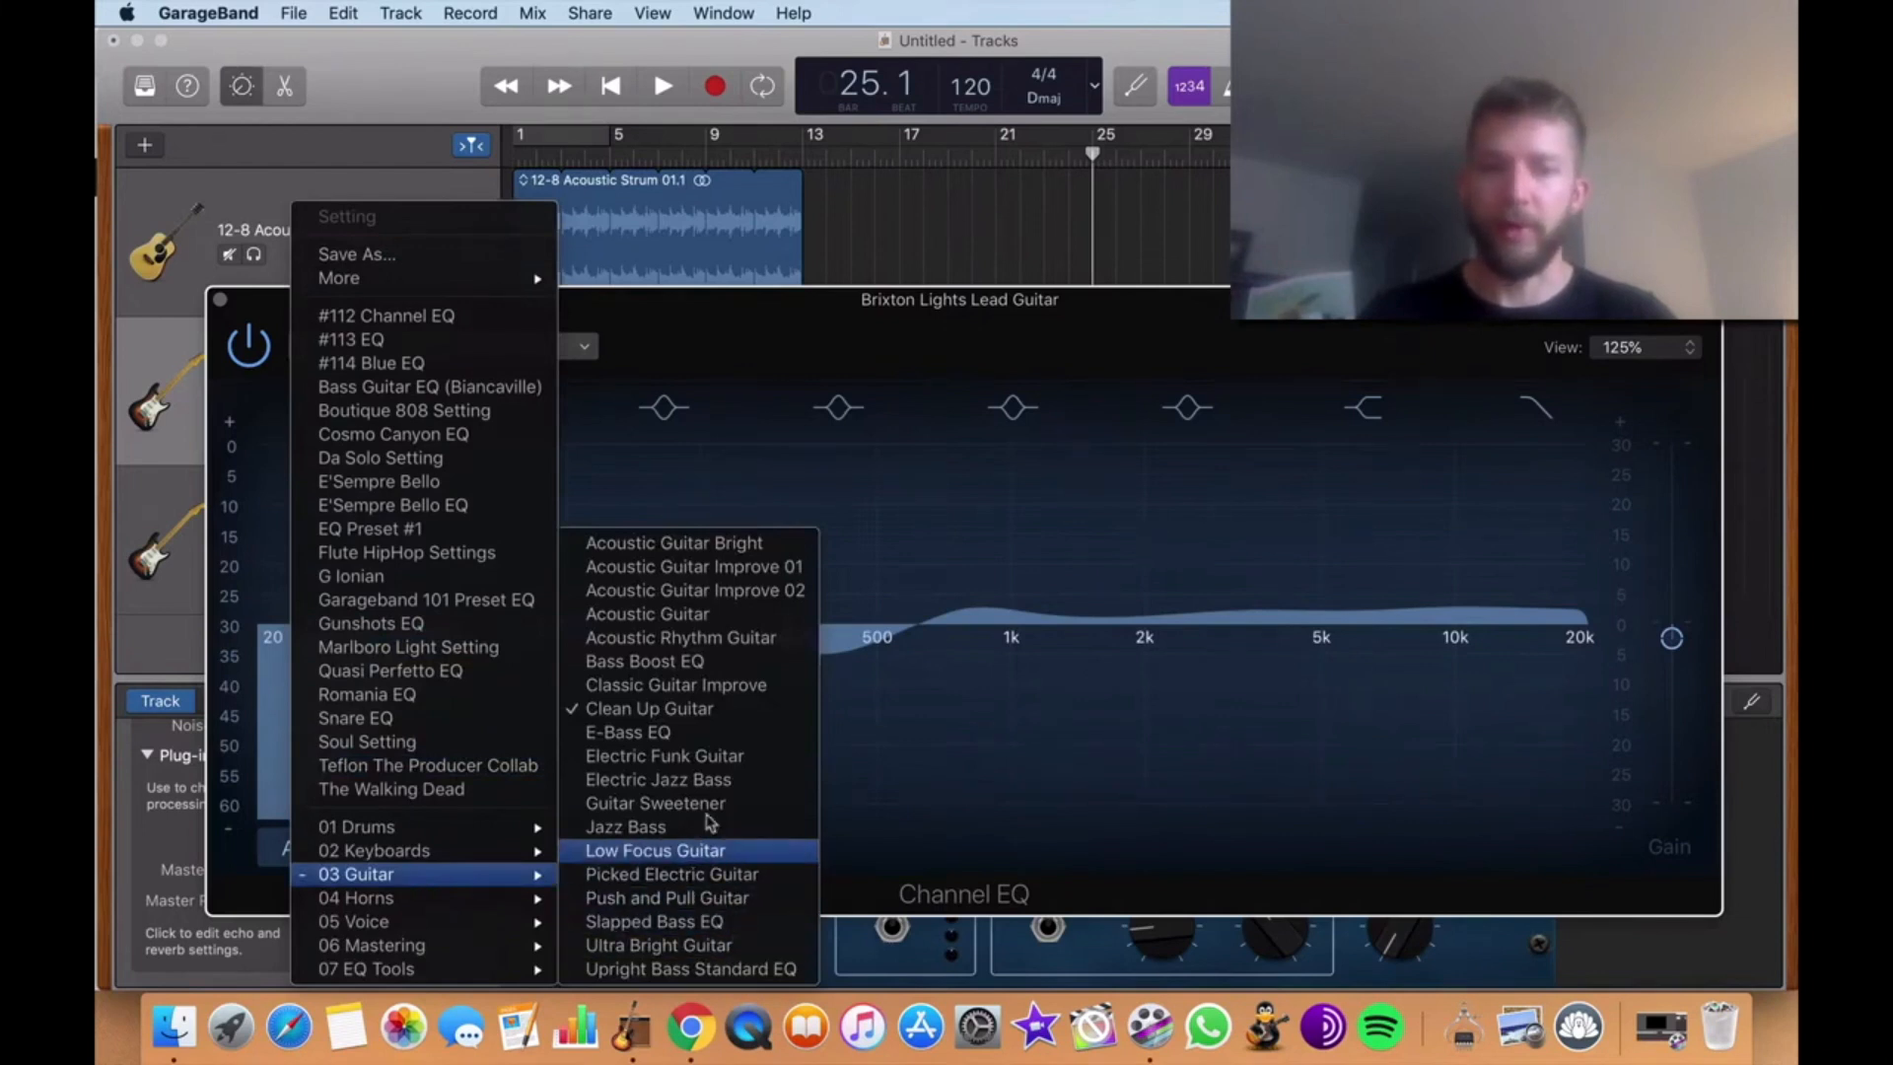
pyautogui.click(688, 761)
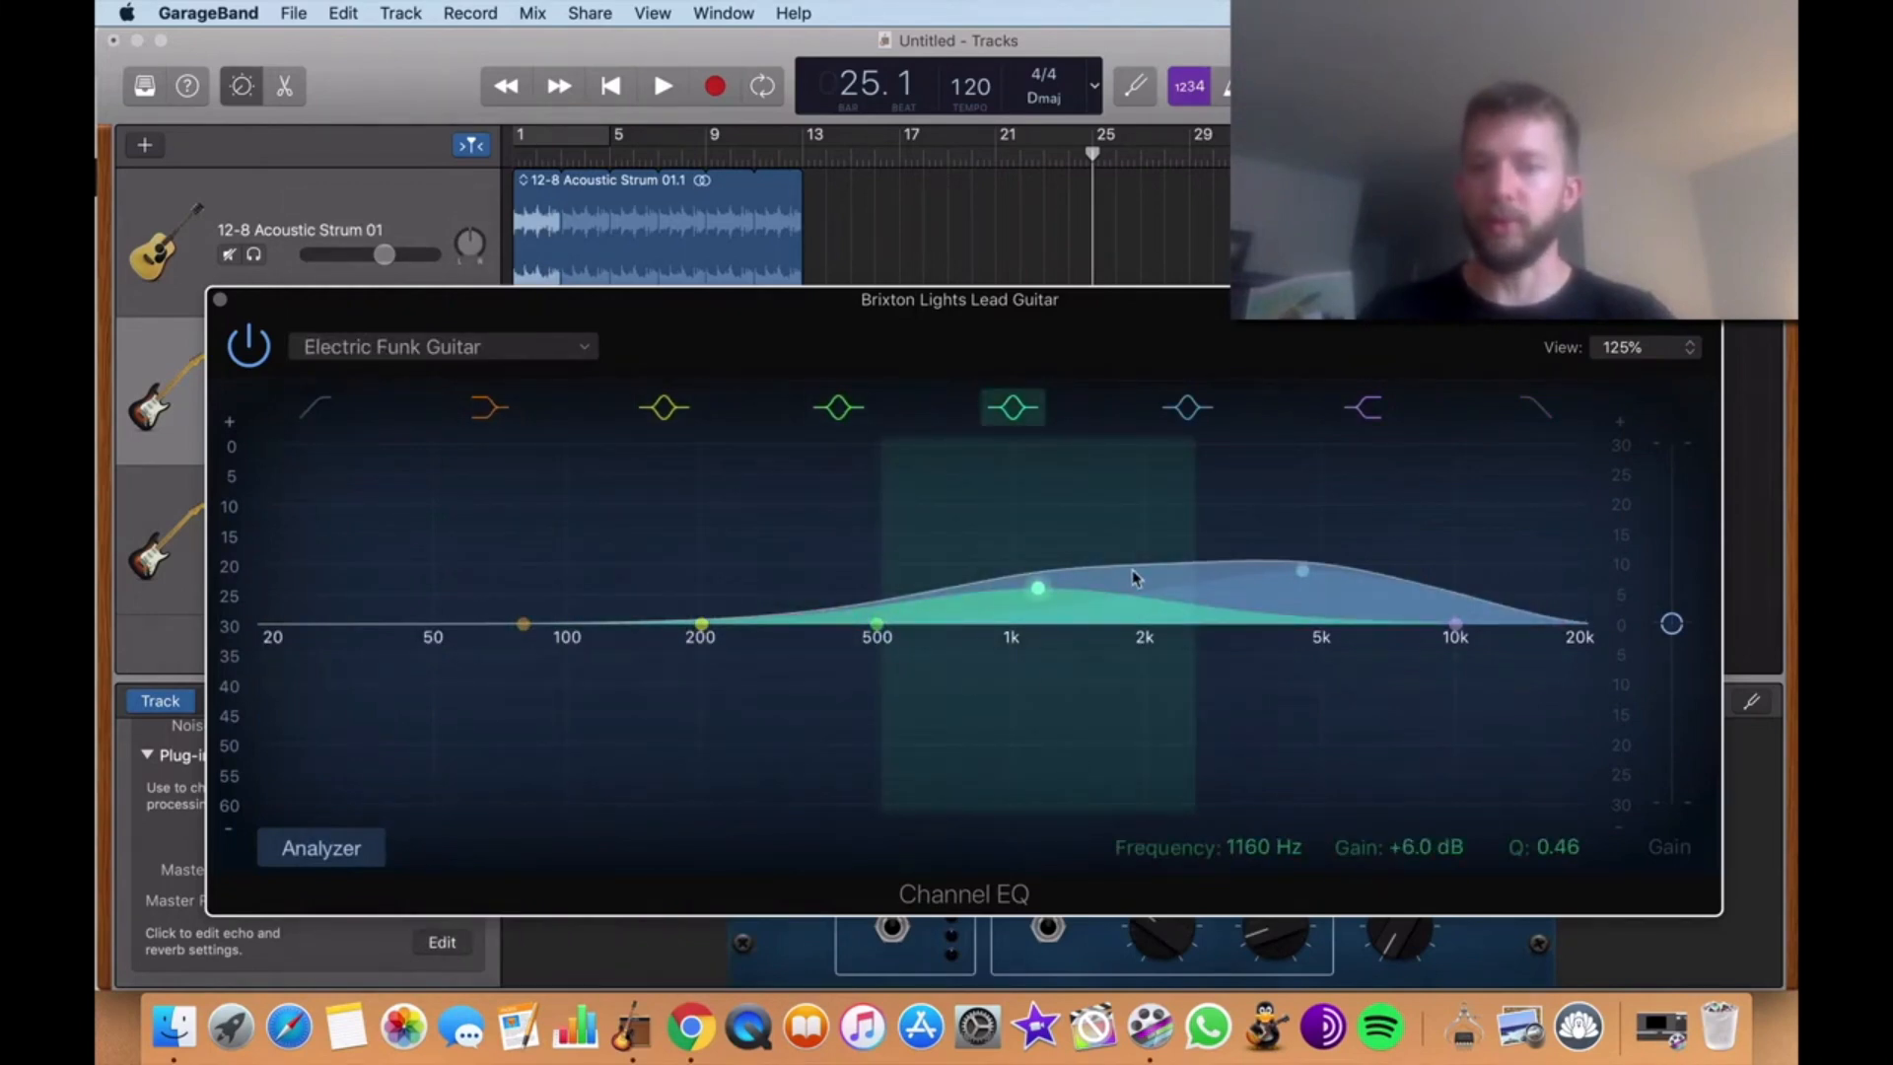
# Play the lead guitar from bar 13 and compare its sound with the Channel EQ bypassed and enabled
pyautogui.moveTo(1069, 363); pyautogui.dragTo(1070, 435)
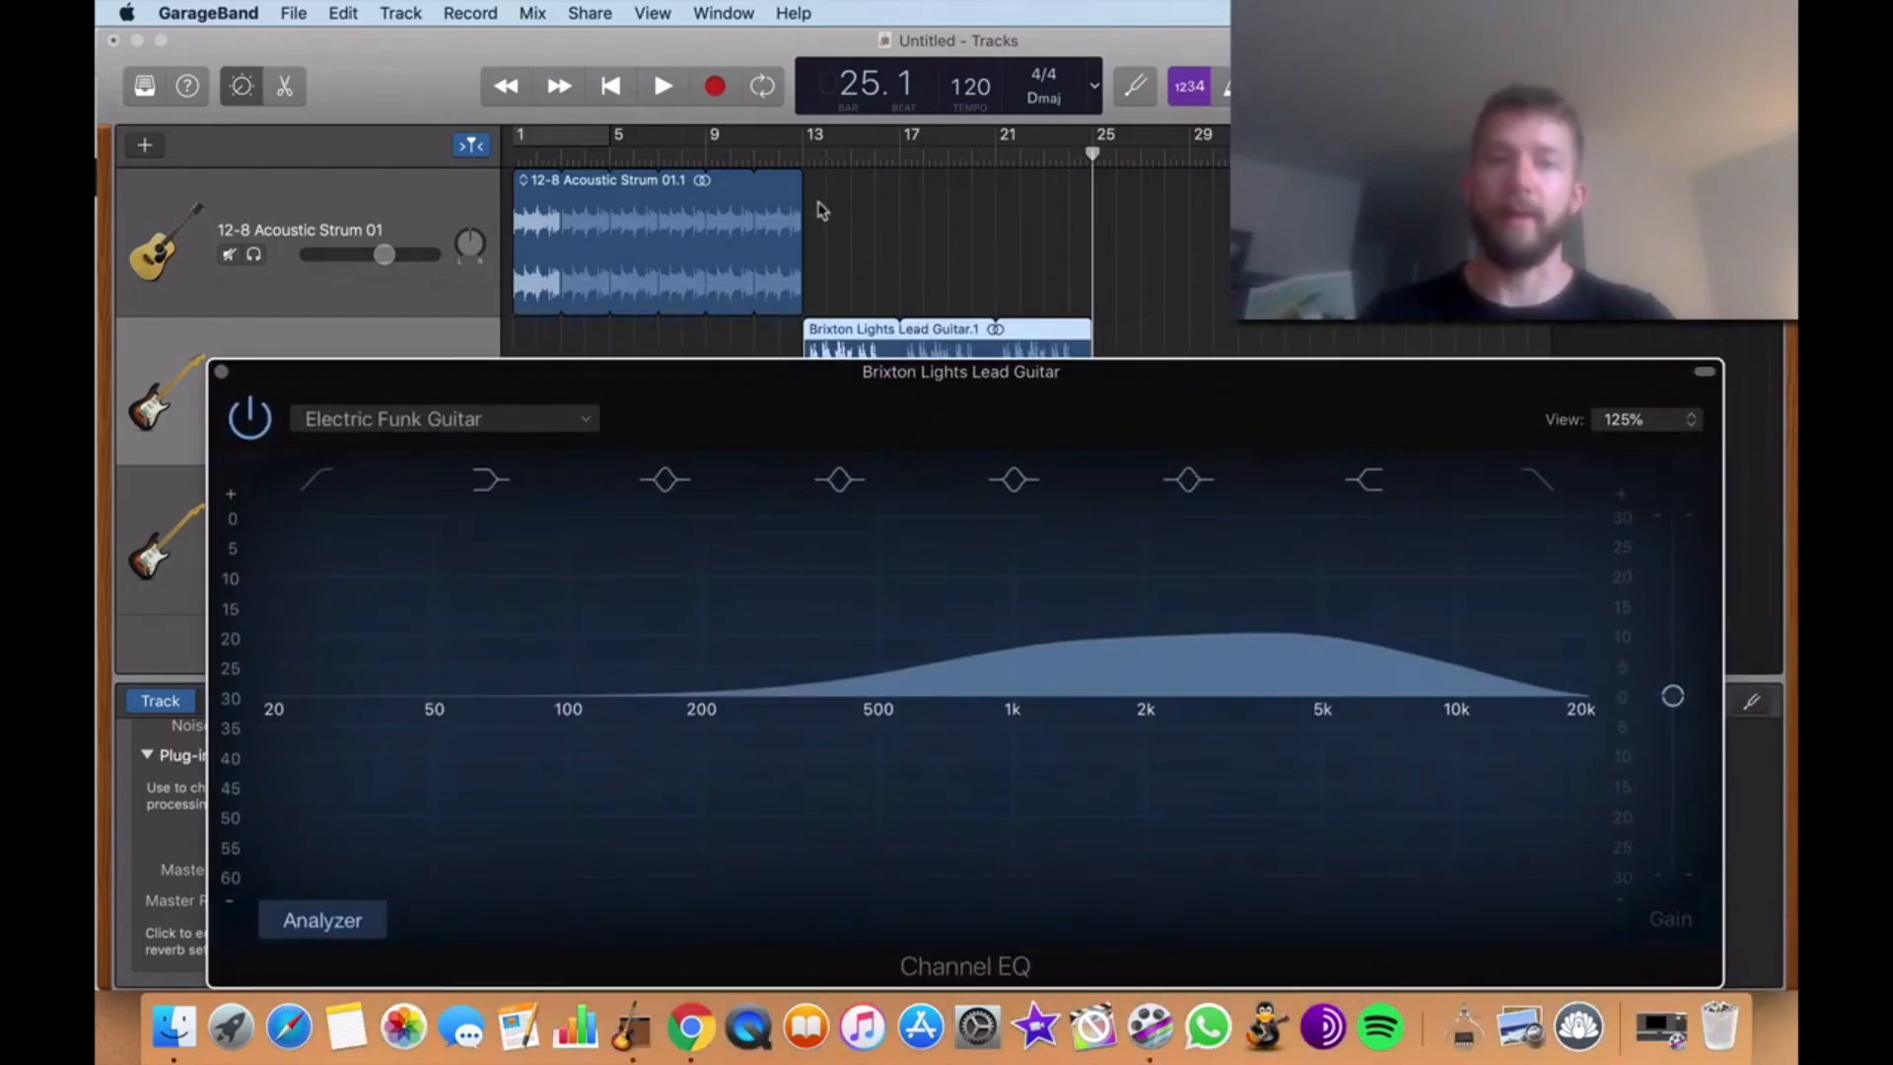
pyautogui.click(800, 156)
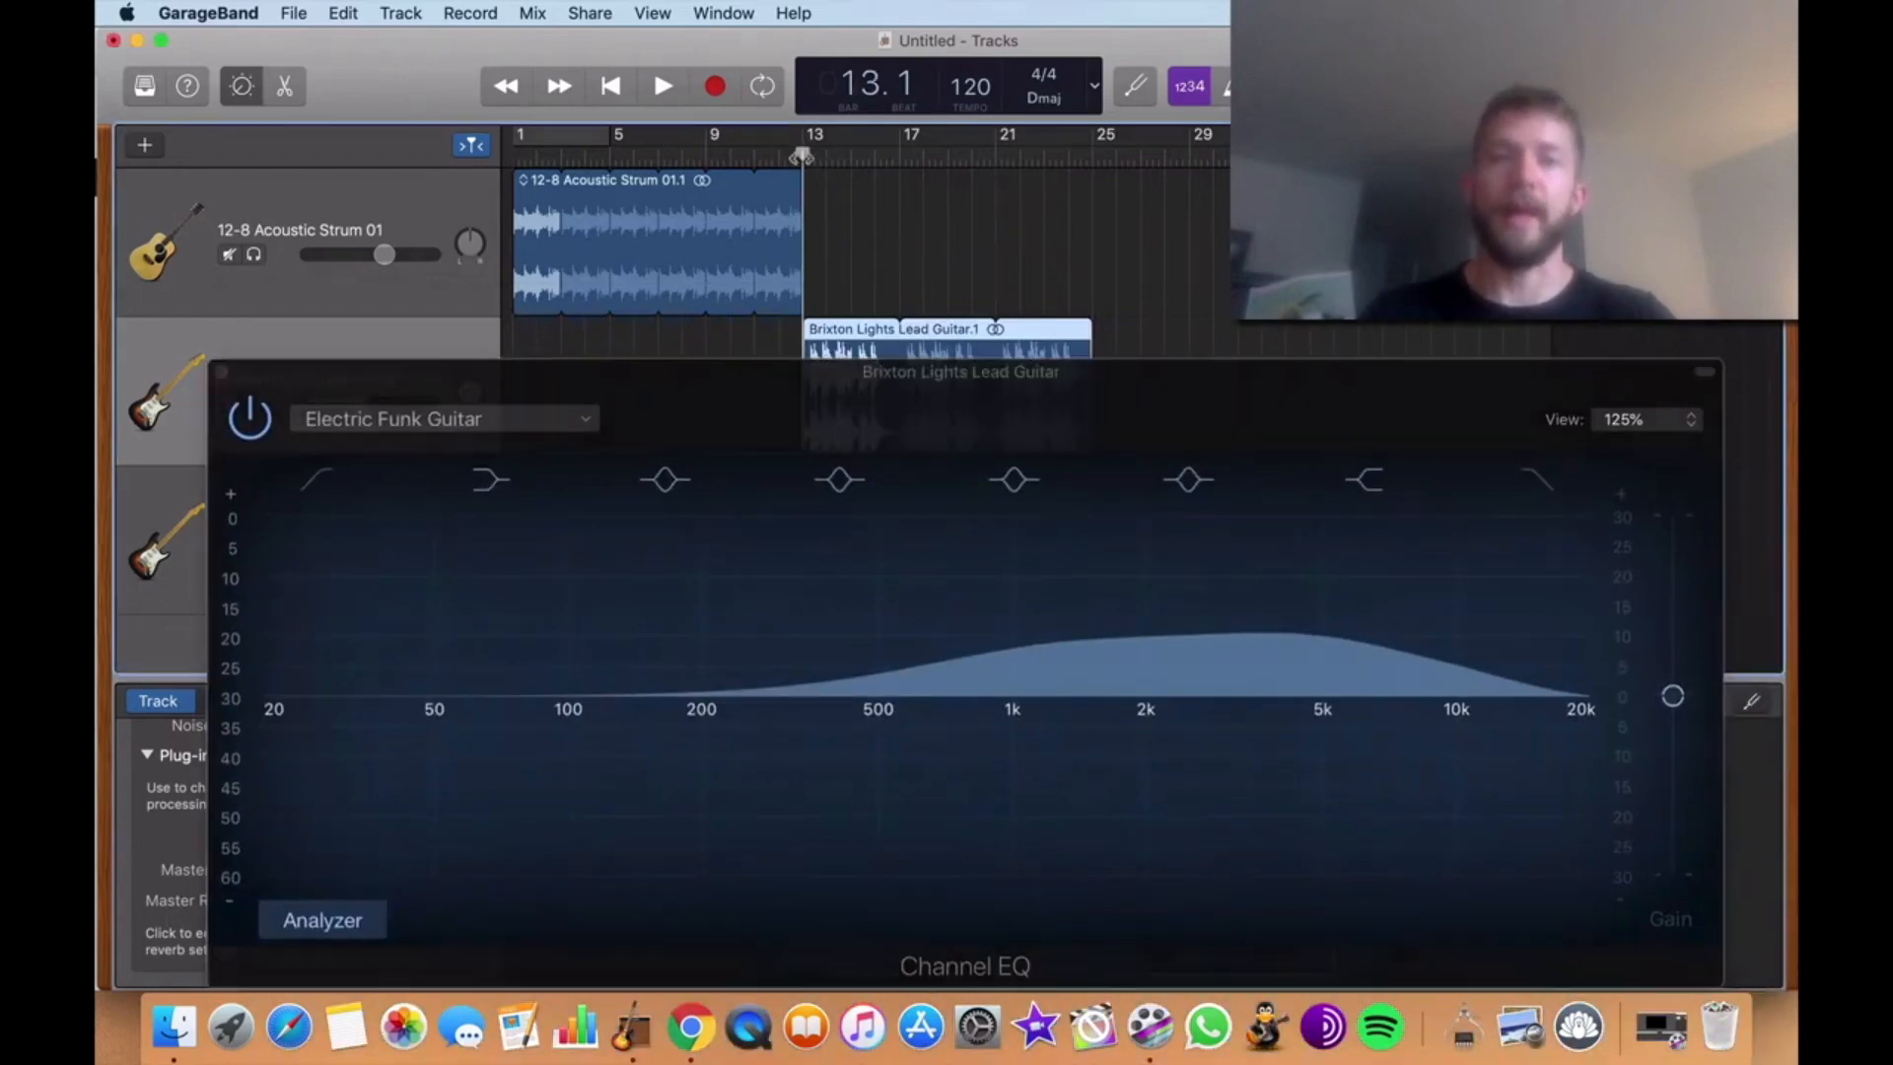
pyautogui.click(665, 87)
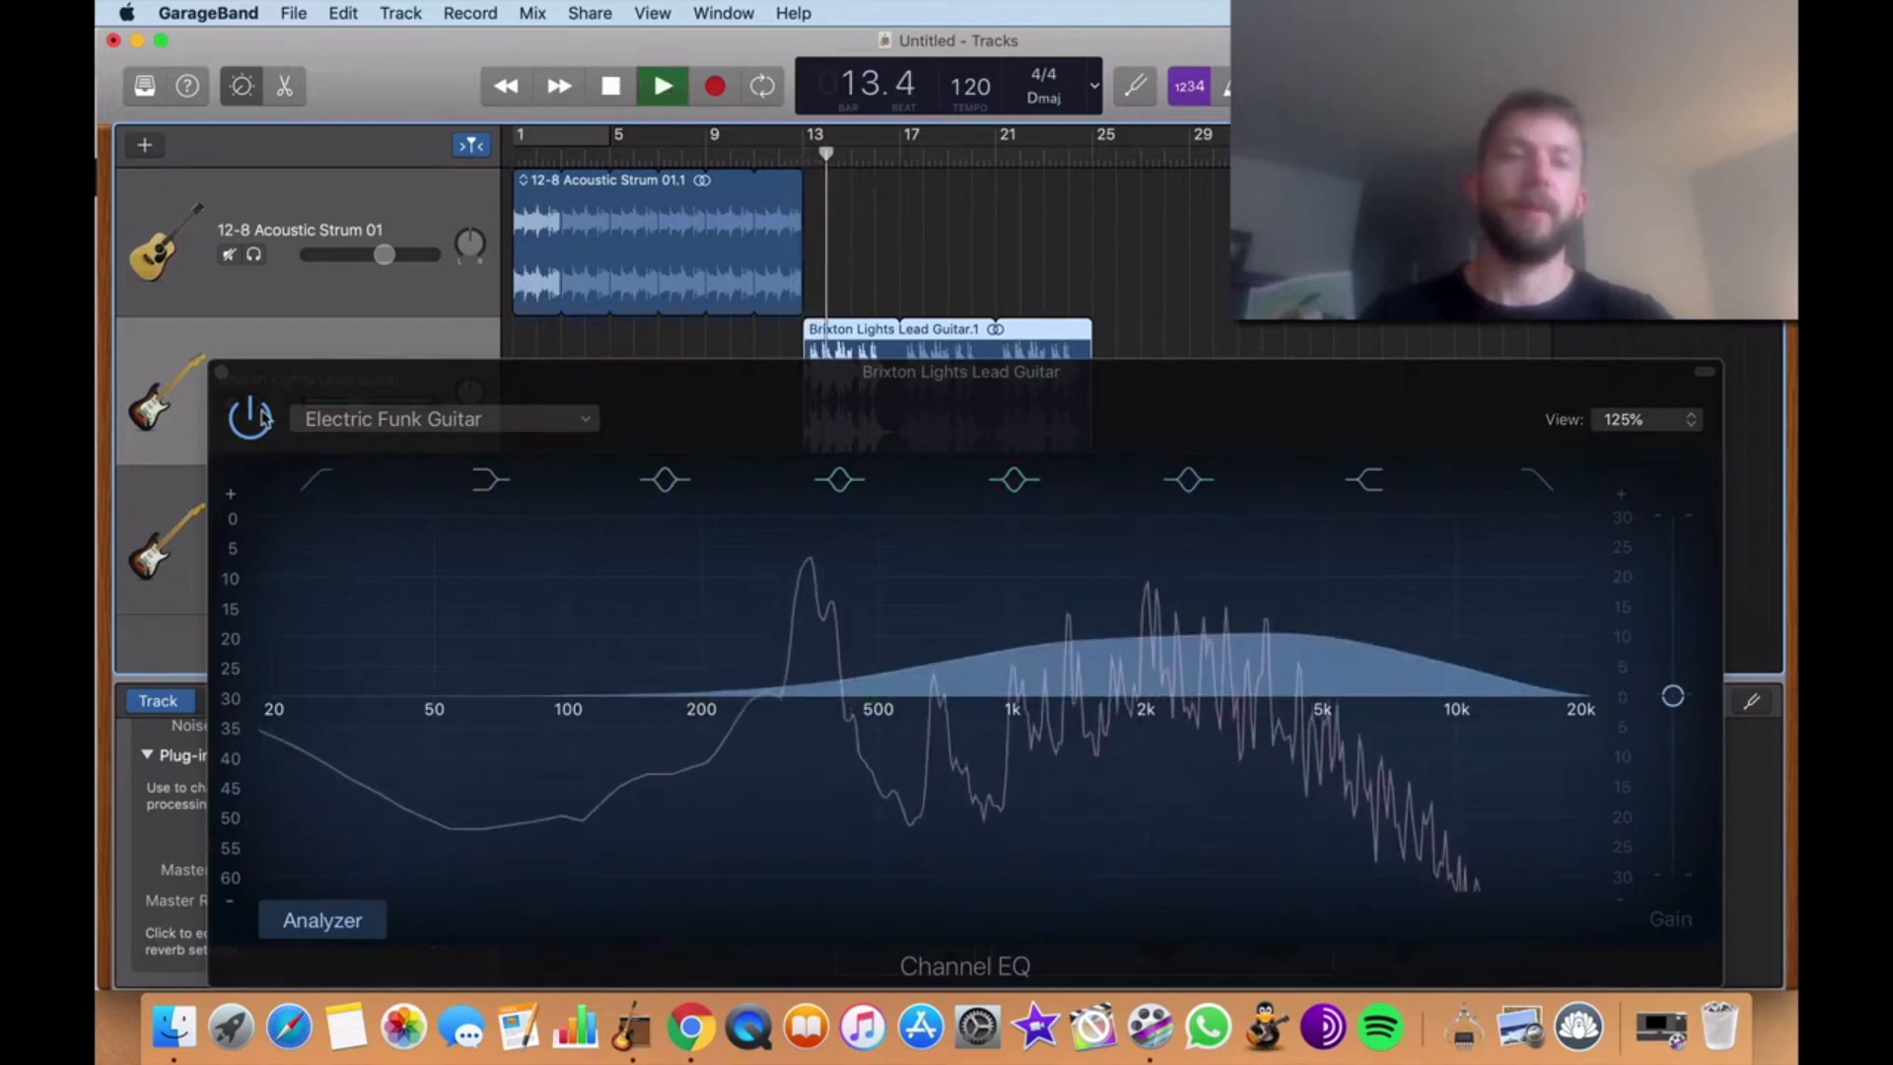
pyautogui.click(264, 434)
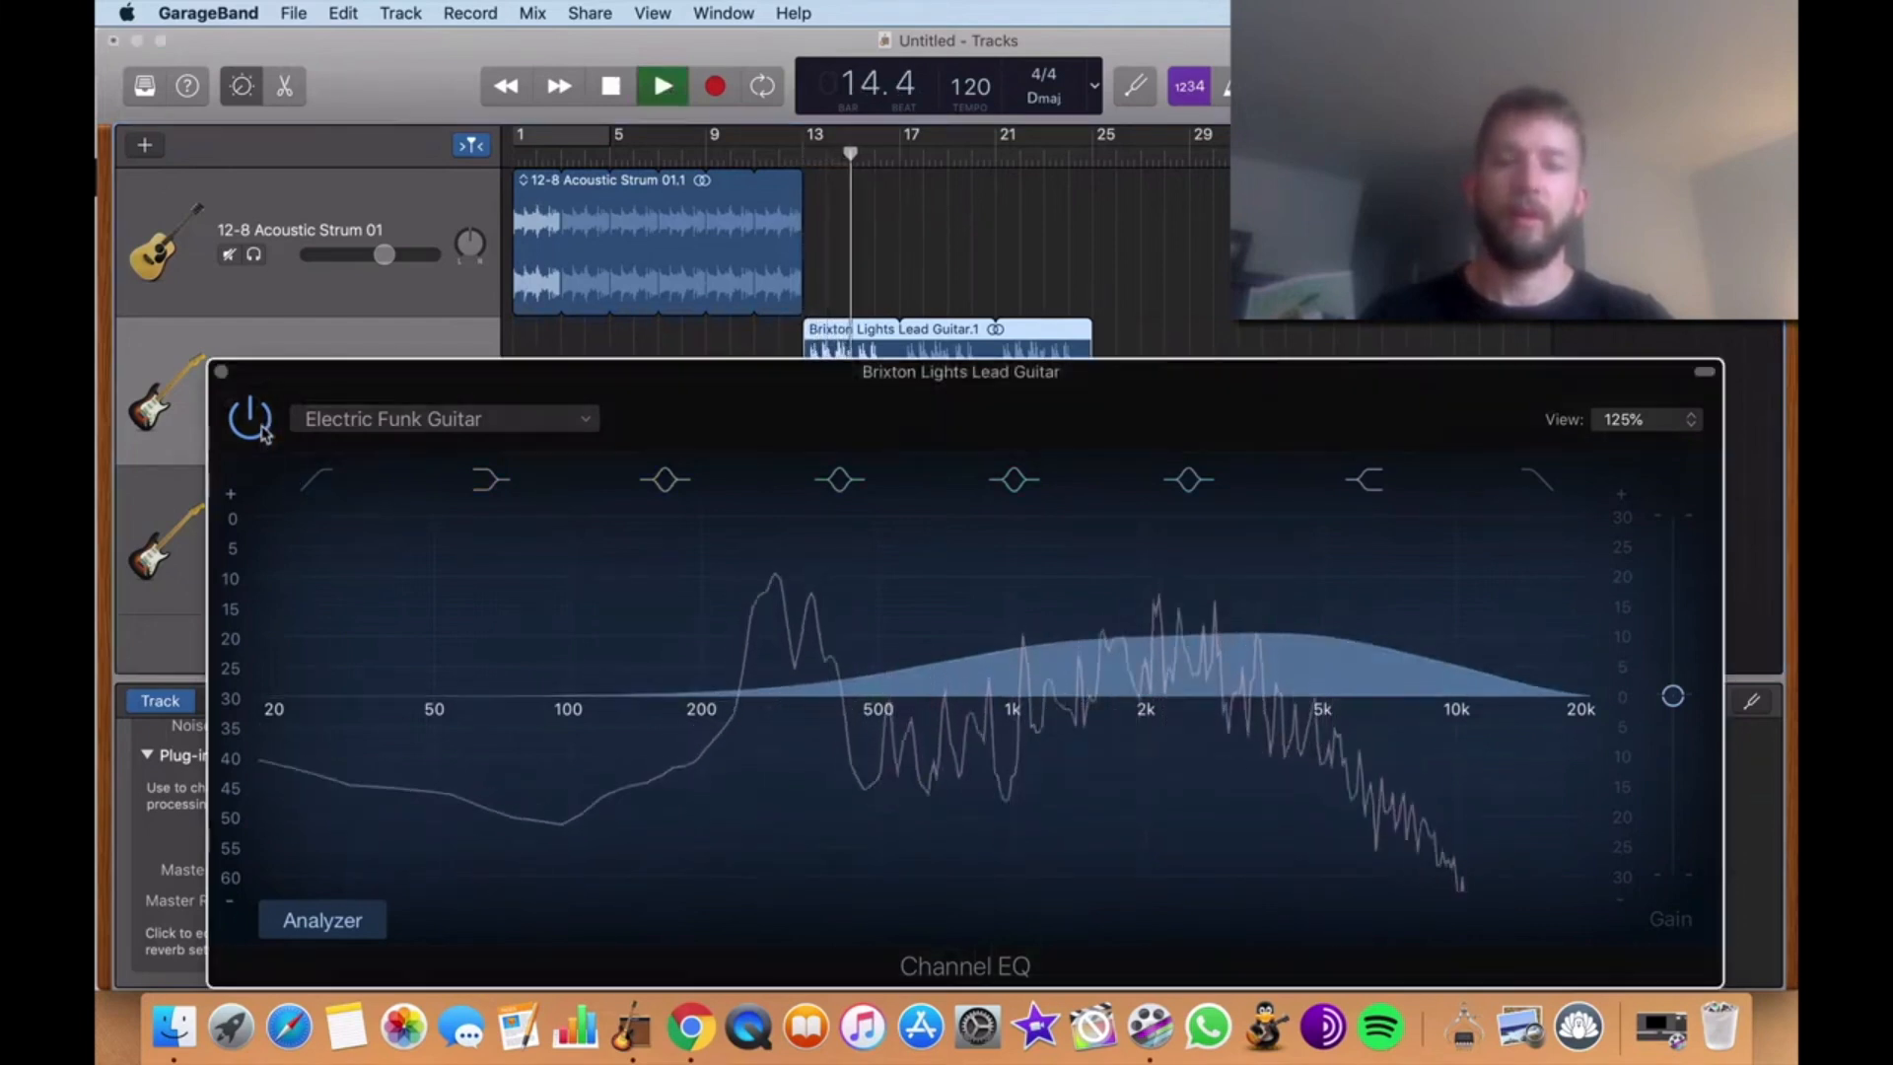
pyautogui.click(264, 434)
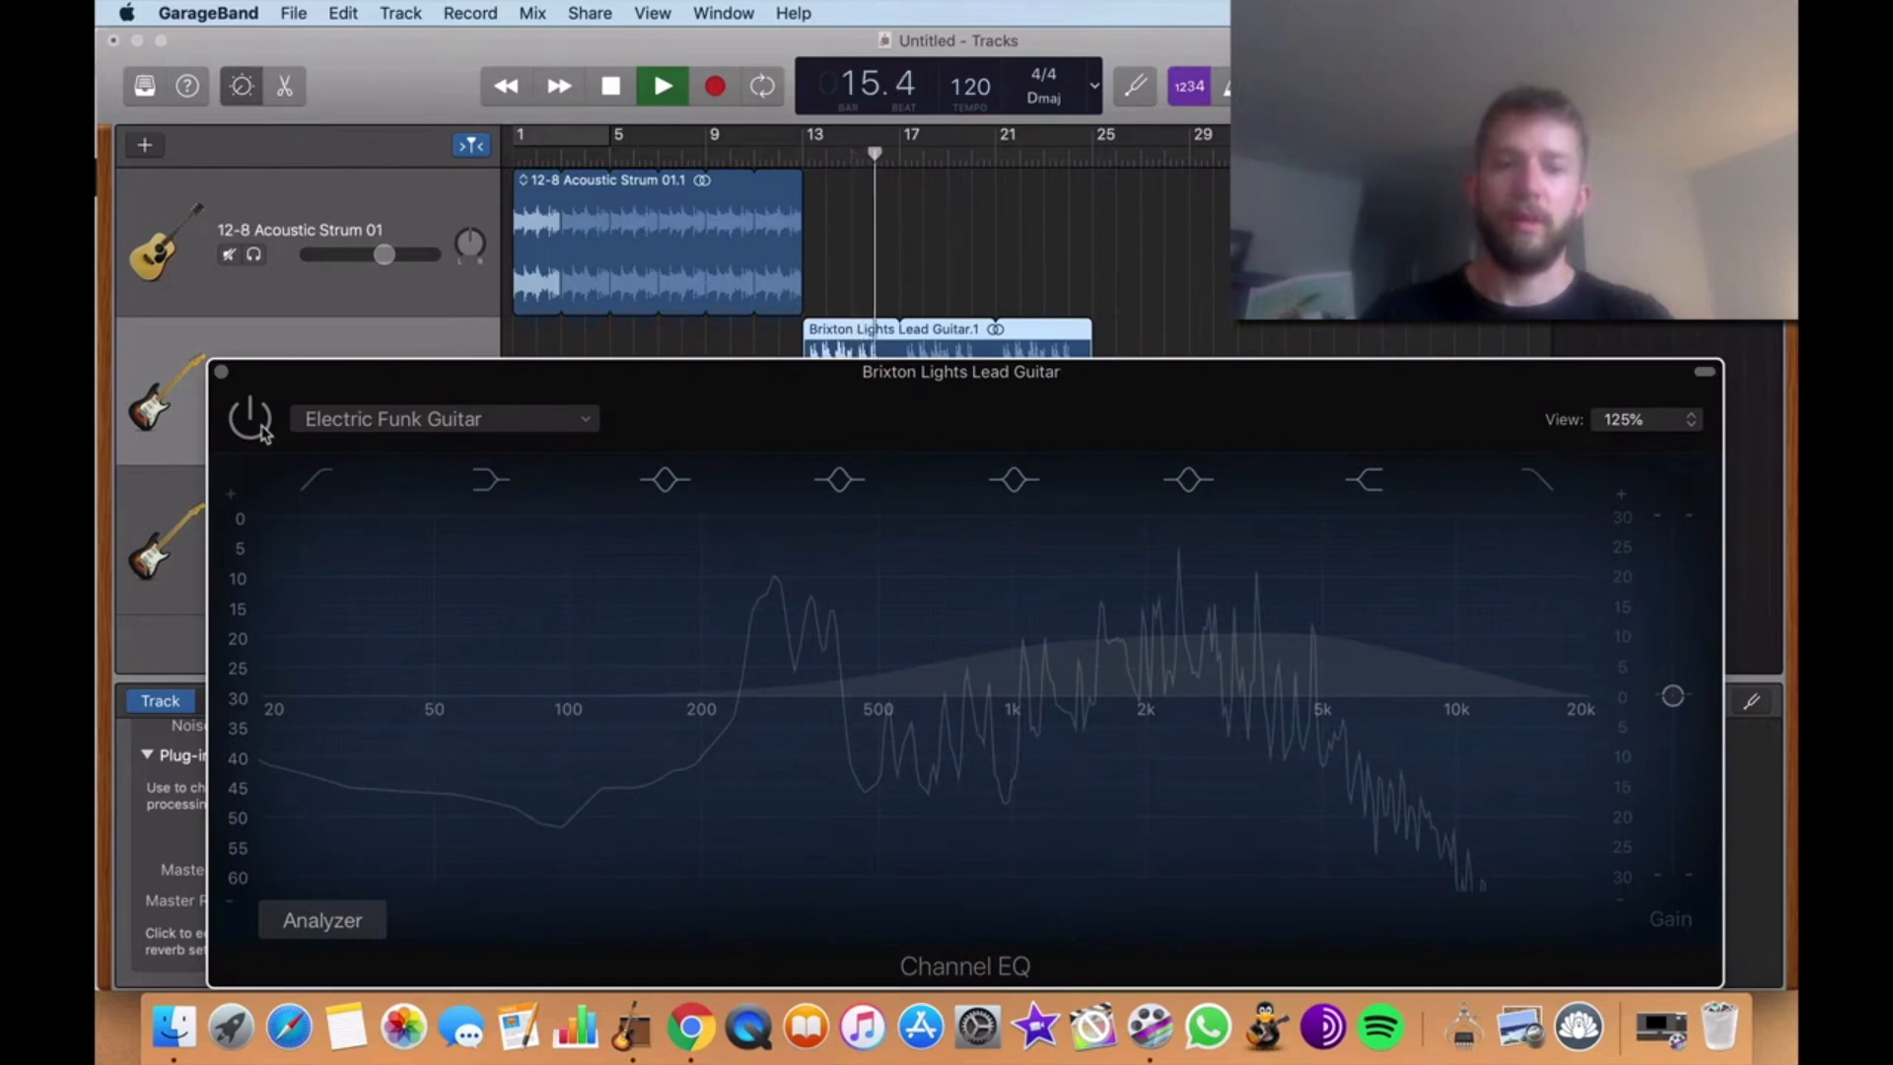
pyautogui.click(264, 434)
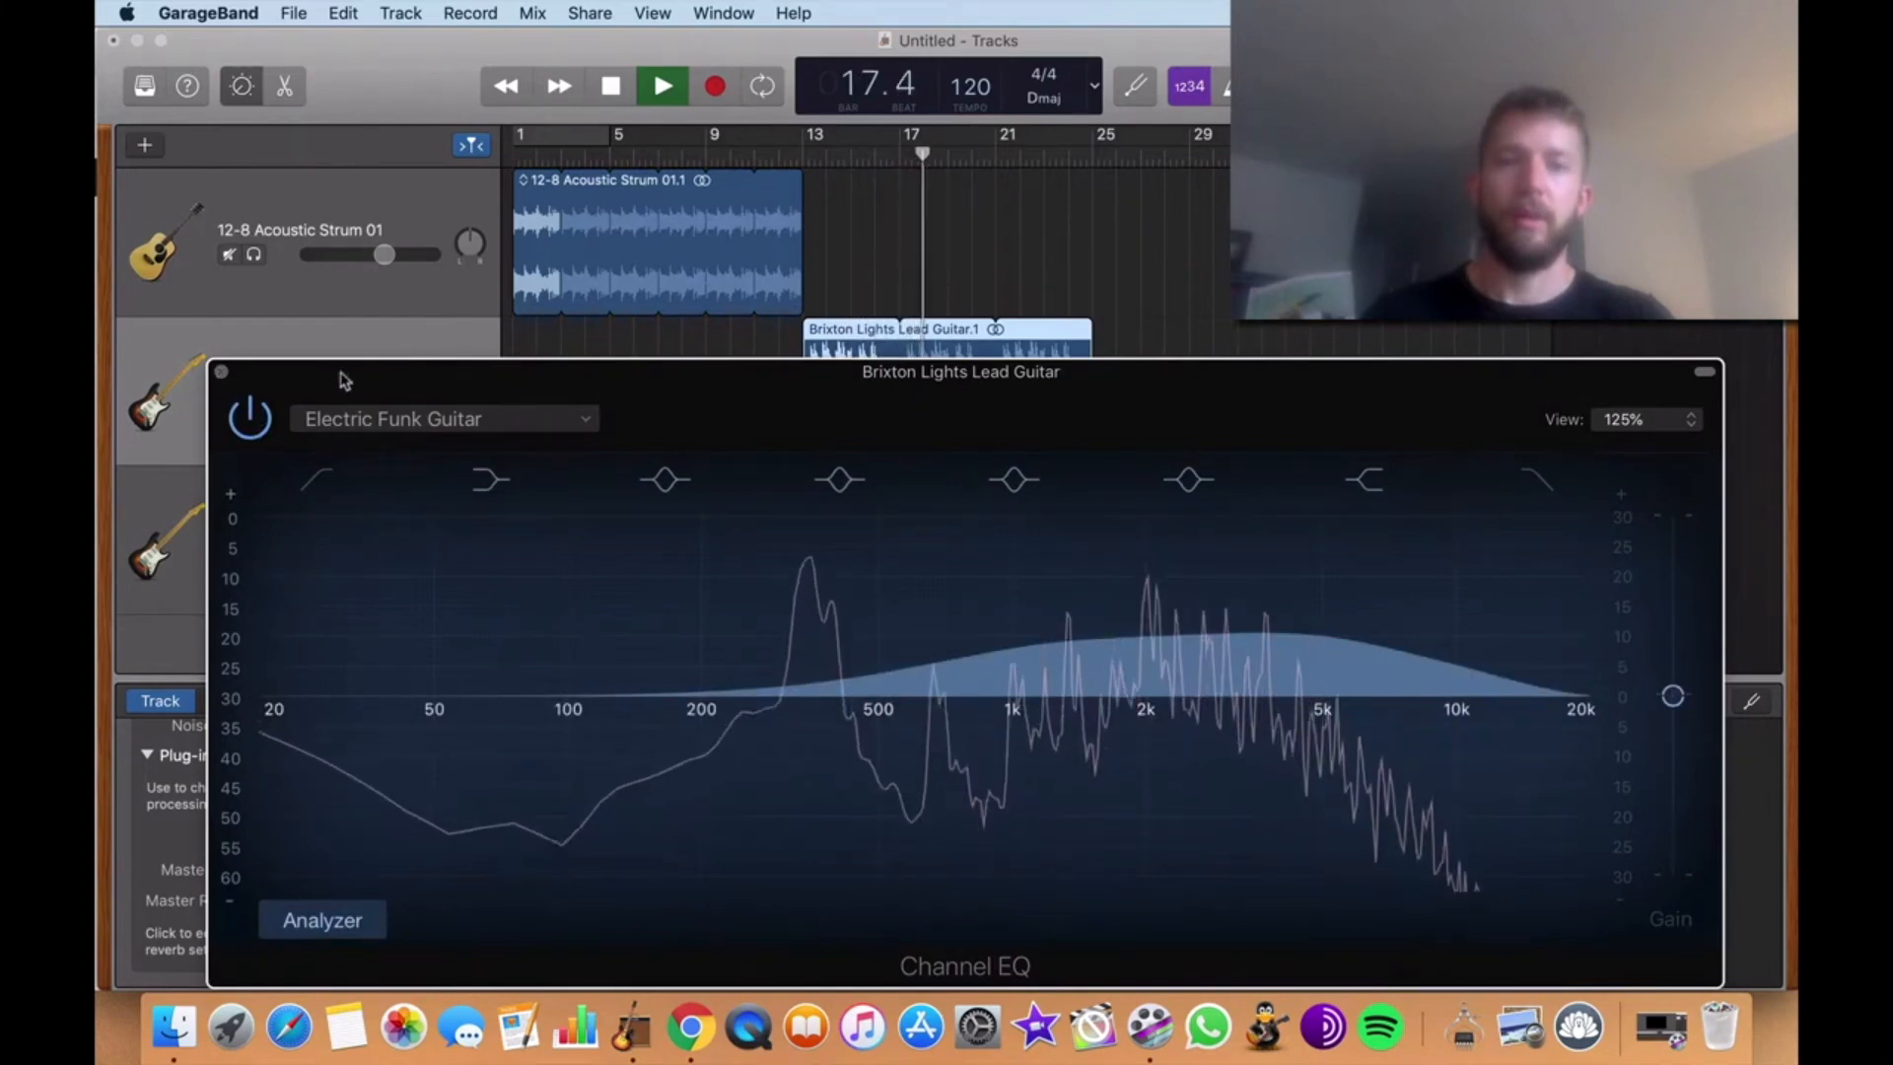
pyautogui.click(253, 424)
pyautogui.click(241, 412)
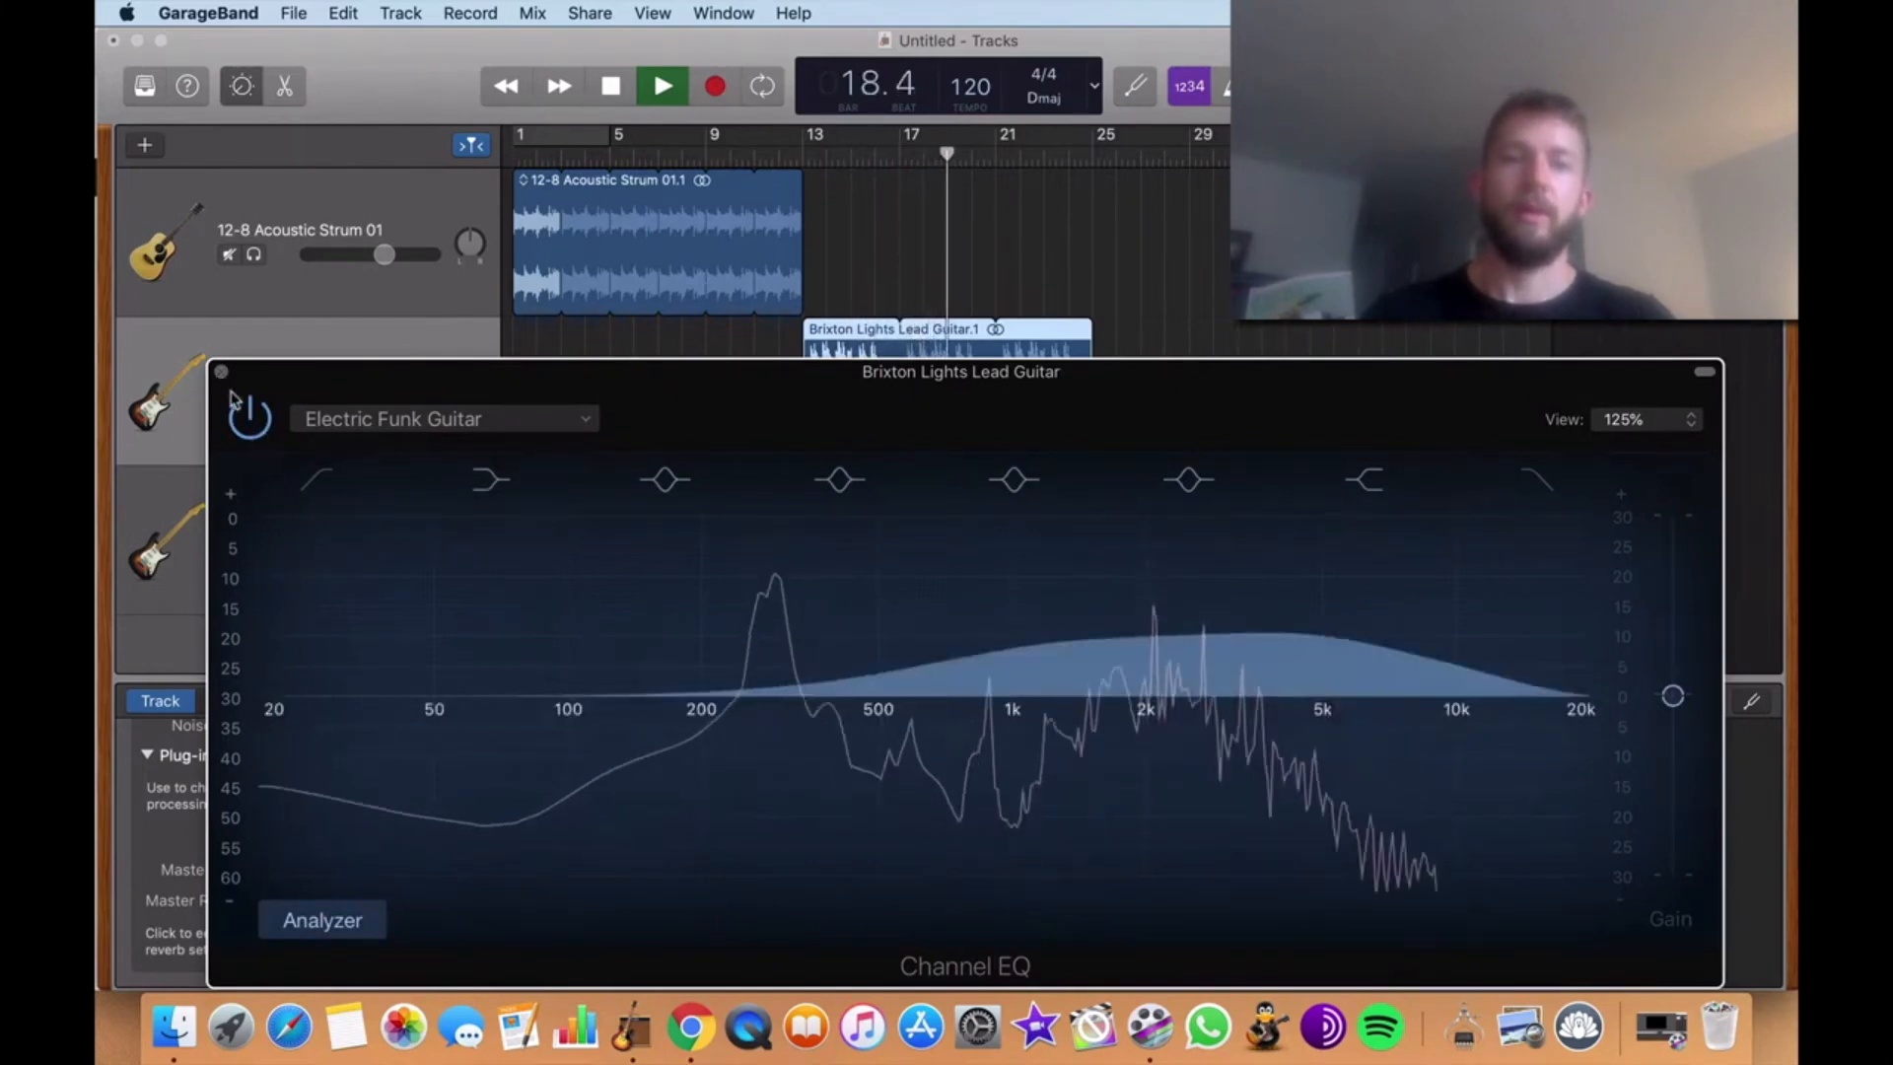
# Close the lead guitar's Channel EQ with playback stopped, and select the Dark and Heavy Riff 06 track
pyautogui.click(221, 371)
pyautogui.click(621, 98)
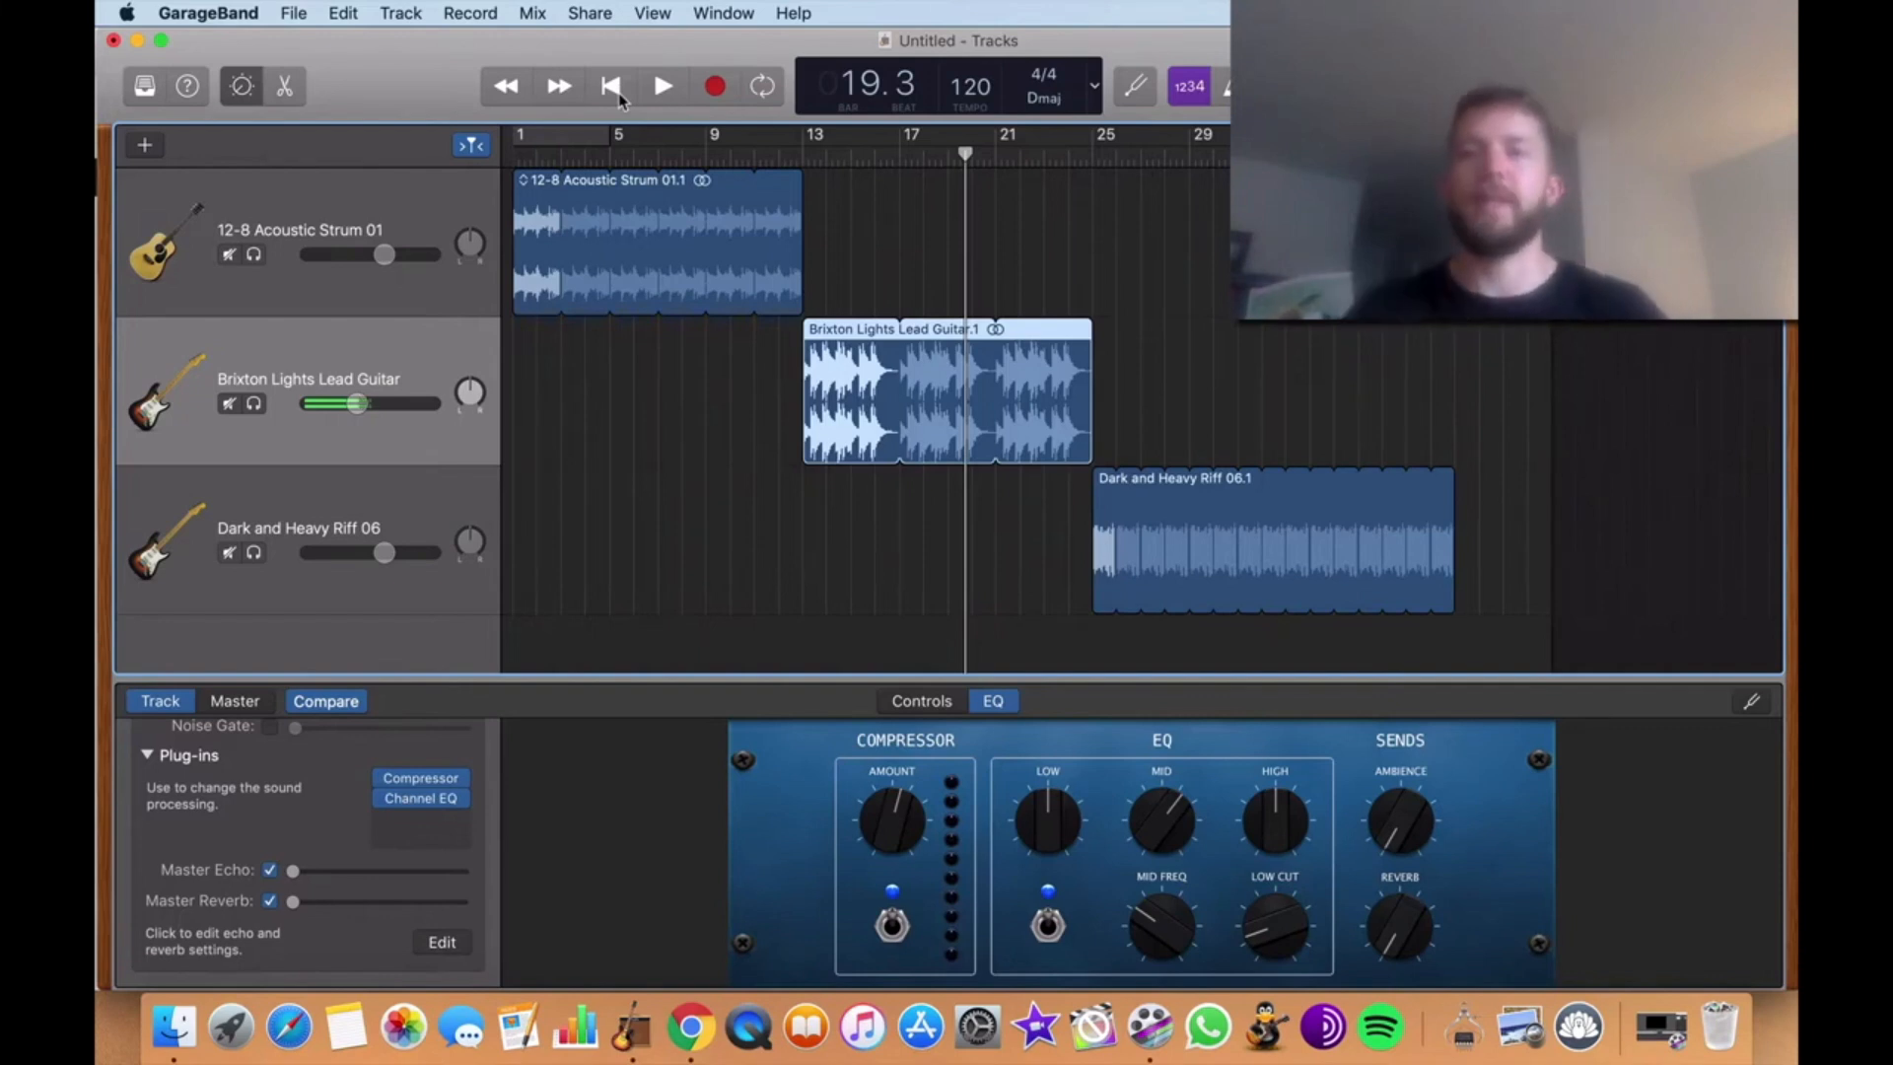
pyautogui.click(1003, 536)
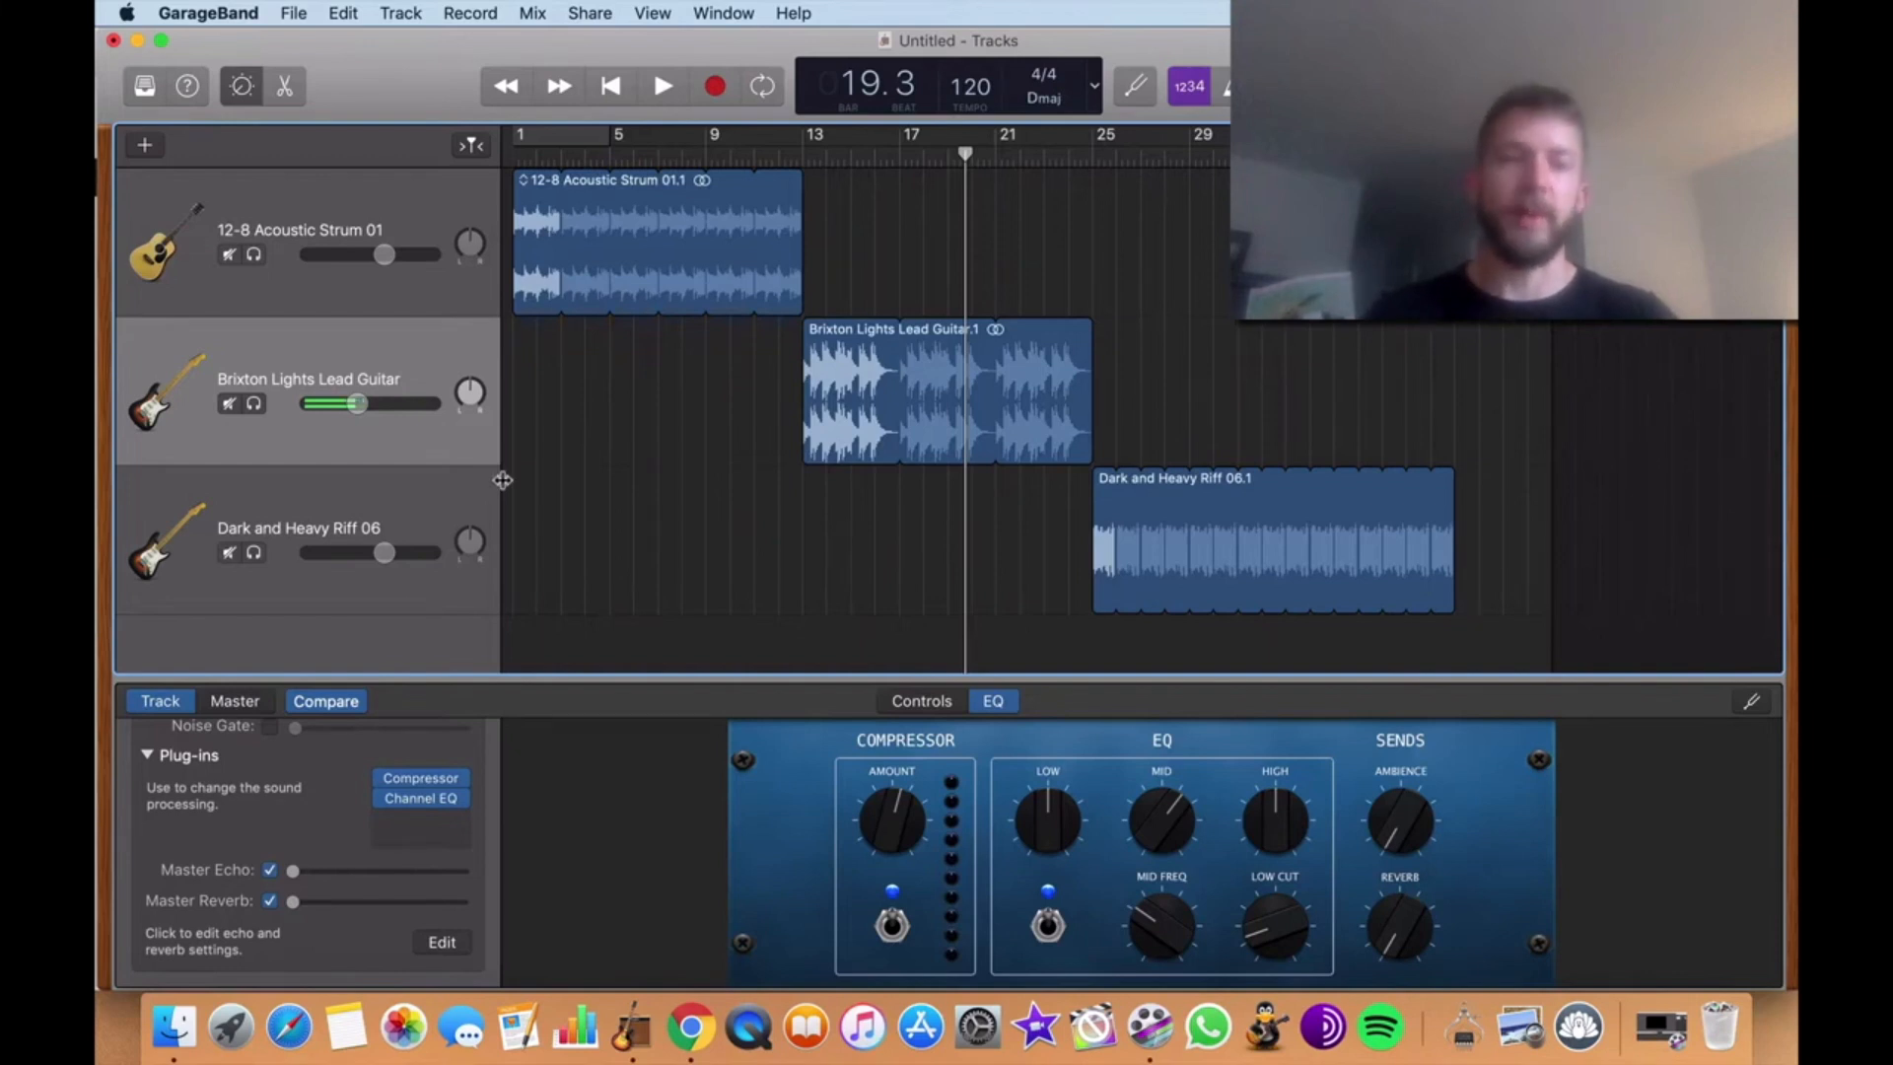
pyautogui.click(498, 483)
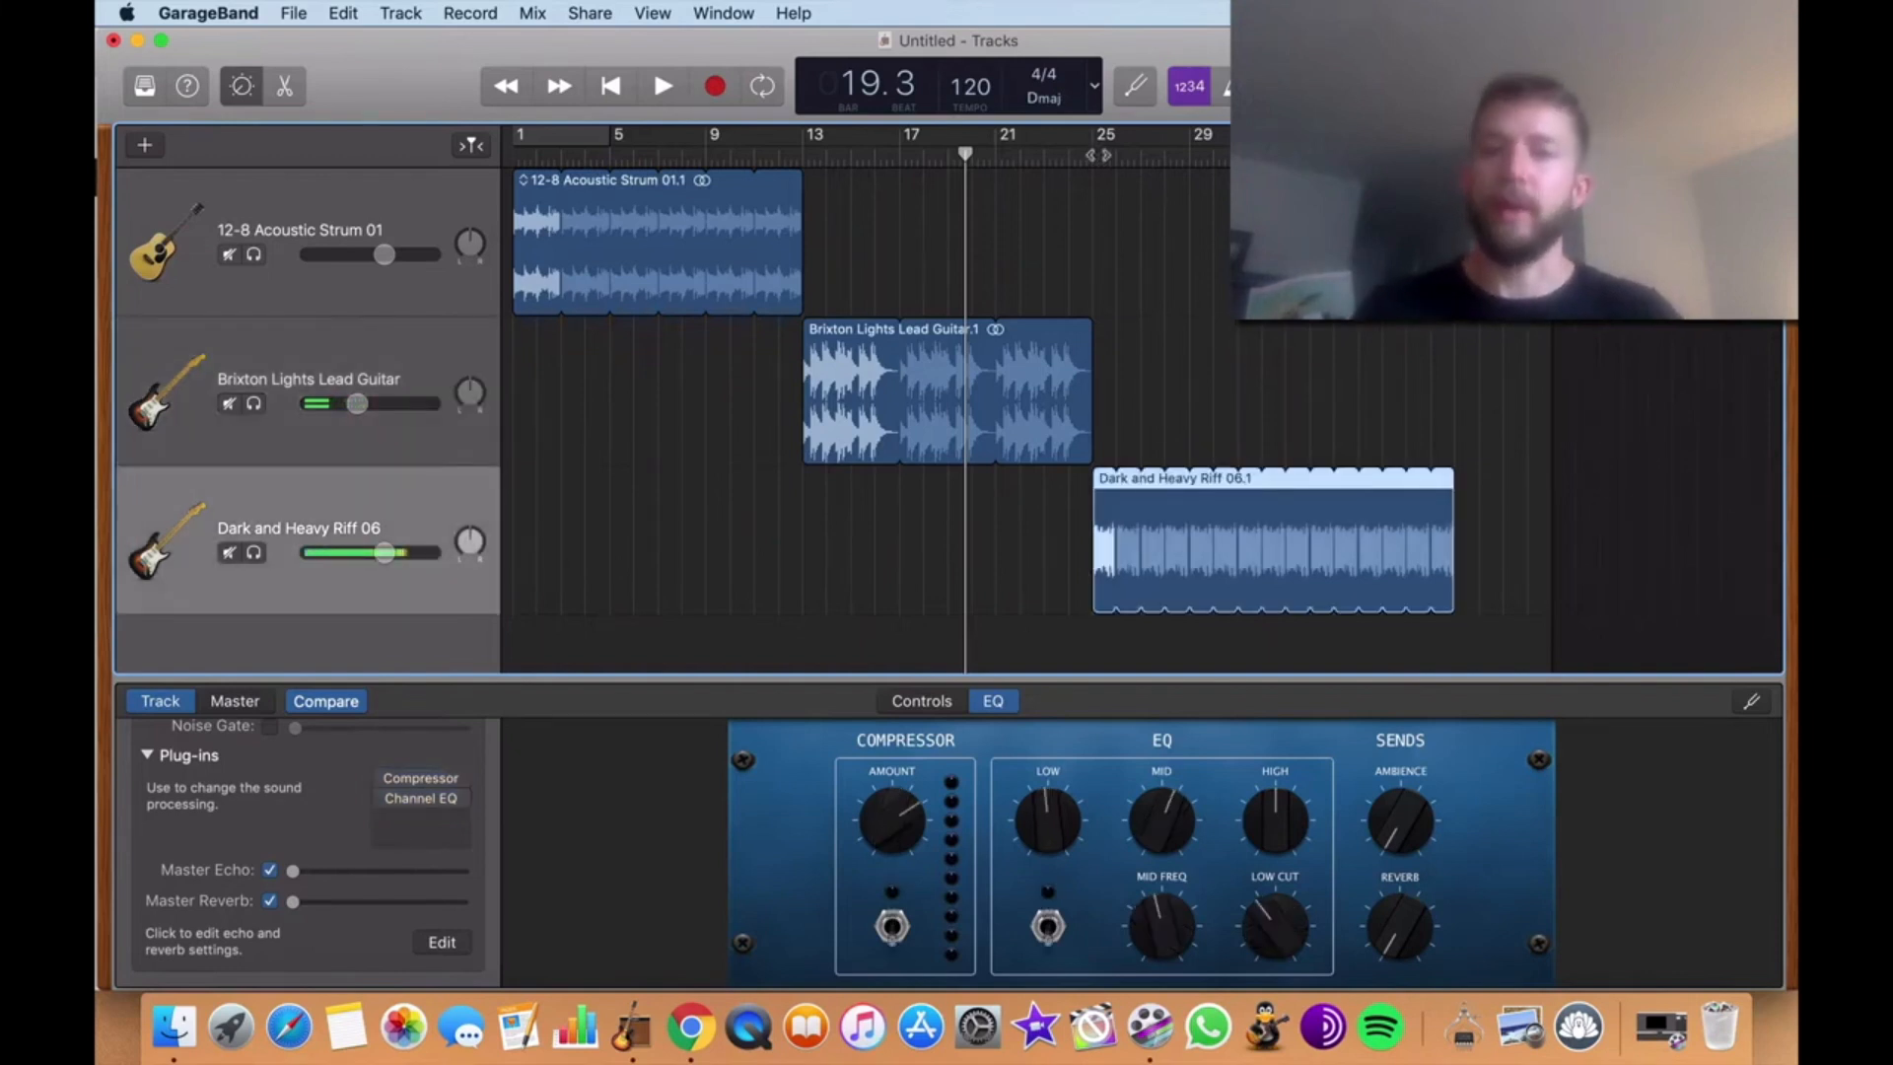
# Play the heavy riff from bar 25, and open and enable its Channel EQ to hear the Picked Electric Guitar setting
pyautogui.click(1094, 155)
pyautogui.click(668, 89)
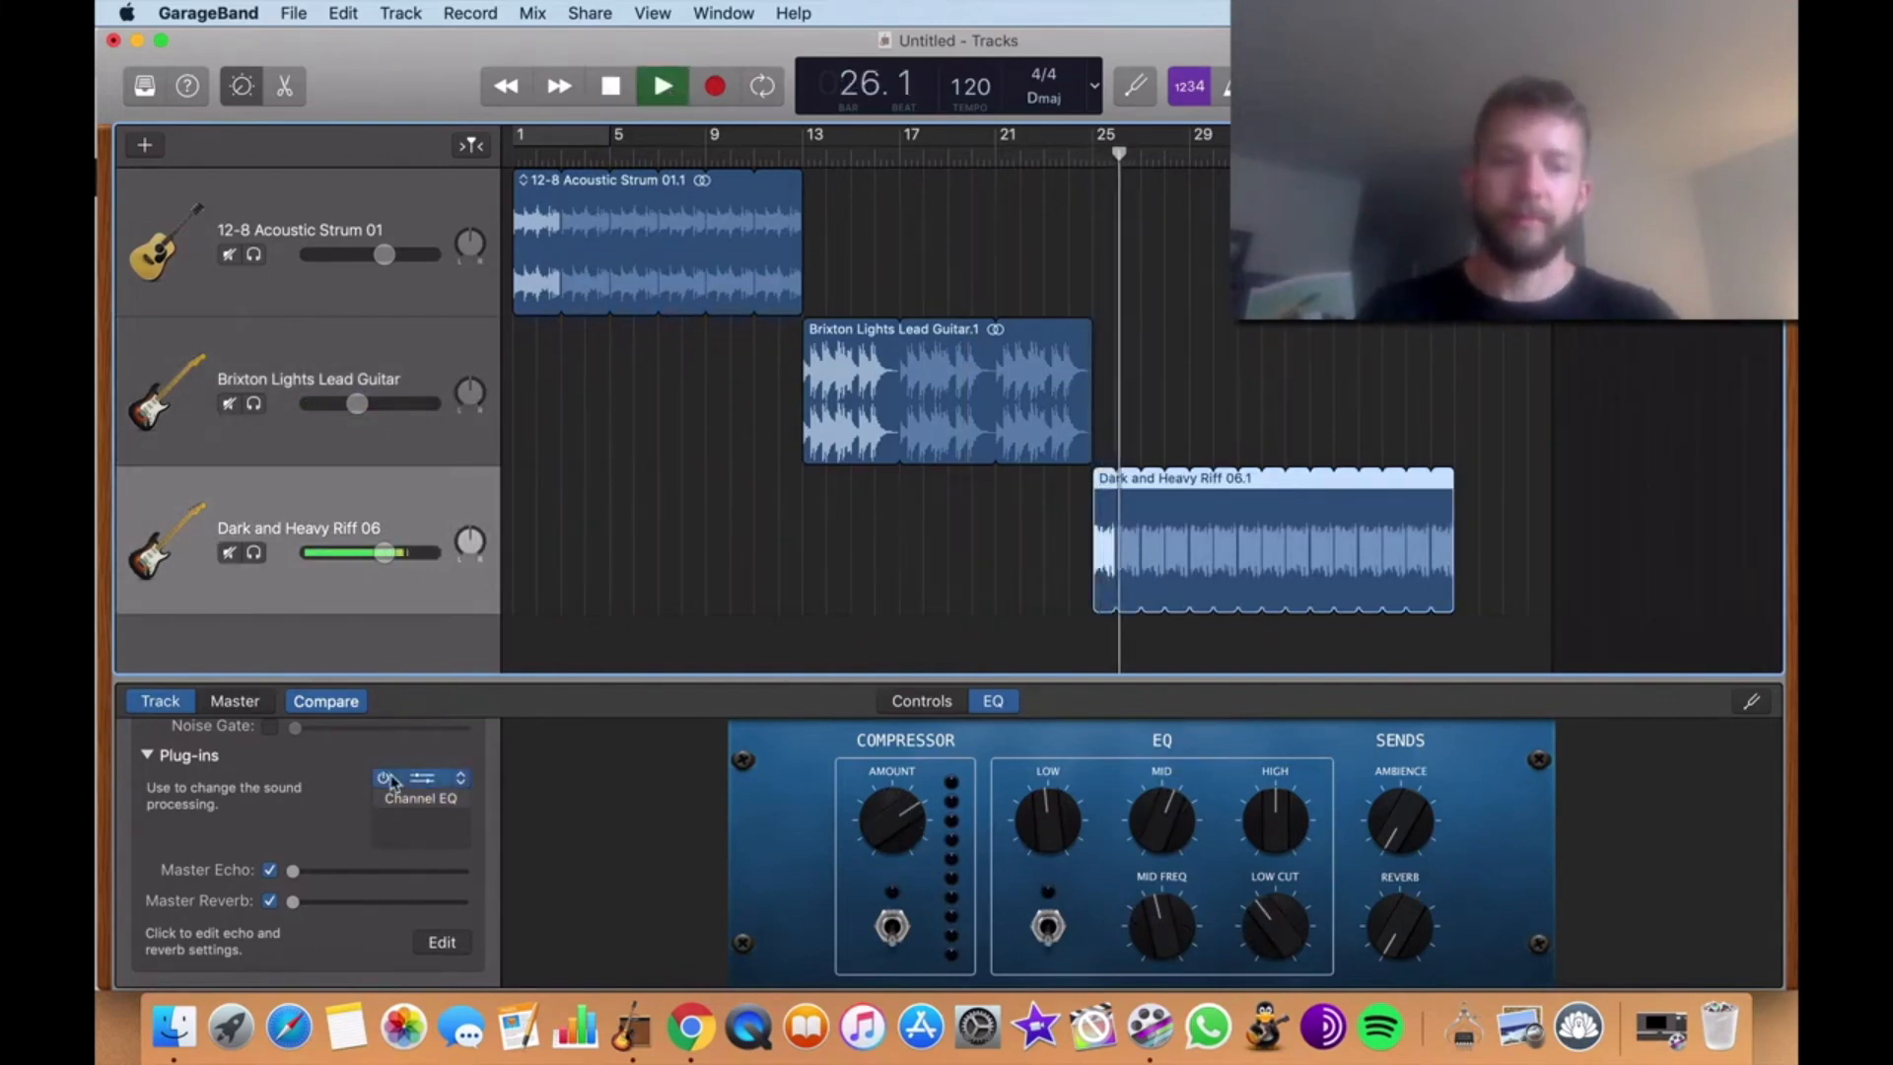
pyautogui.click(414, 794)
pyautogui.moveTo(824, 446); pyautogui.dragTo(885, 372)
pyautogui.click(393, 424)
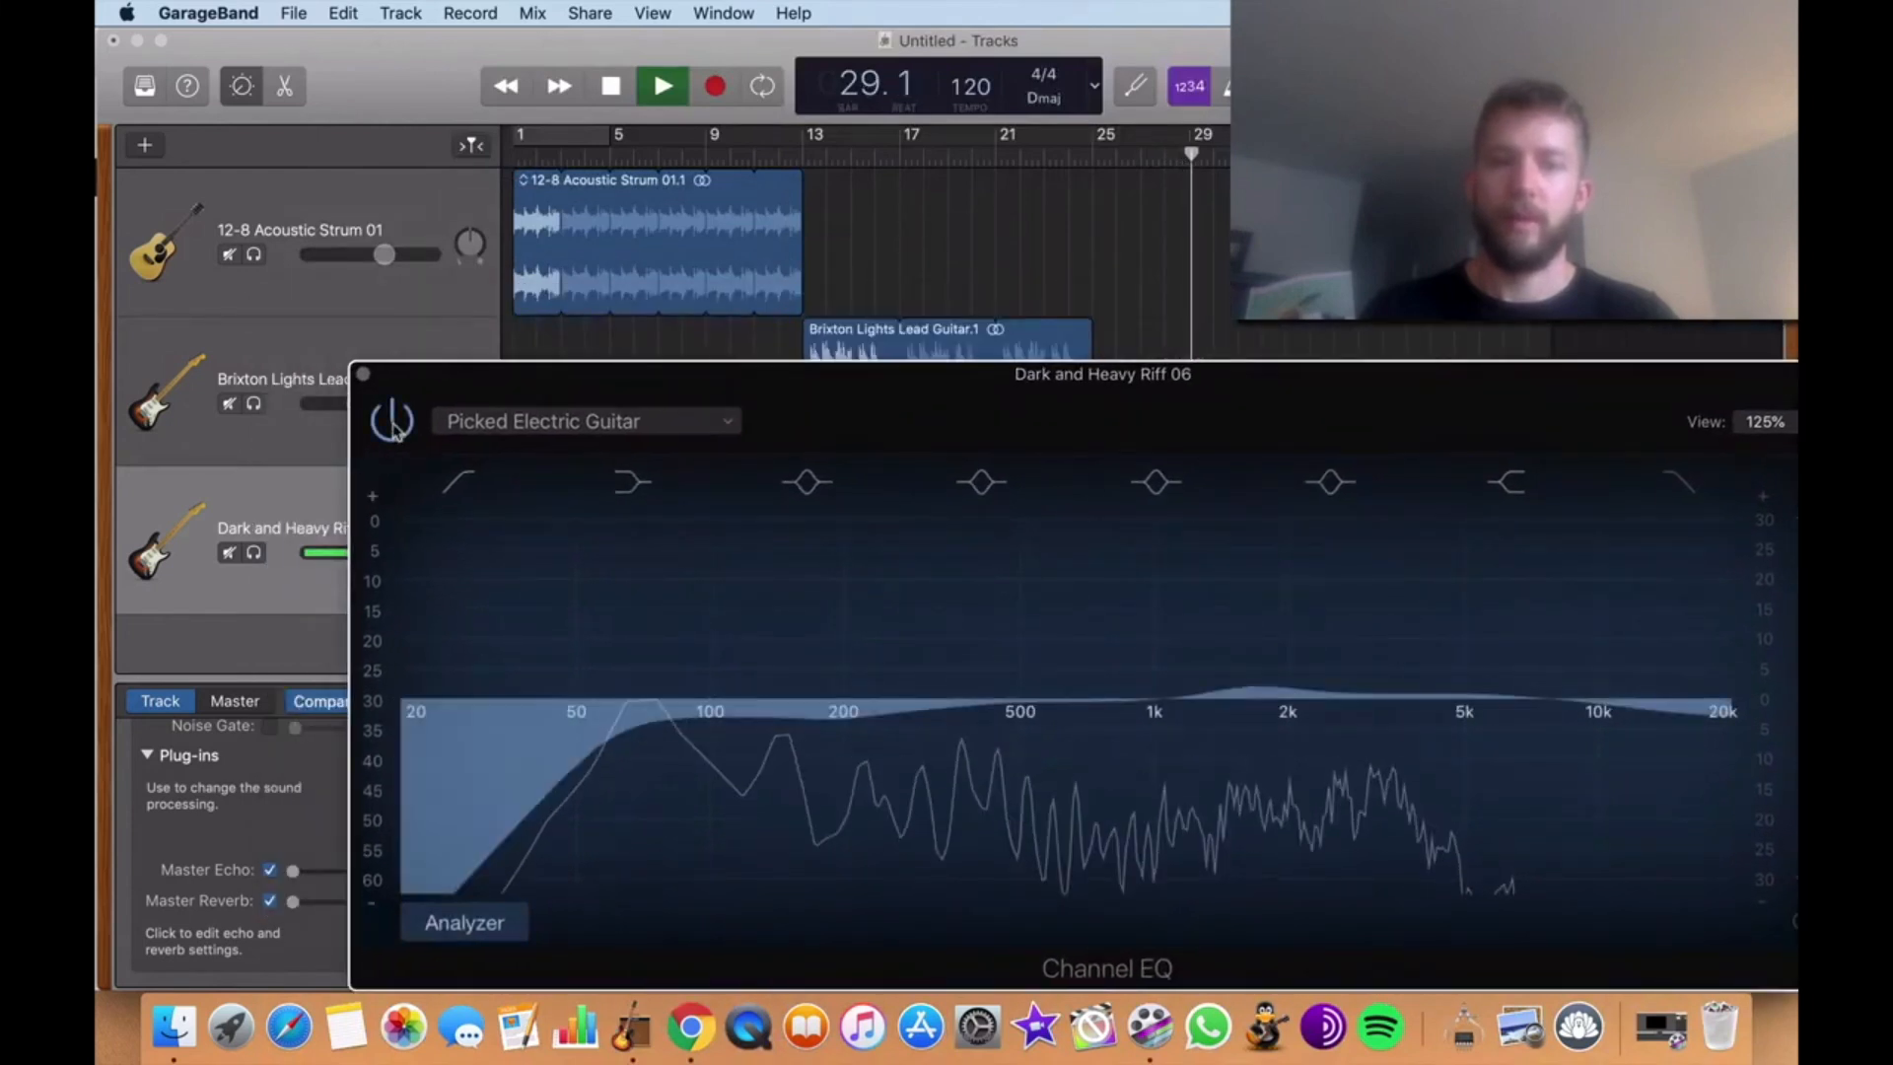
pyautogui.moveTo(1124, 399); pyautogui.dragTo(1179, 516)
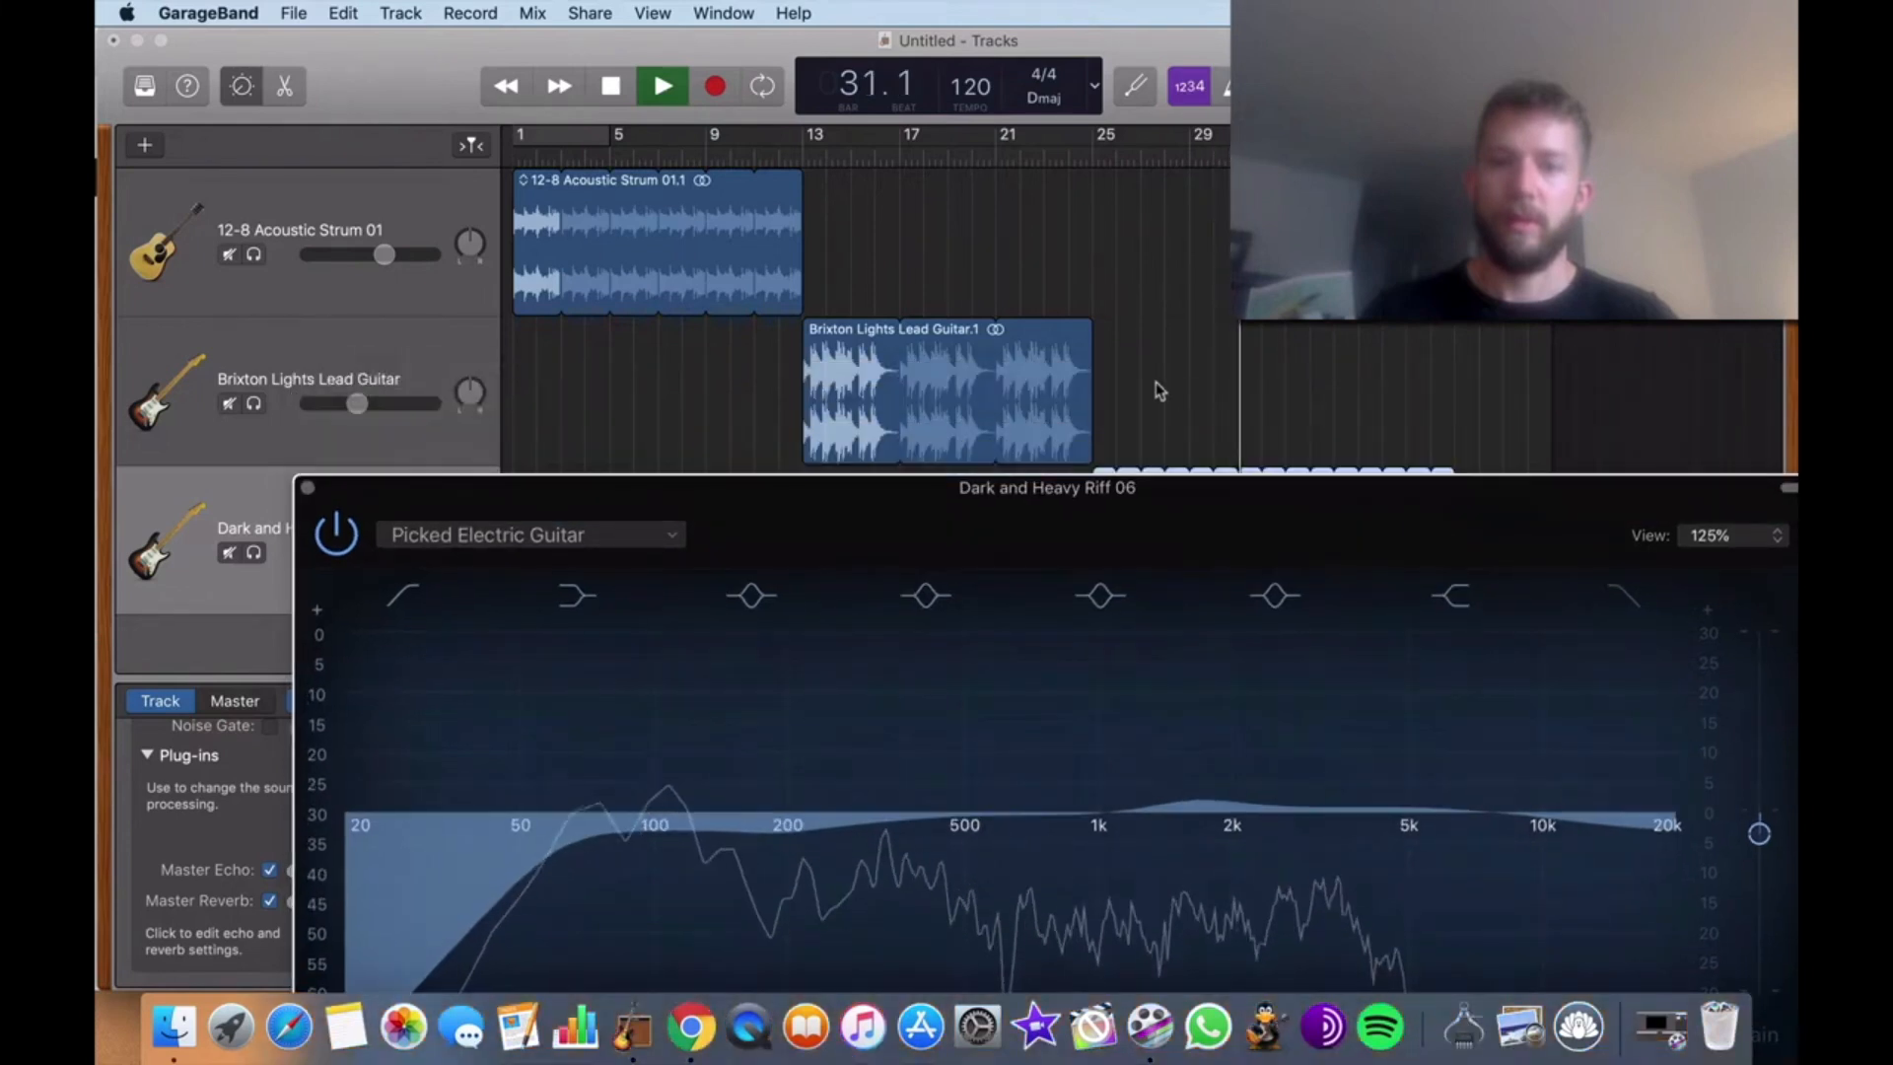
pyautogui.click(1106, 153)
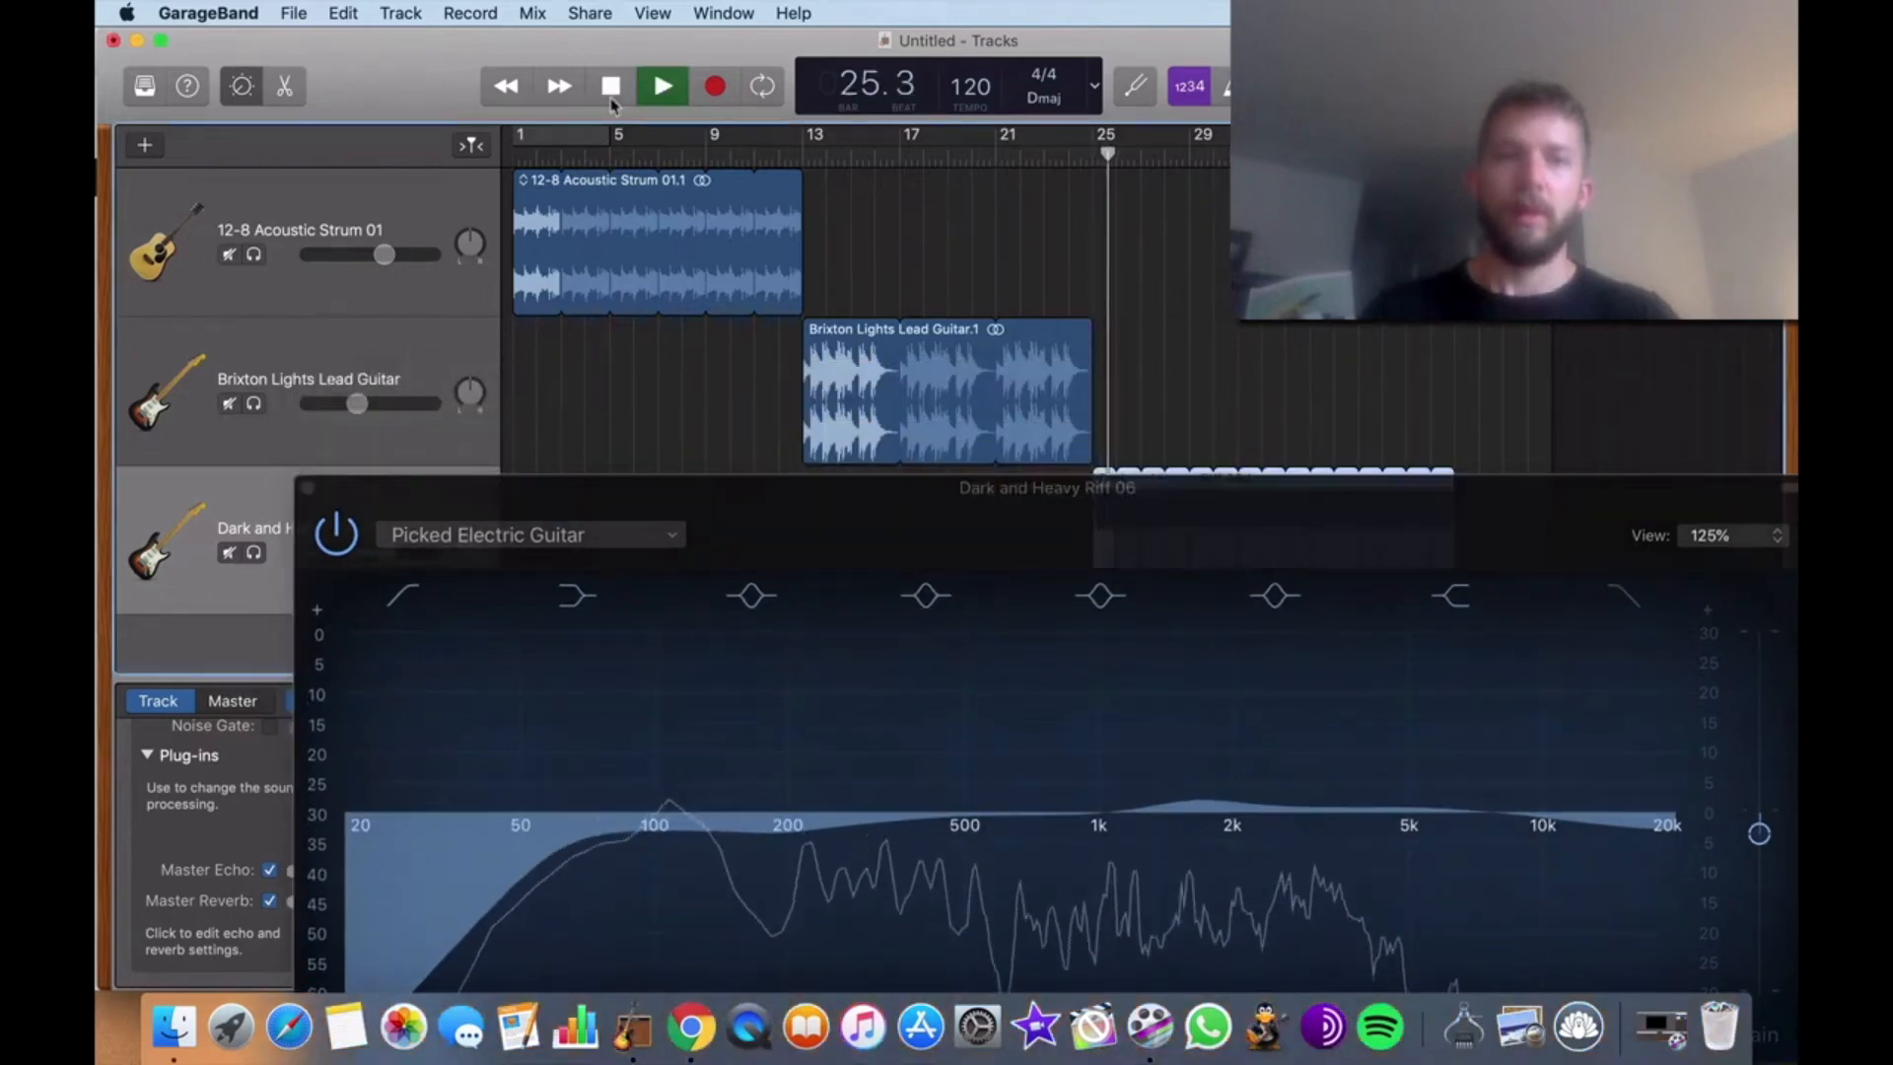
pyautogui.press('space')
# Reposition the Channel EQ window and deepen the cut on the low-mid band near 190 Hz
pyautogui.moveTo(1234, 529); pyautogui.dragTo(1115, 112)
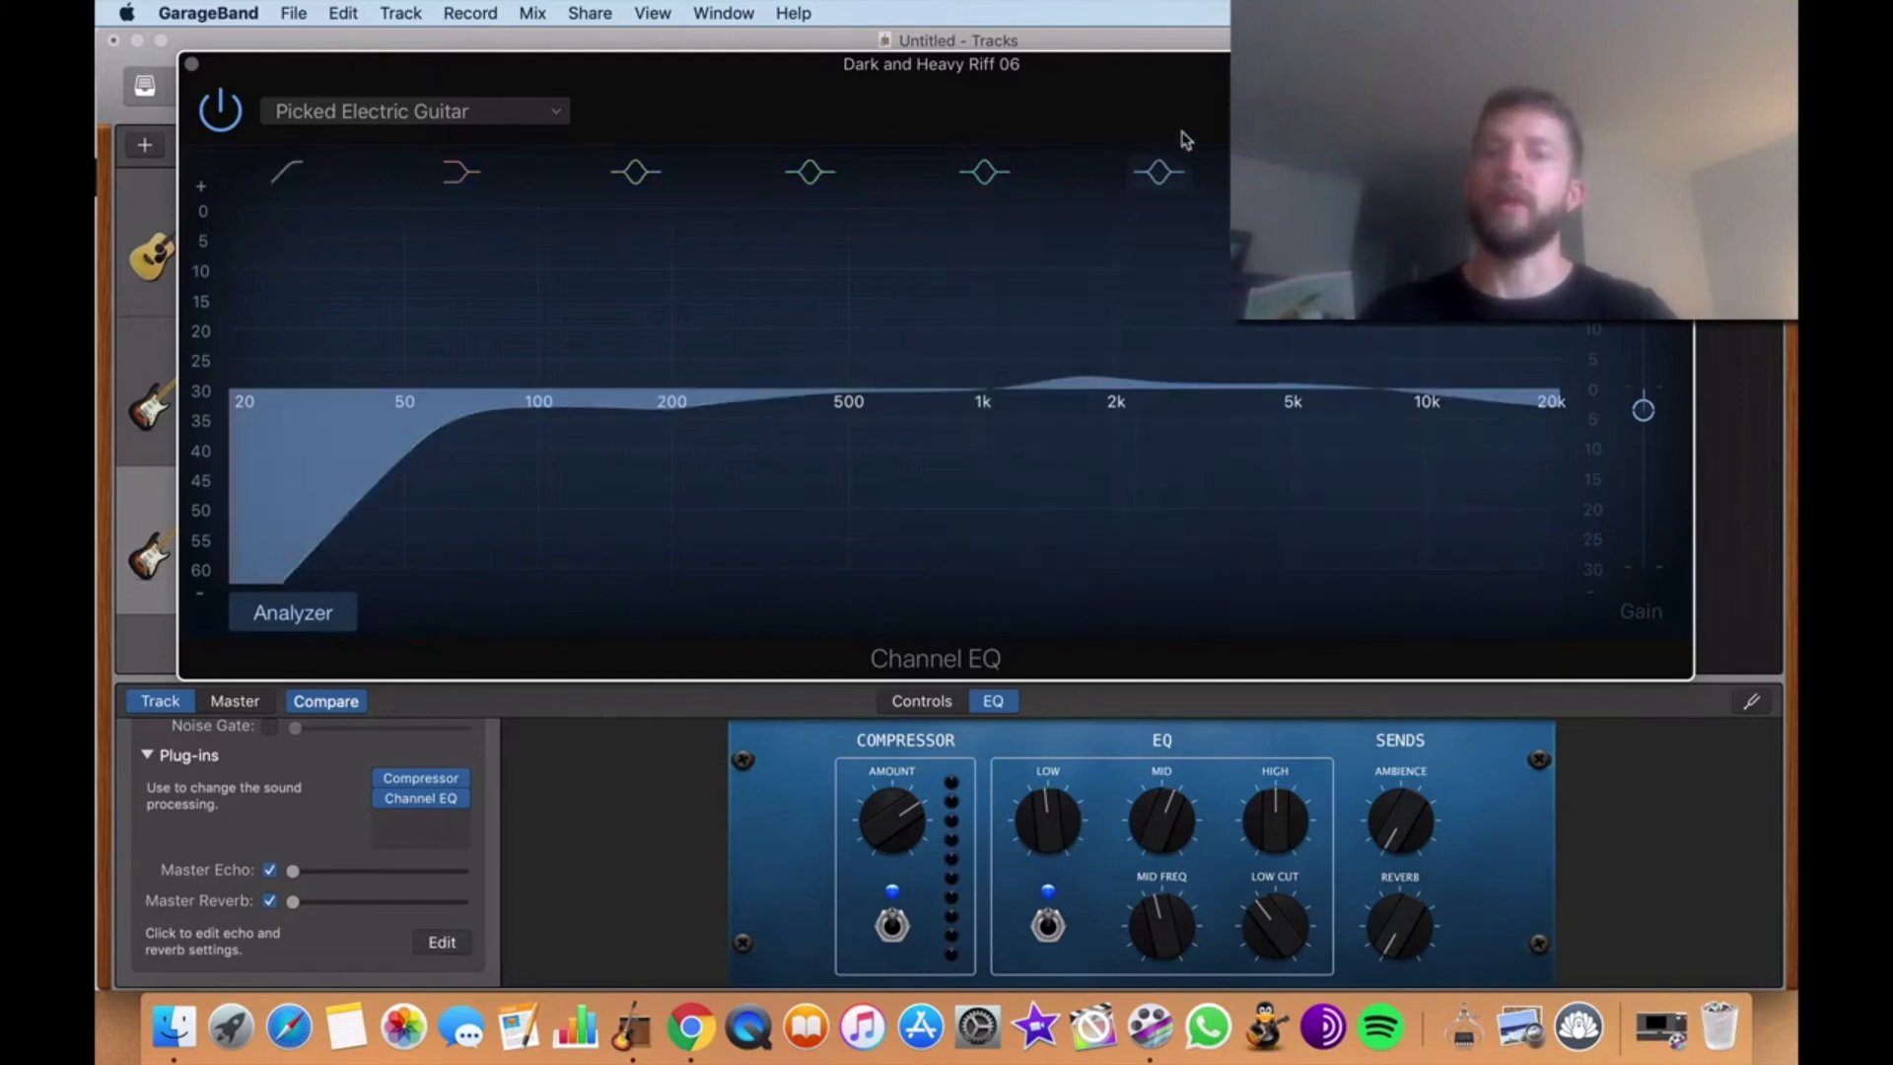
pyautogui.moveTo(1183, 139); pyautogui.dragTo(1268, 321)
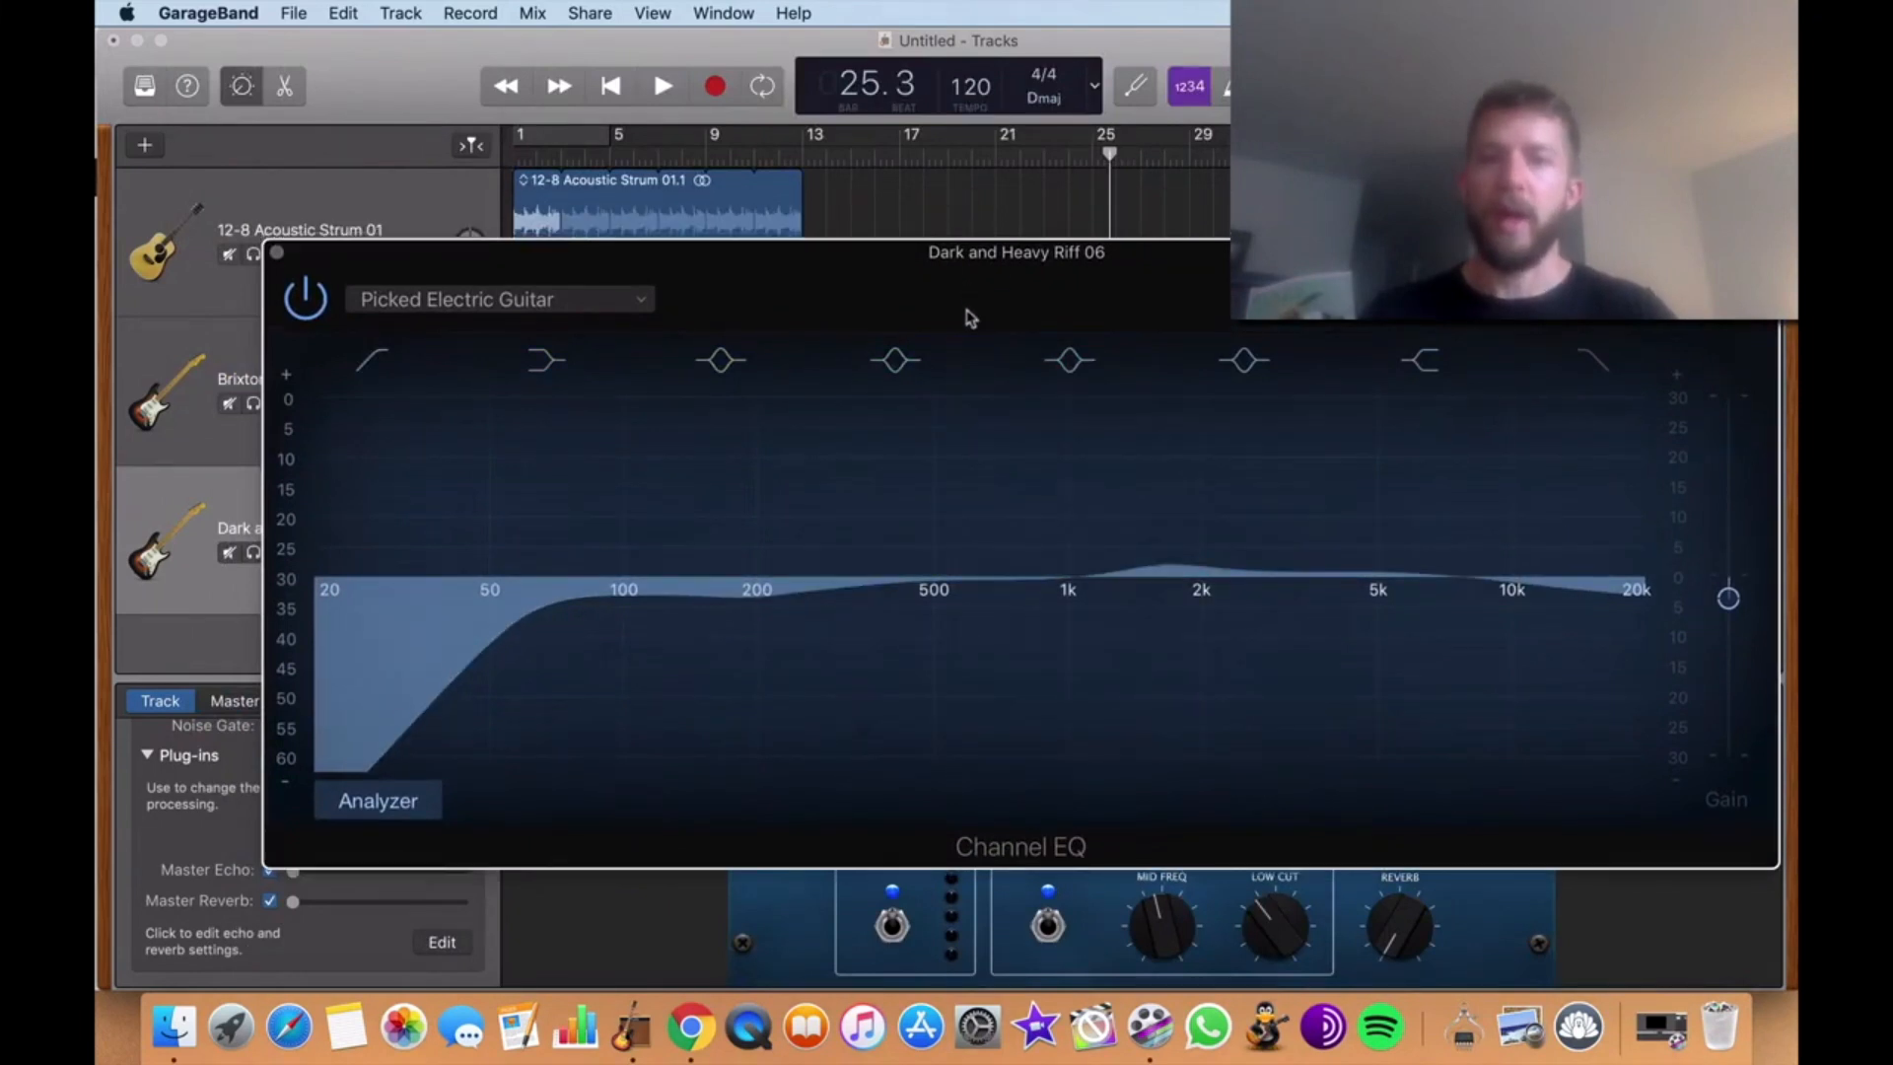
pyautogui.moveTo(969, 312); pyautogui.dragTo(905, 282)
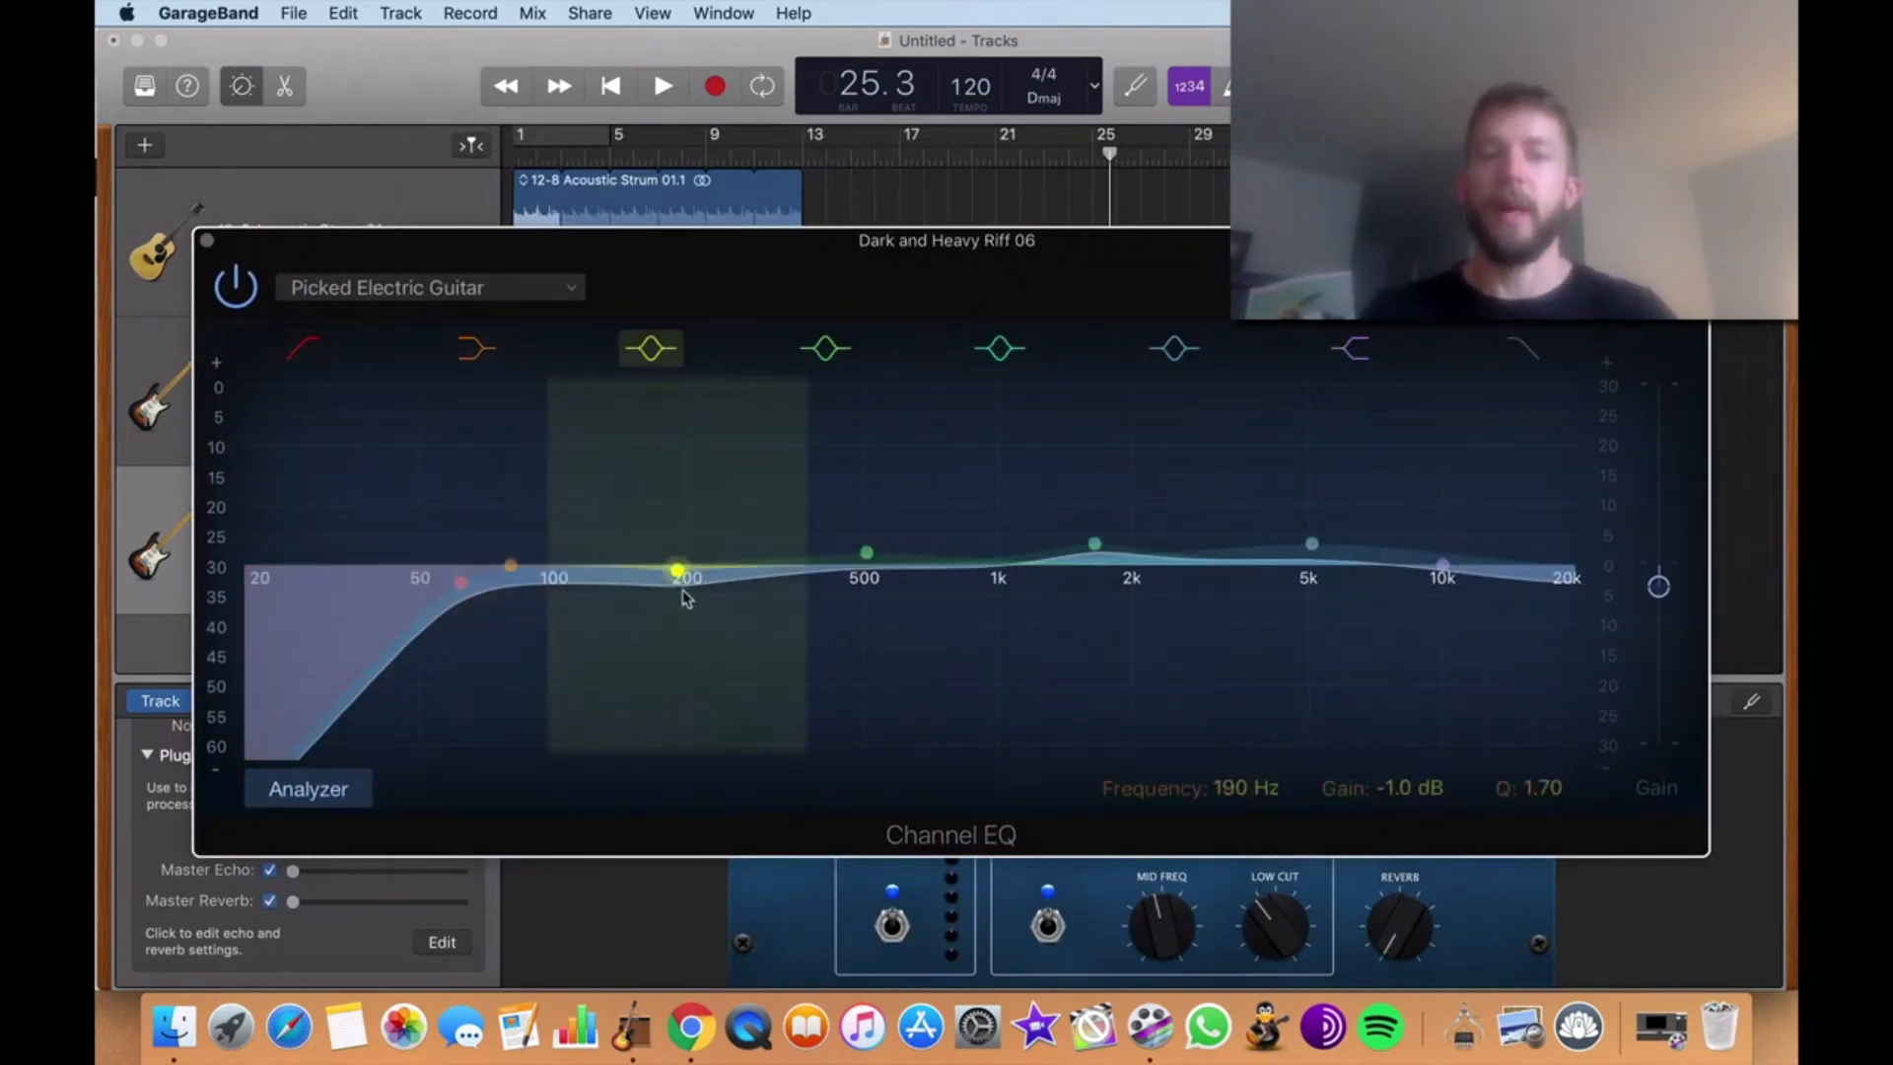
pyautogui.moveTo(688, 598); pyautogui.dragTo(687, 610)
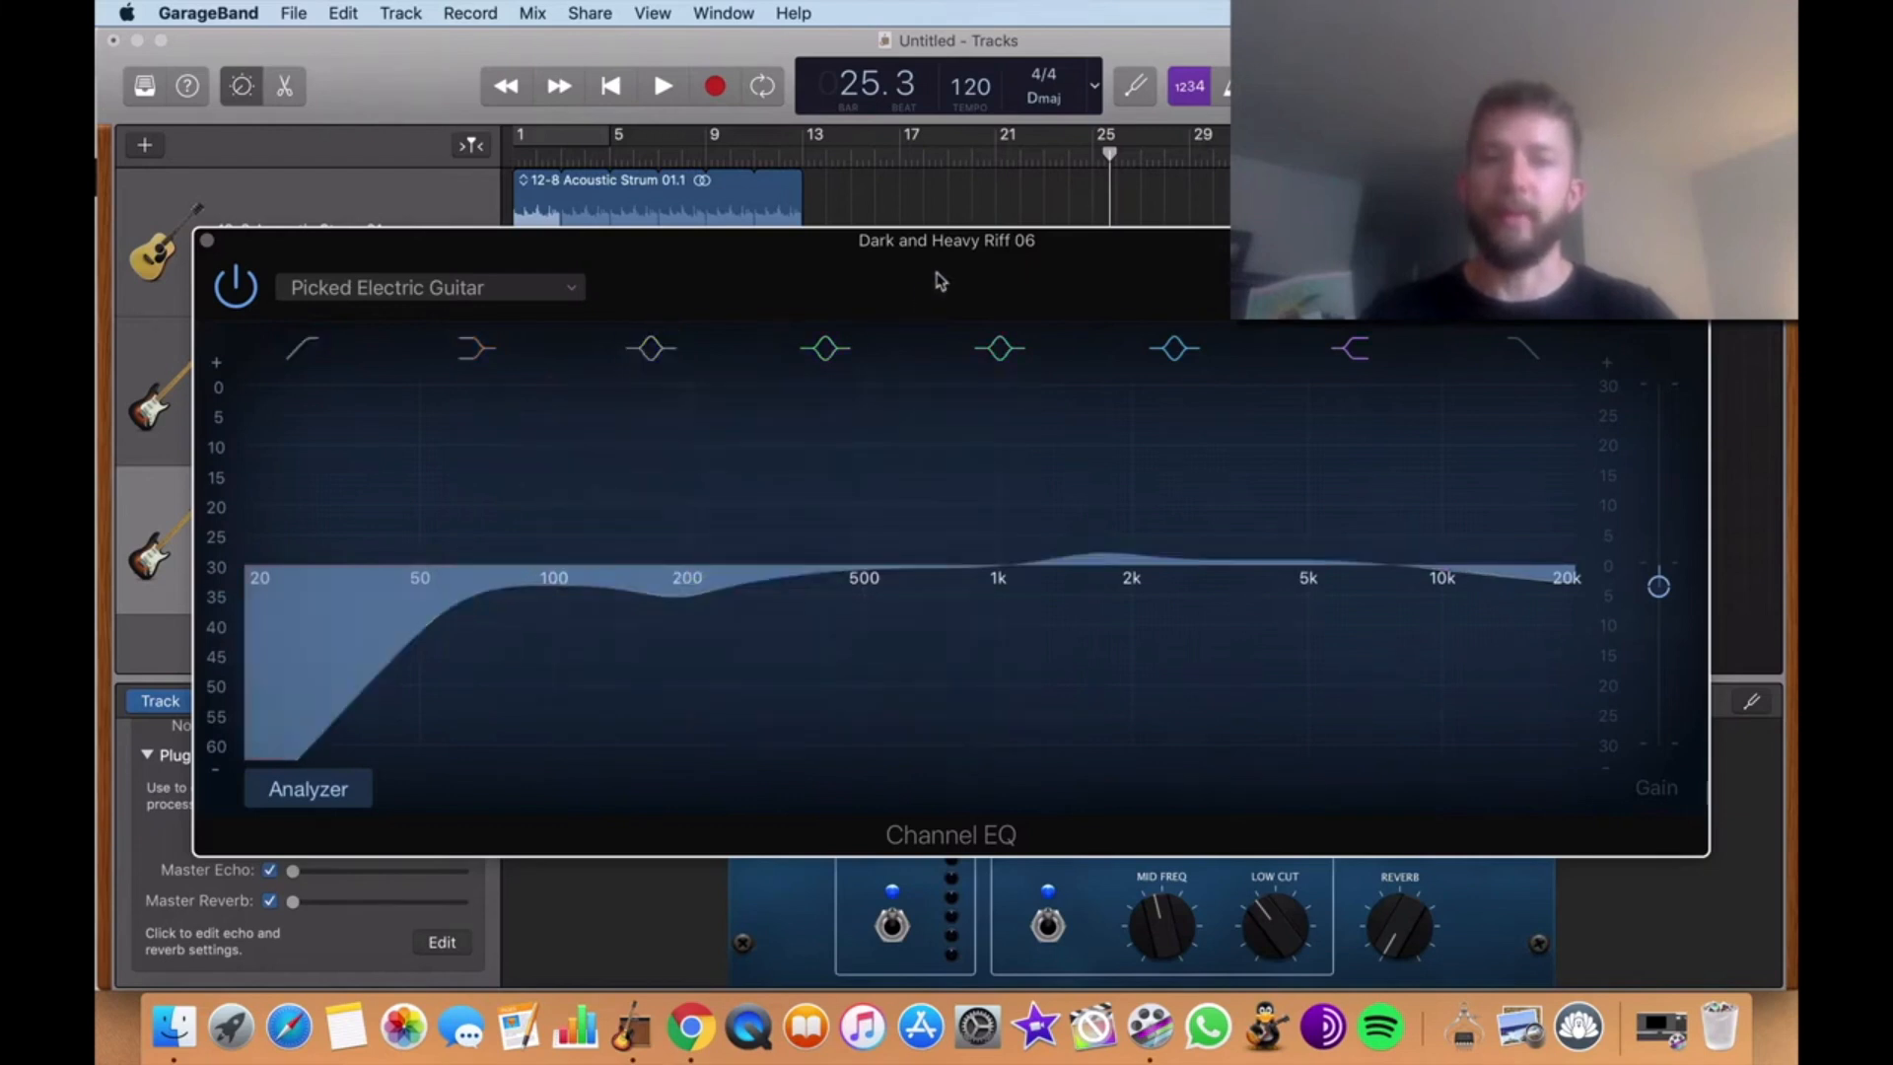
# Audition the low-mid band near 200 Hz with a strong boost from bar 25, and settle it at 196 Hz and -3.0 dB
pyautogui.moveTo(969, 237); pyautogui.dragTo(1012, 395)
pyautogui.click(860, 185)
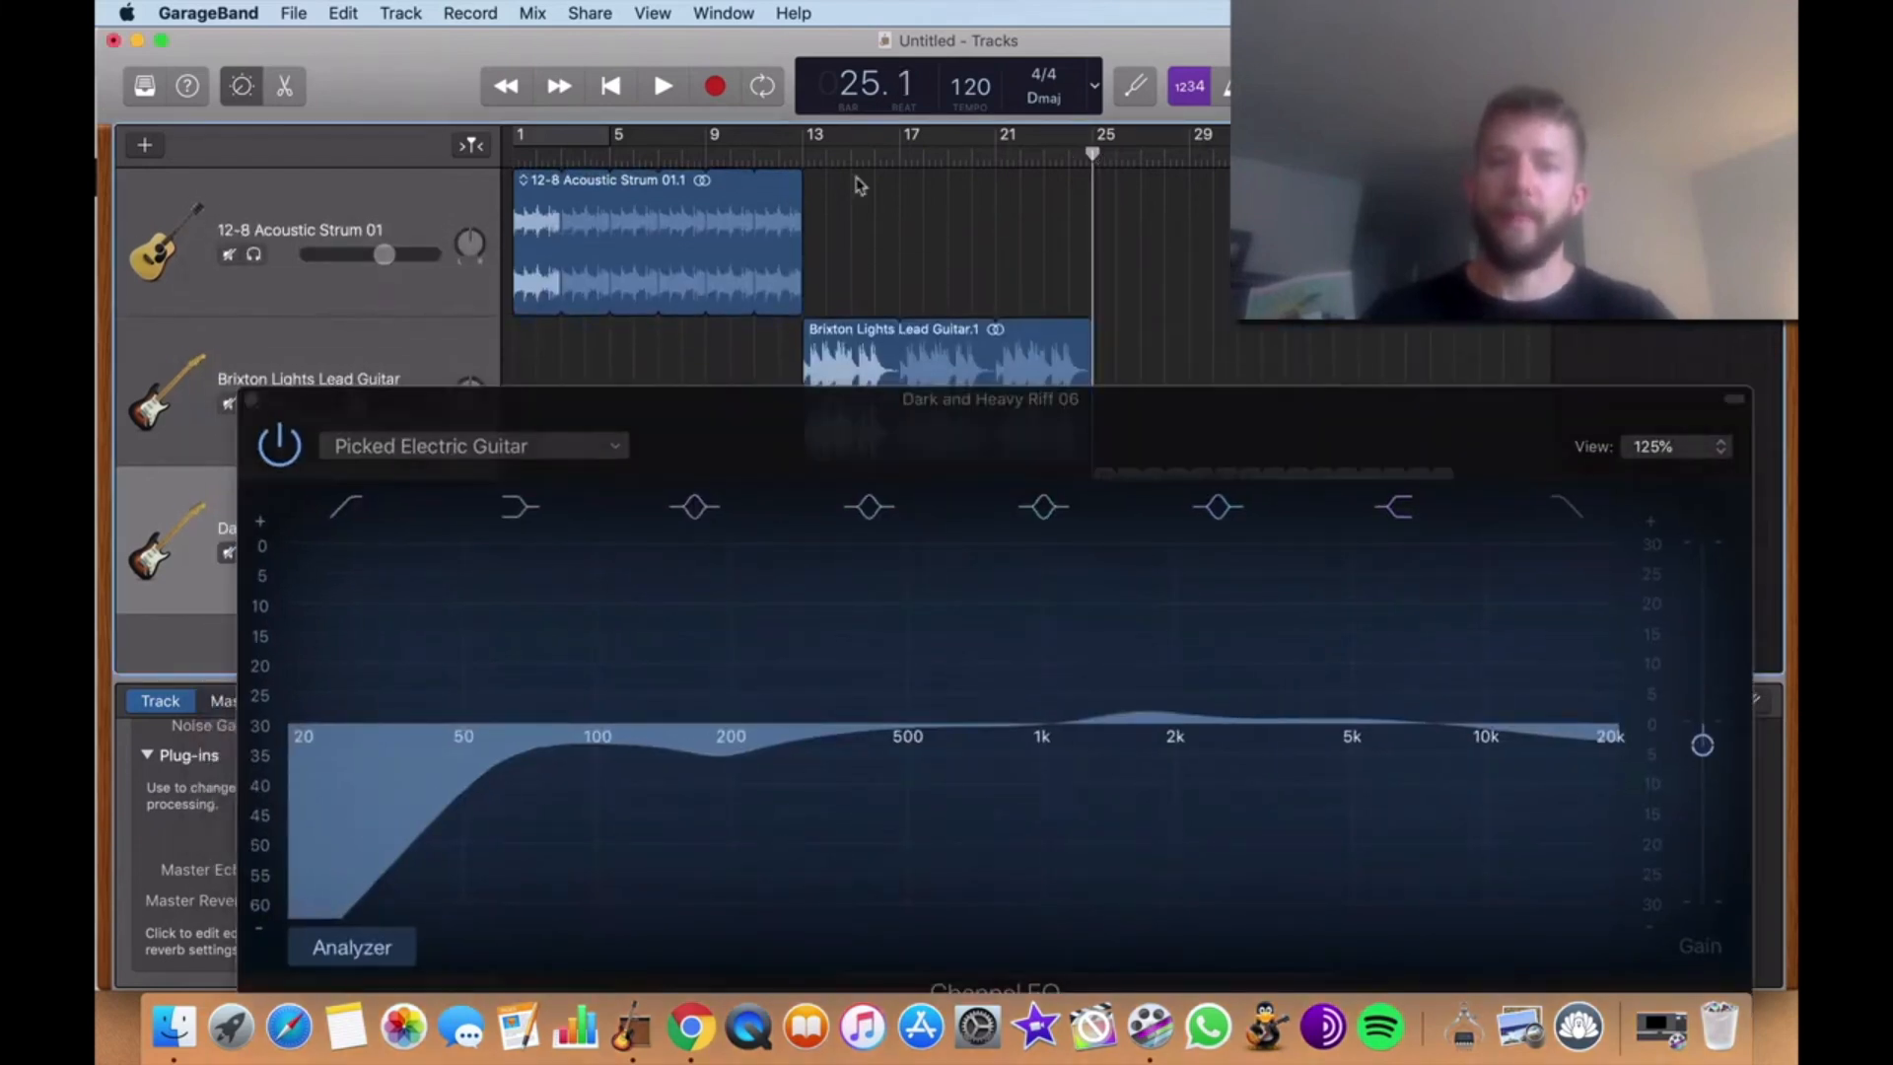
pyautogui.click(676, 91)
pyautogui.moveTo(730, 739); pyautogui.dragTo(728, 535)
pyautogui.click(608, 106)
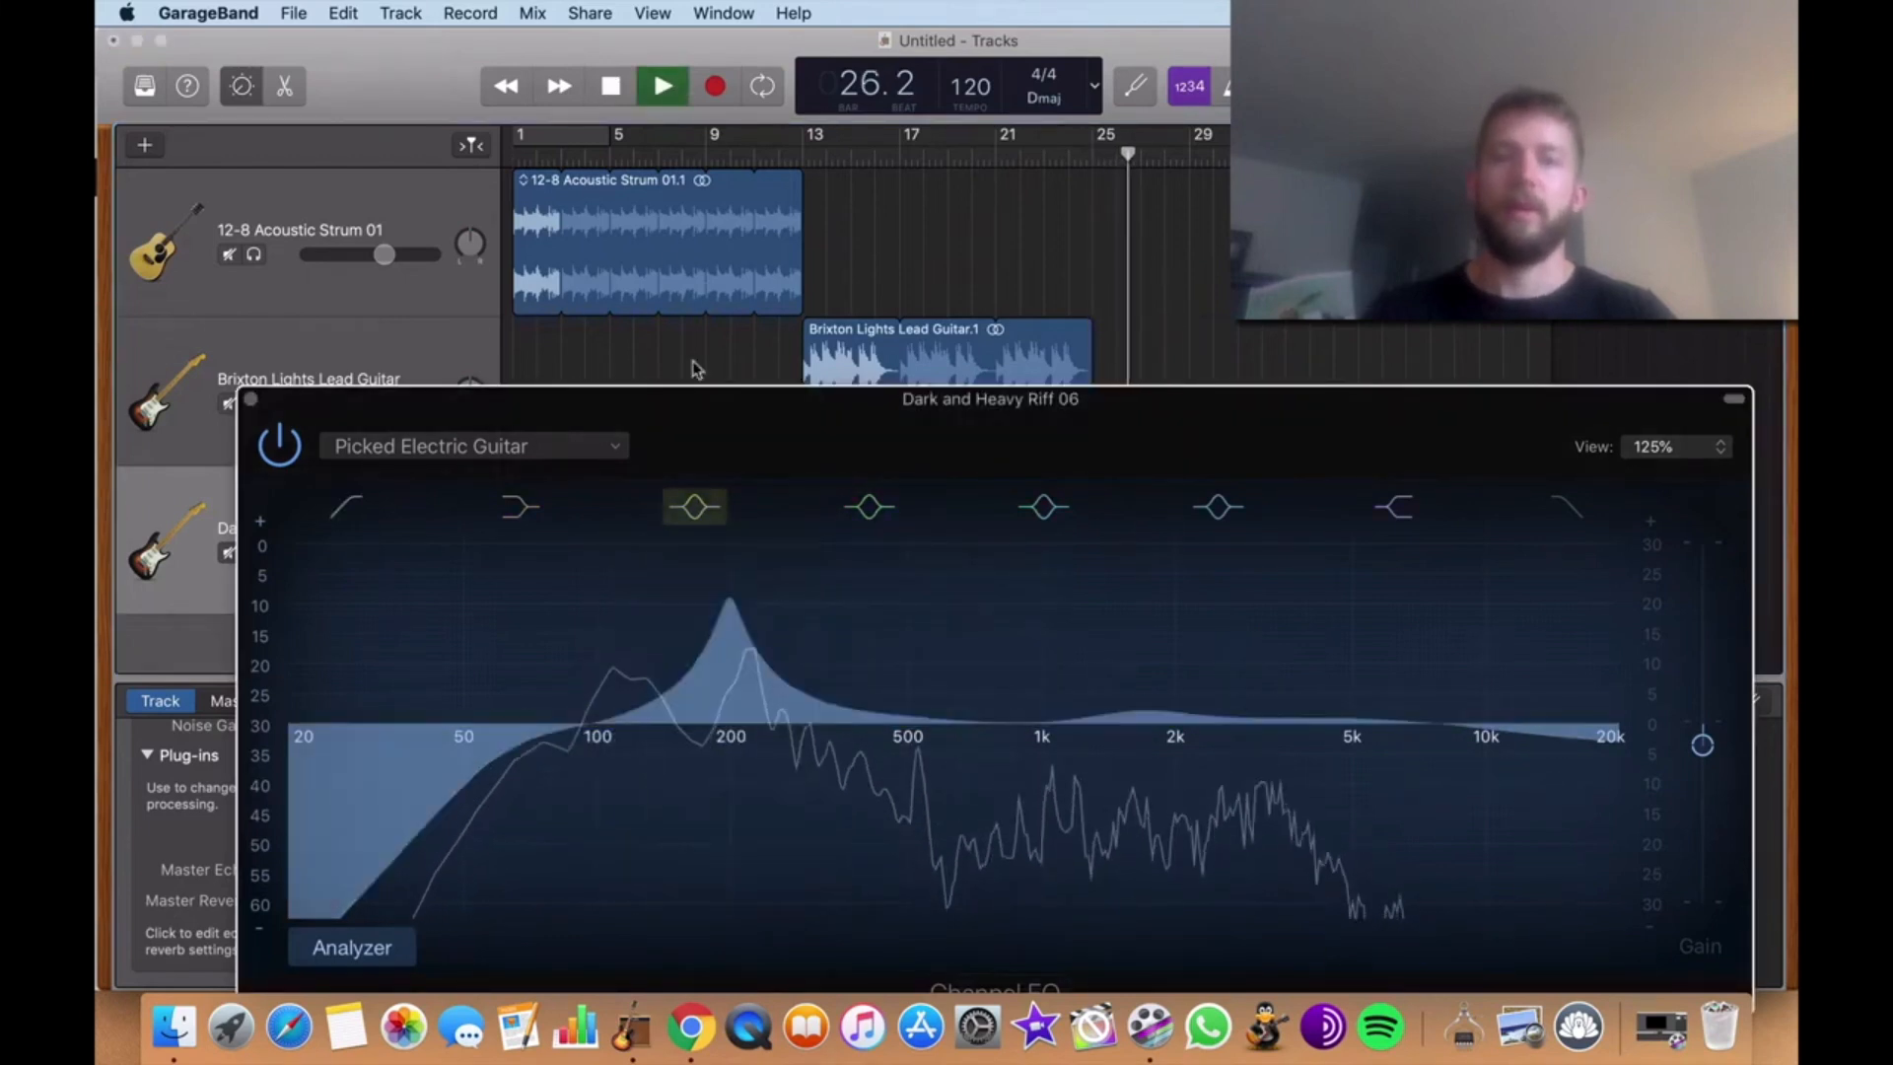
pyautogui.click(610, 97)
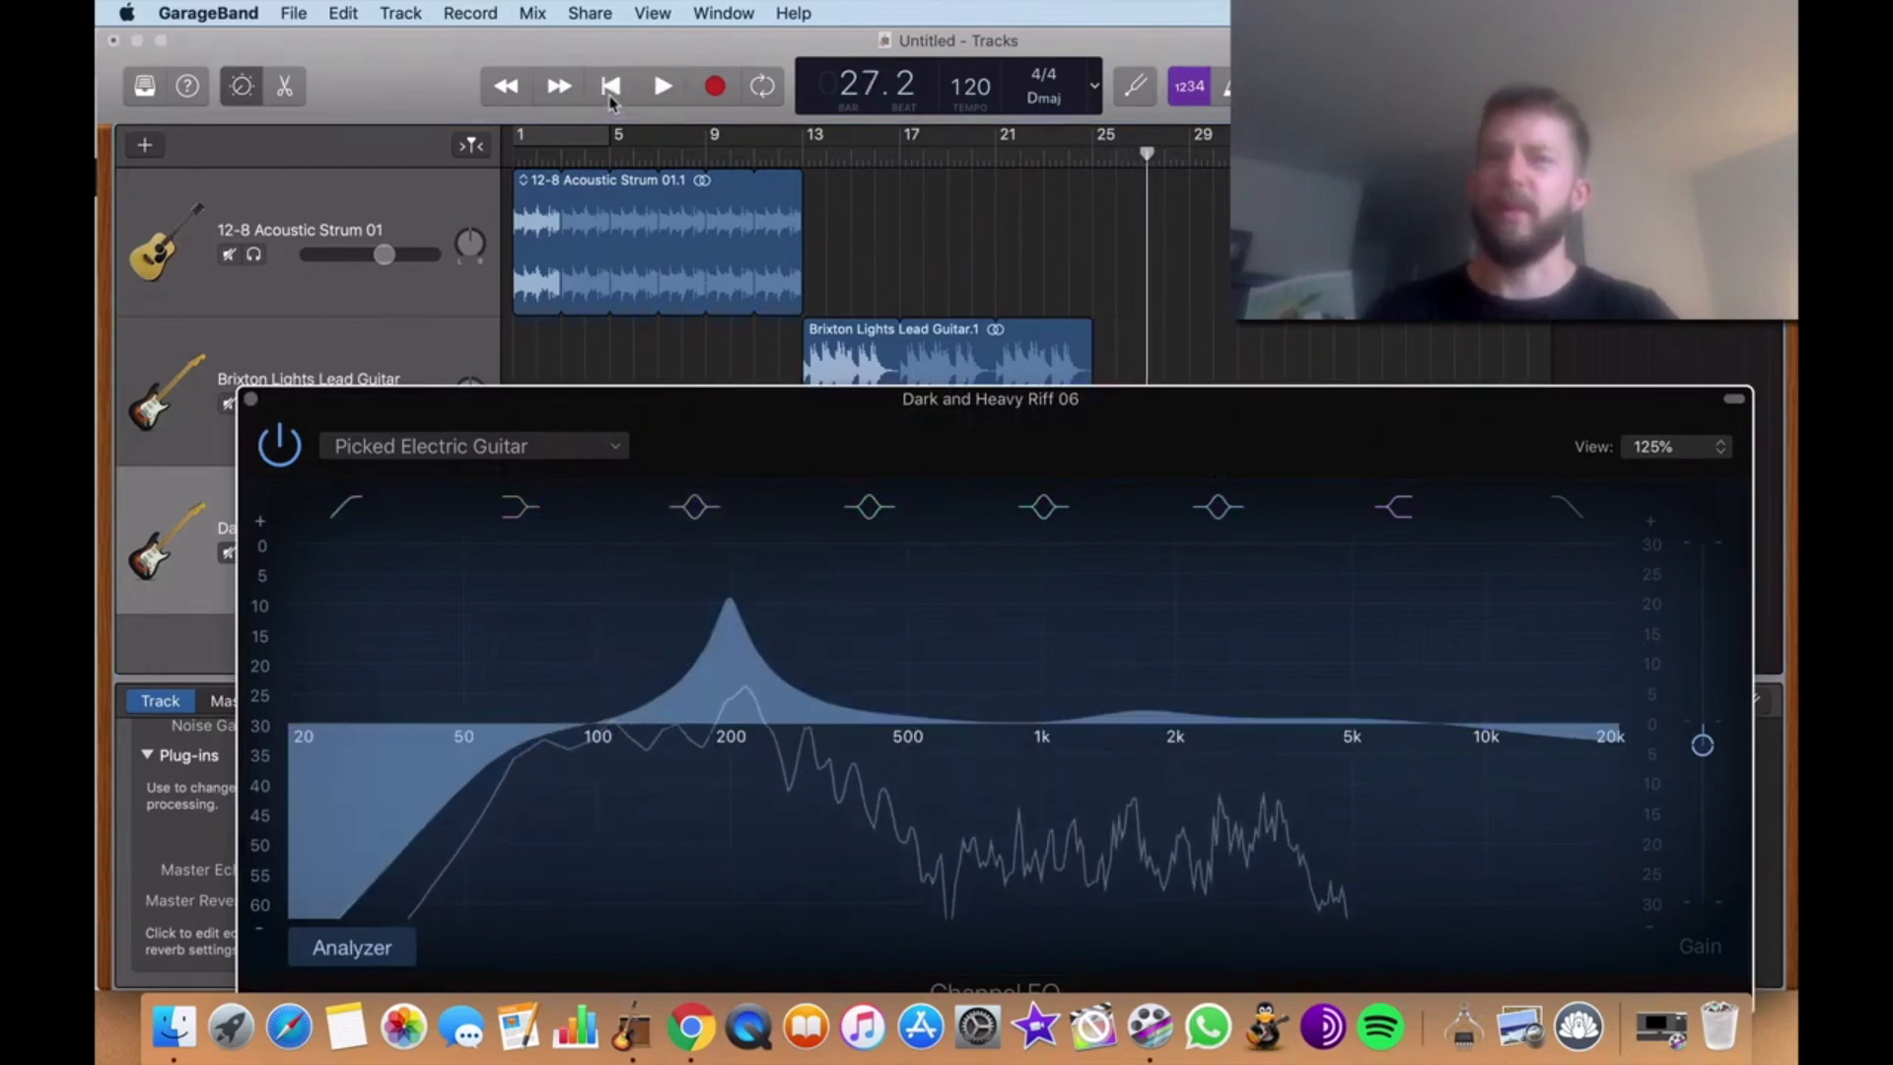
pyautogui.click(662, 87)
pyautogui.click(730, 443)
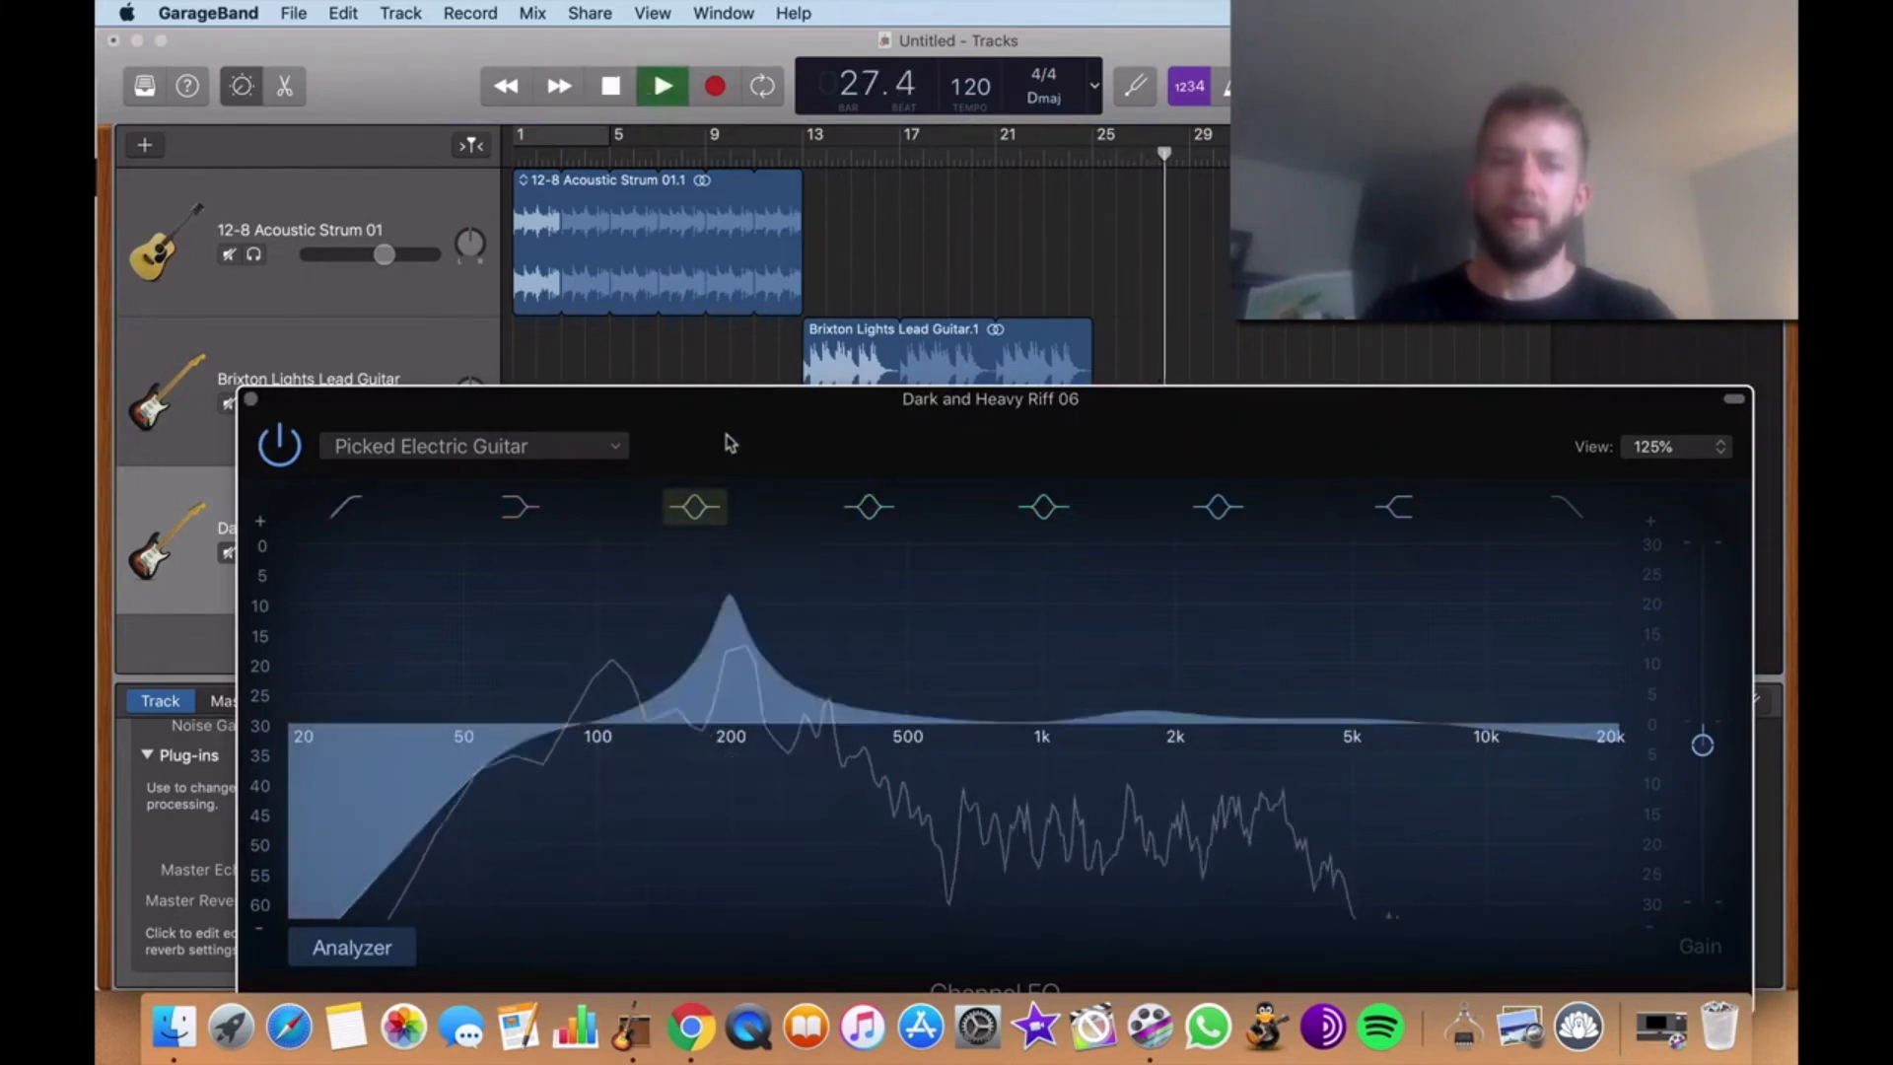
pyautogui.click(610, 87)
pyautogui.moveTo(726, 643); pyautogui.dragTo(725, 789)
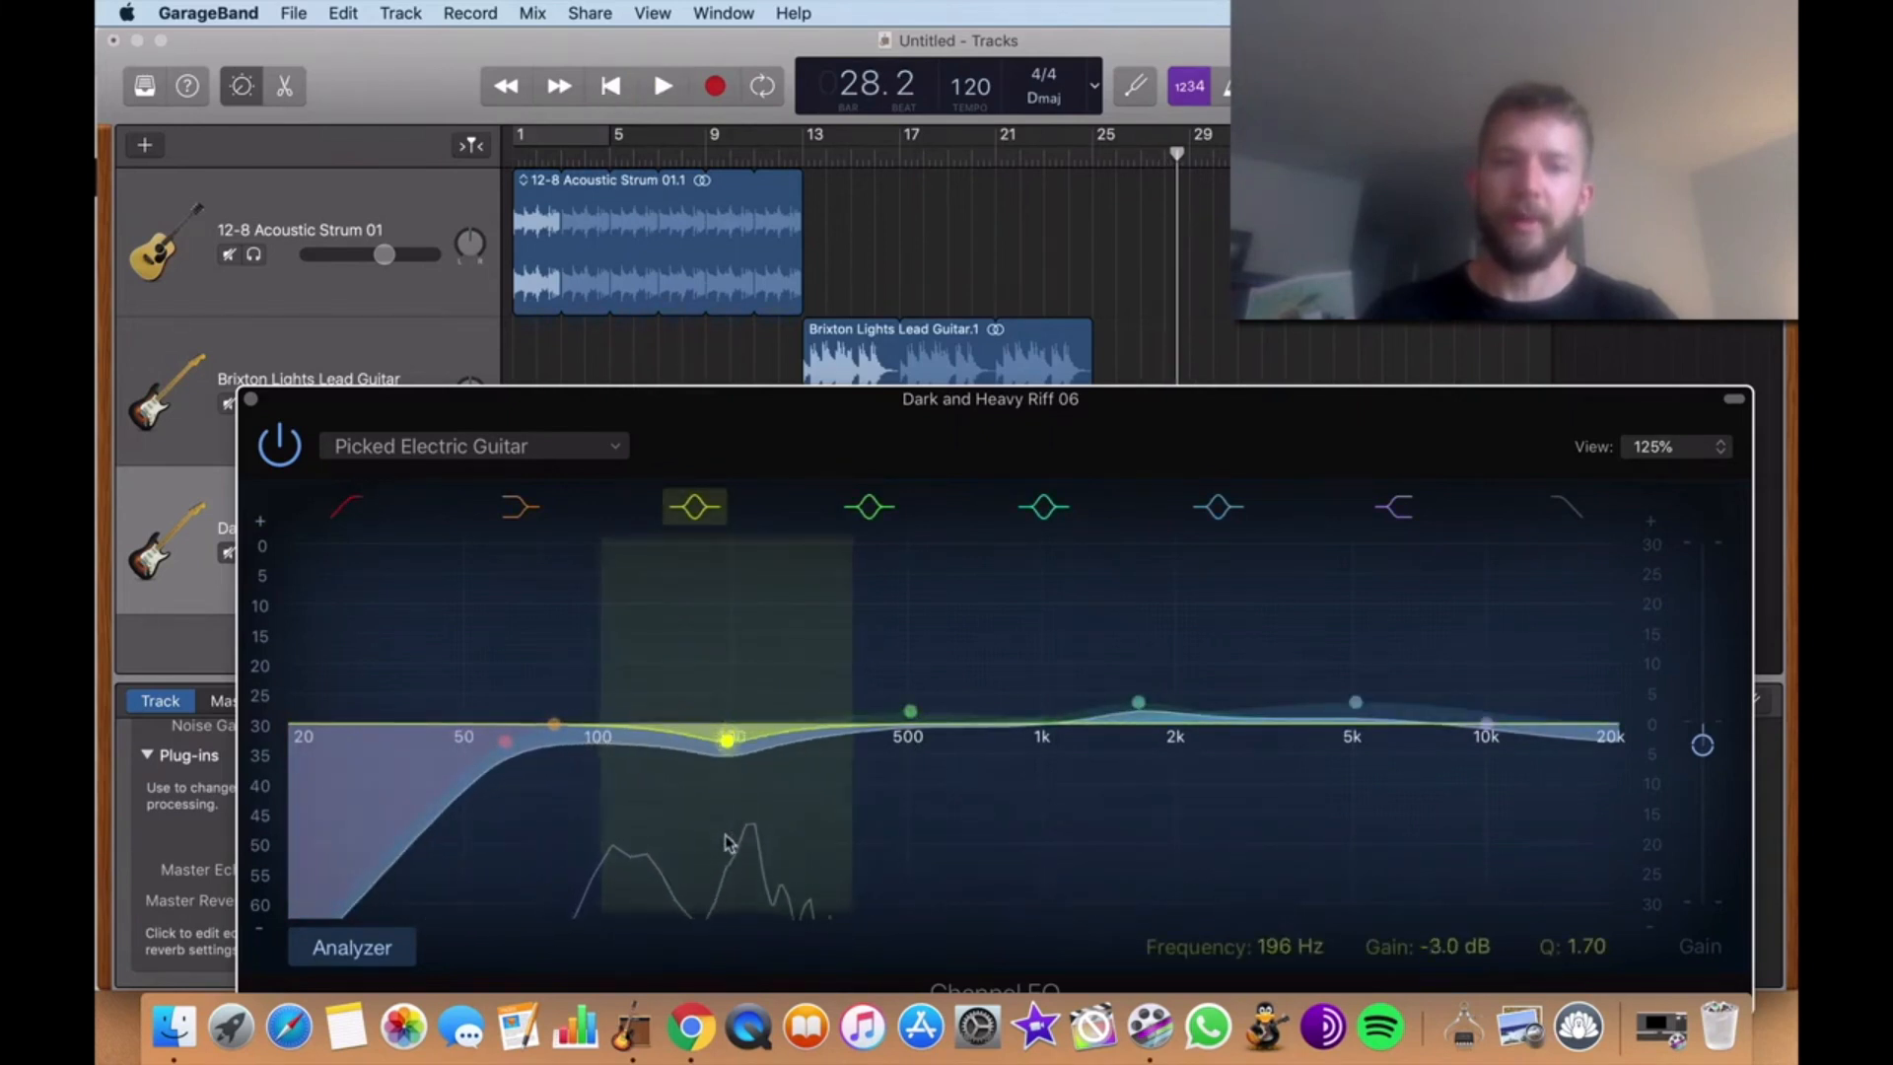
pyautogui.click(662, 87)
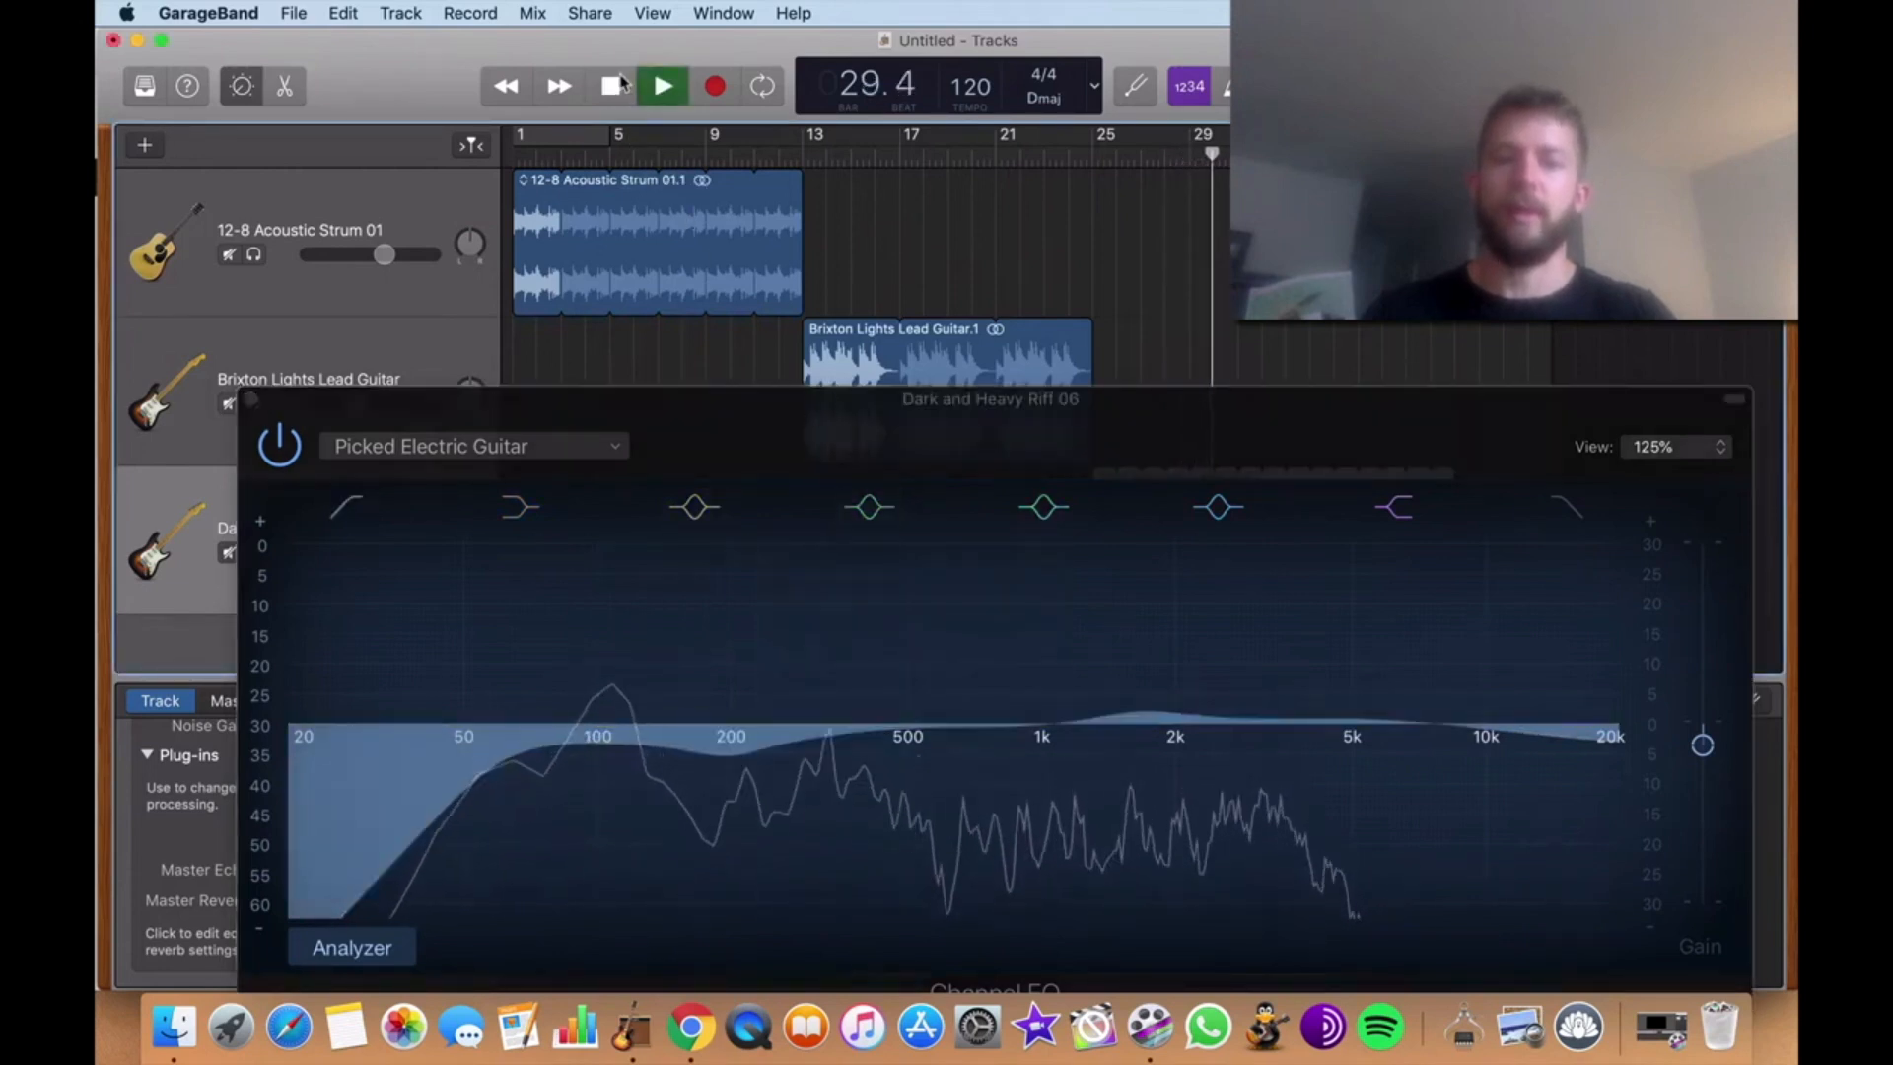
pyautogui.click(622, 82)
# Audition the heavy riff's mid band at 510 Hz during playback
pyautogui.click(910, 712)
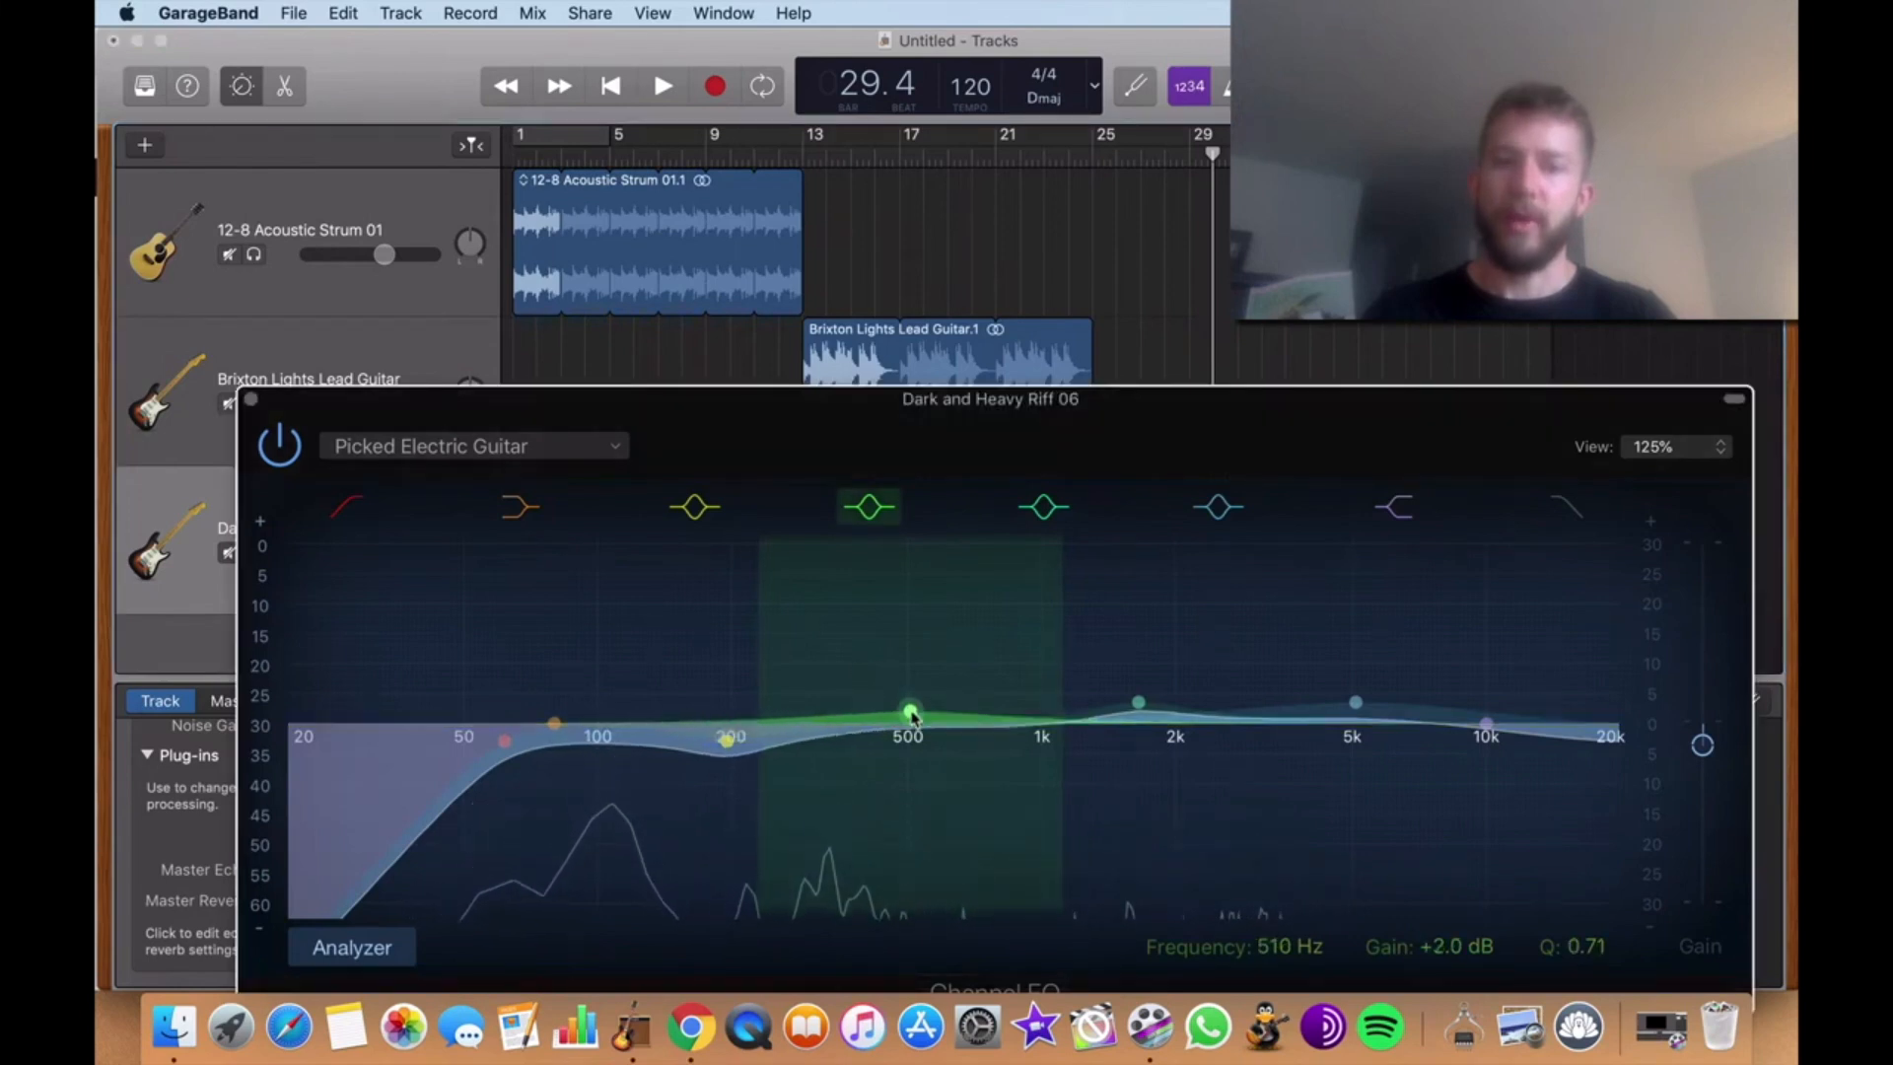
pyautogui.click(719, 233)
pyautogui.click(893, 712)
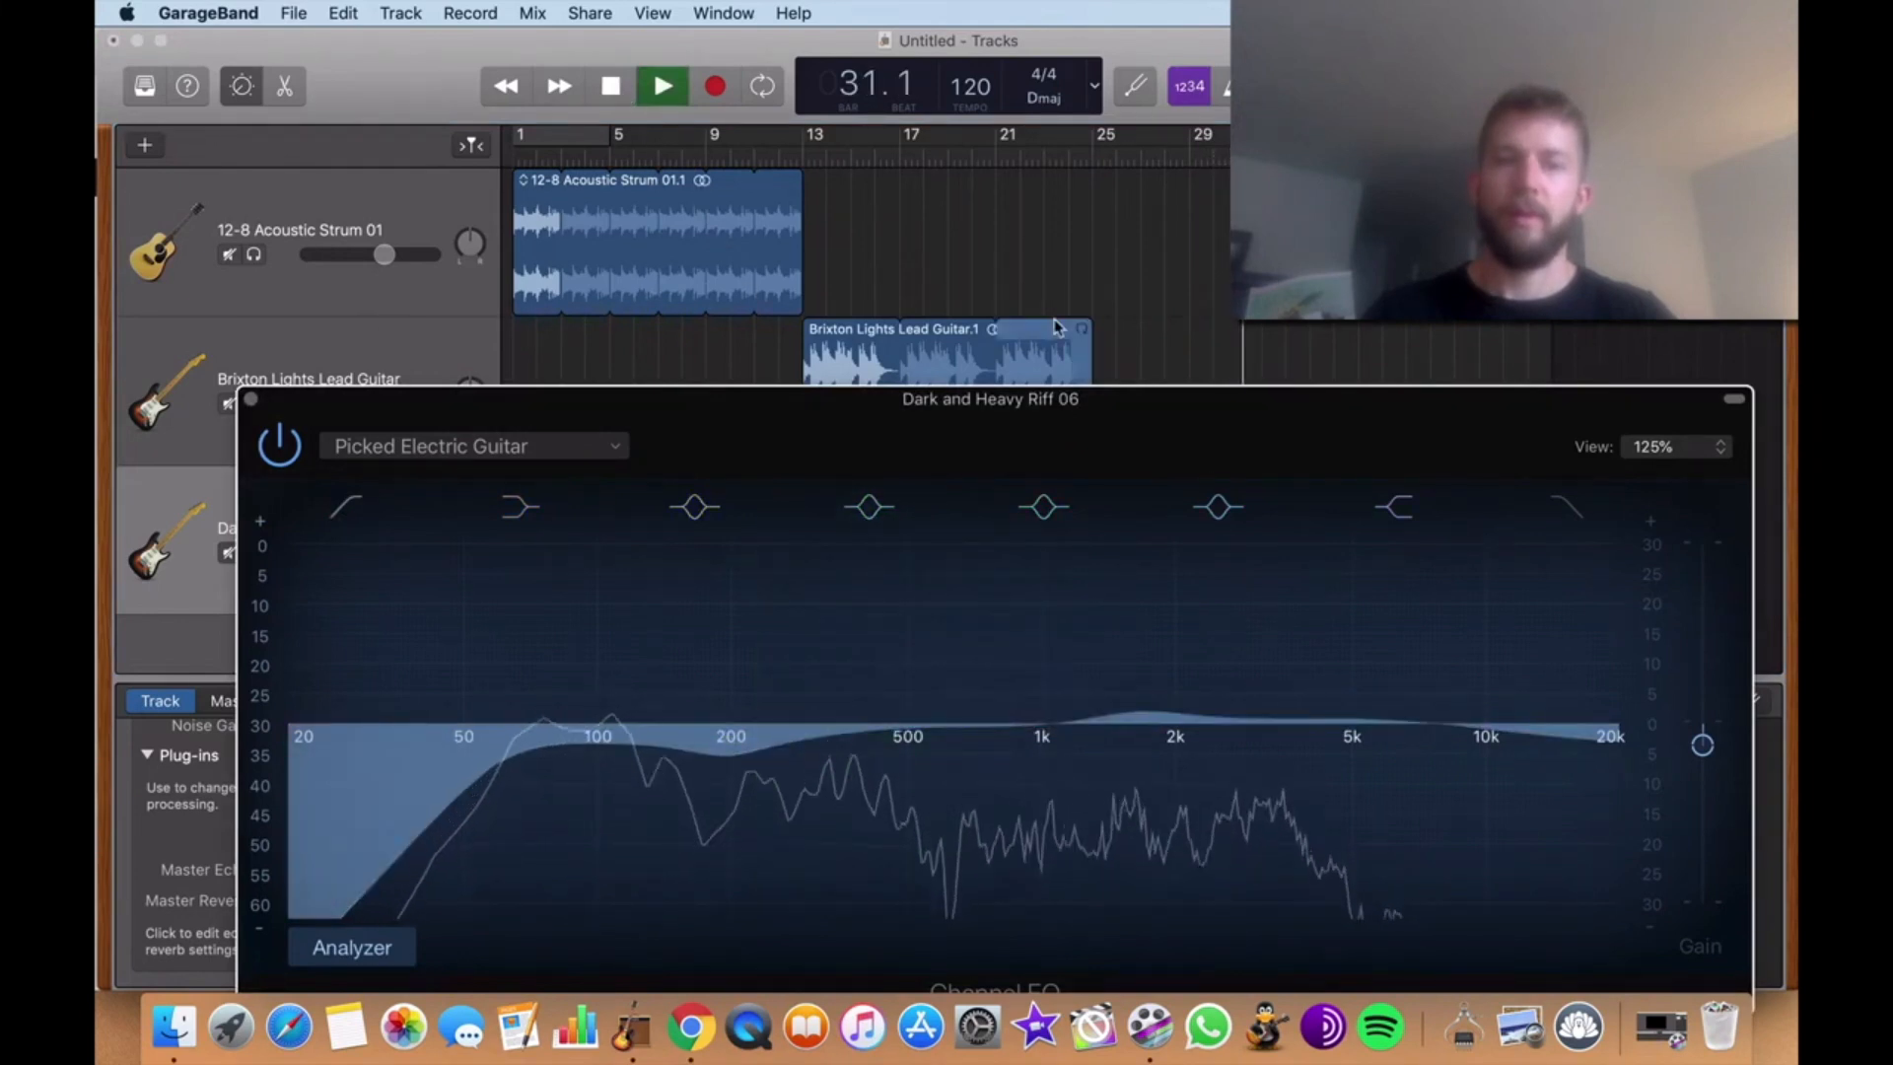
pyautogui.click(605, 87)
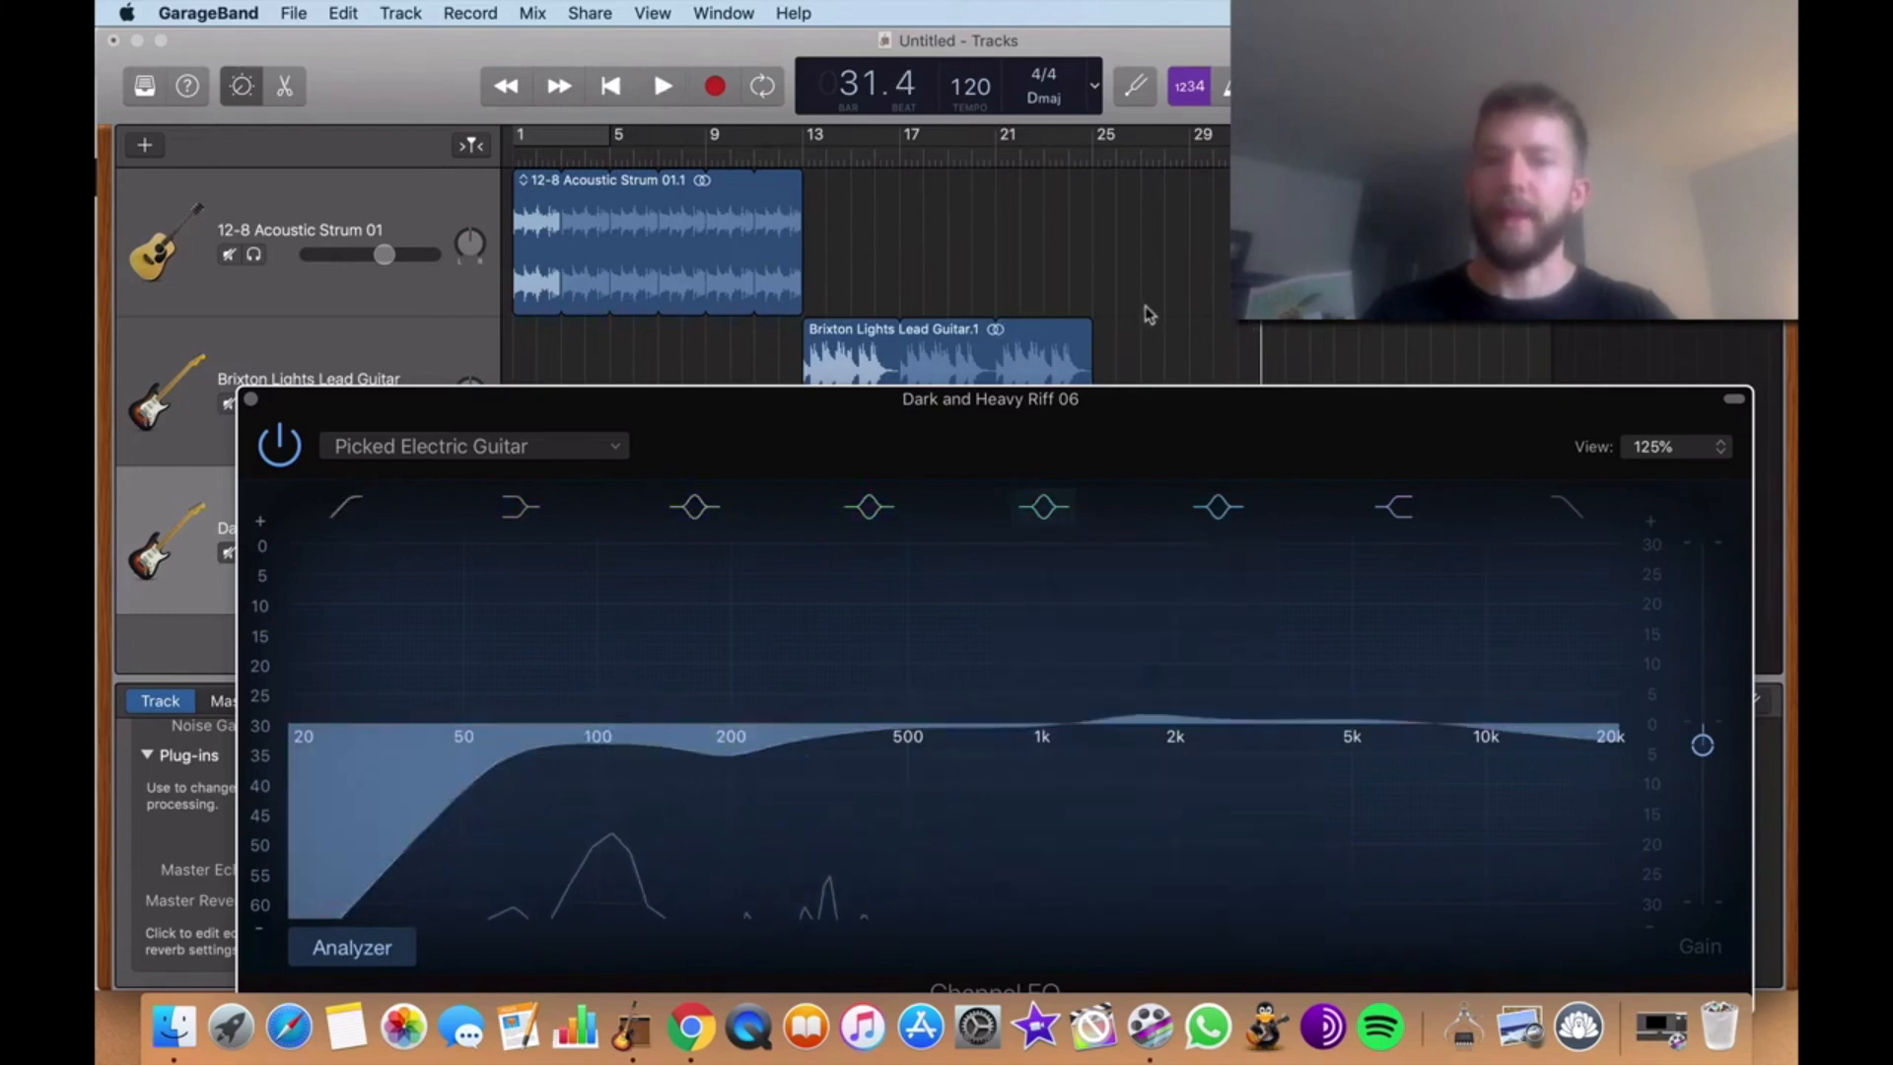
# Audition the upper-mid band at 1560 Hz with a +24.0 dB boost during playback, and settle it at 1620 Hz and +3.5 dB
pyautogui.click(655, 82)
pyautogui.moveTo(1164, 694); pyautogui.dragTo(1145, 497)
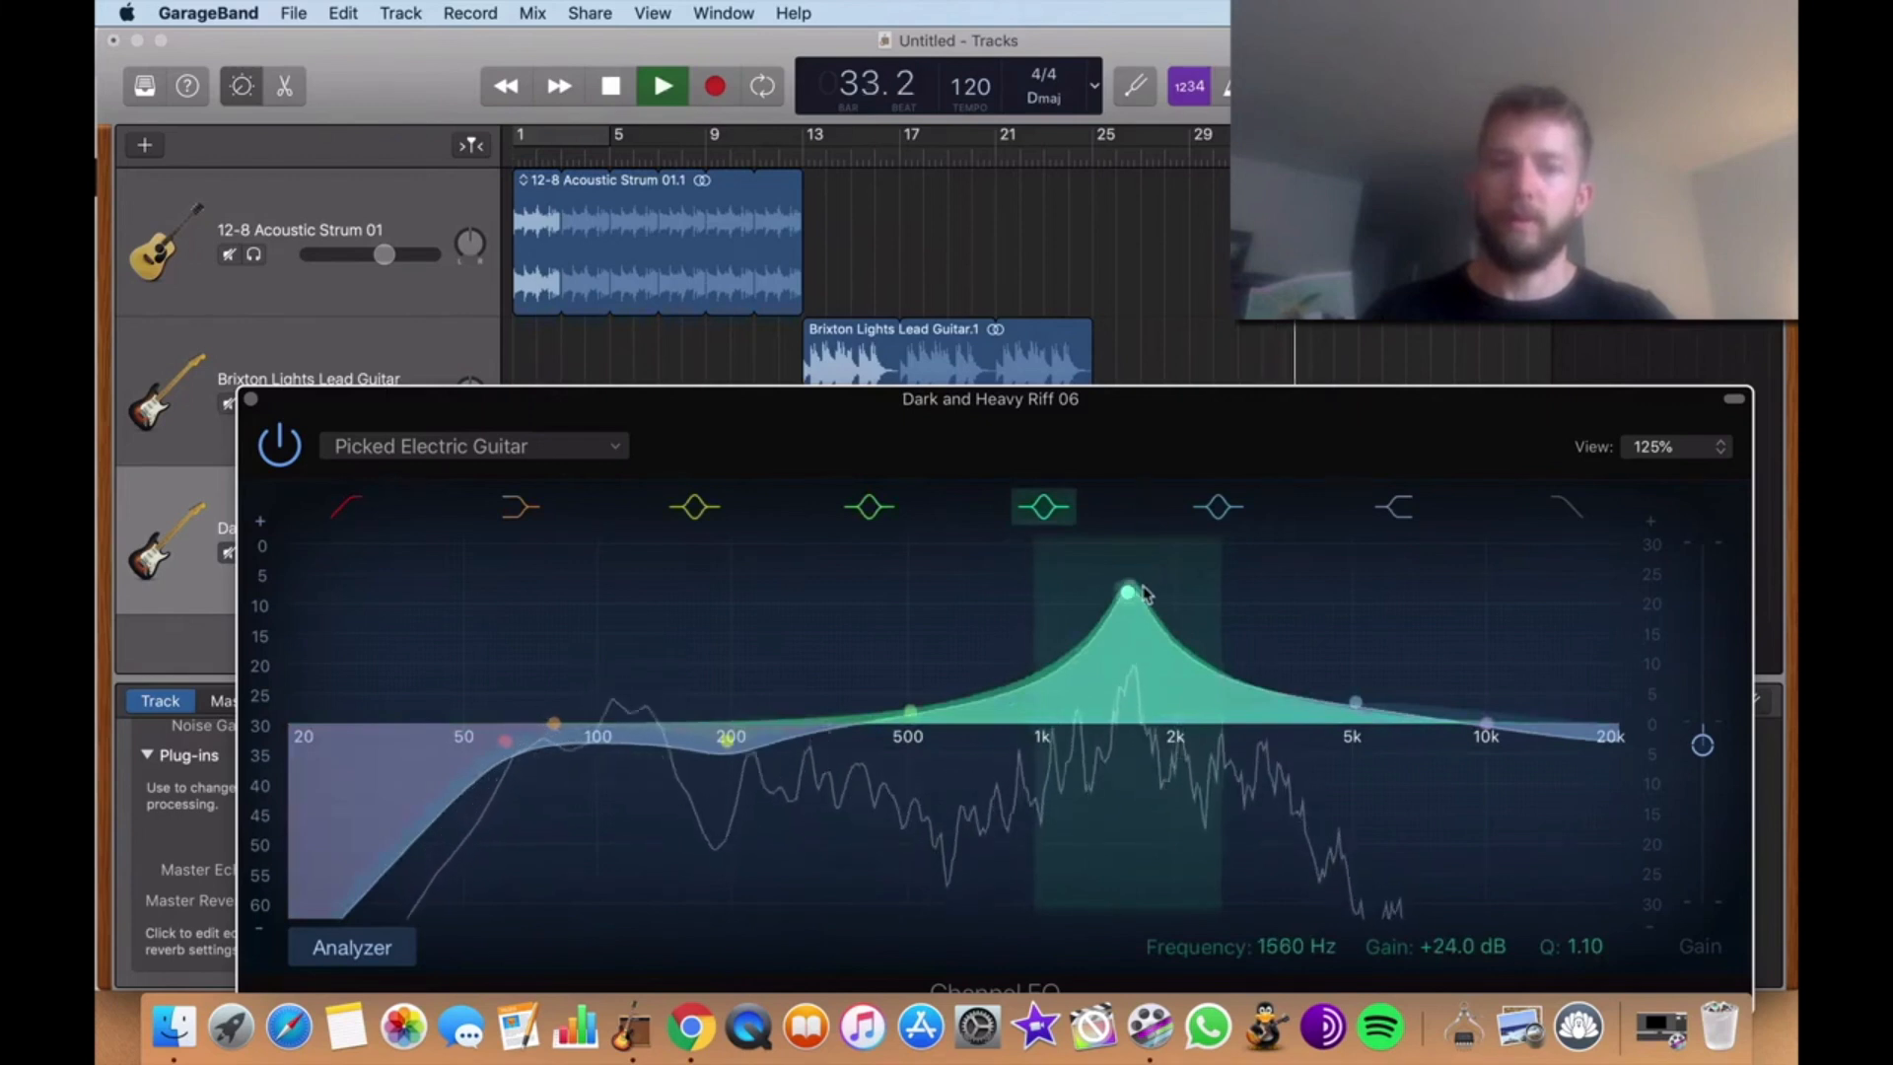
pyautogui.moveTo(1143, 591); pyautogui.dragTo(1164, 785)
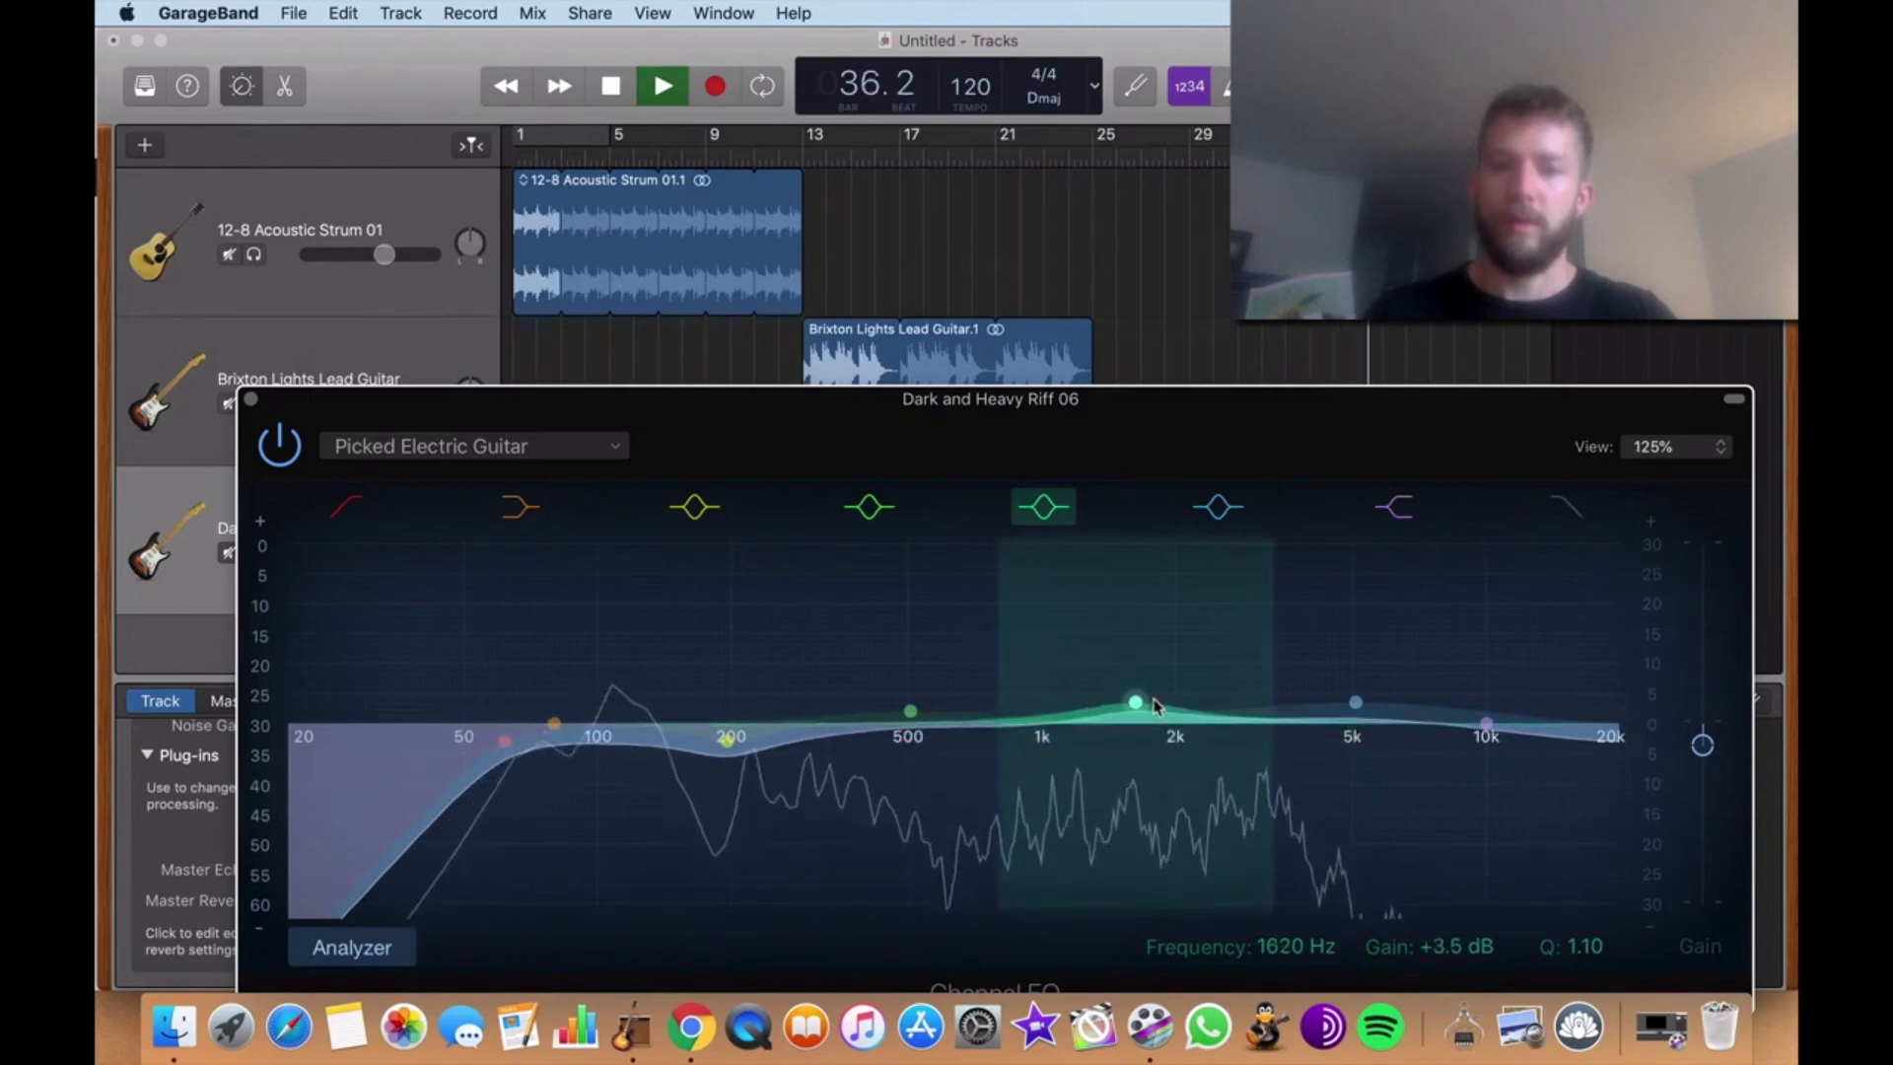
pyautogui.press('space')
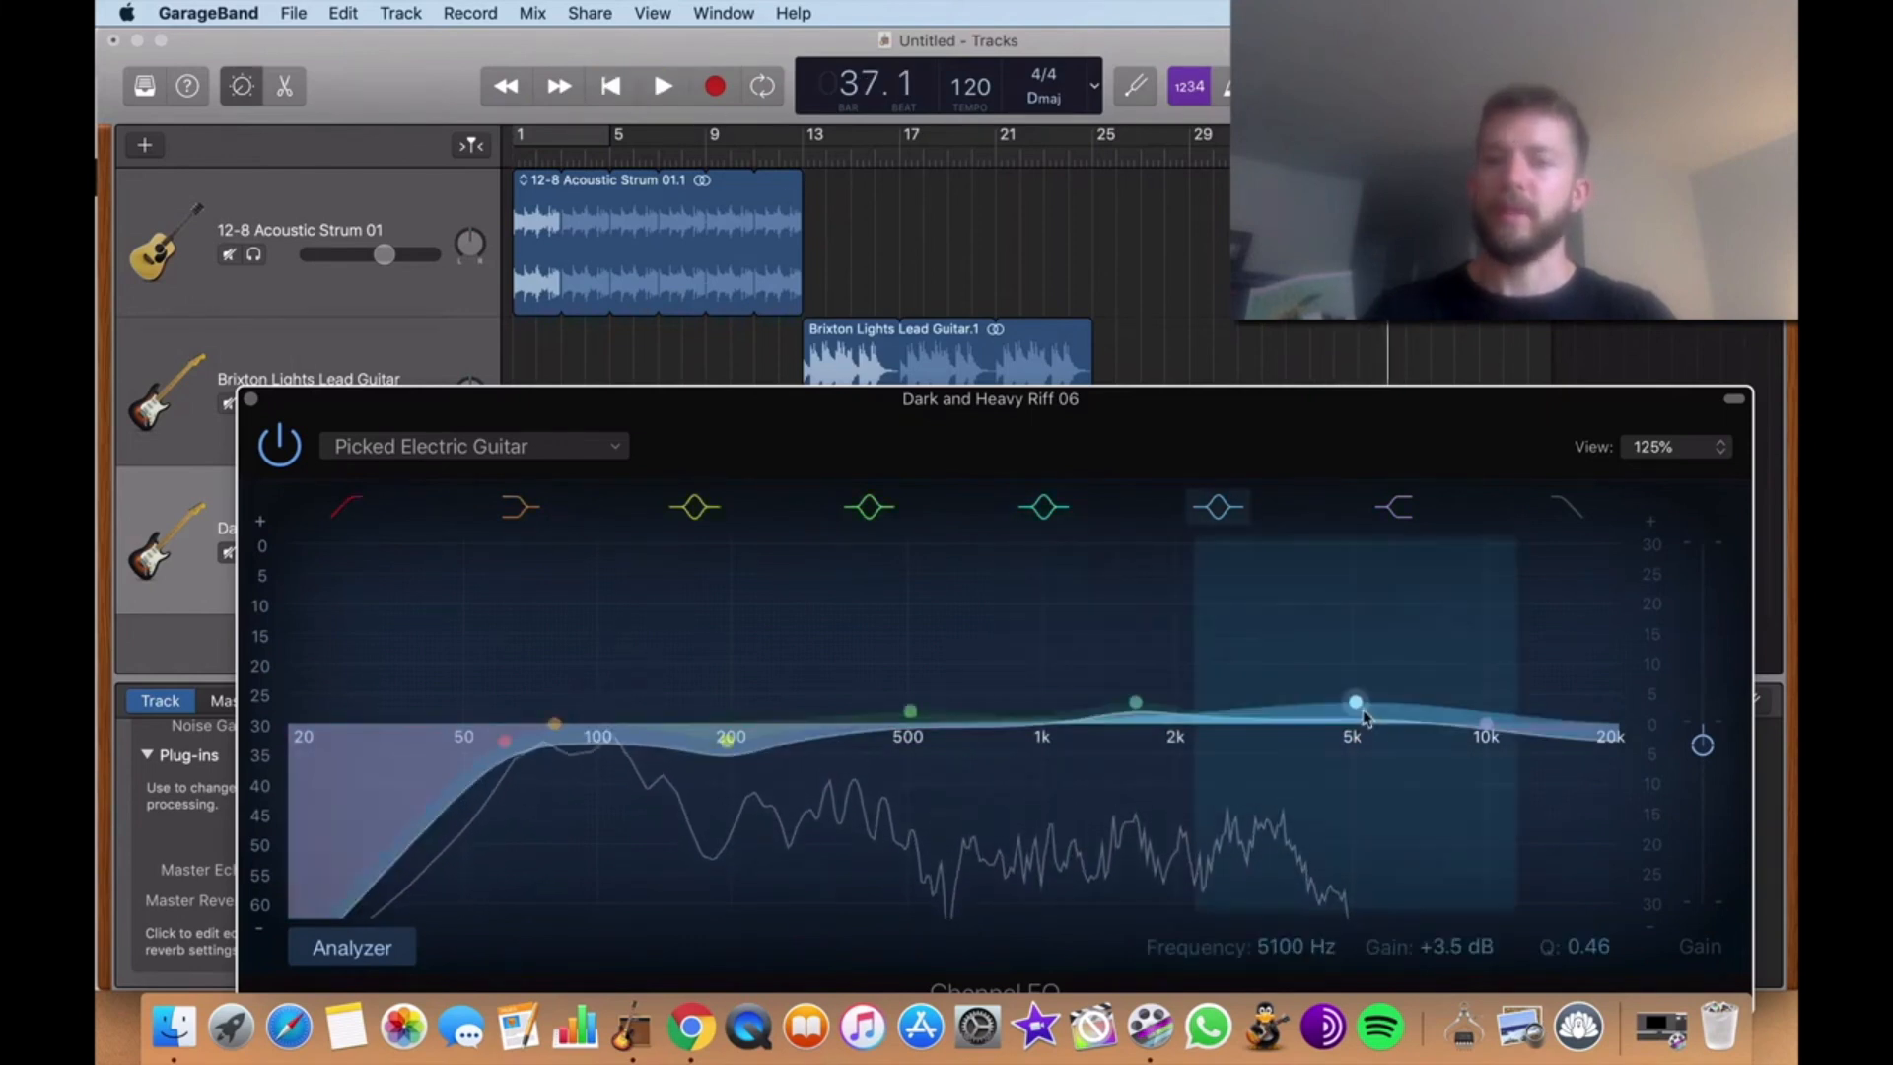
# Audition the high band at 4800 Hz with a +20.5 dB boost during playback, and settle it at 5200 Hz and +4.0 dB
pyautogui.press('space')
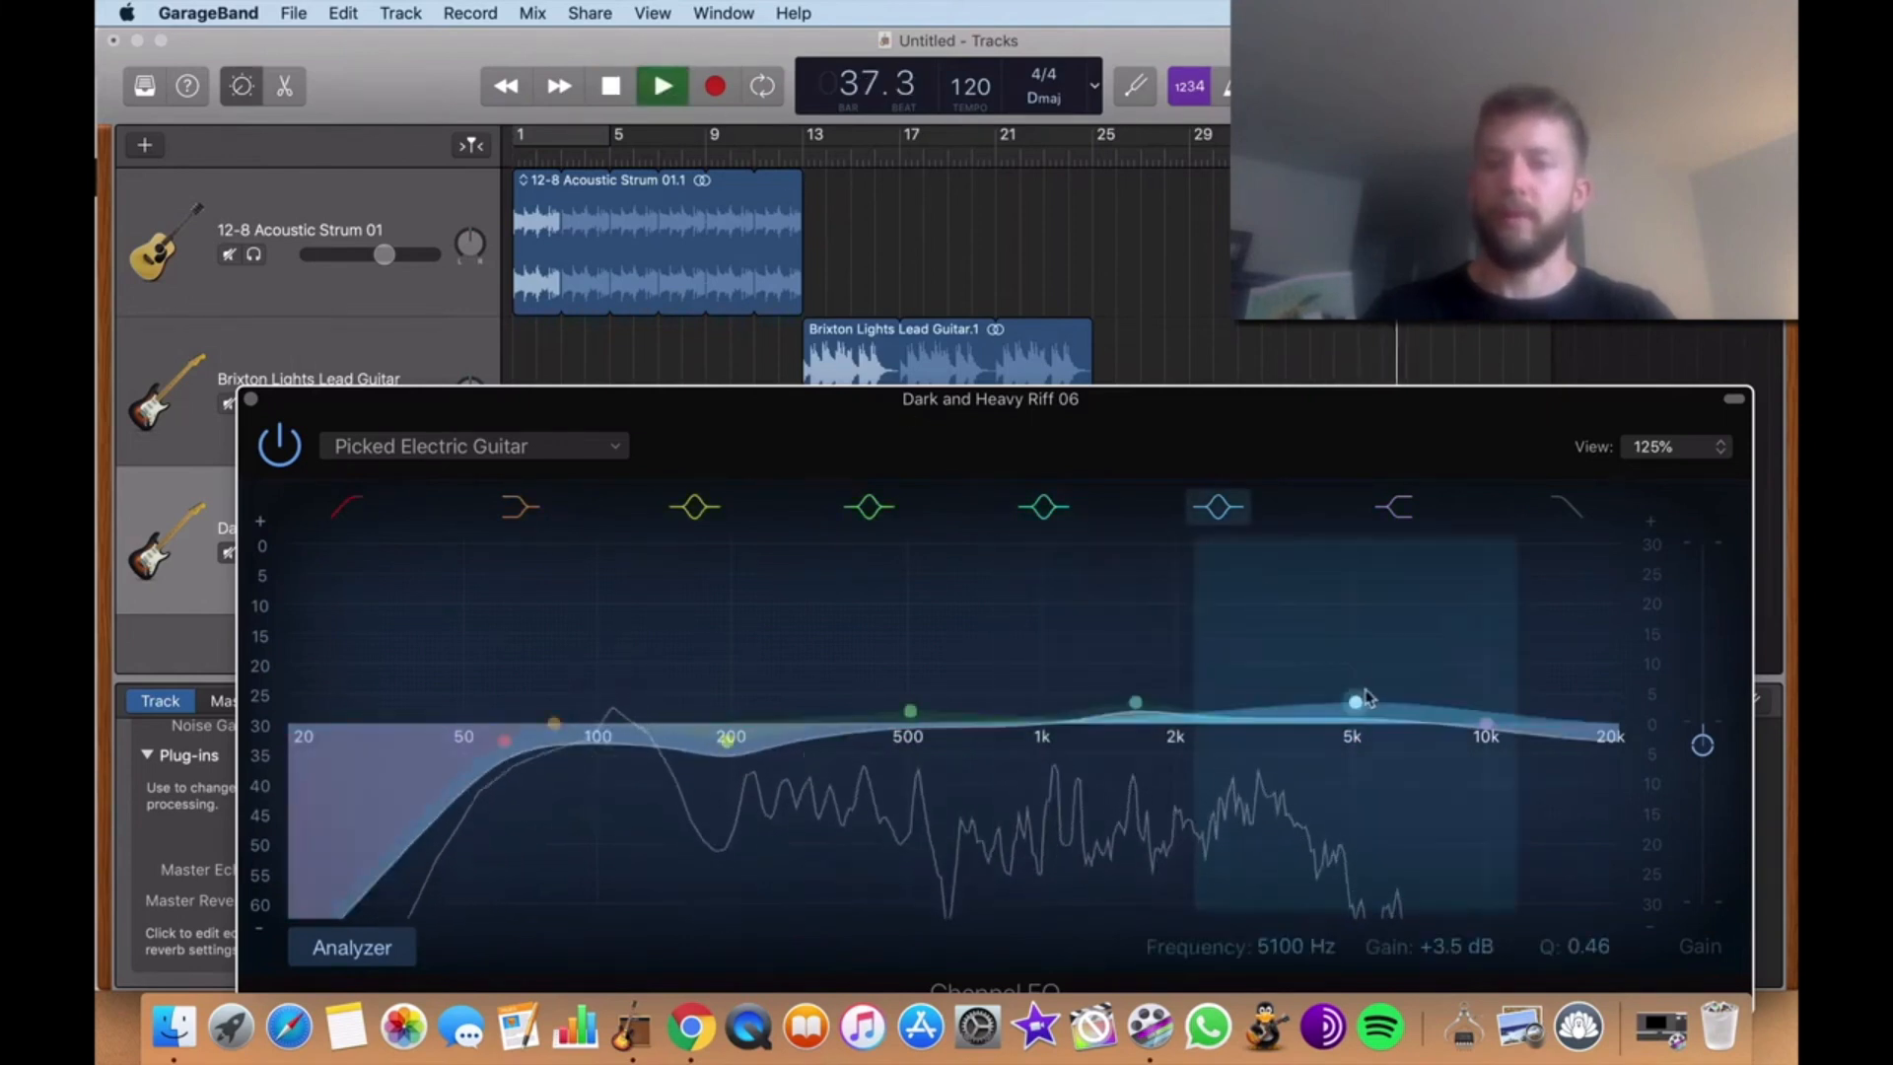
pyautogui.moveTo(1357, 702); pyautogui.dragTo(1359, 559)
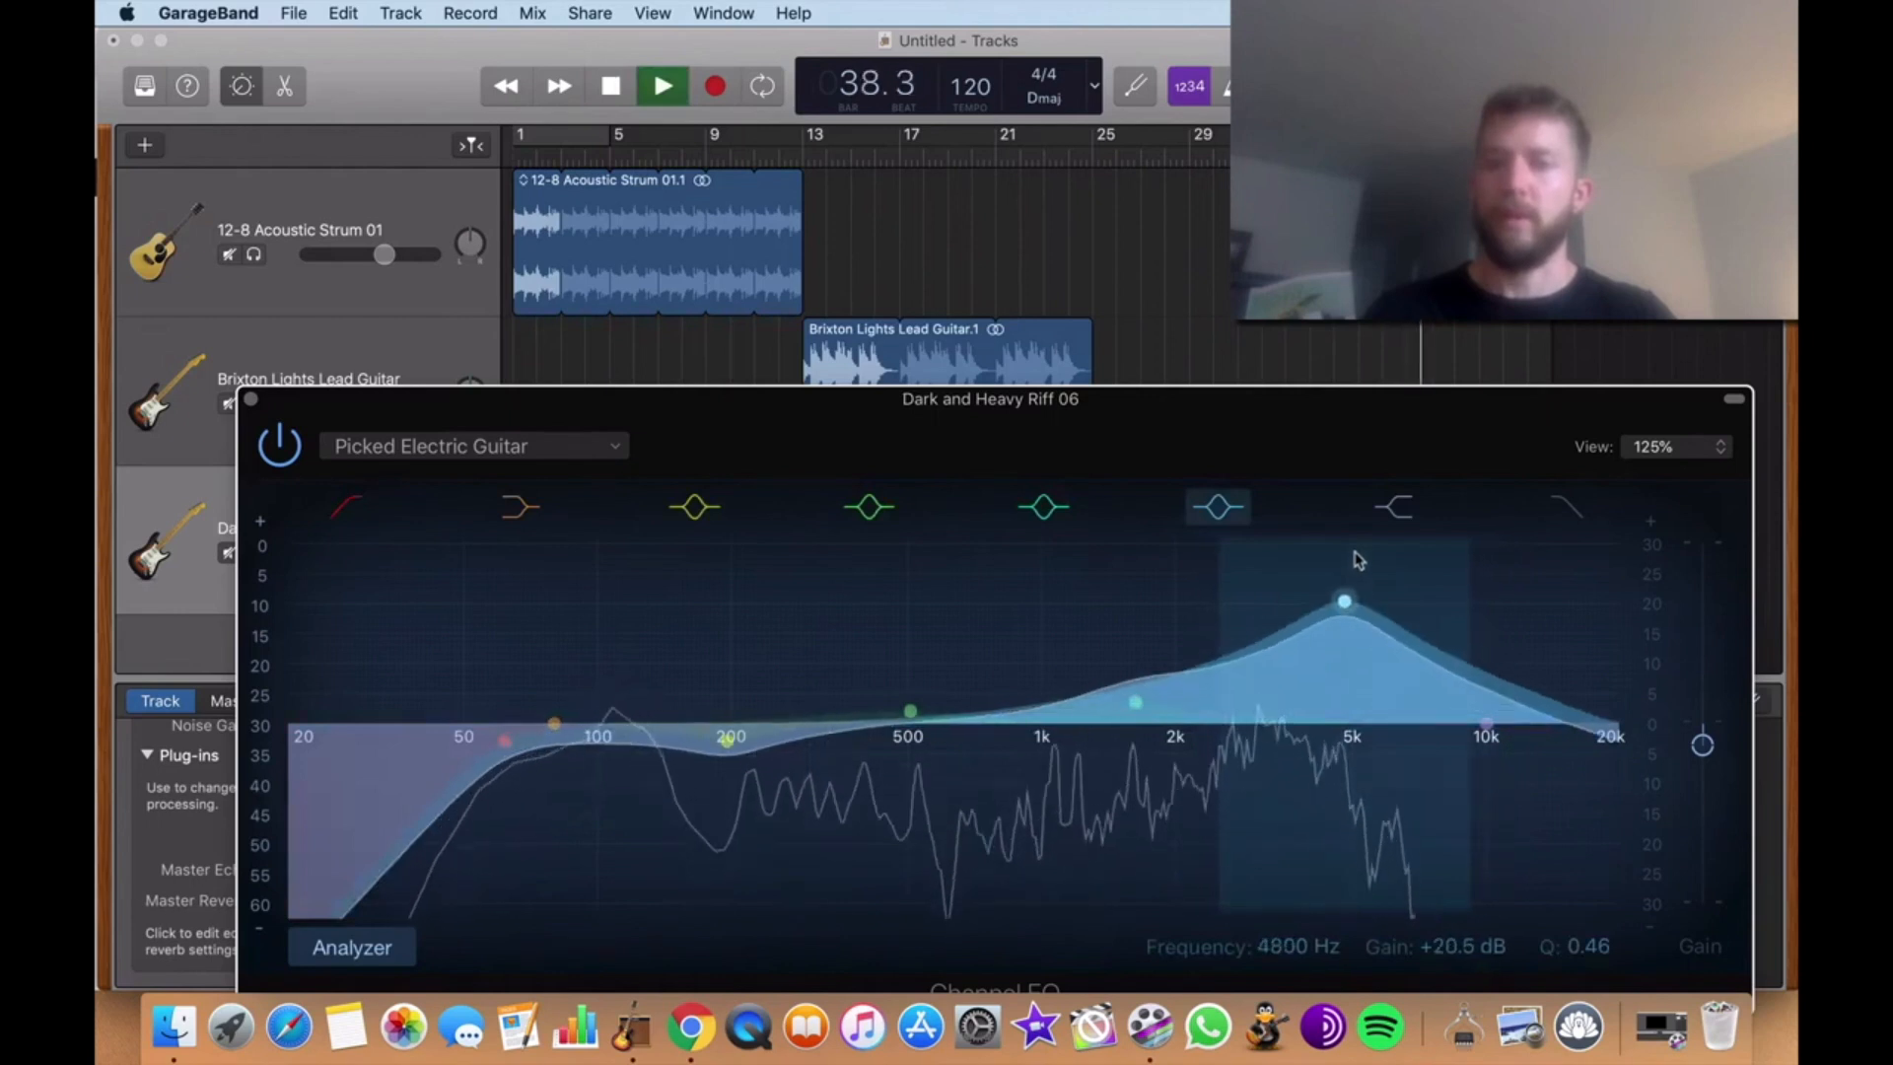
pyautogui.press('space')
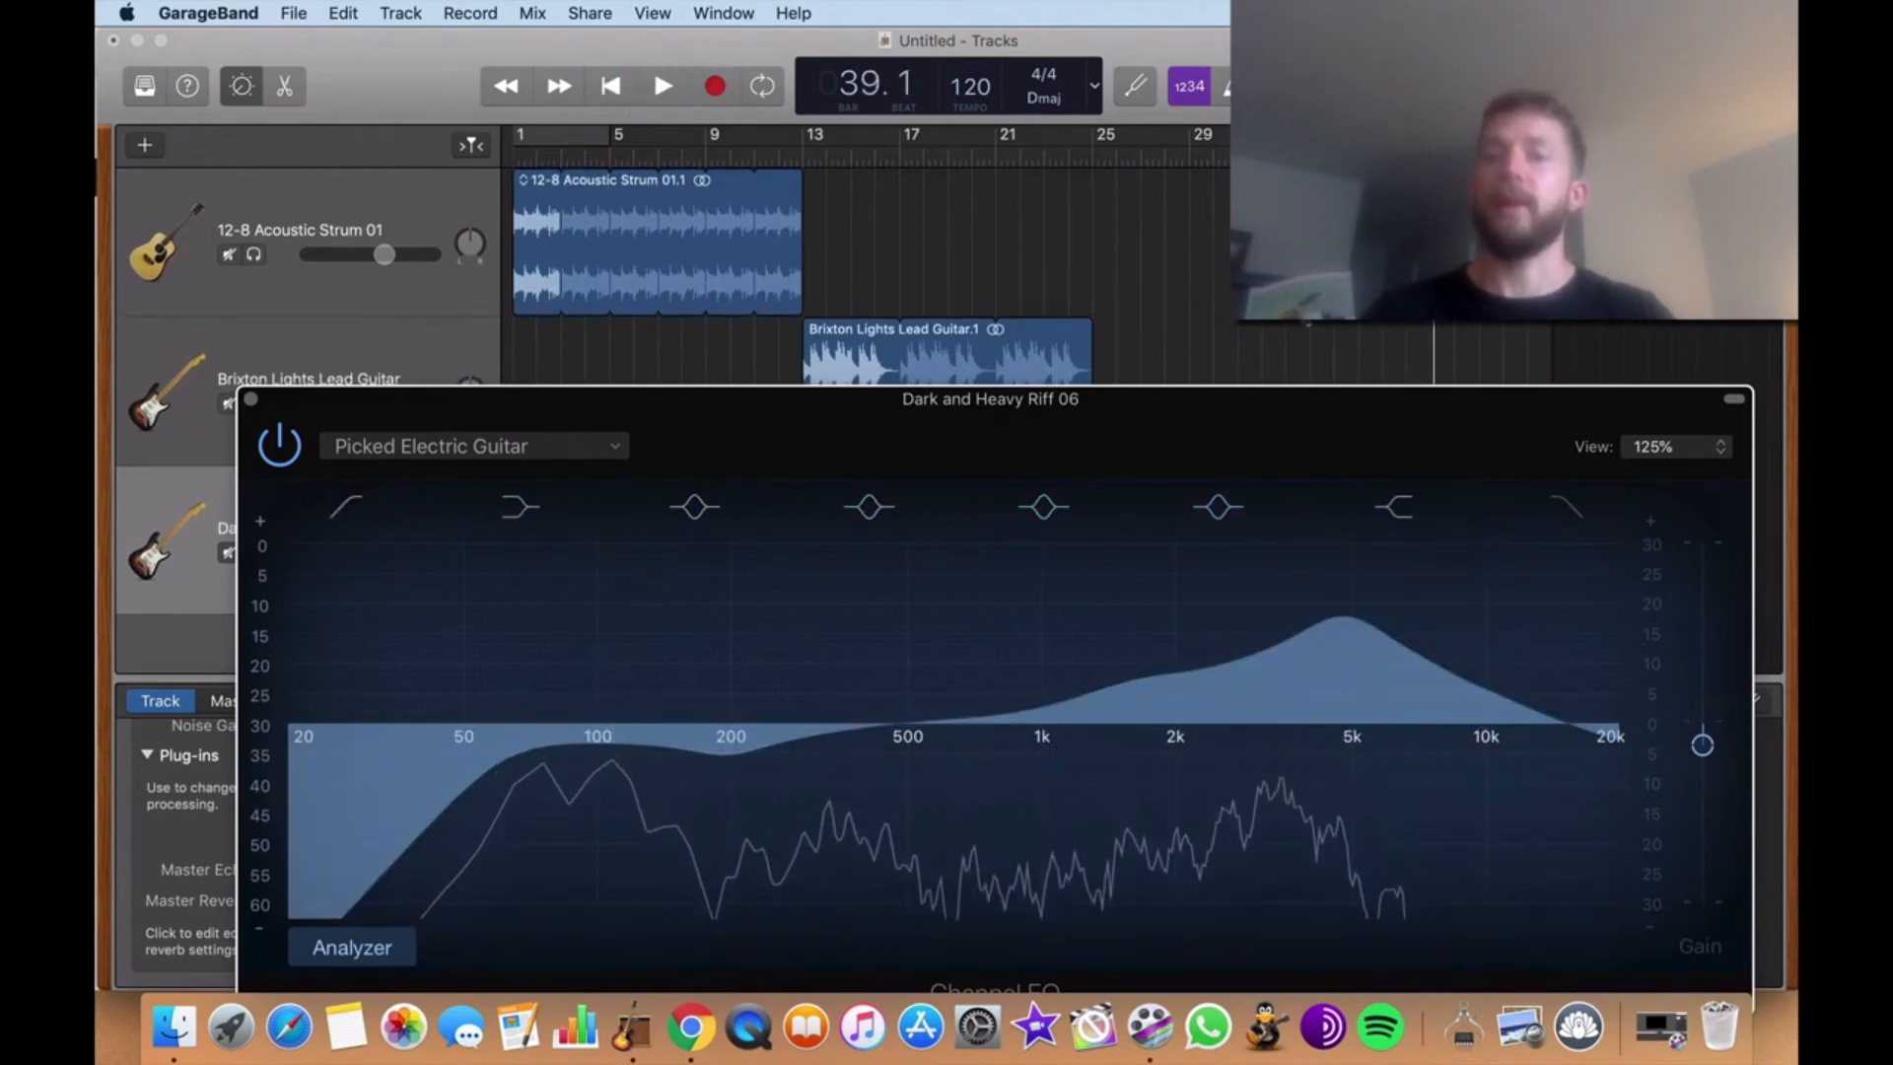
pyautogui.moveTo(1357, 627)
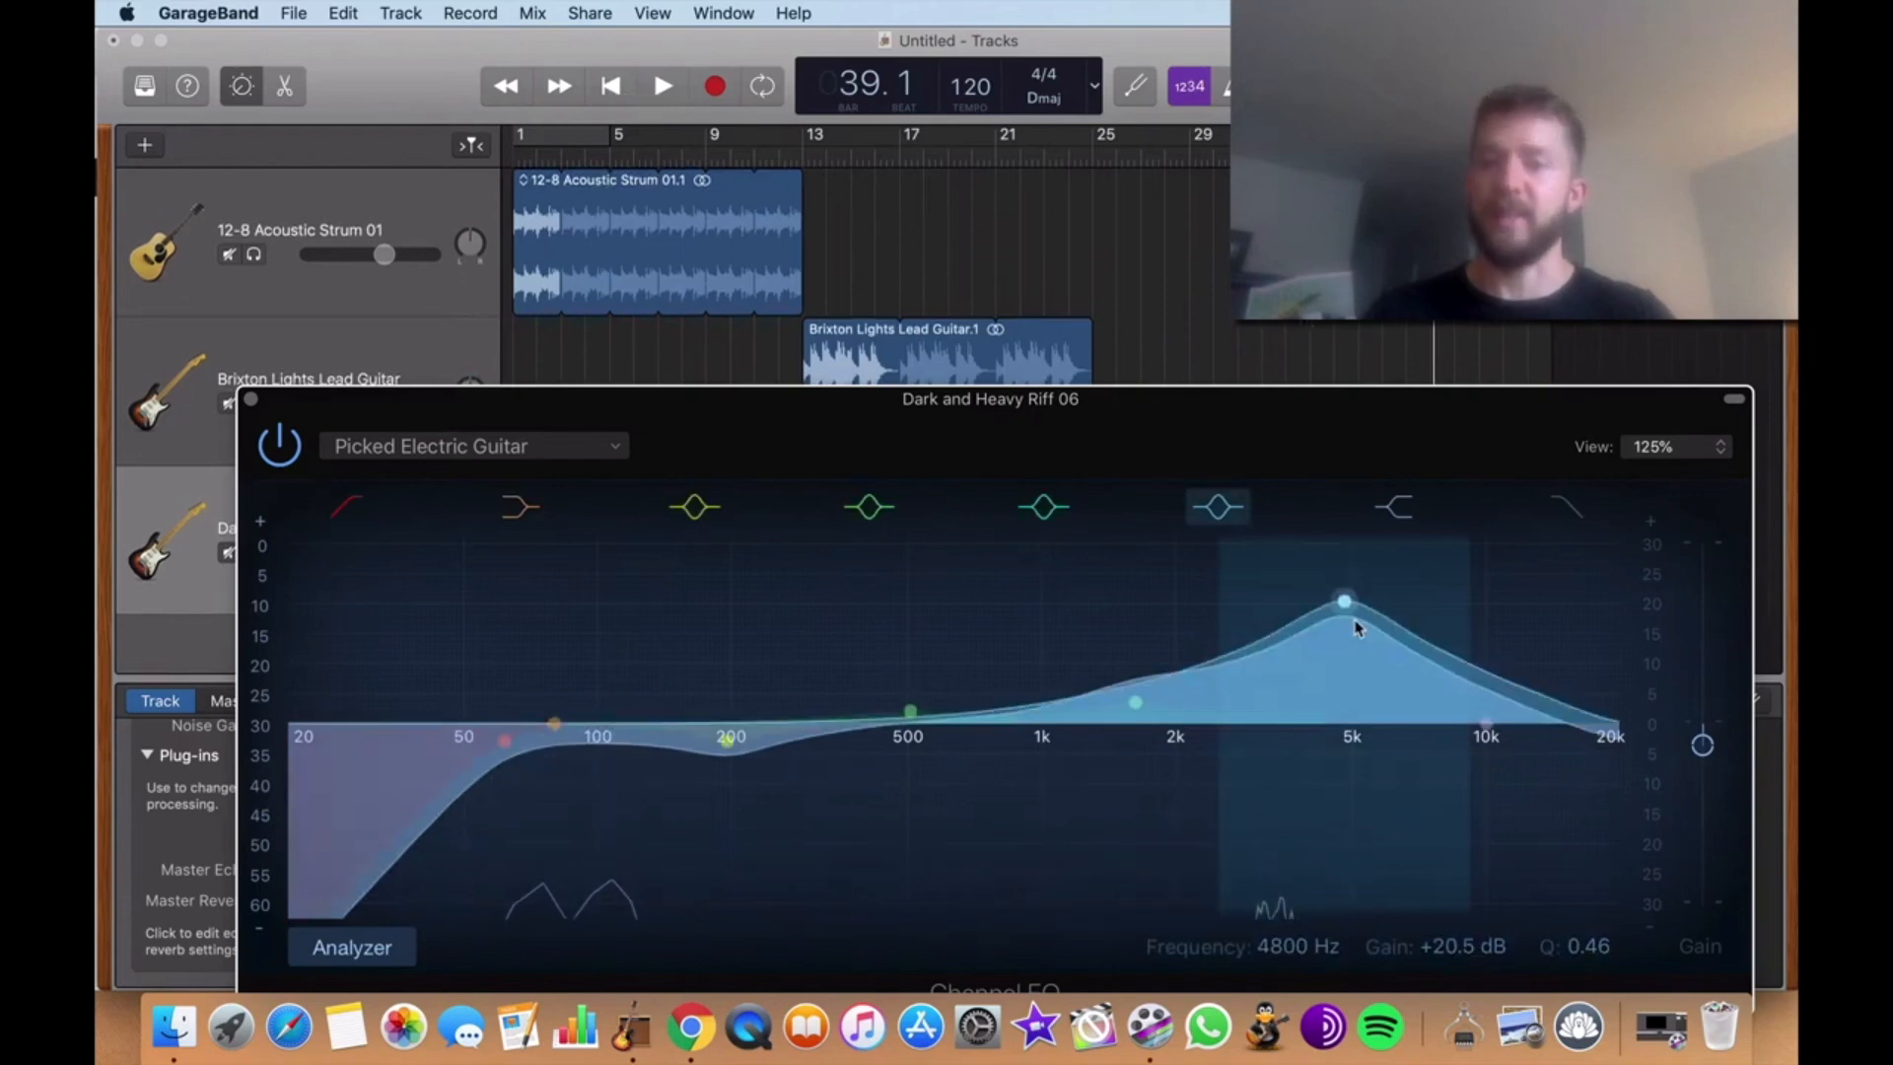
pyautogui.moveTo(1357, 628); pyautogui.dragTo(1368, 750)
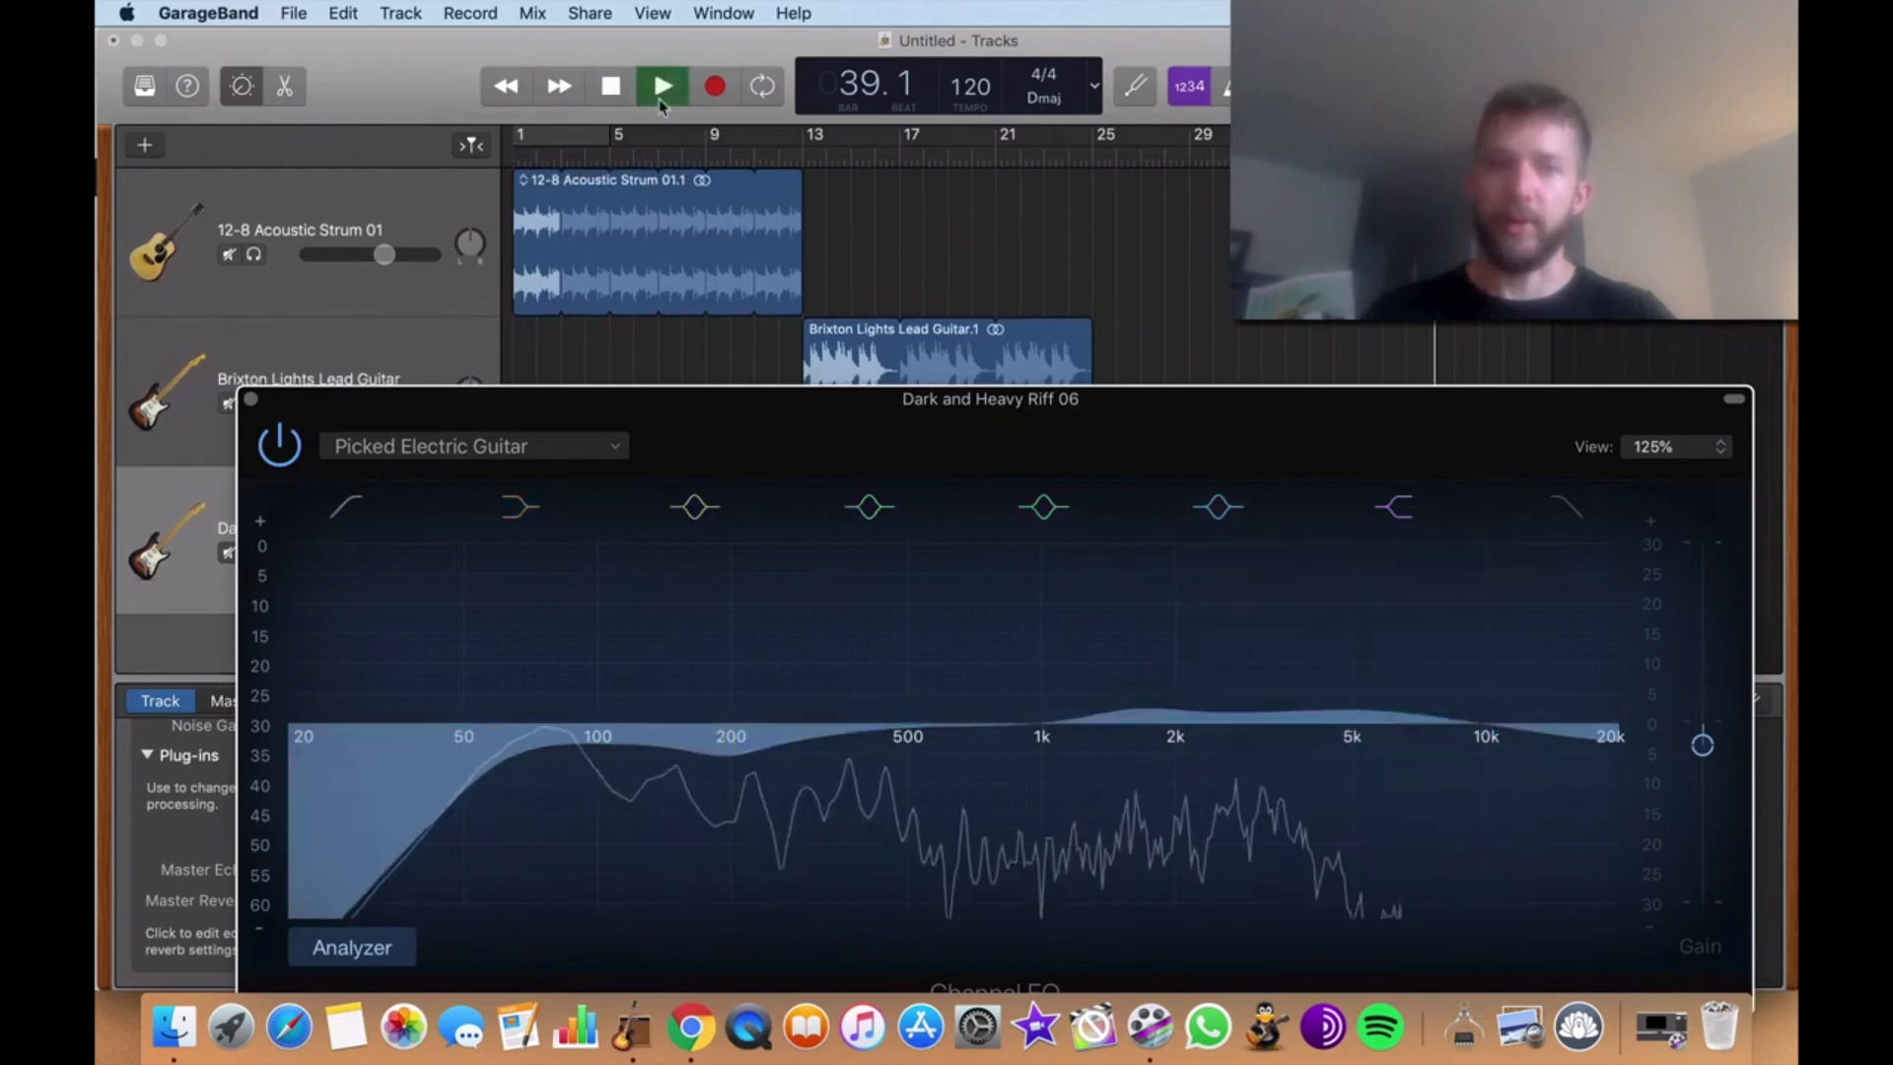
pyautogui.click(1195, 148)
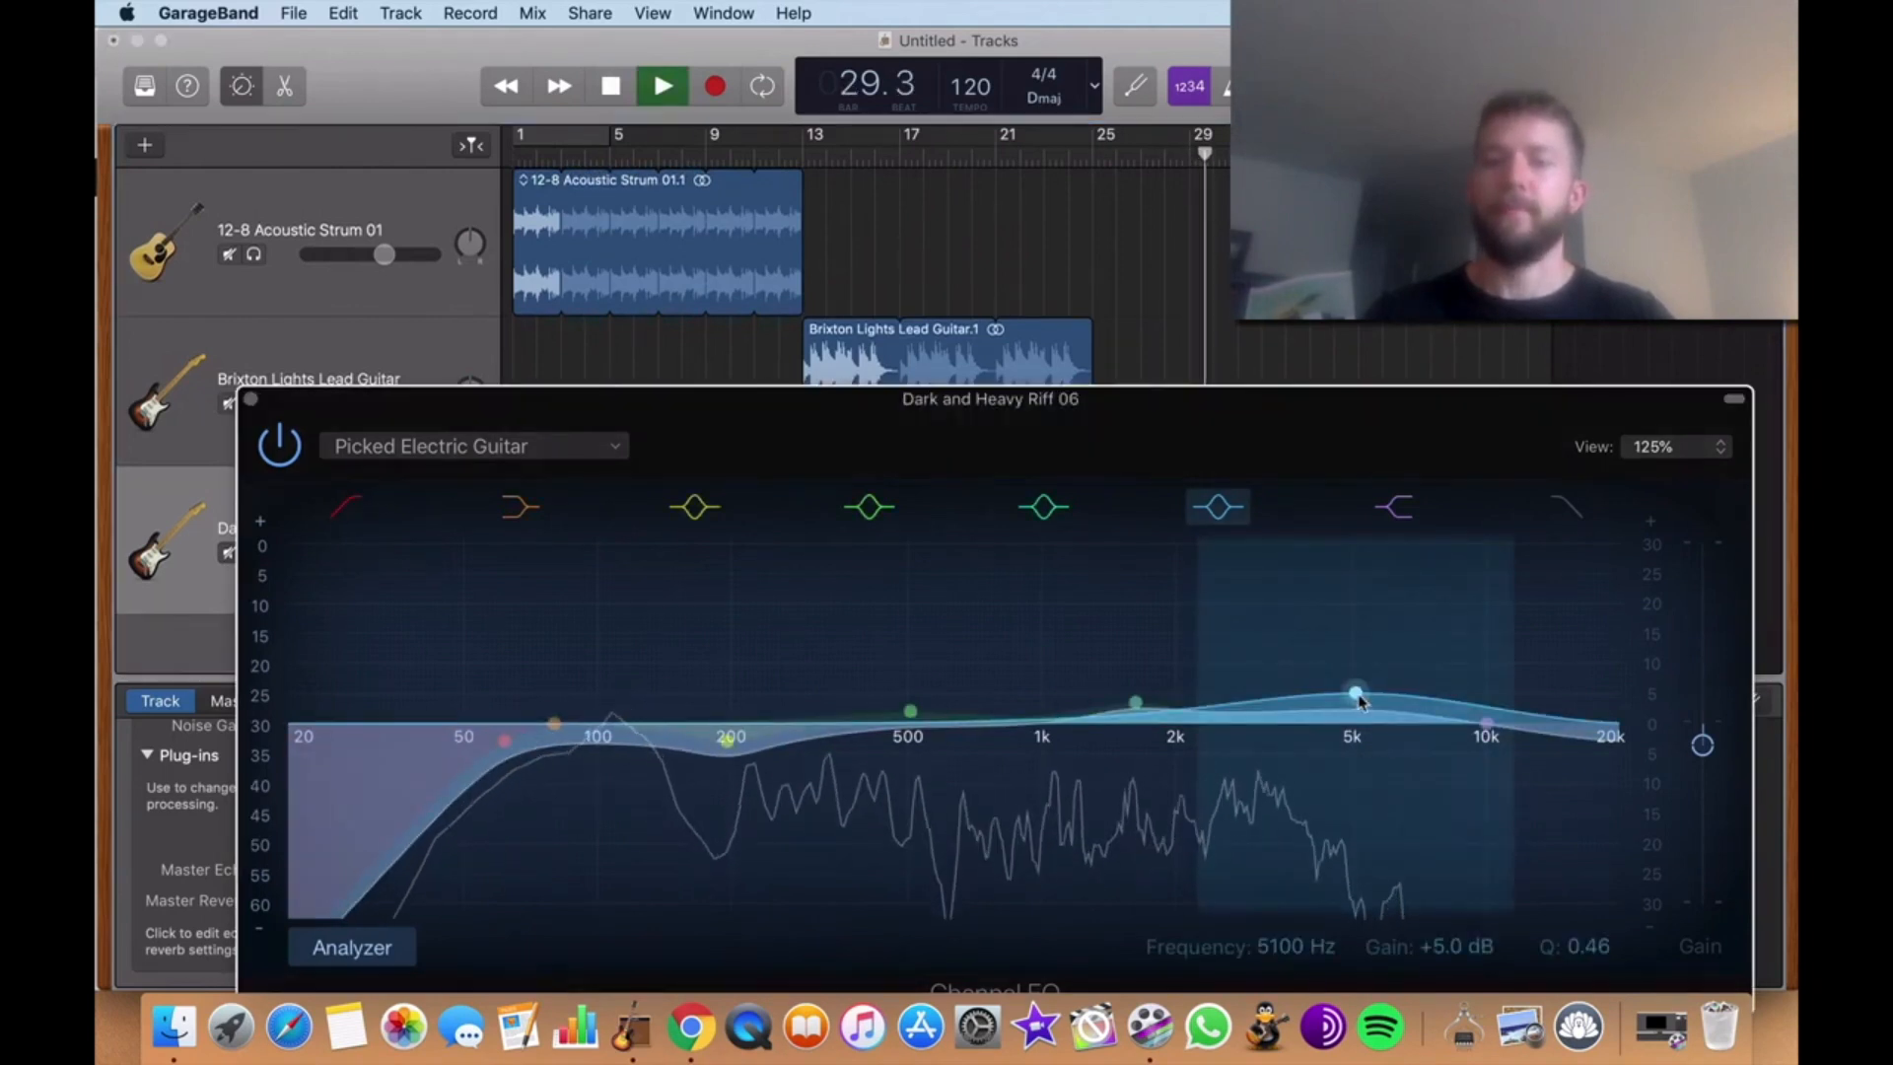
pyautogui.moveTo(1358, 700)
pyautogui.mouseDown()
pyautogui.moveTo(1366, 648)
pyautogui.moveTo(1365, 700)
pyautogui.mouseUp()
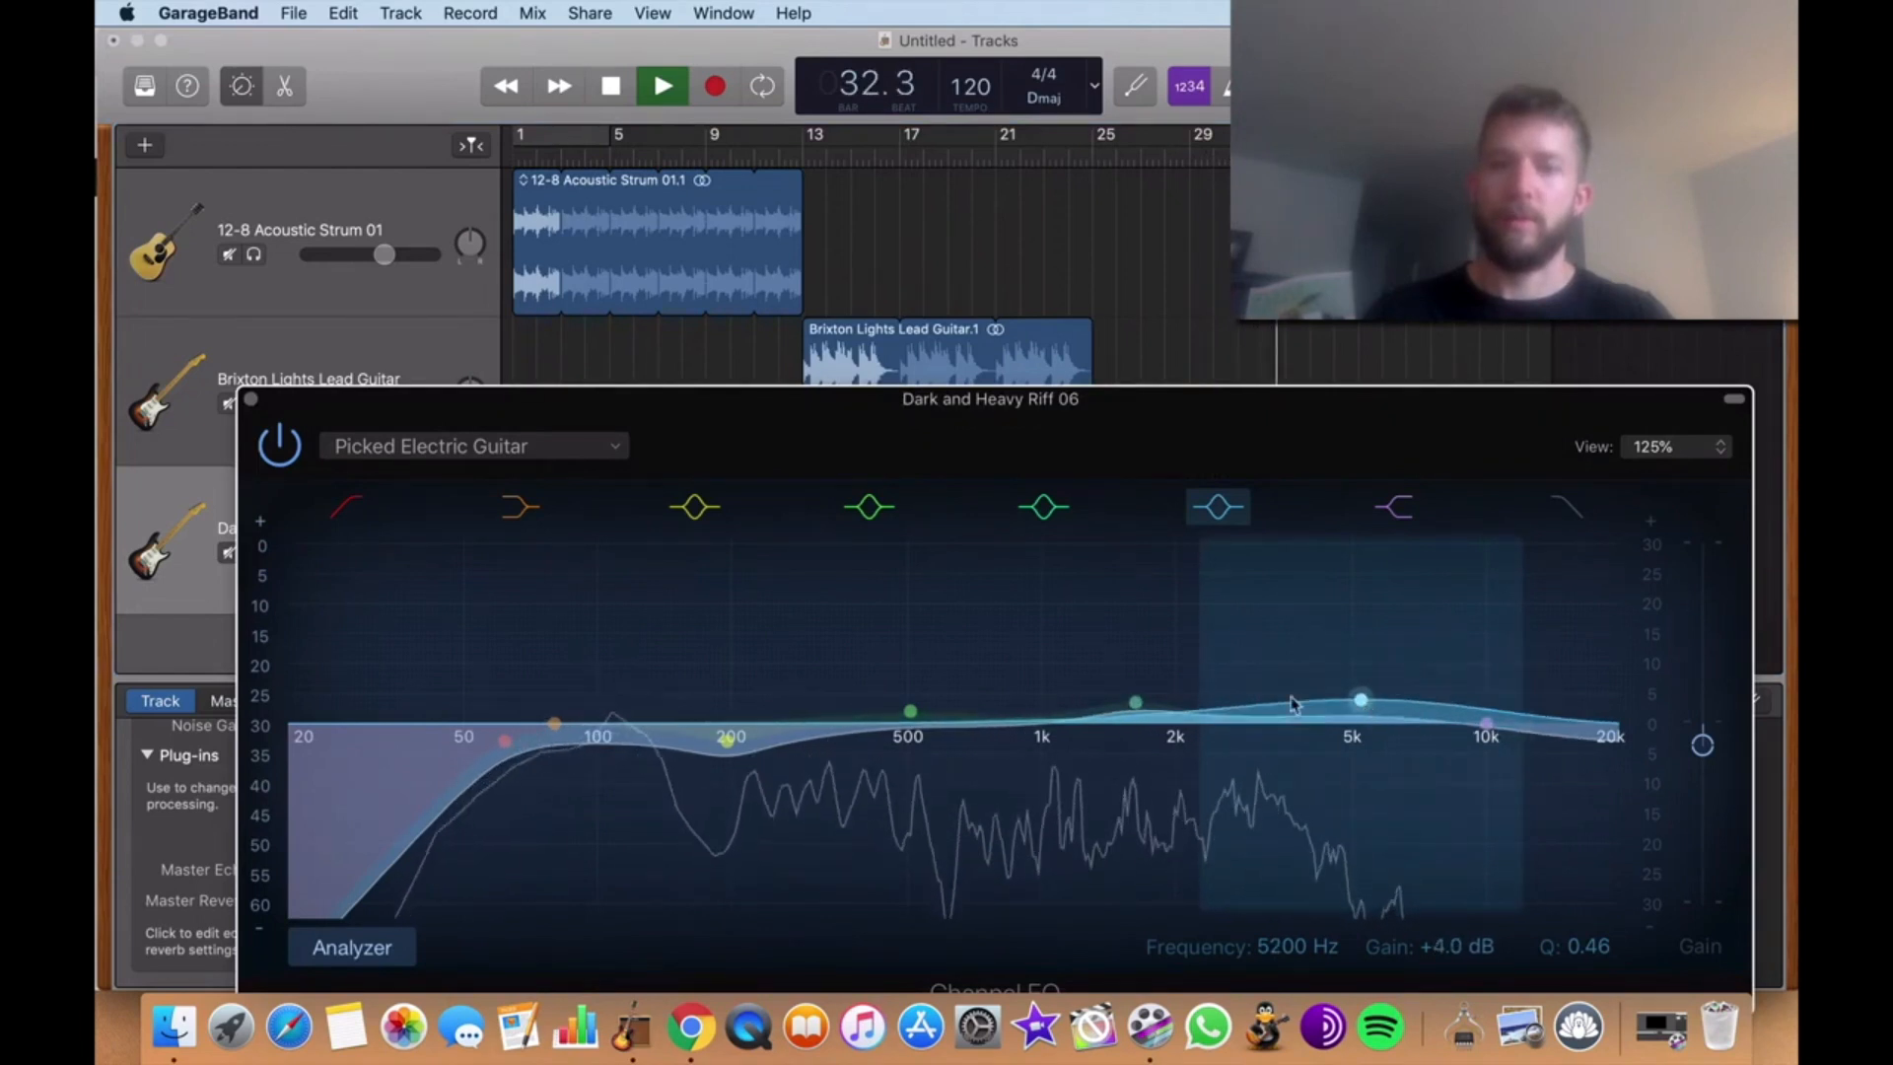
# Compare the heavy riff from bar 29 with the Channel EQ bypassed and re-enabled, and close the EQ window and stop playback
pyautogui.click(281, 445)
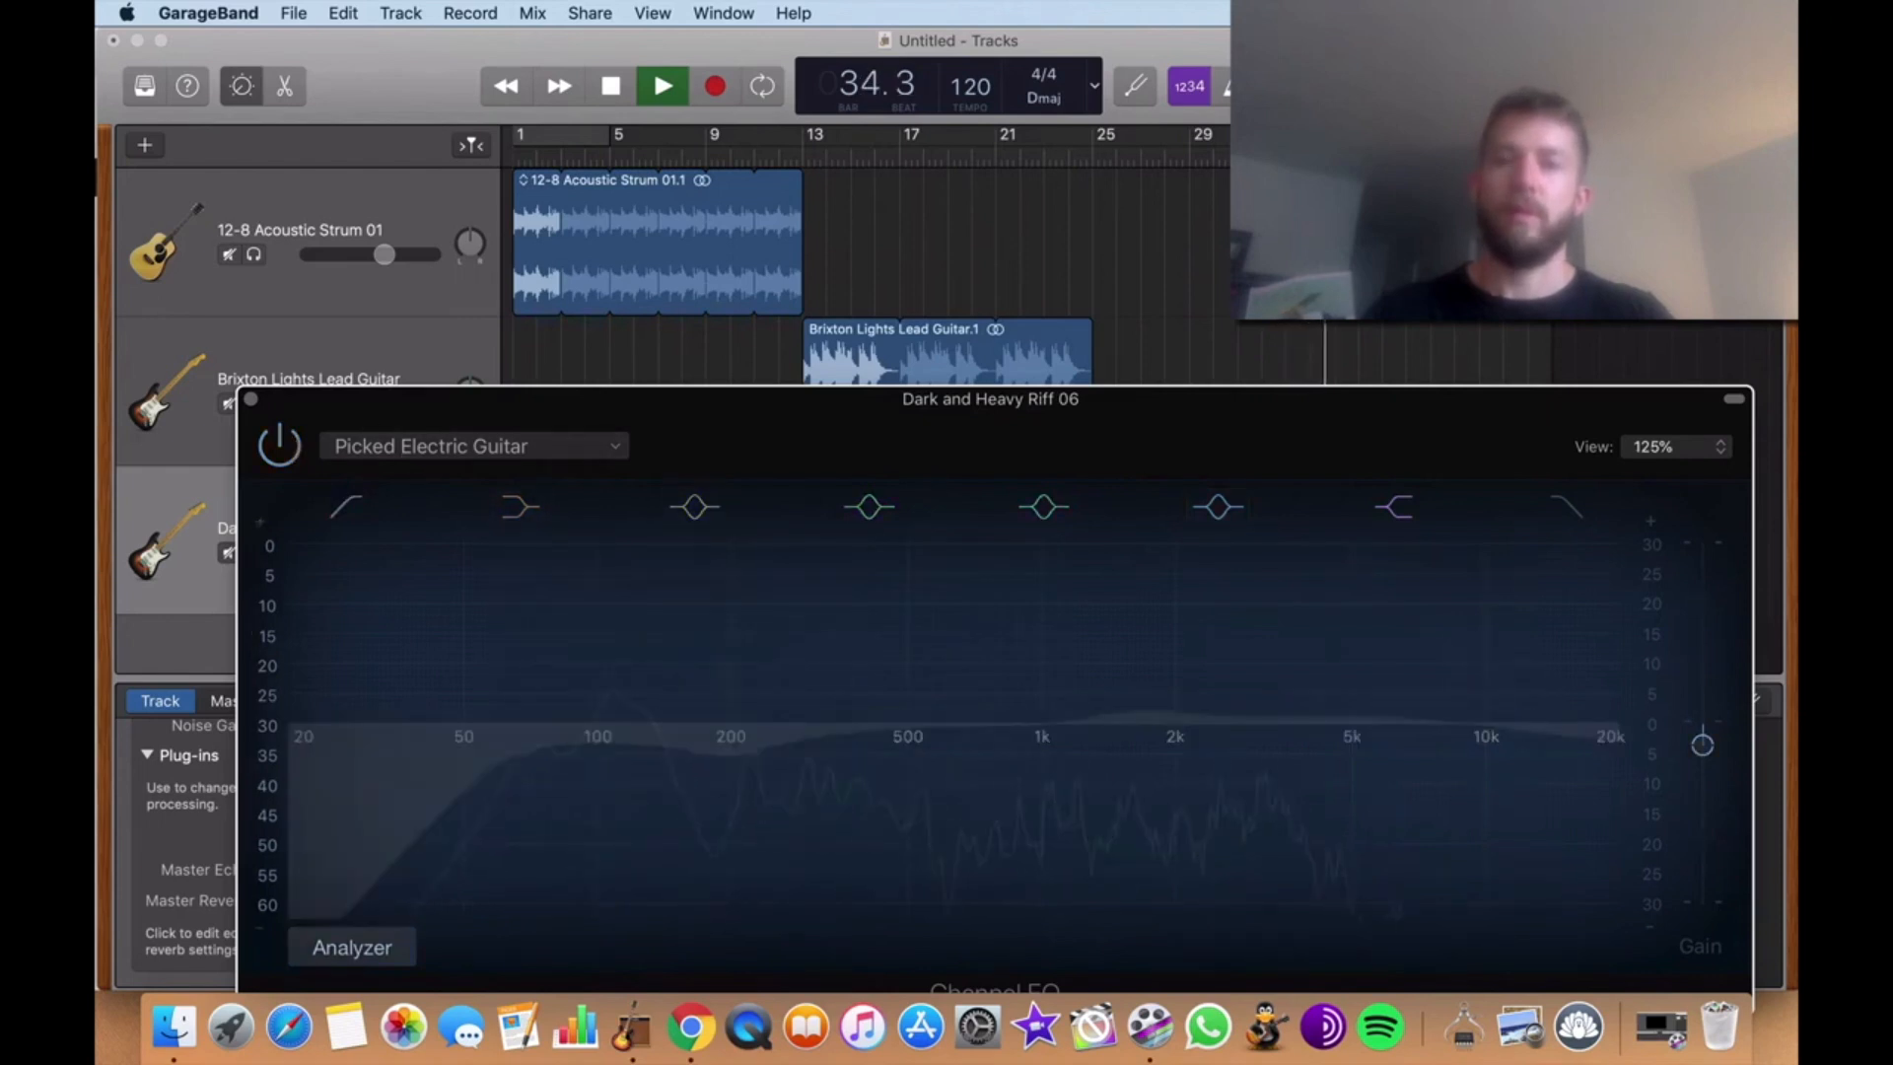
pyautogui.click(1188, 152)
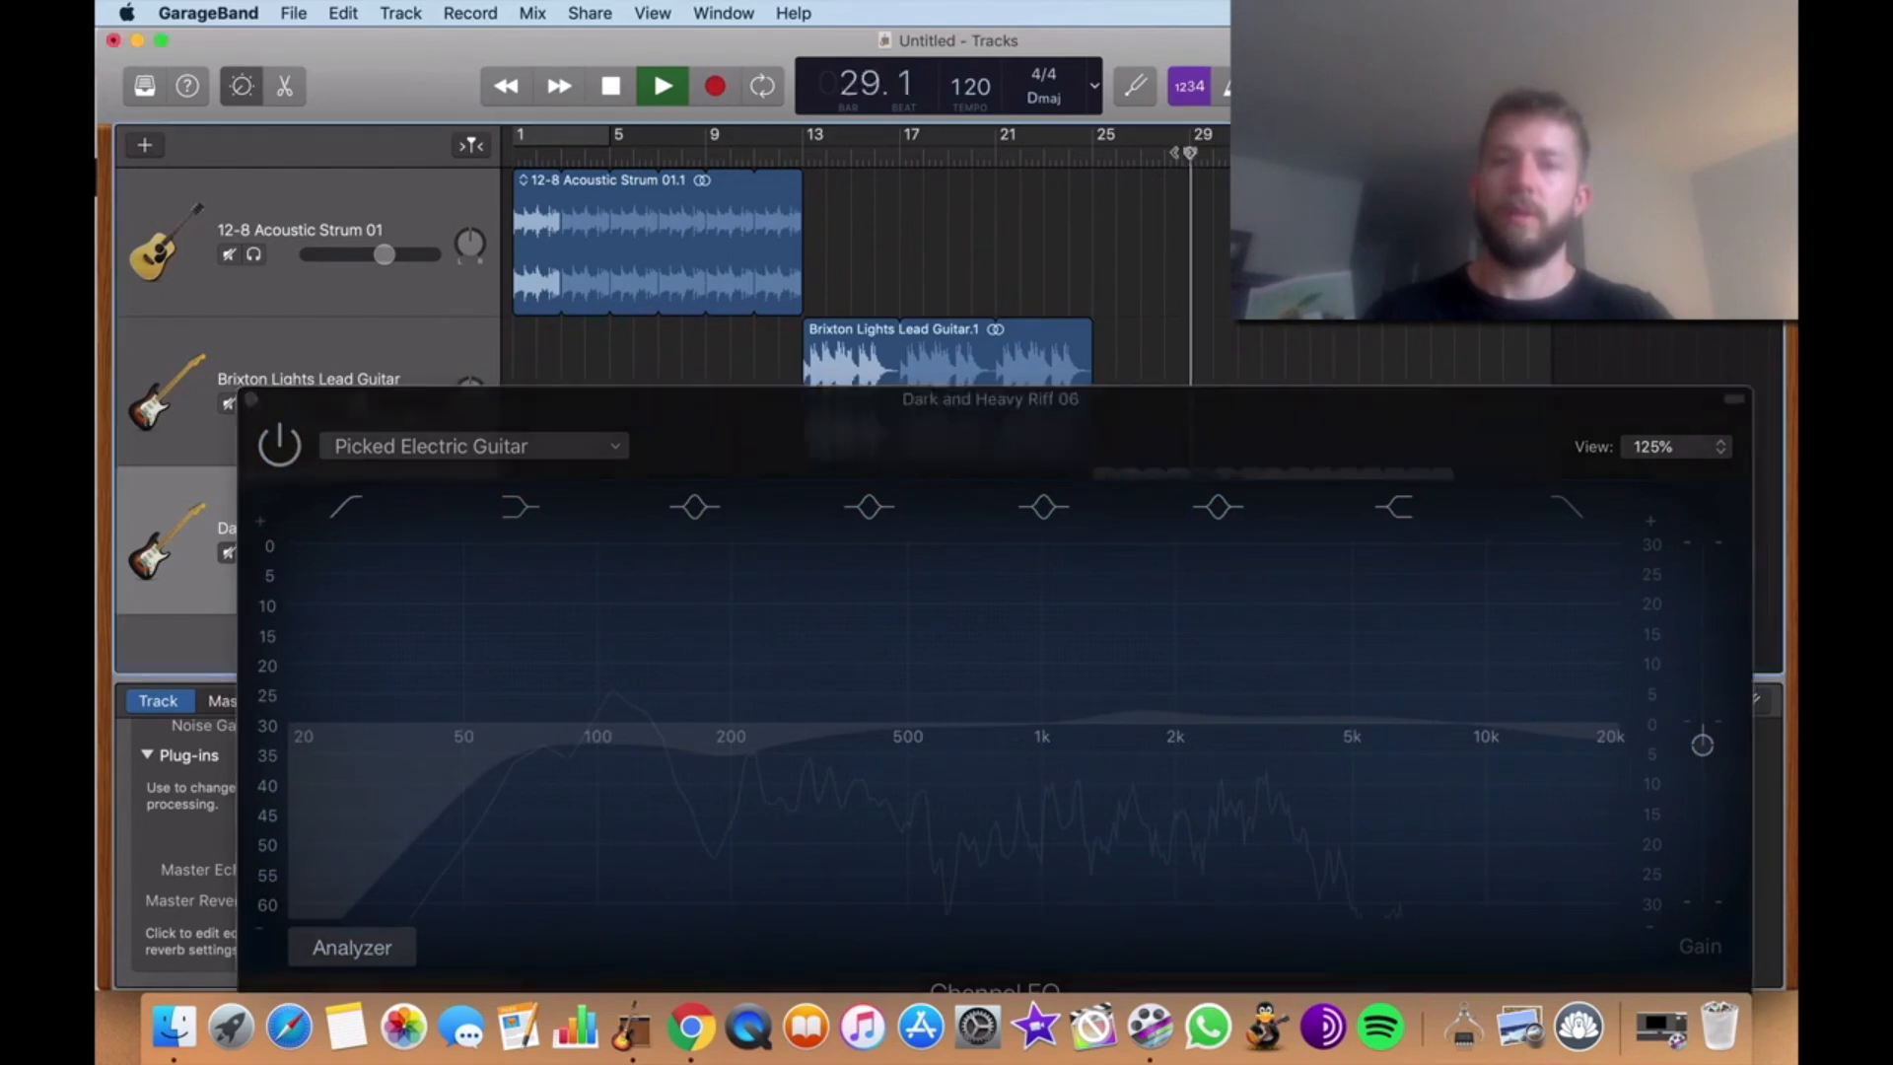
pyautogui.click(294, 449)
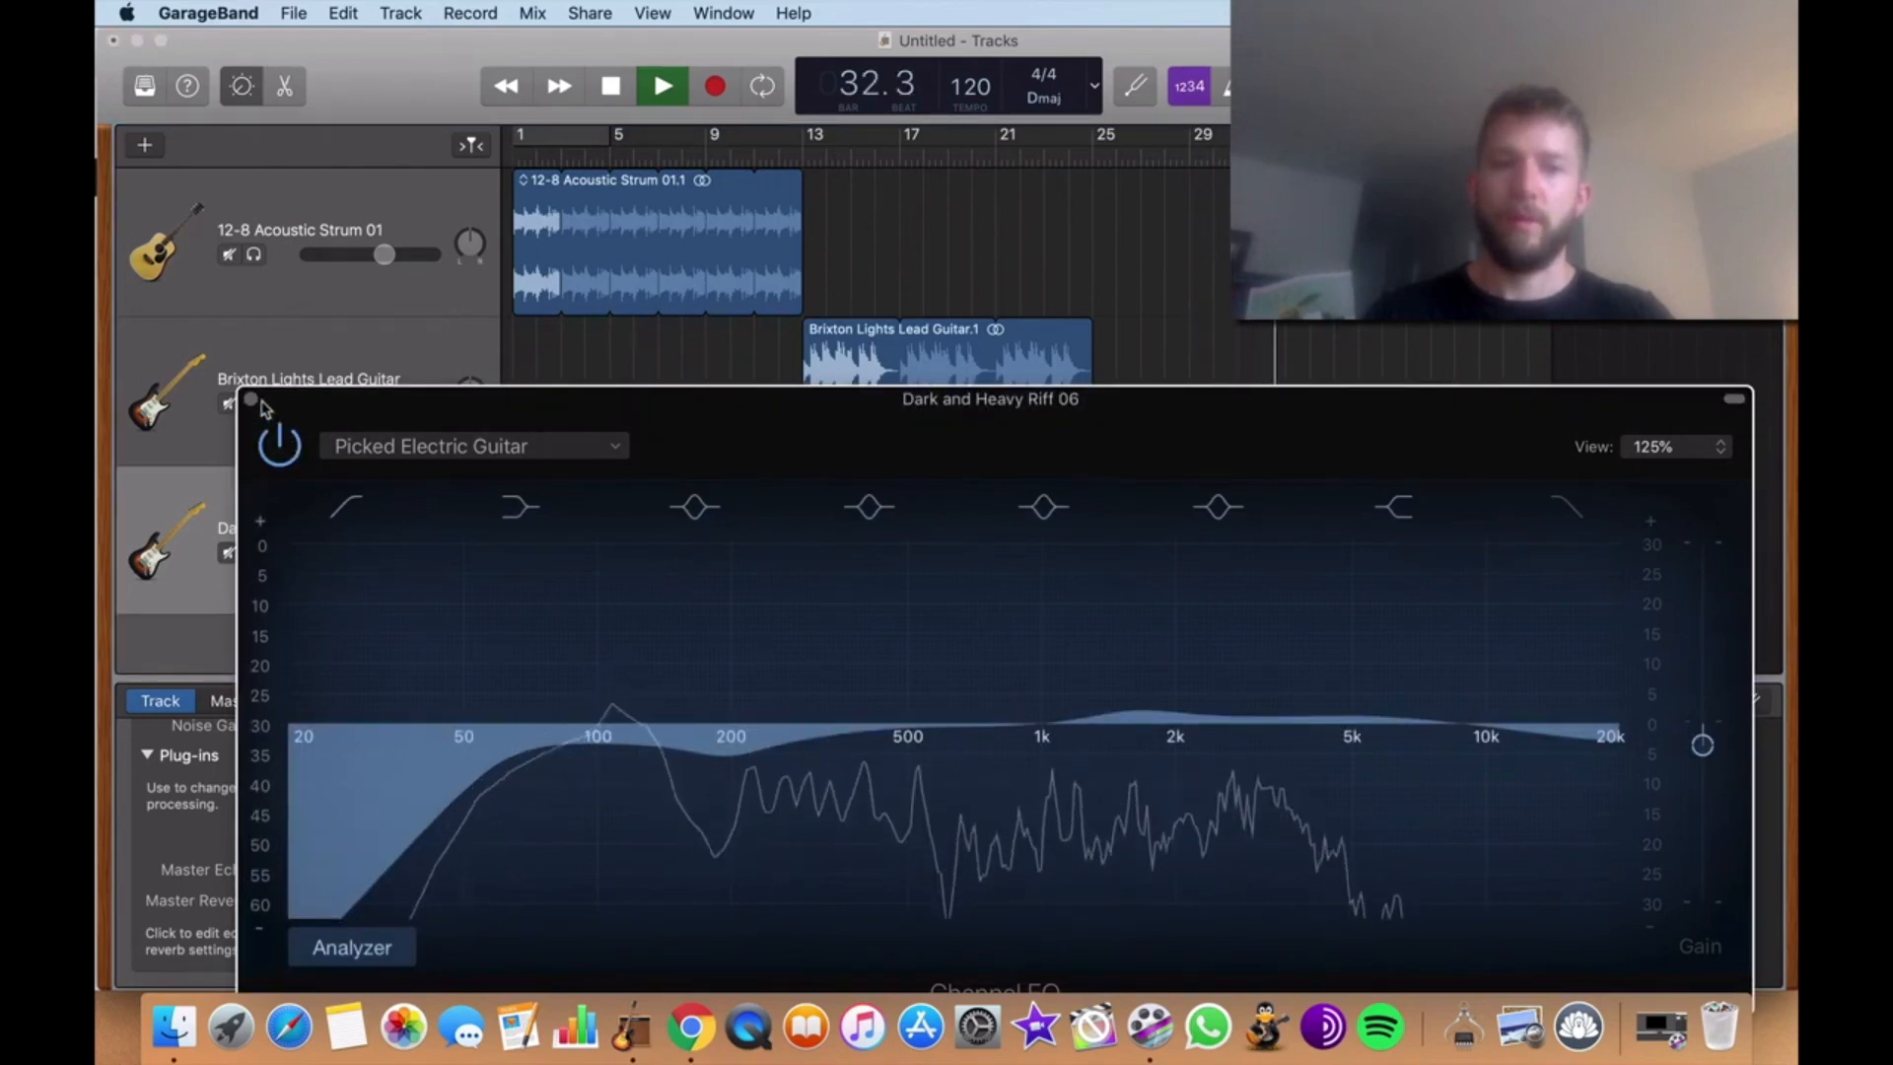
pyautogui.click(251, 401)
pyautogui.click(612, 87)
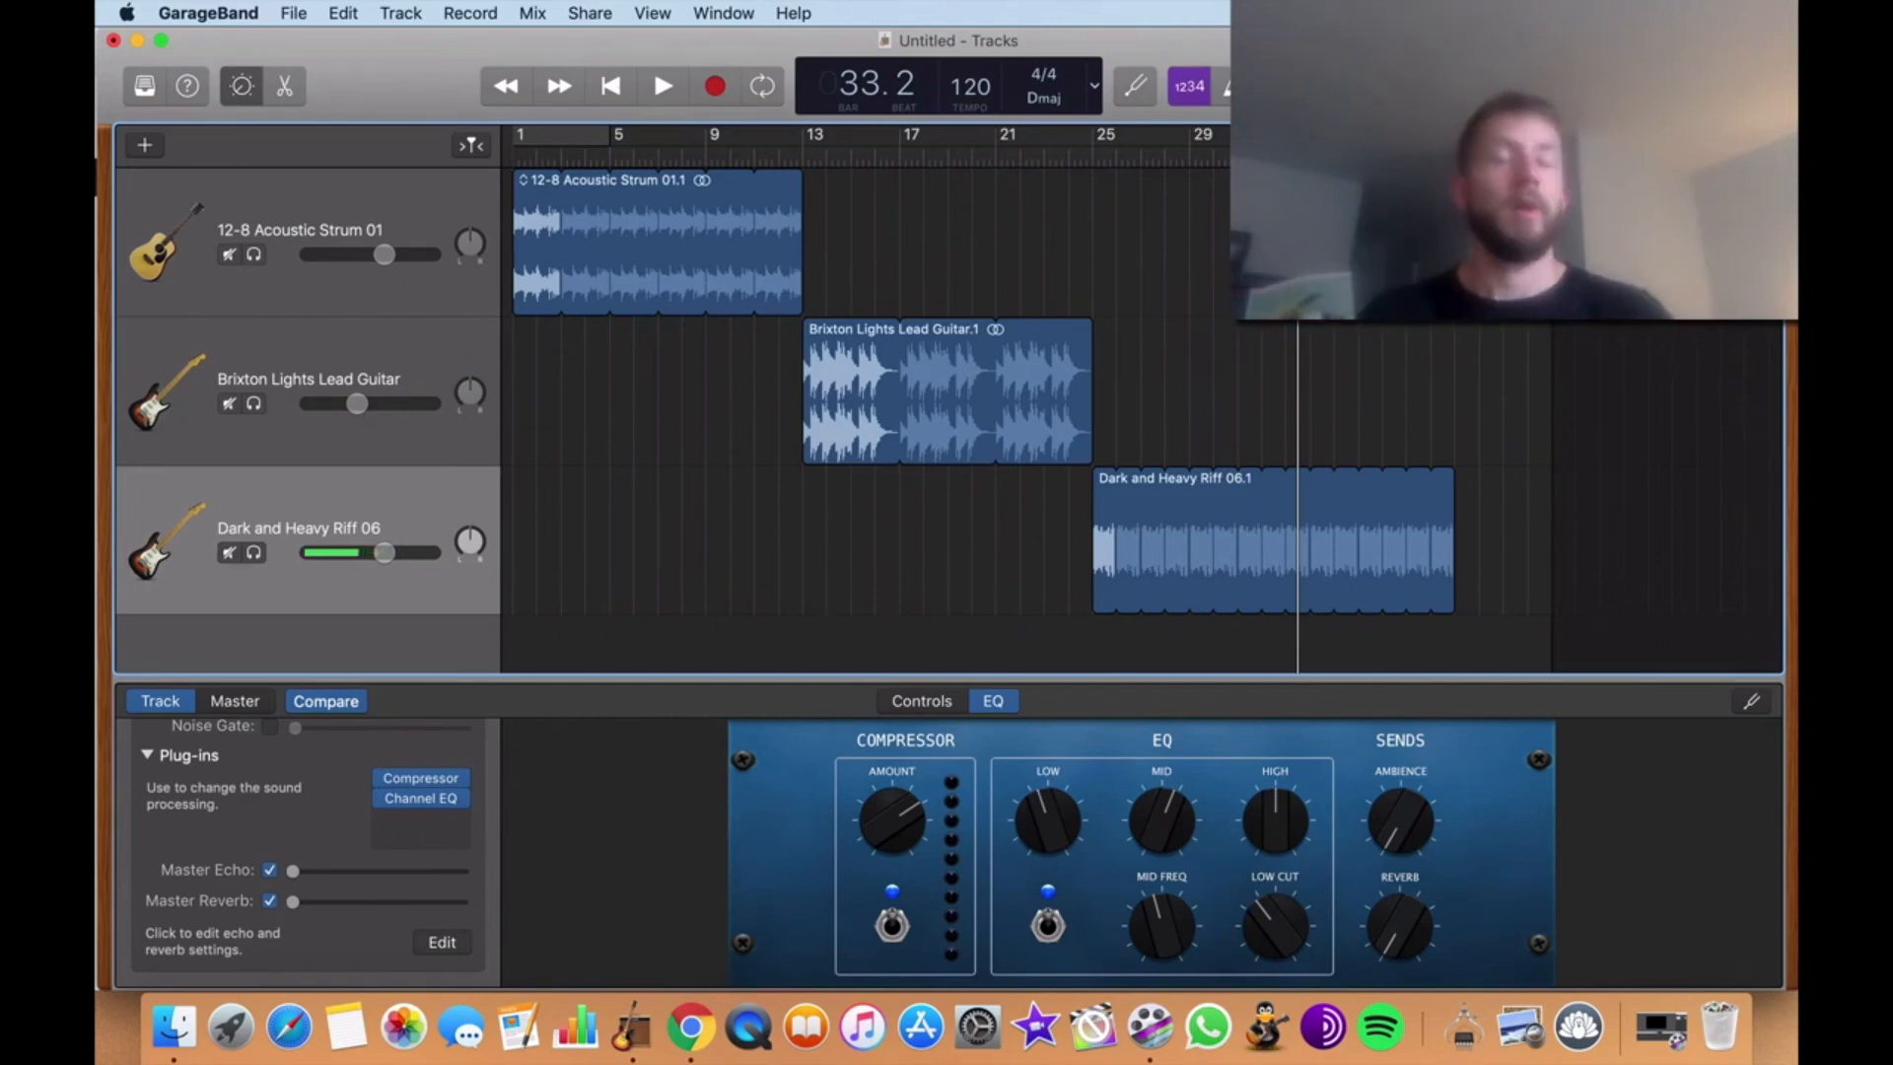
# Switch to Chrome to review the guitar EQ article's frequency ranges, clean guitar advice and open-string frequencies, and return to GarageBand
pyautogui.hotkey('ctrl', 'Up')
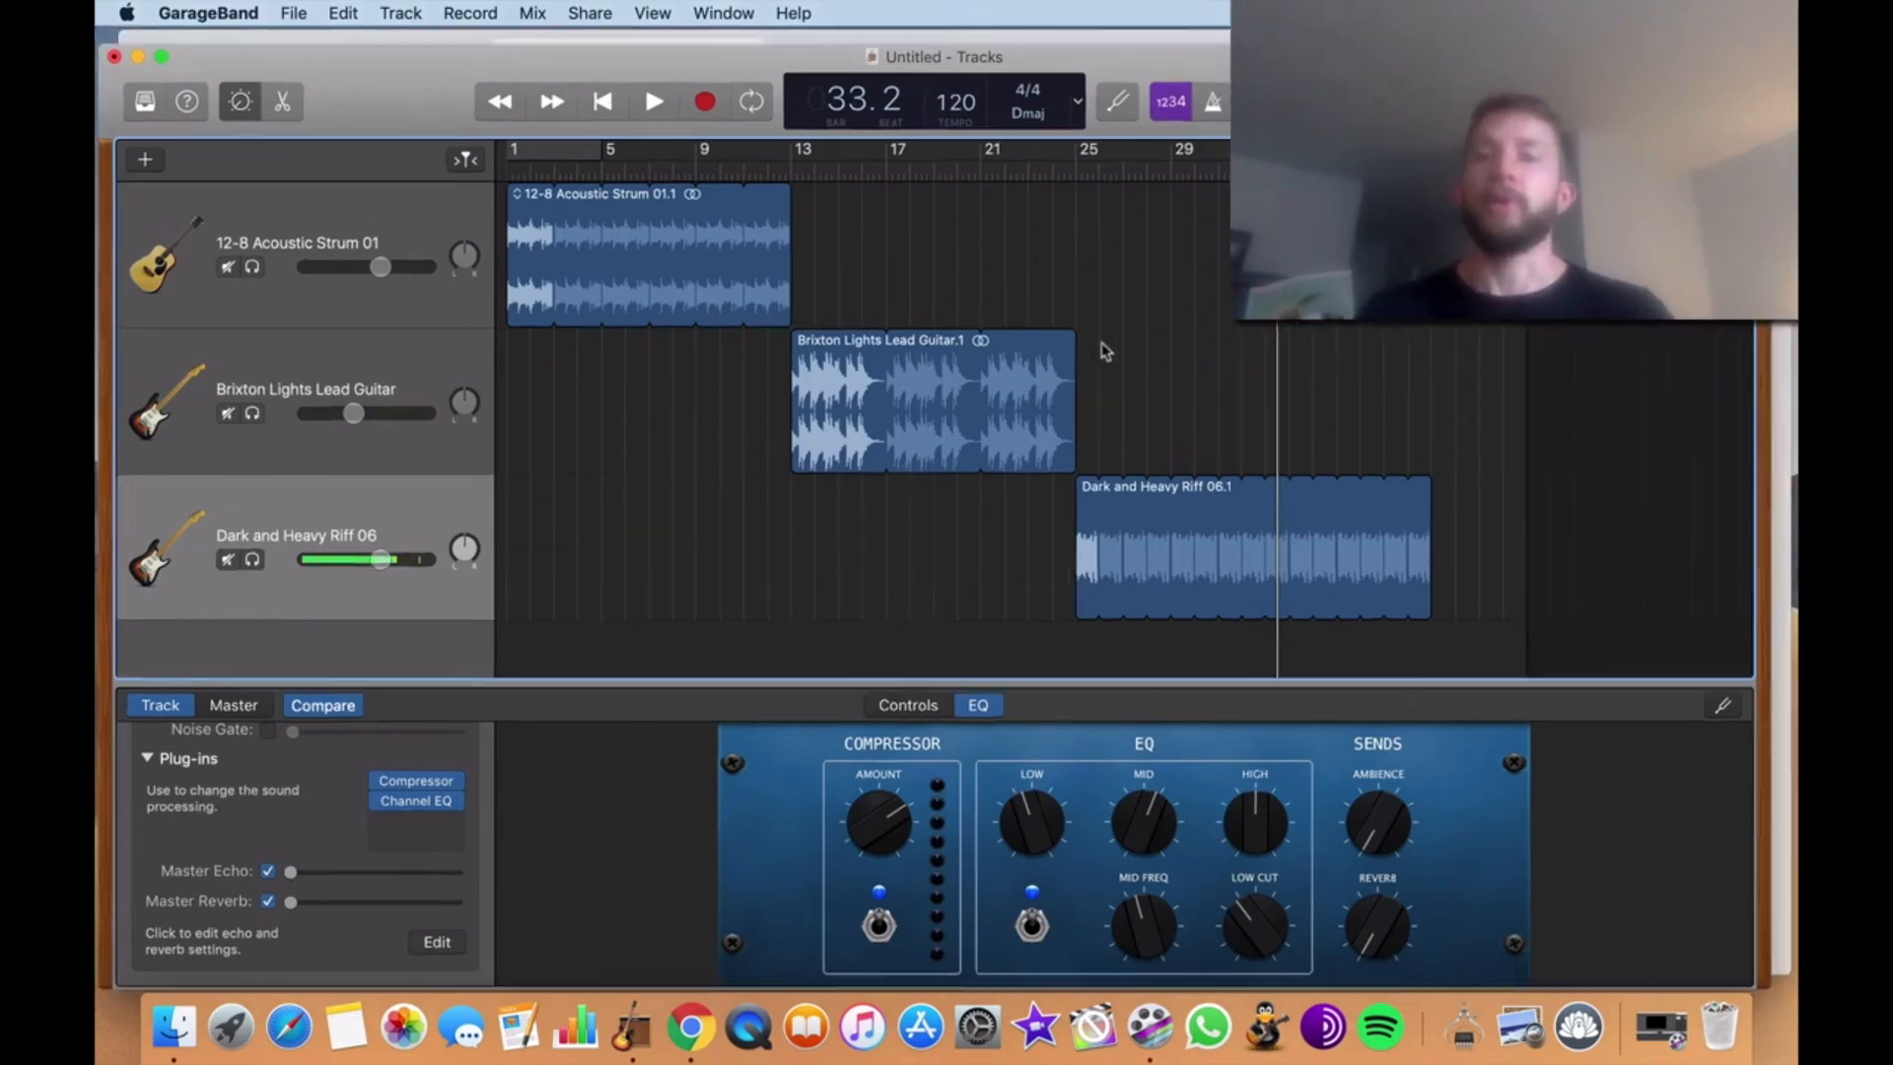
pyautogui.click(1361, 410)
pyautogui.scroll(15, 881, 507)
pyautogui.scroll(20, 881, 507)
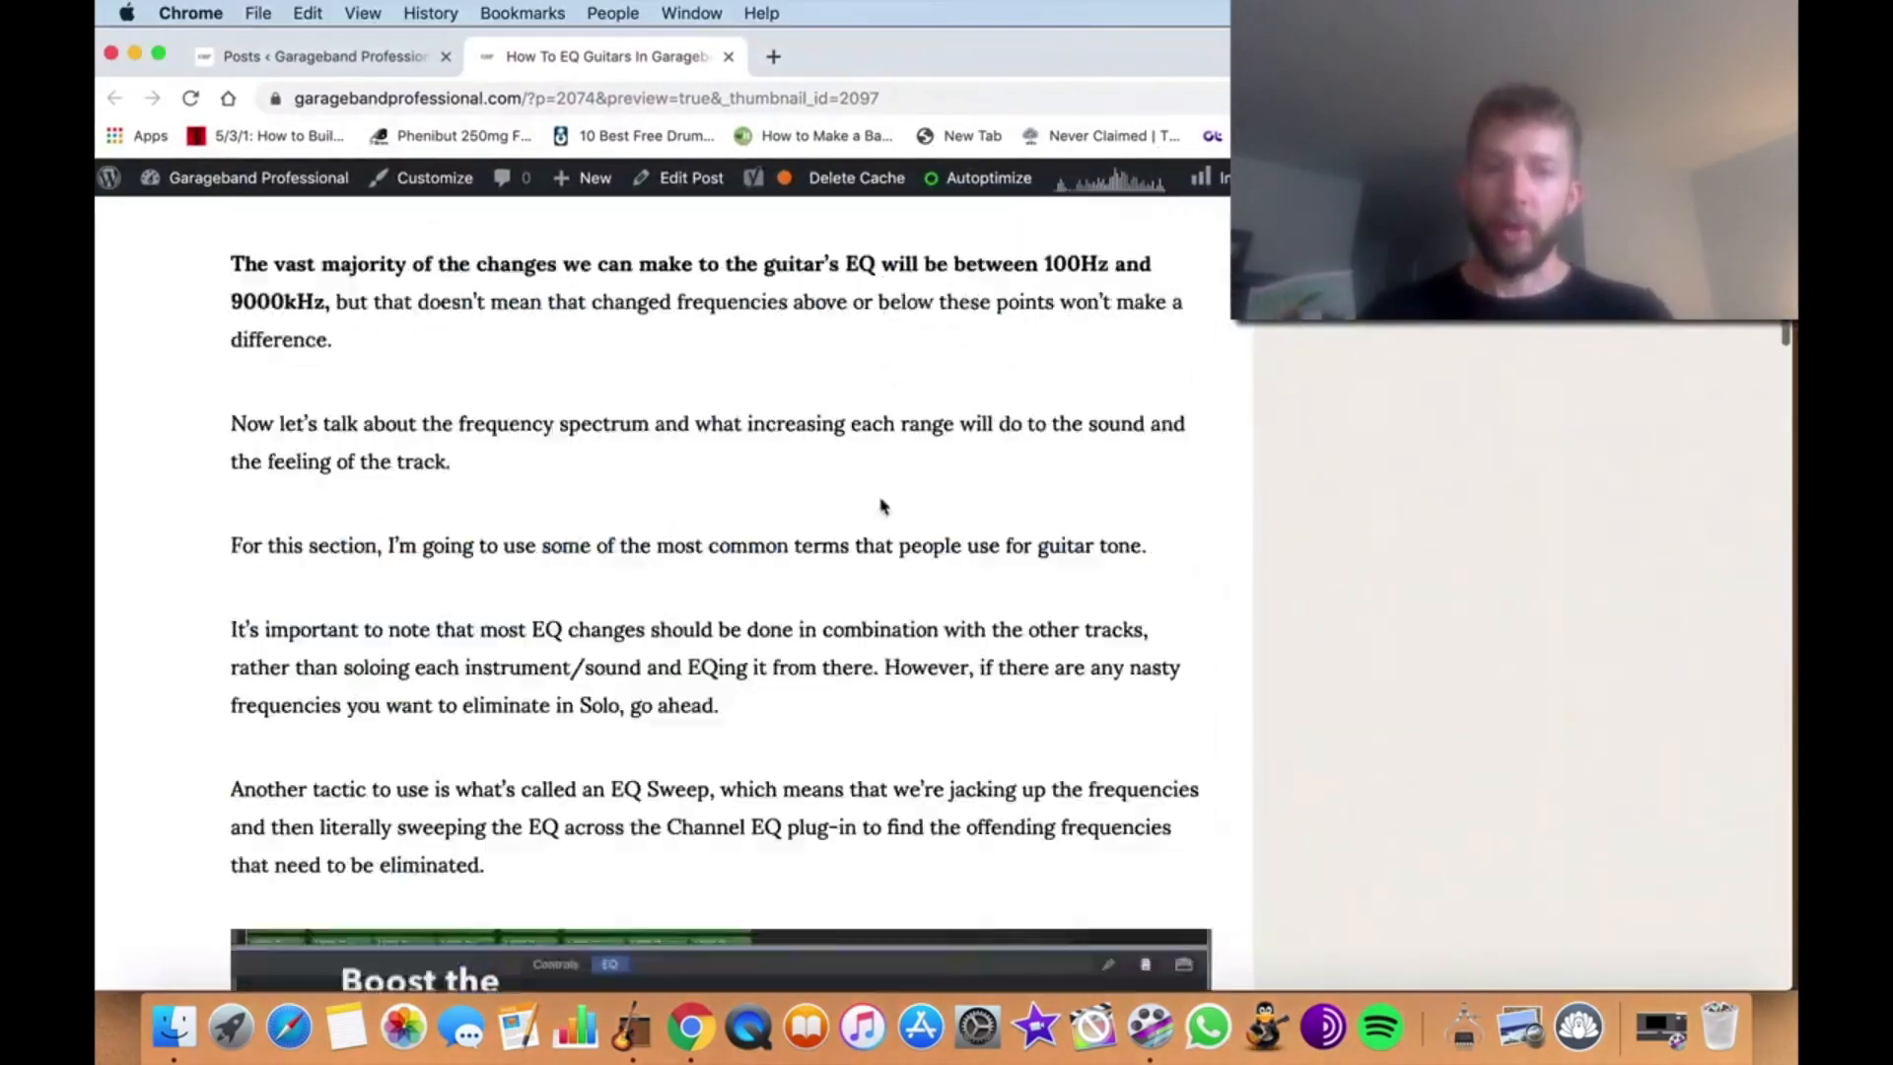
pyautogui.scroll(-8, 883, 507)
pyautogui.scroll(-12, 882, 506)
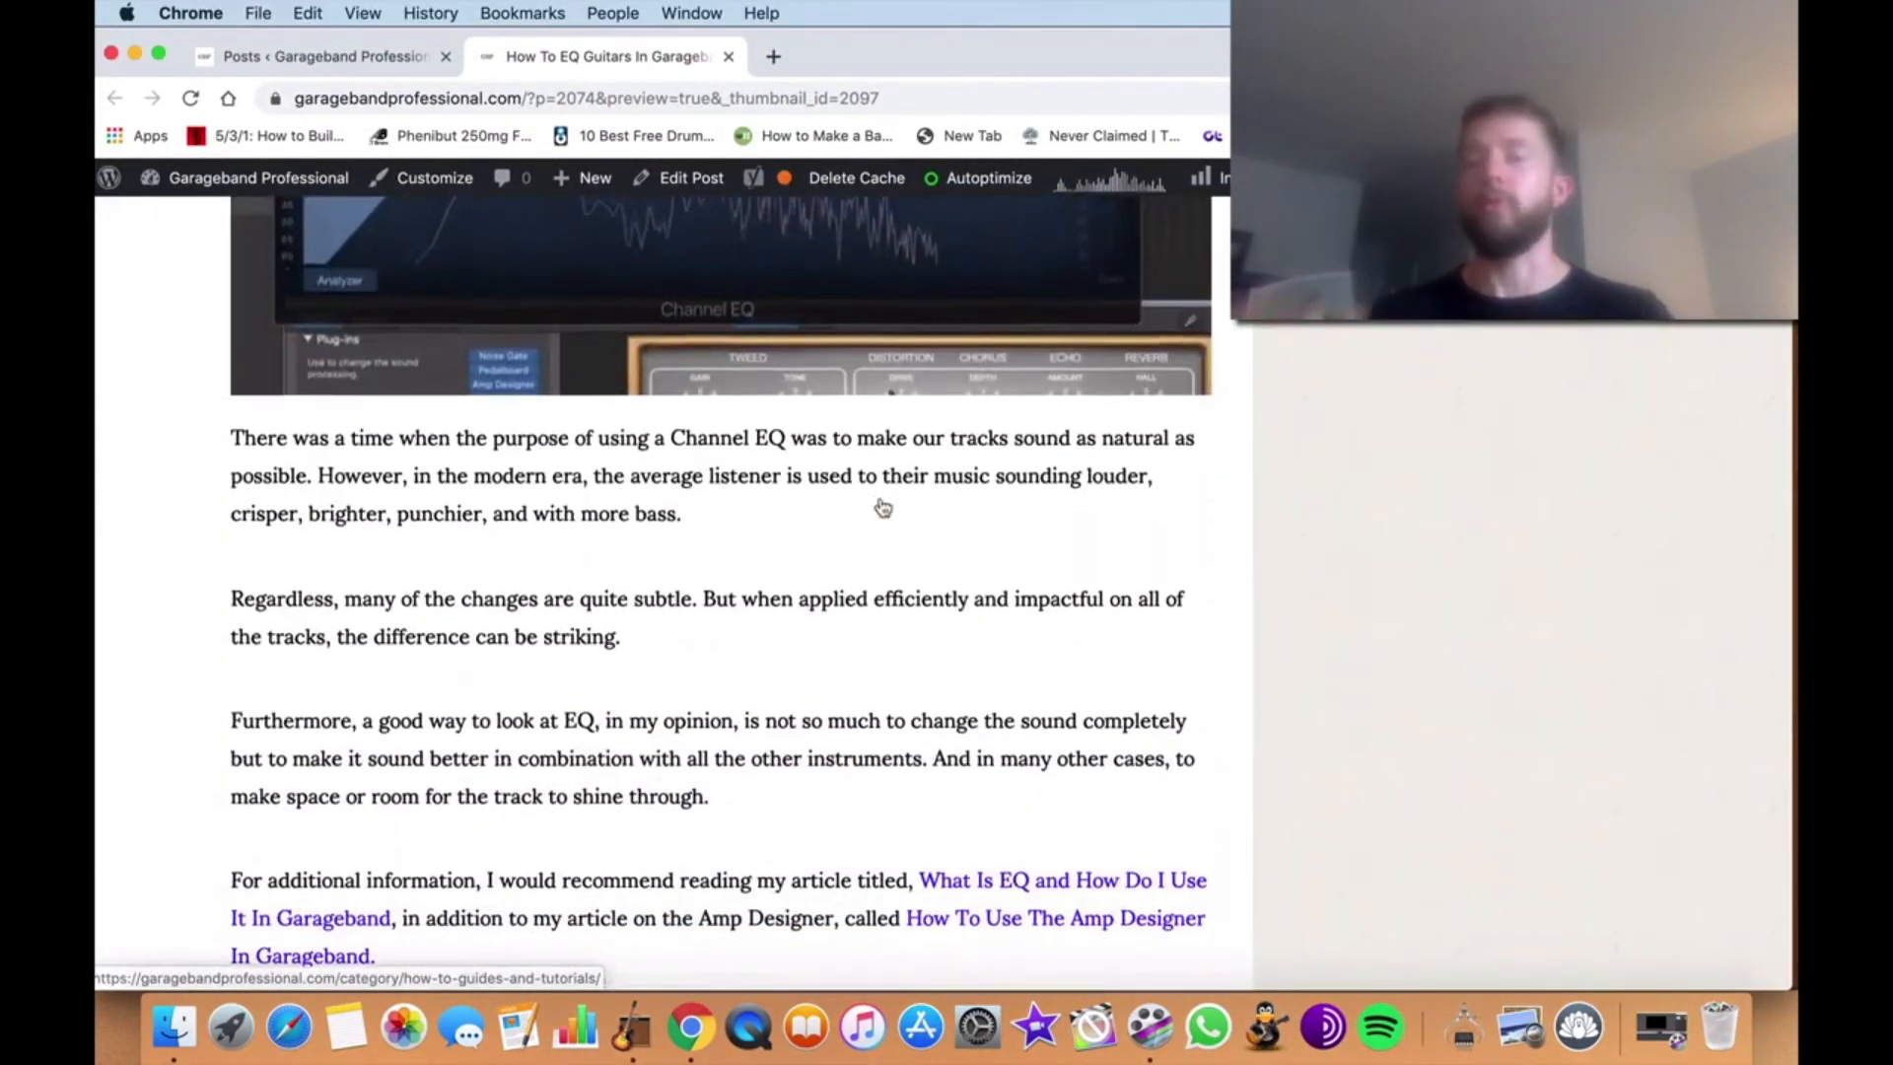
pyautogui.scroll(5, 880, 498)
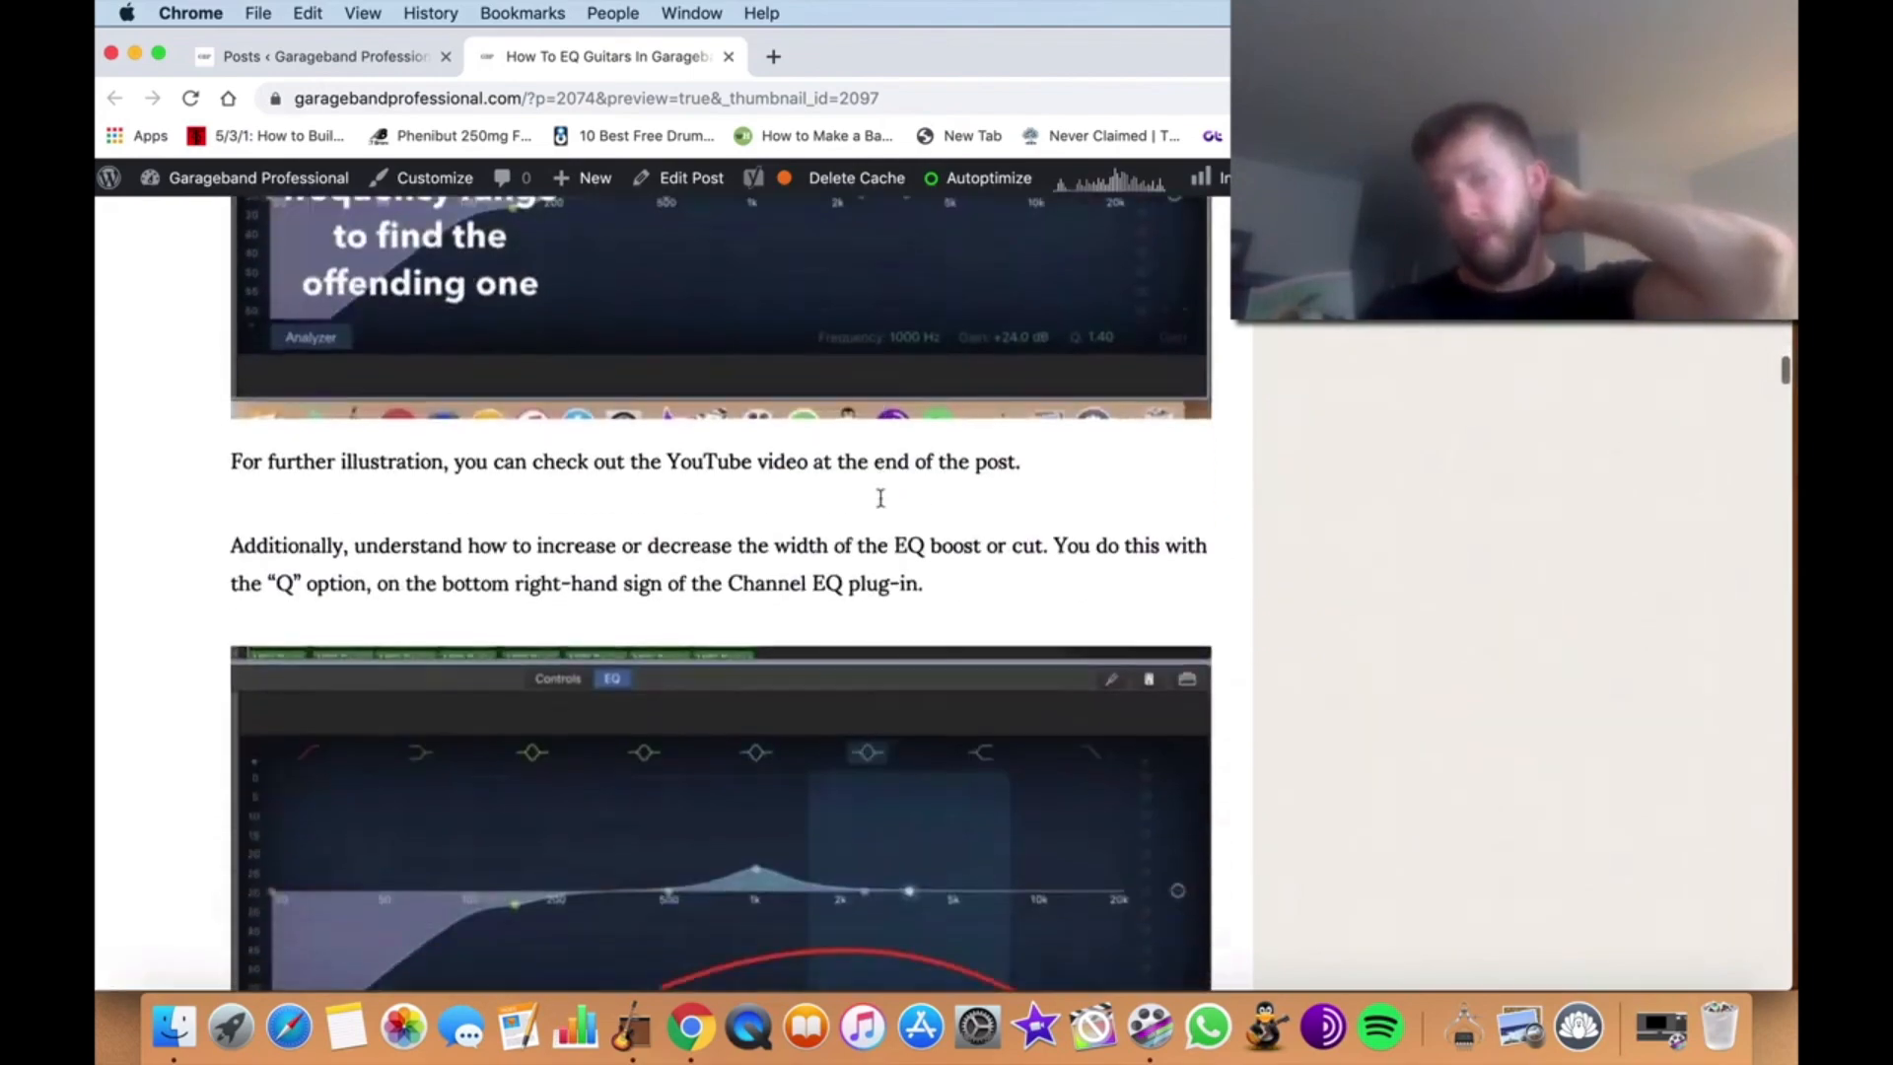
pyautogui.scroll(-15, 881, 498)
pyautogui.scroll(-20, 881, 498)
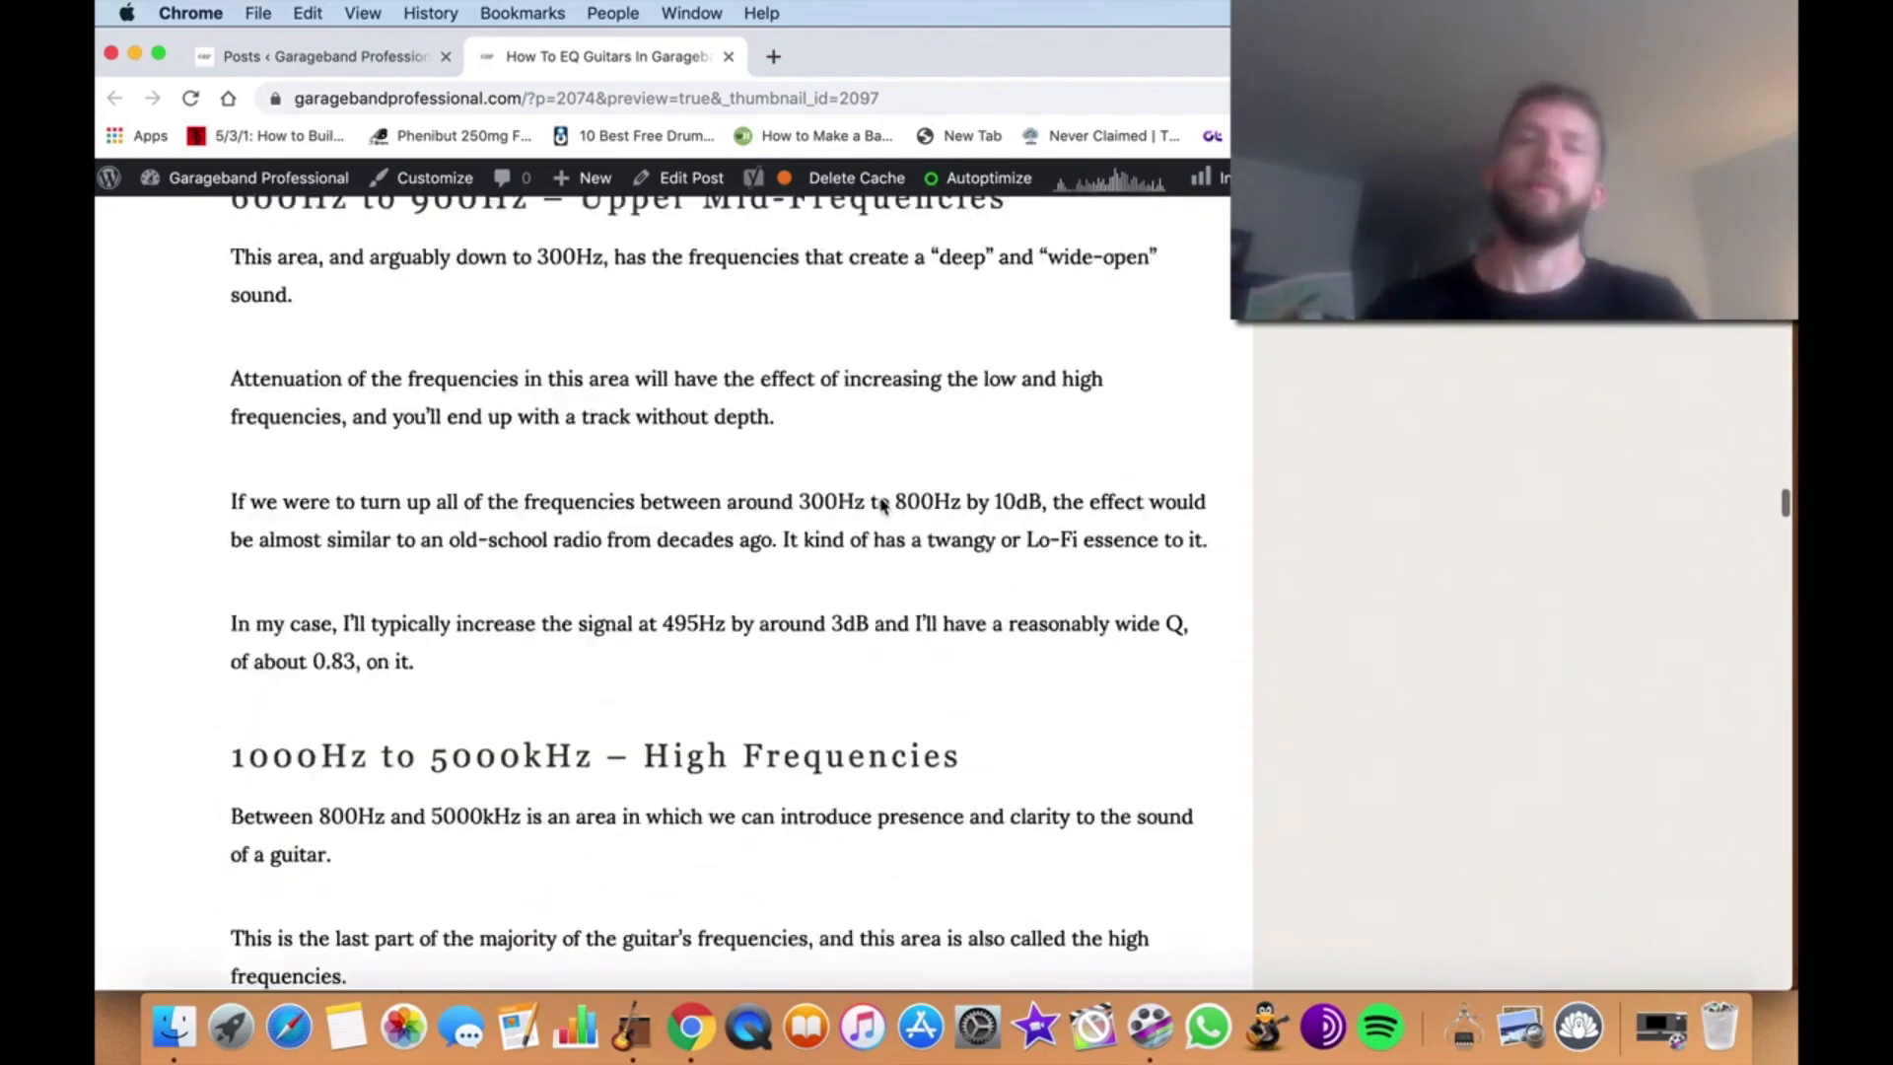
pyautogui.scroll(-20, 882, 507)
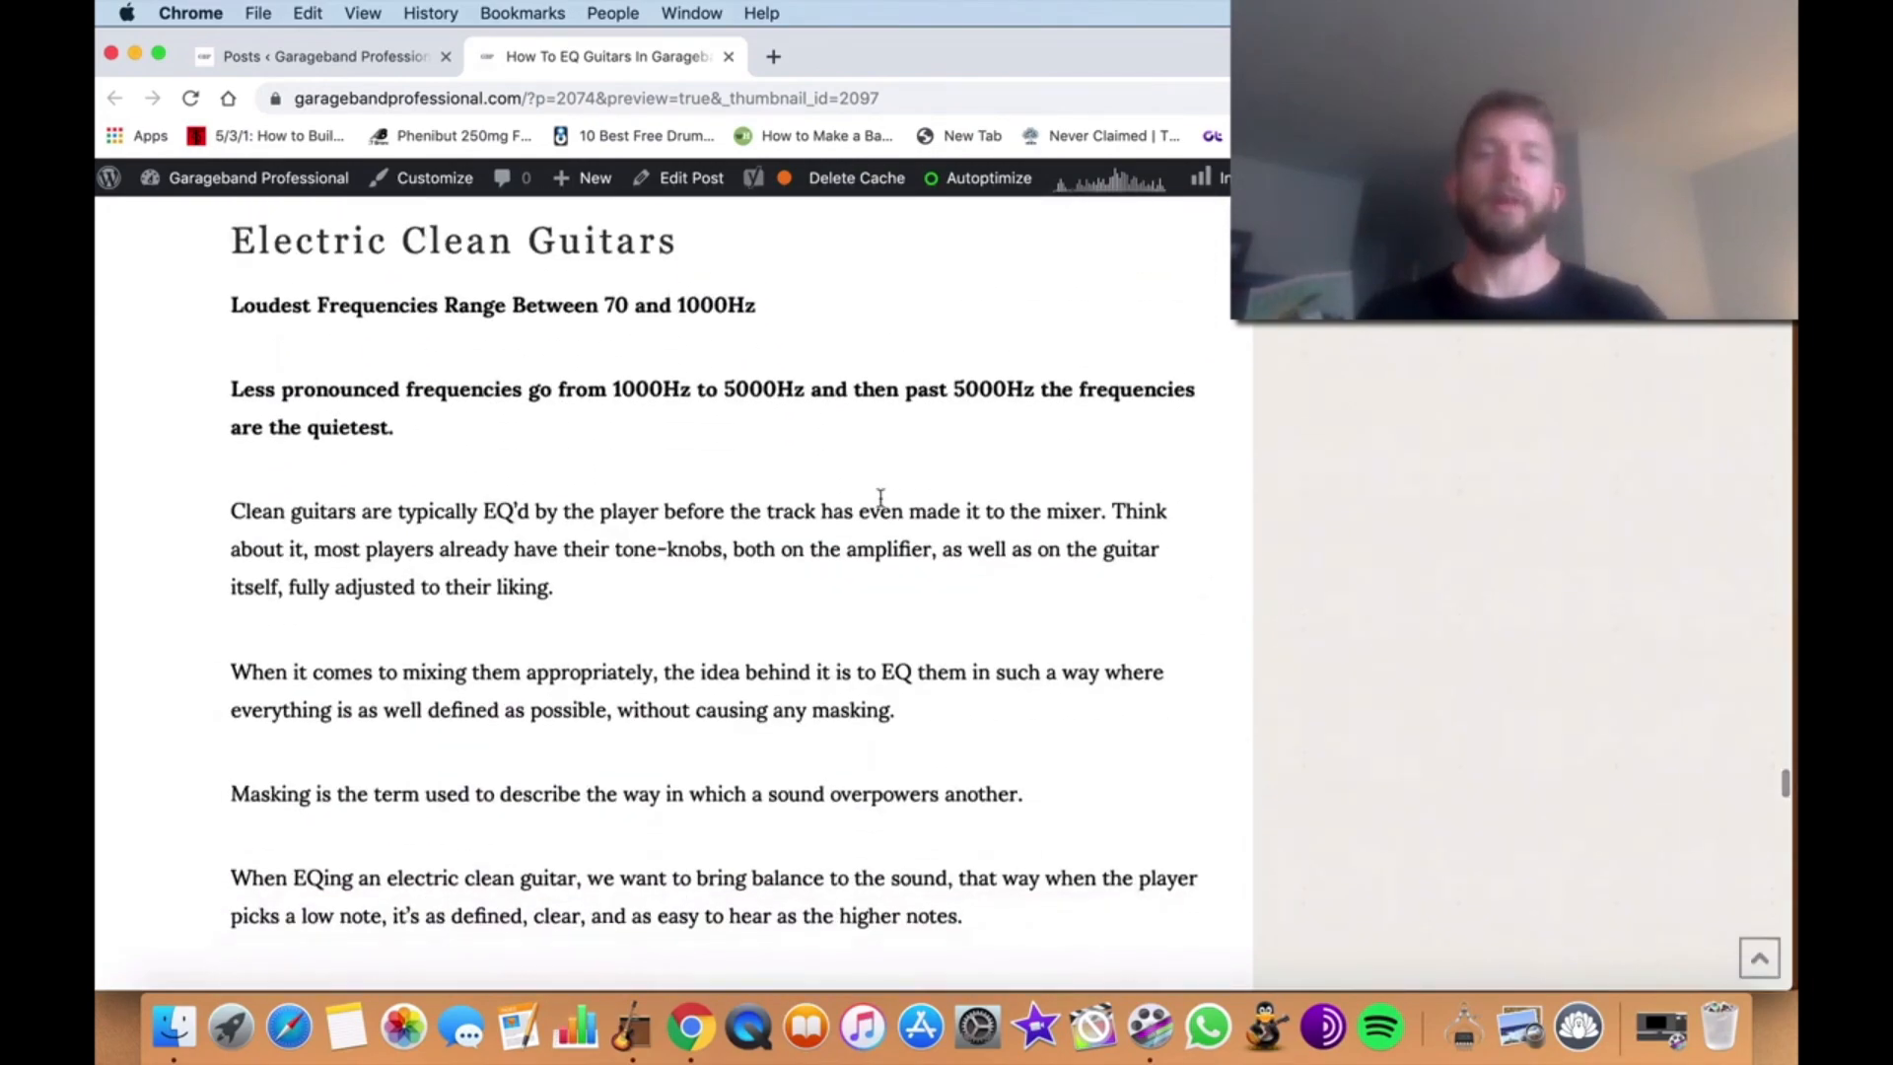
pyautogui.scroll(-20, 881, 498)
pyautogui.scroll(-1, 881, 498)
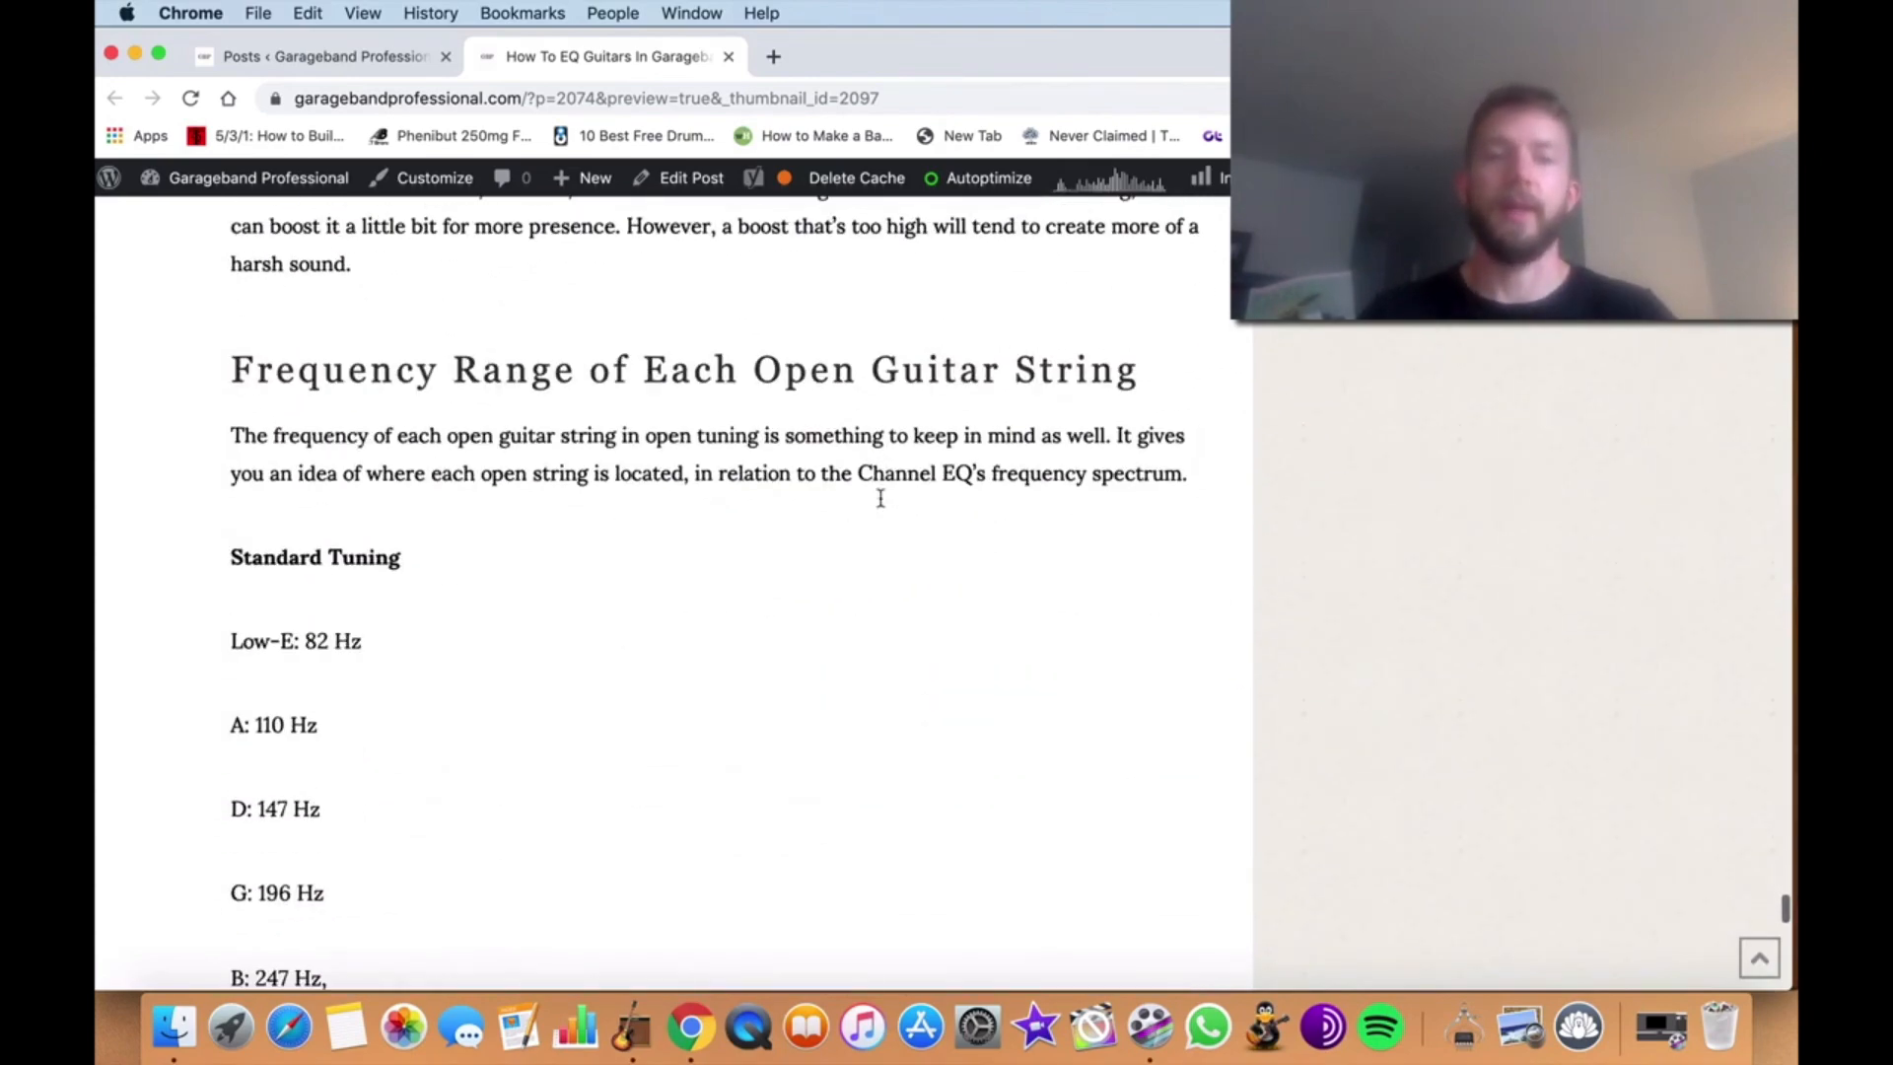
pyautogui.scroll(-6, 881, 498)
pyautogui.hotkey('ctrl', 'Up')
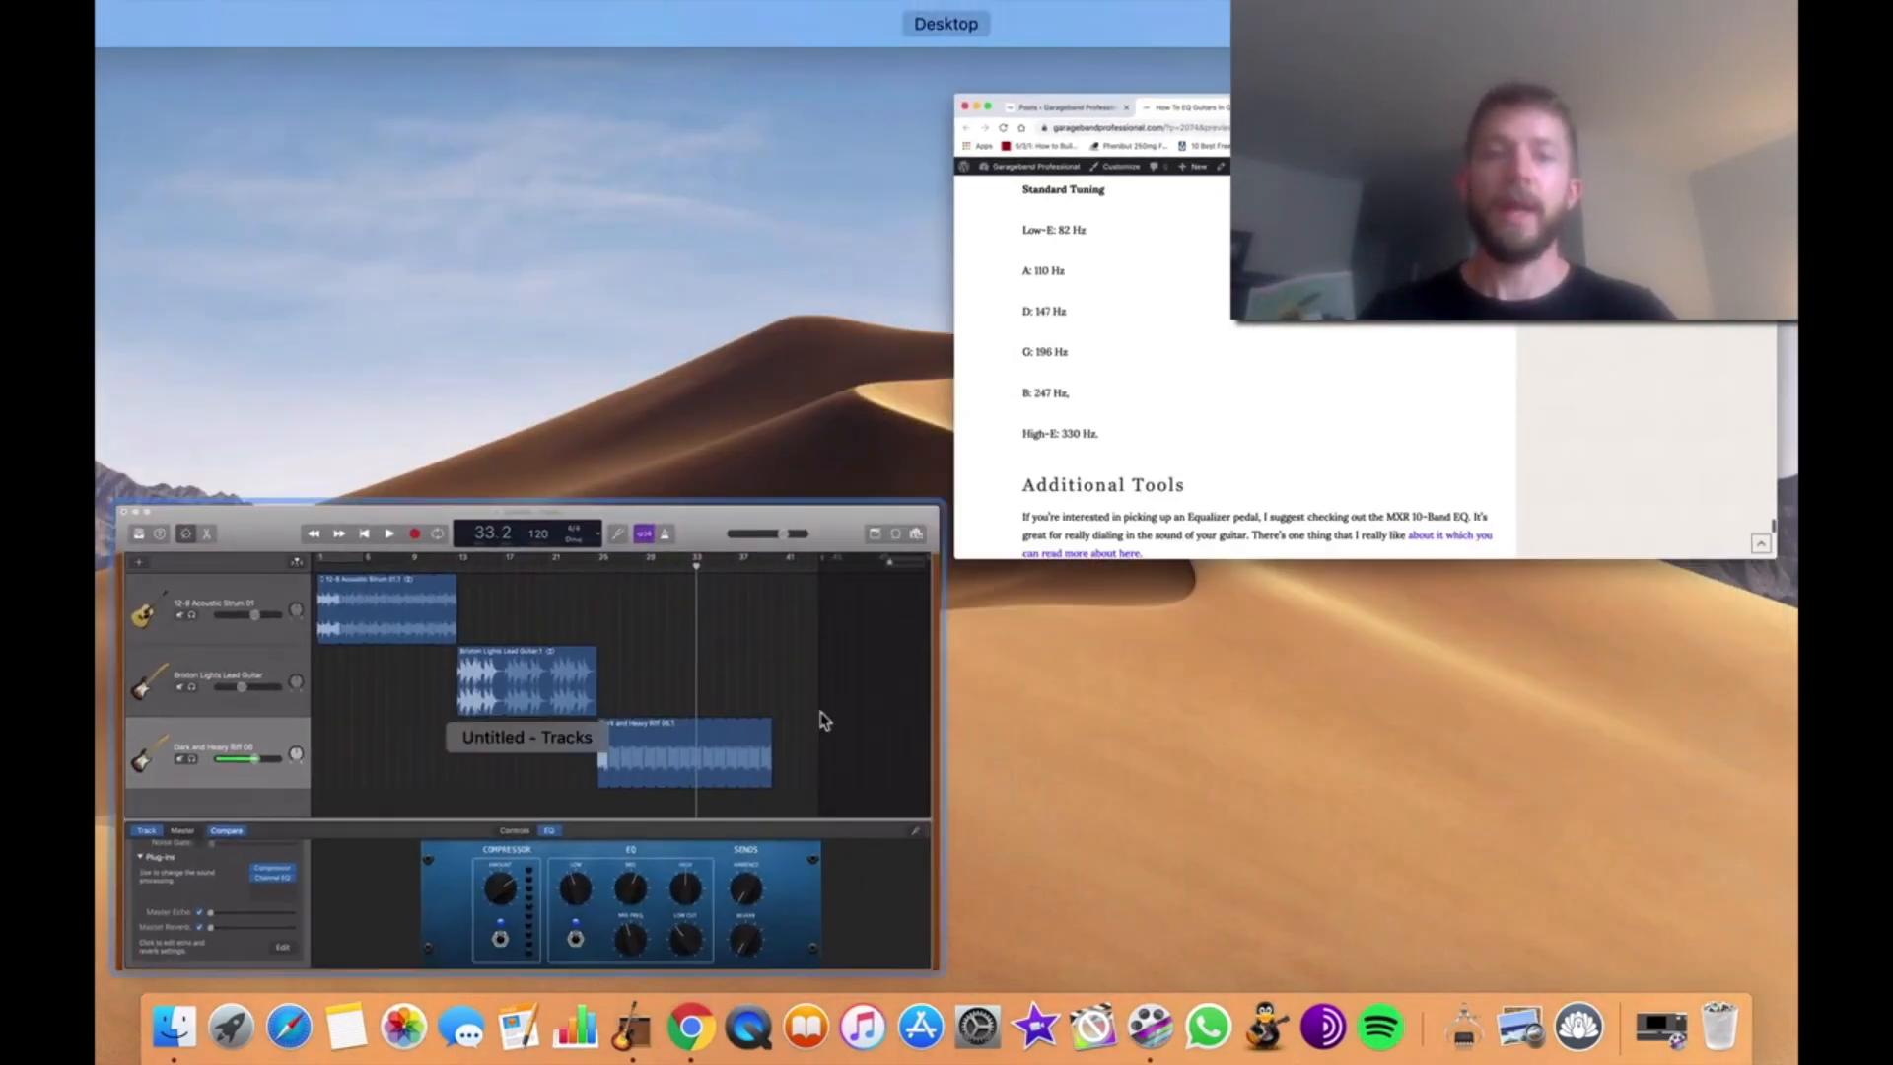
pyautogui.click(826, 717)
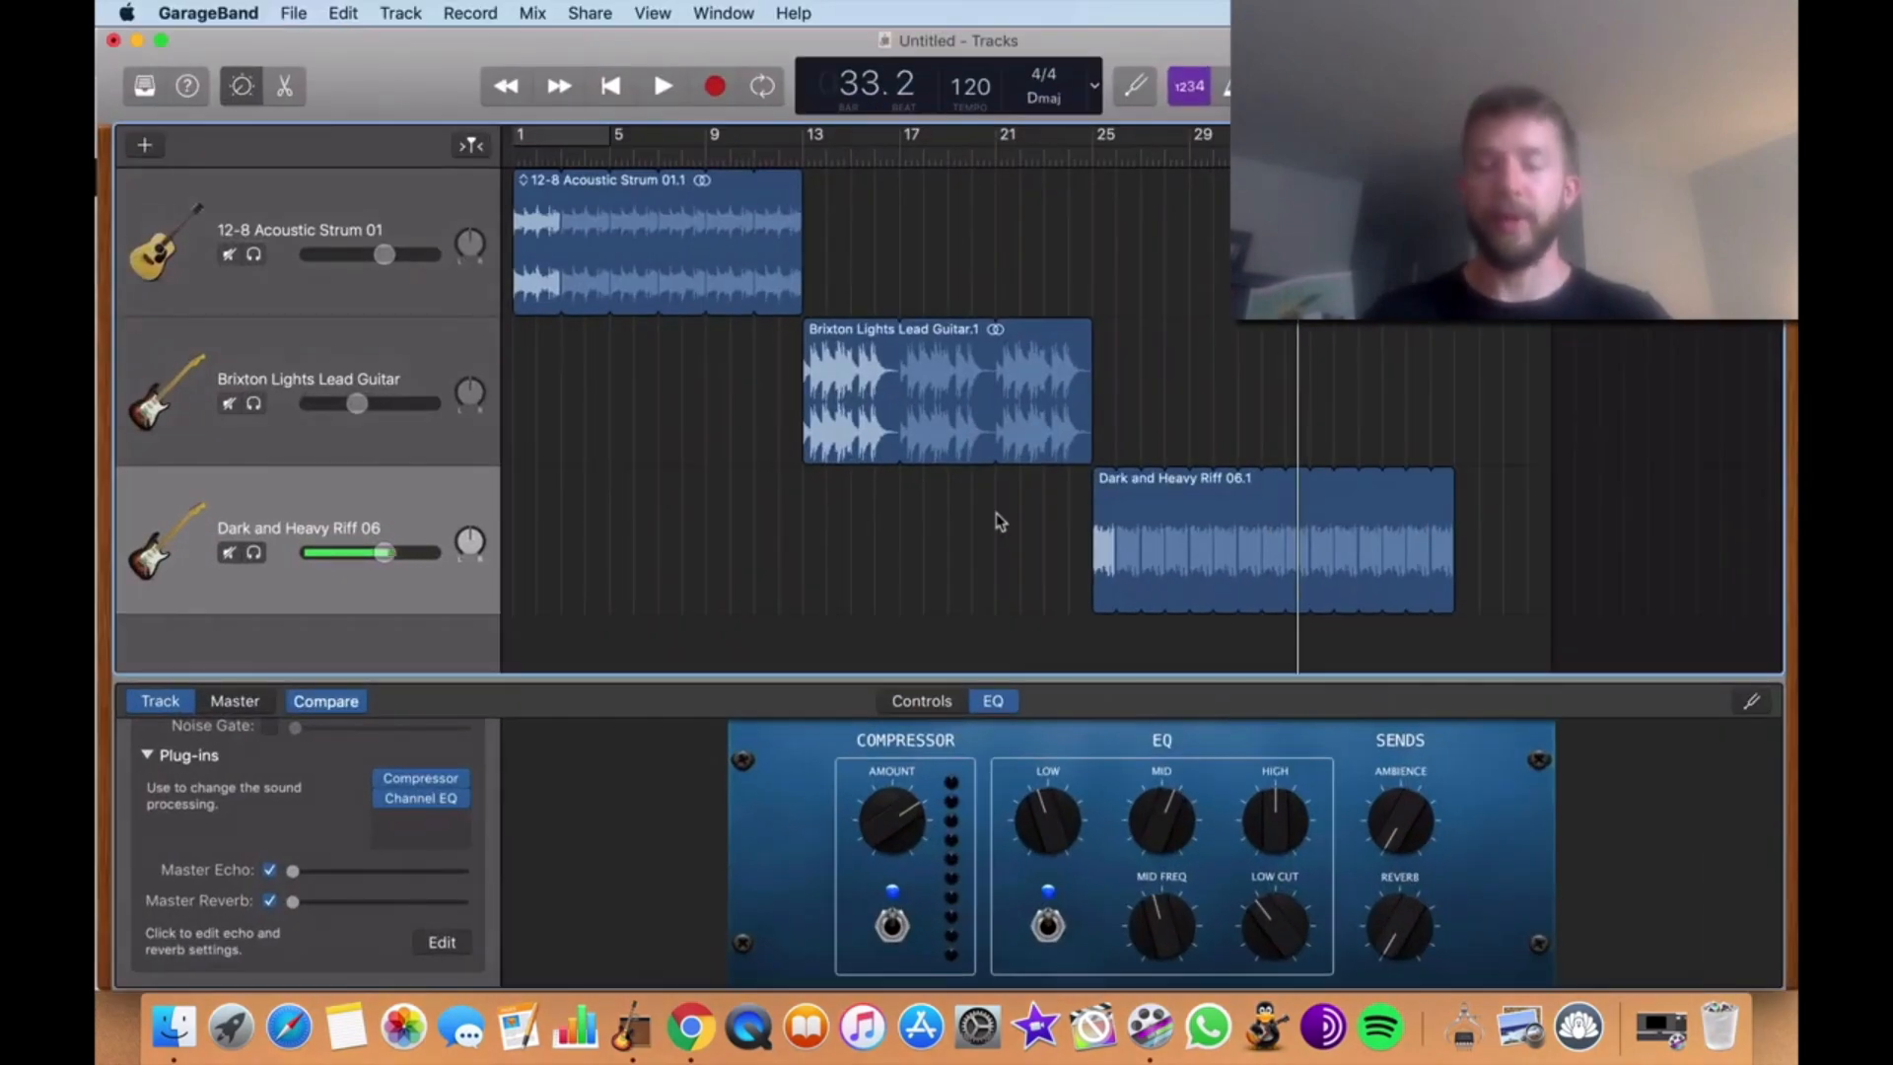